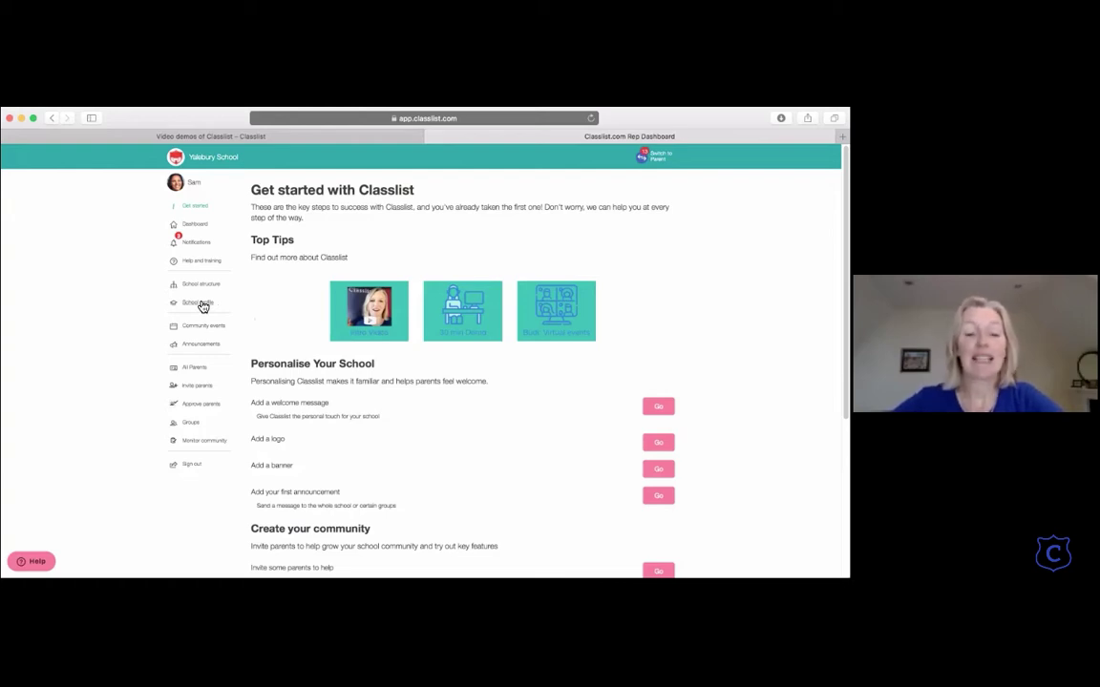
click(197, 303)
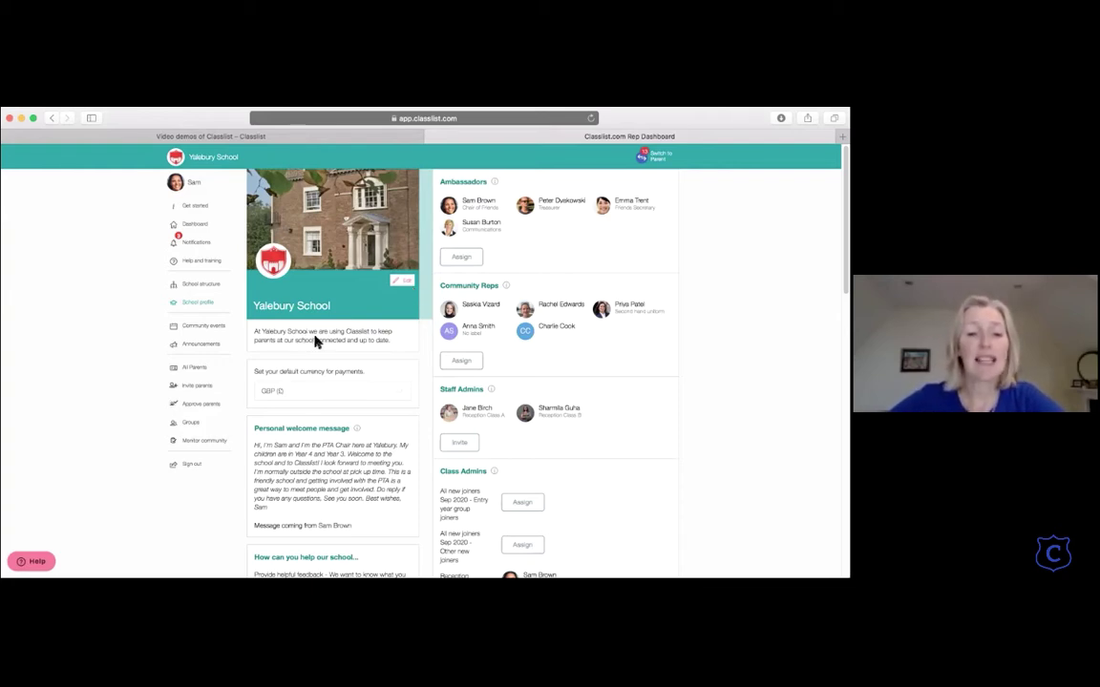
scroll(315, 325, down, 1)
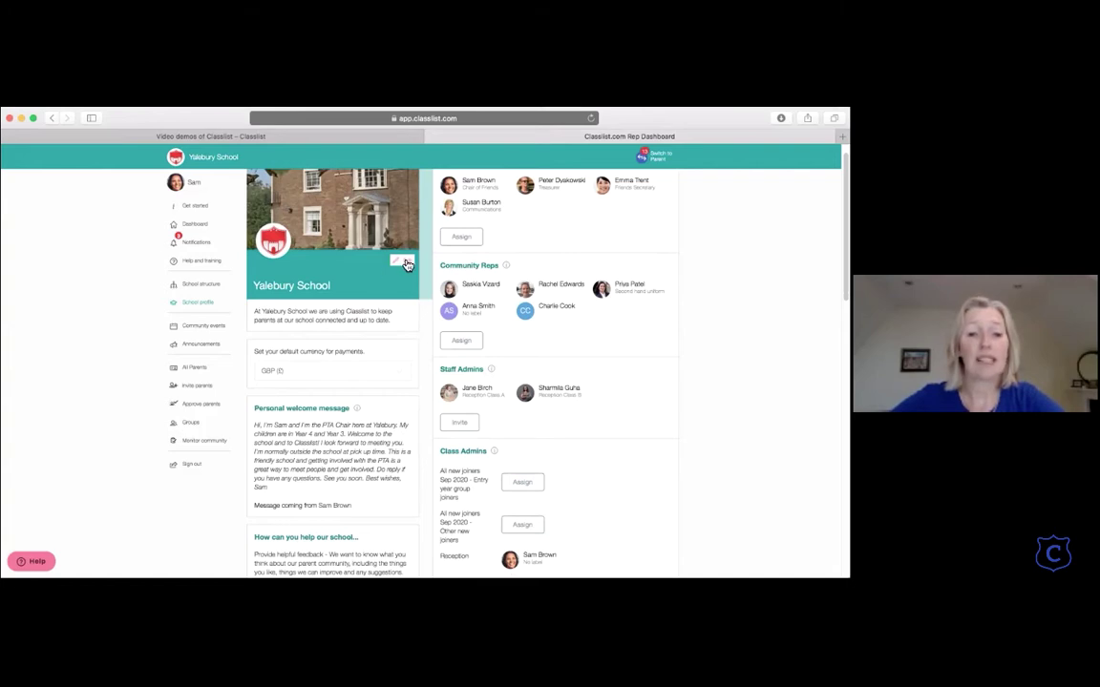
click(407, 263)
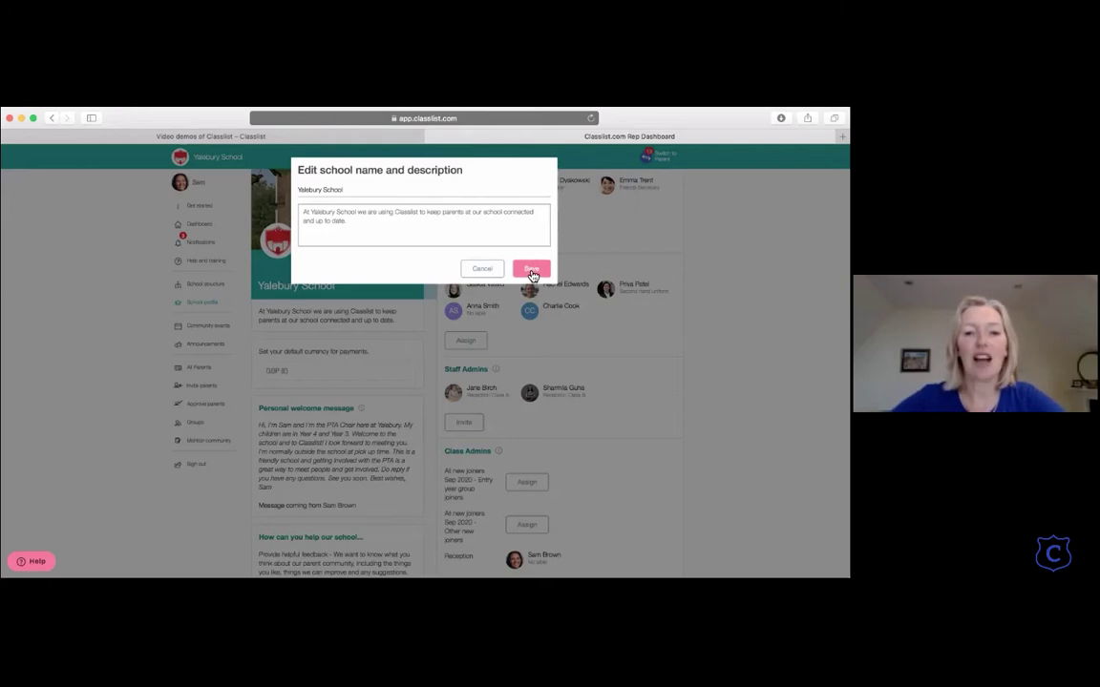
click(530, 268)
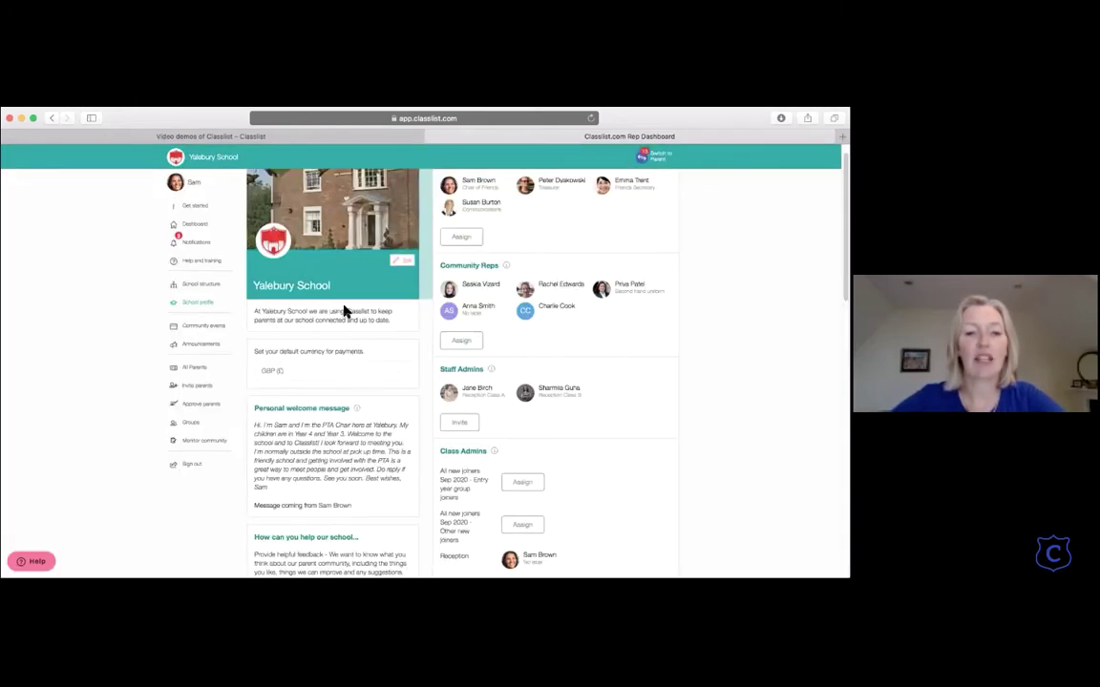
scroll(346, 311, down, 2)
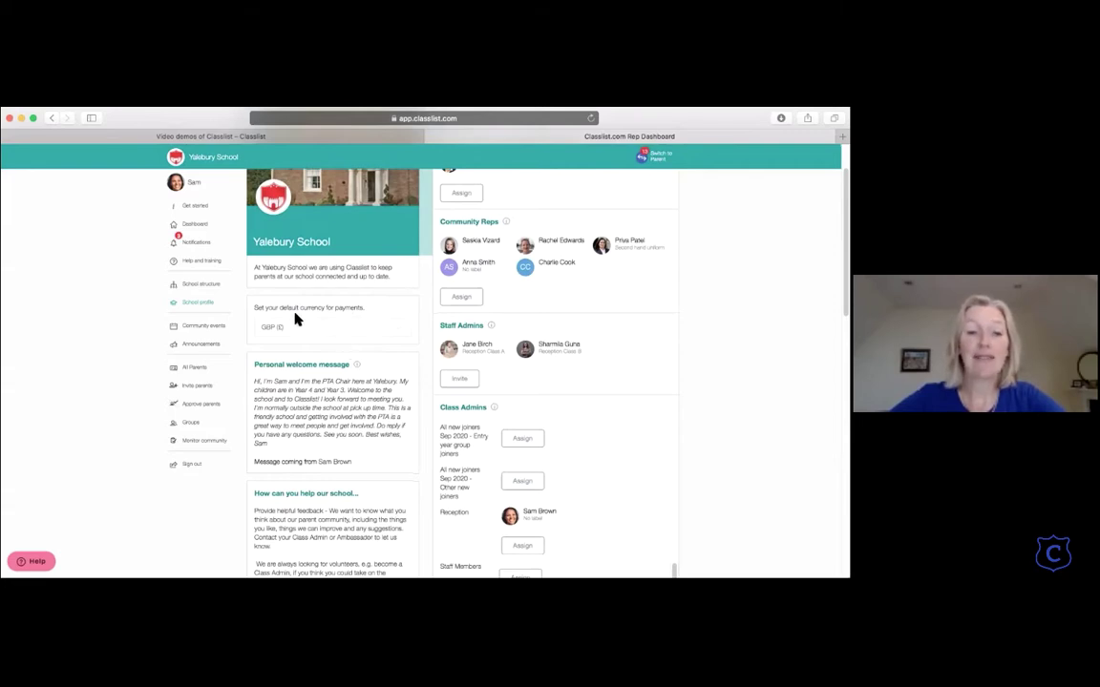
scroll(340, 316, down, 1)
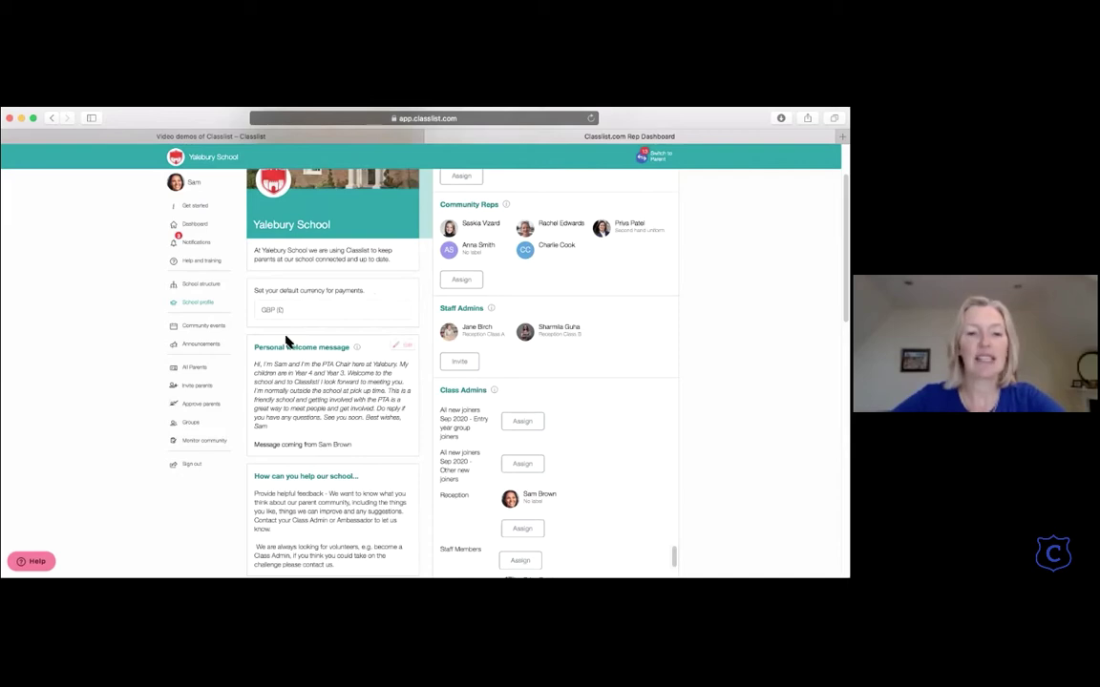
scroll(306, 336, down, 1)
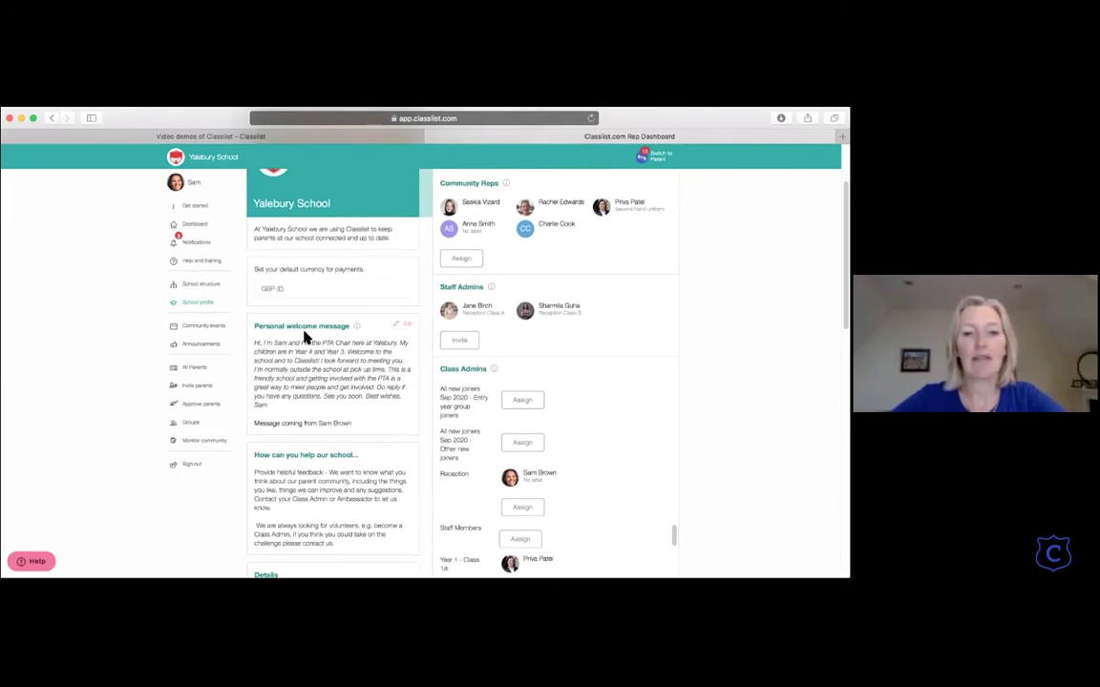
scroll(297, 326, down, 1)
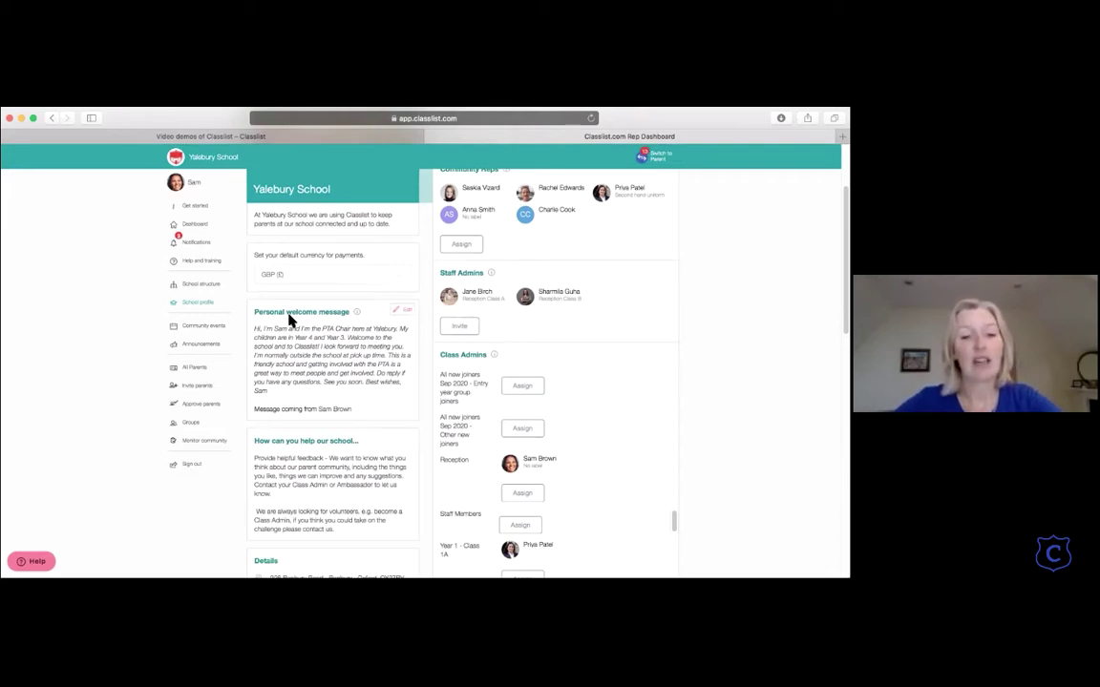
scroll(239, 326, down, 5)
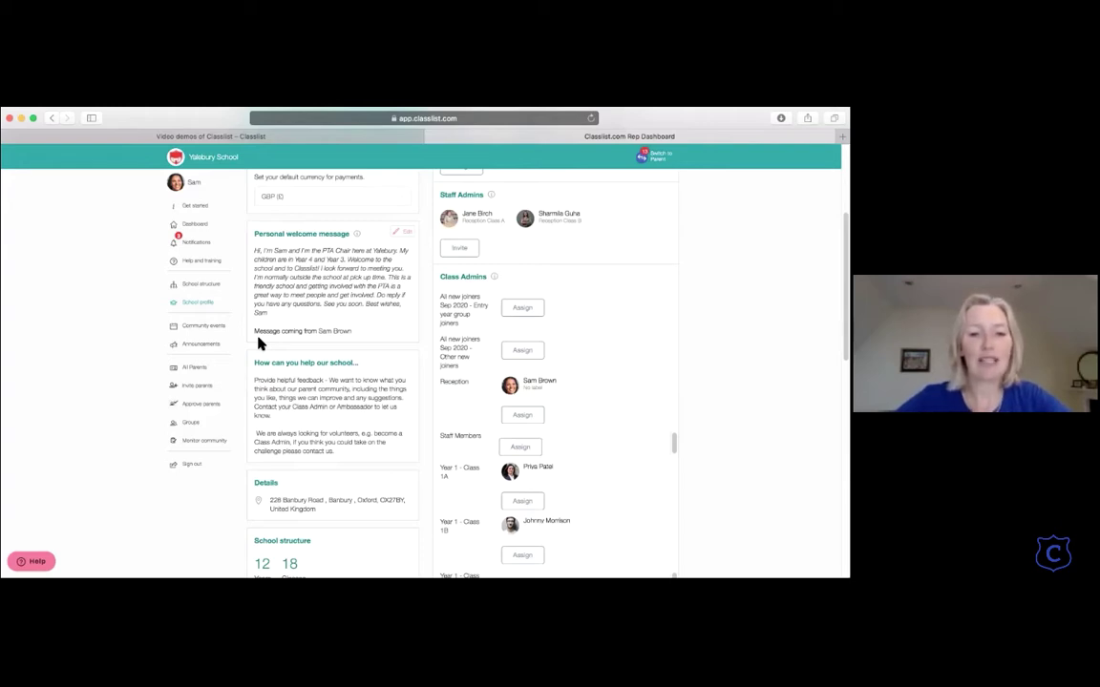
scroll(289, 361, down, 3)
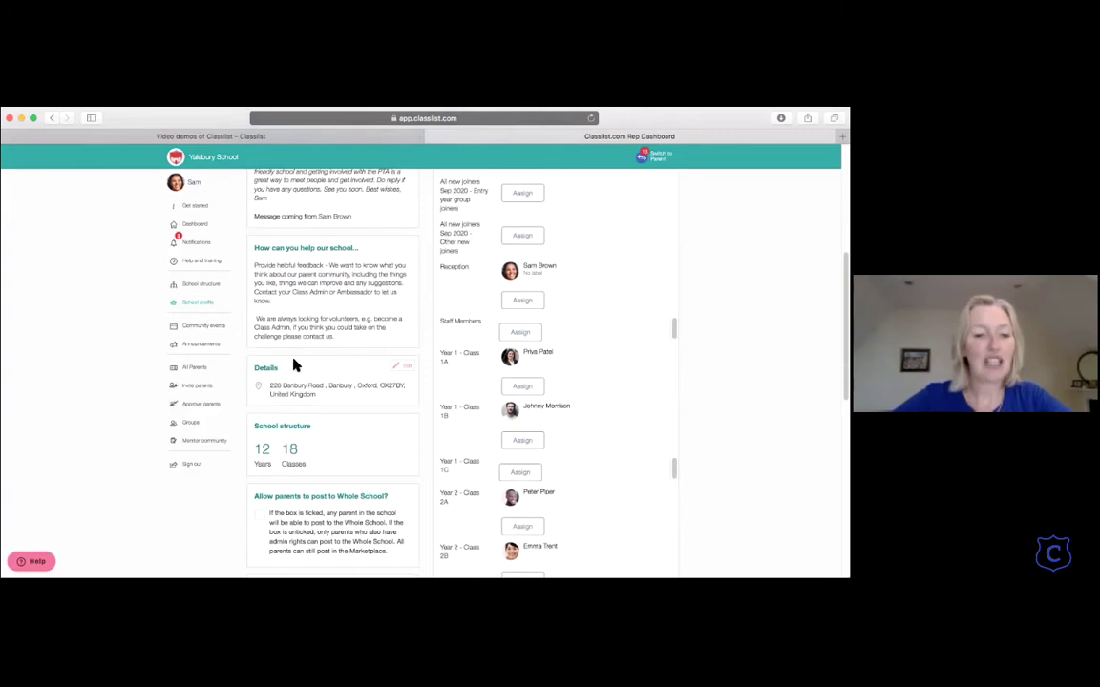
scroll(292, 361, down, 3)
scroll(292, 353, down, 4)
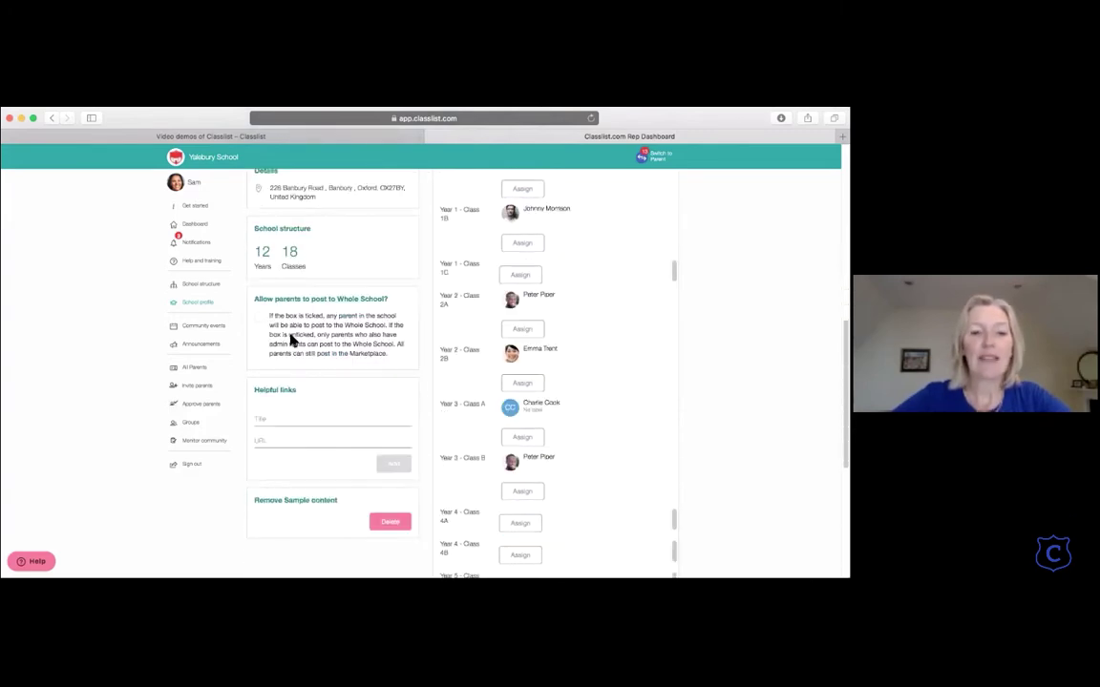
scroll(285, 342, down, 2)
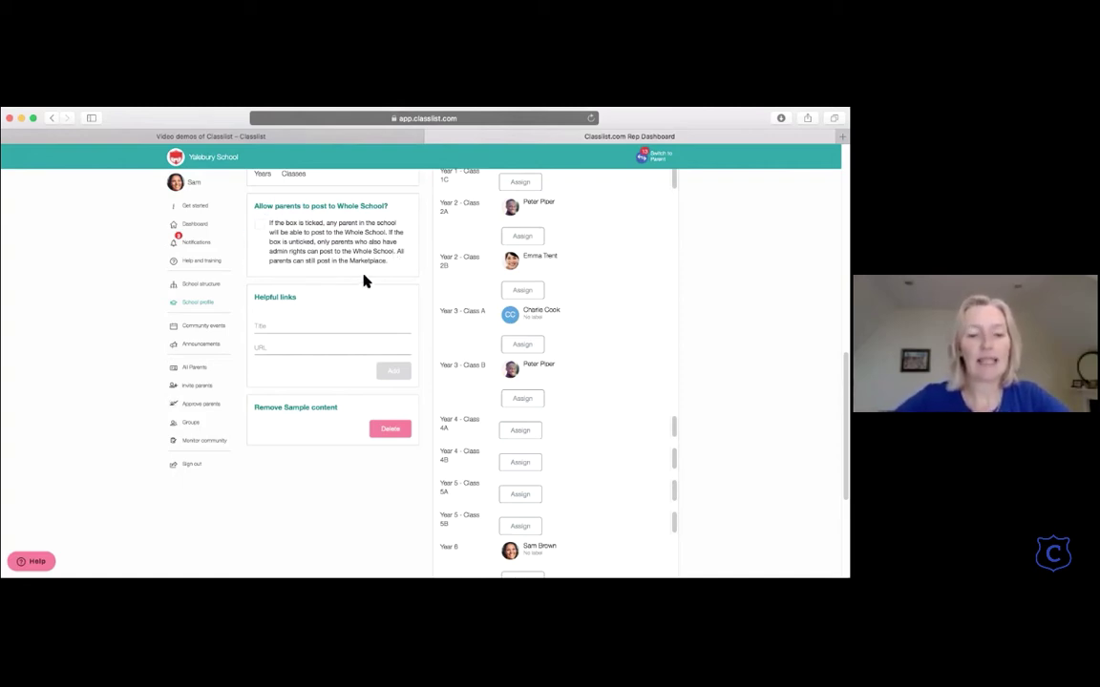
scroll(363, 281, down, 3)
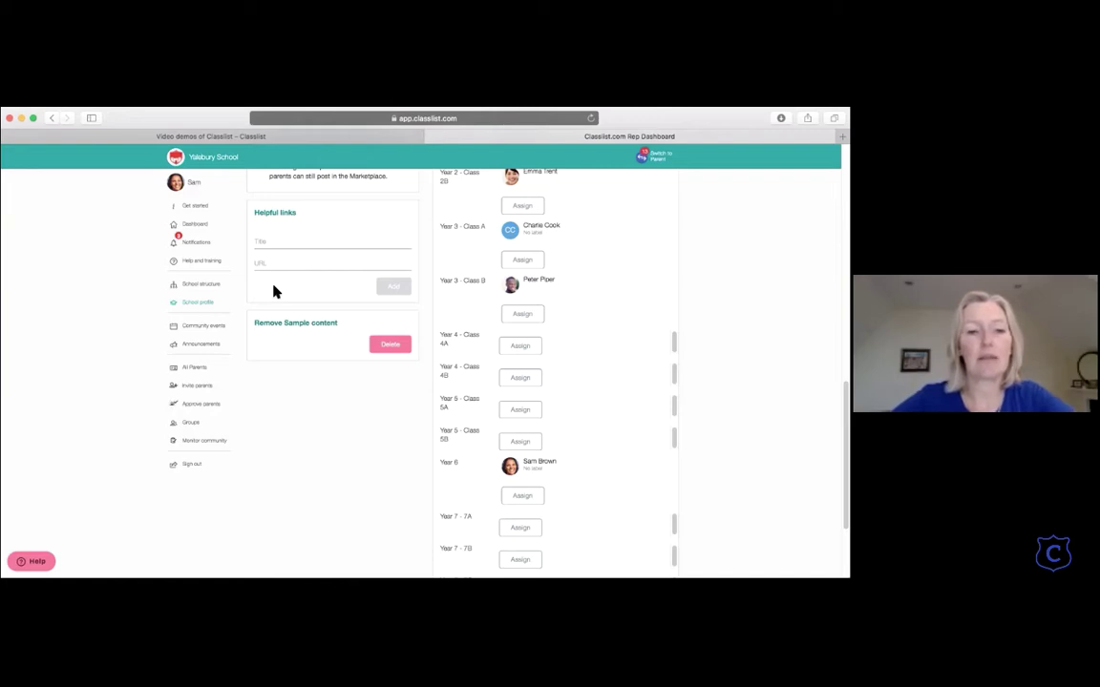
scroll(273, 286, up, 2)
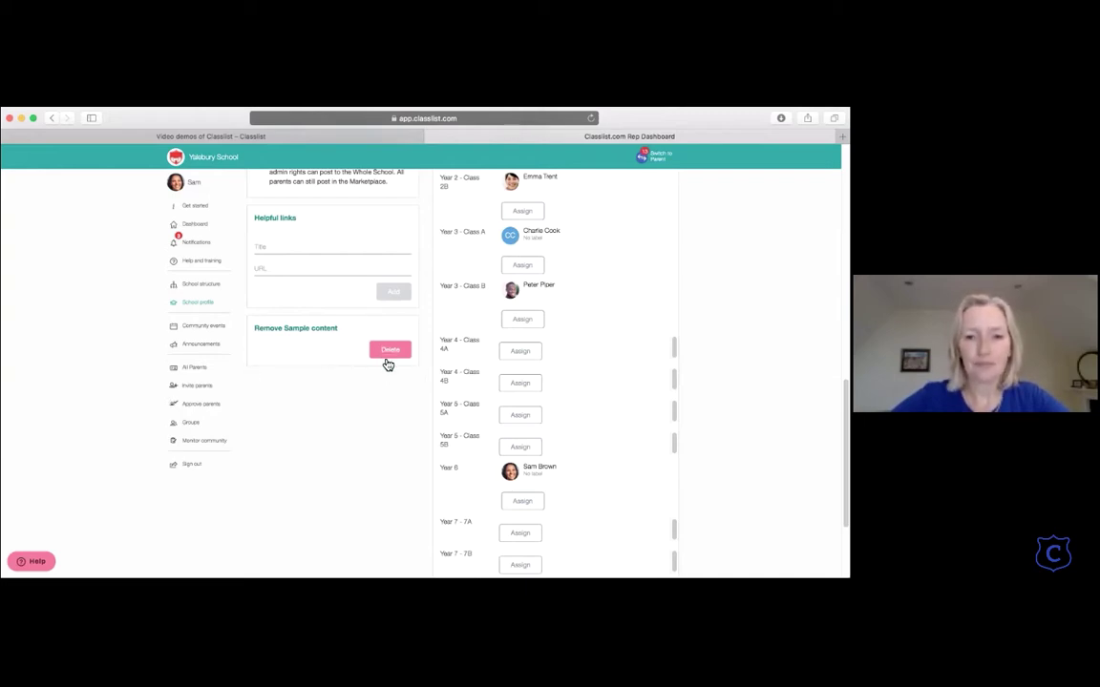
scroll(387, 364, up, 10)
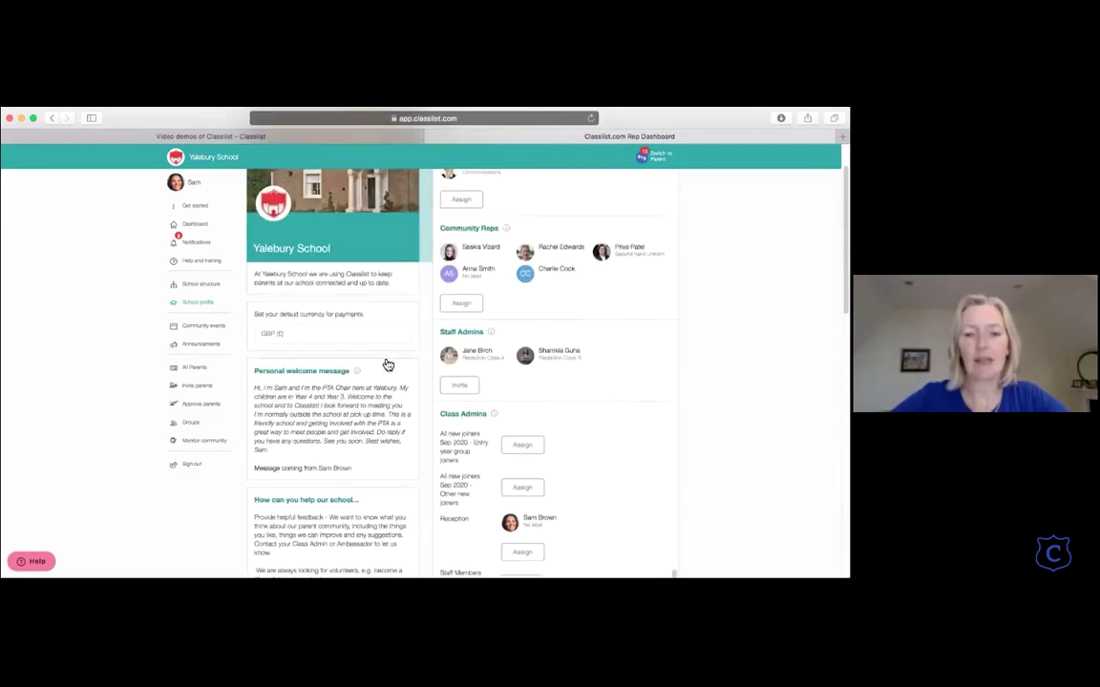
scroll(387, 364, up, 3)
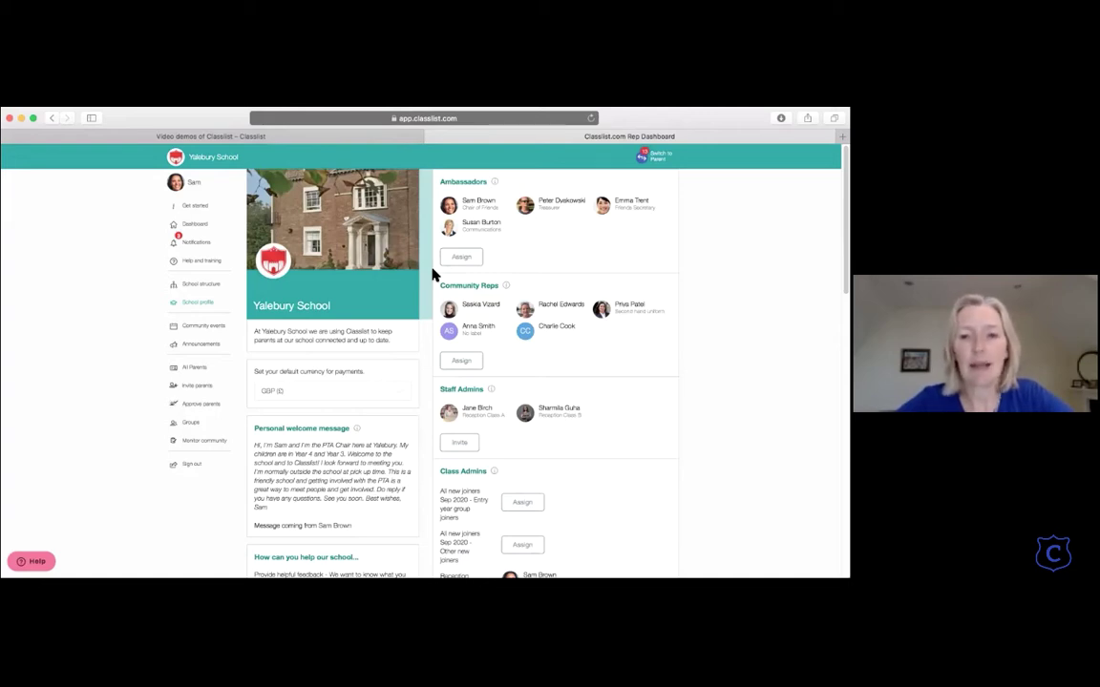
scroll(432, 275, down, 3)
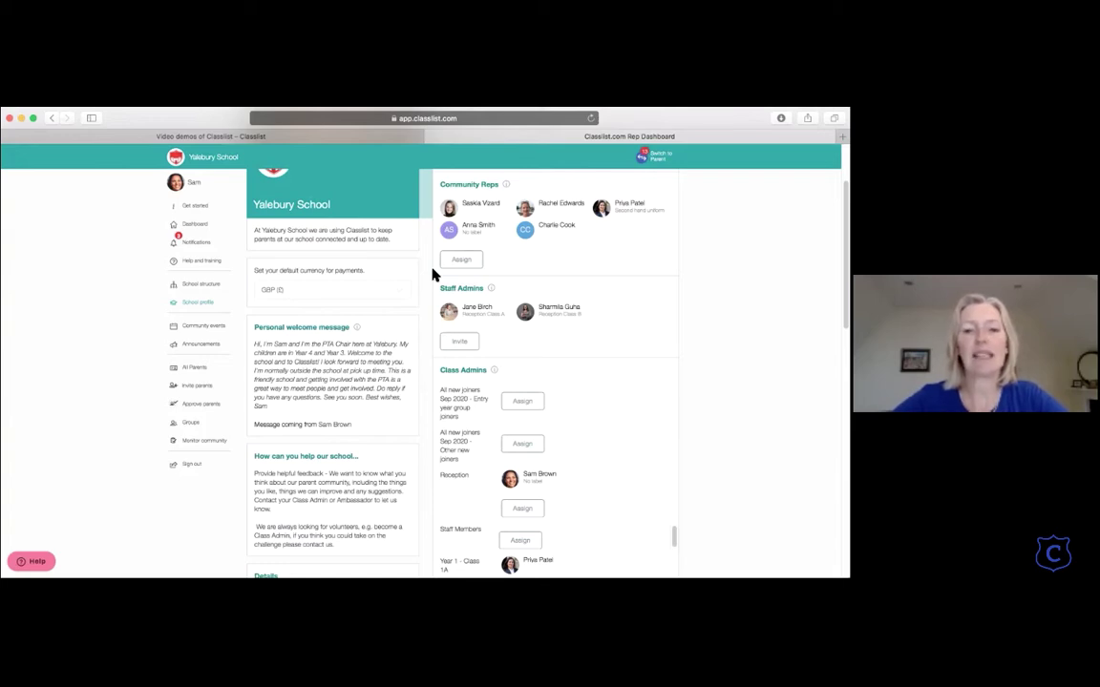
scroll(557, 265, down, 5)
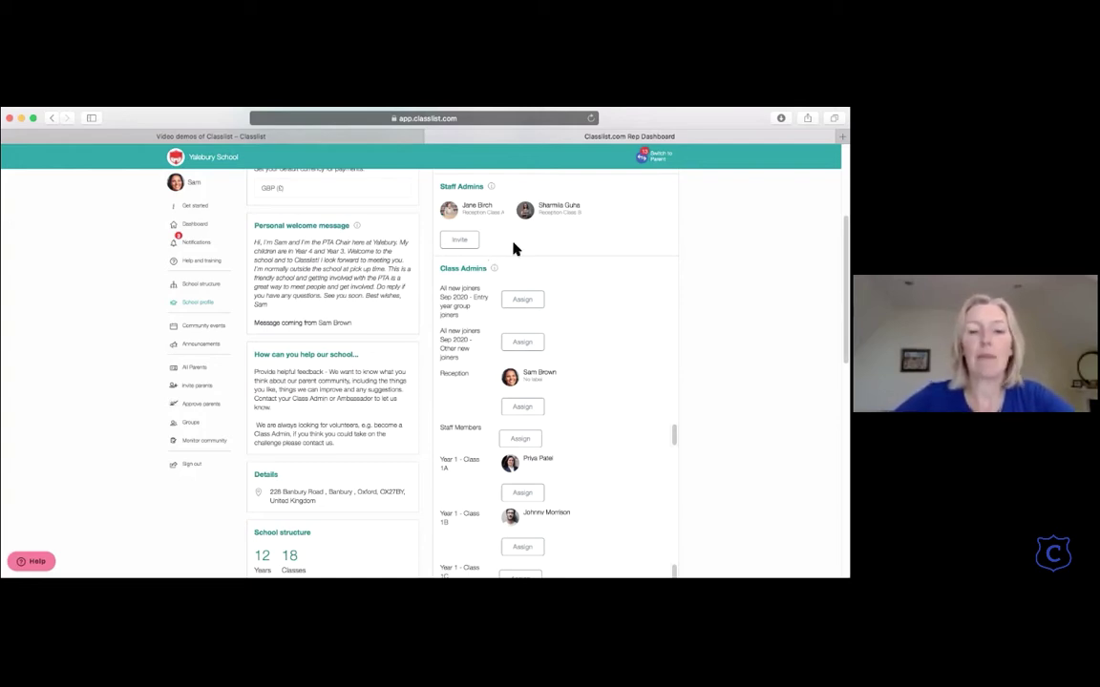
scroll(512, 248, down, 1)
scroll(512, 248, up, 1)
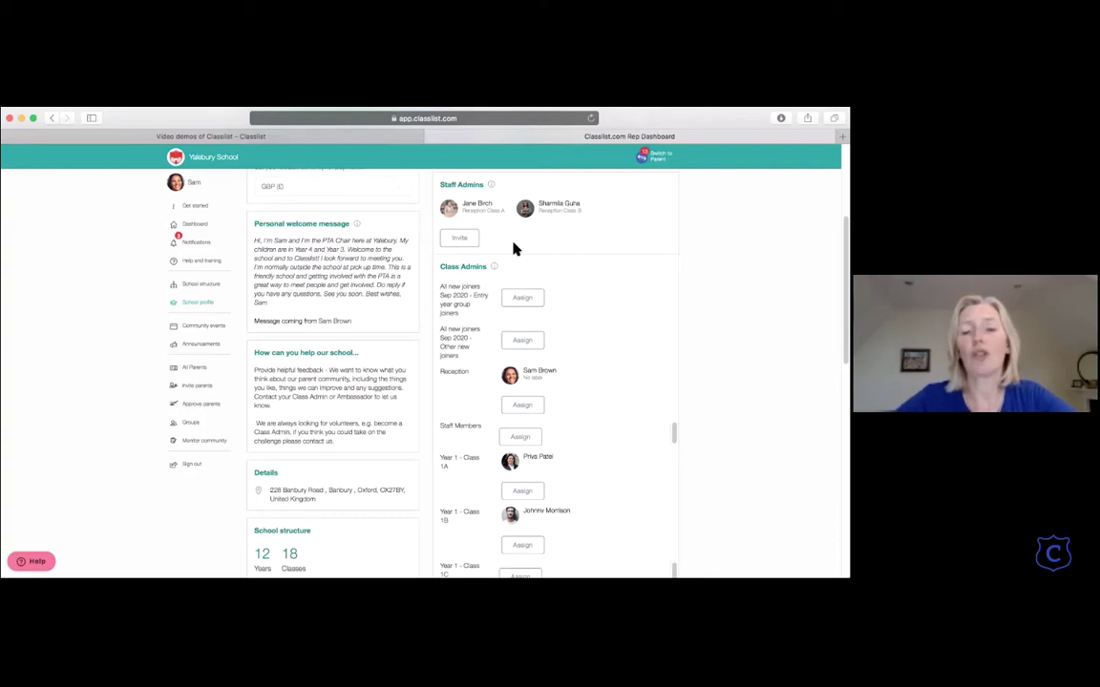
scroll(512, 248, down, 4)
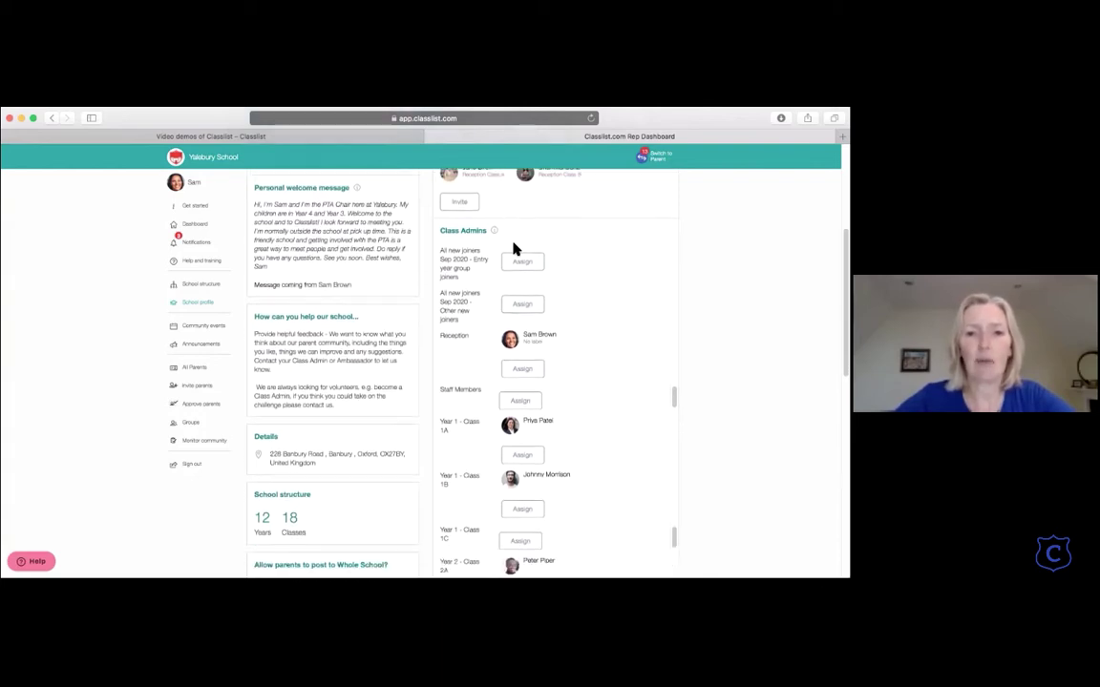
scroll(514, 248, down, 1)
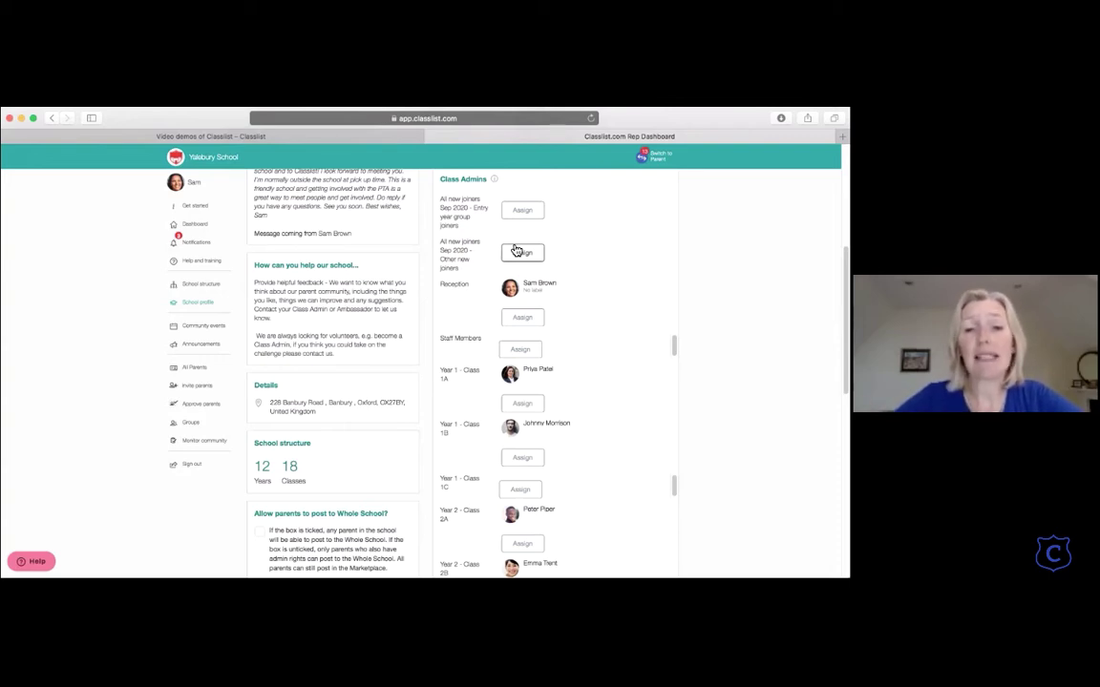
scroll(515, 250, down, 2)
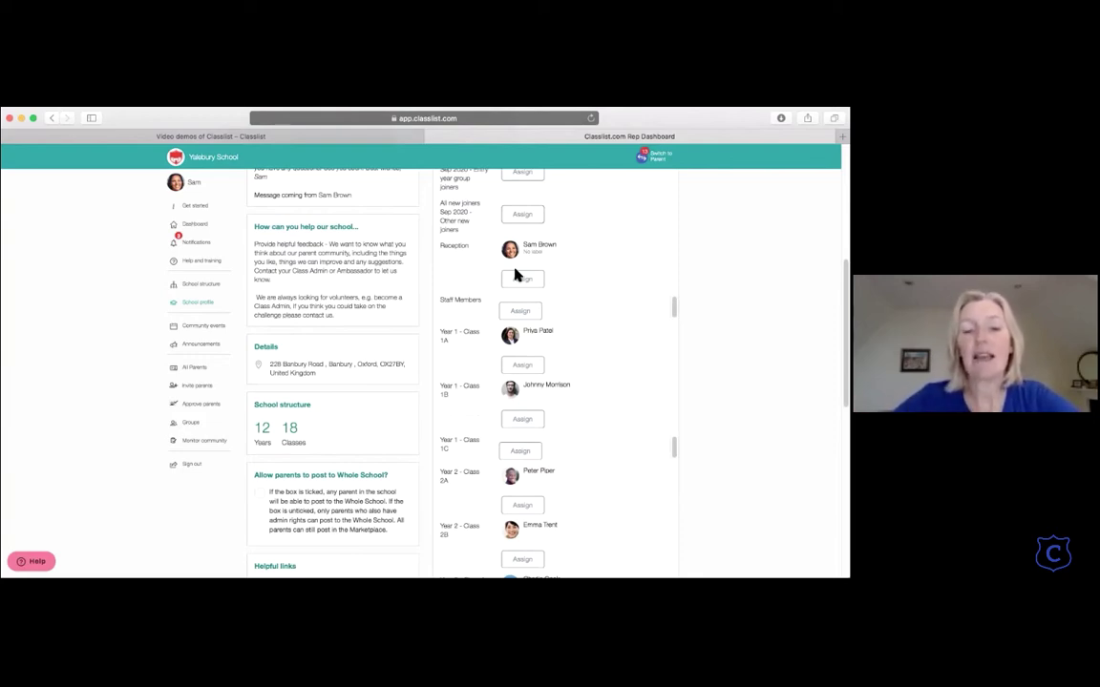
scroll(516, 275, up, 2)
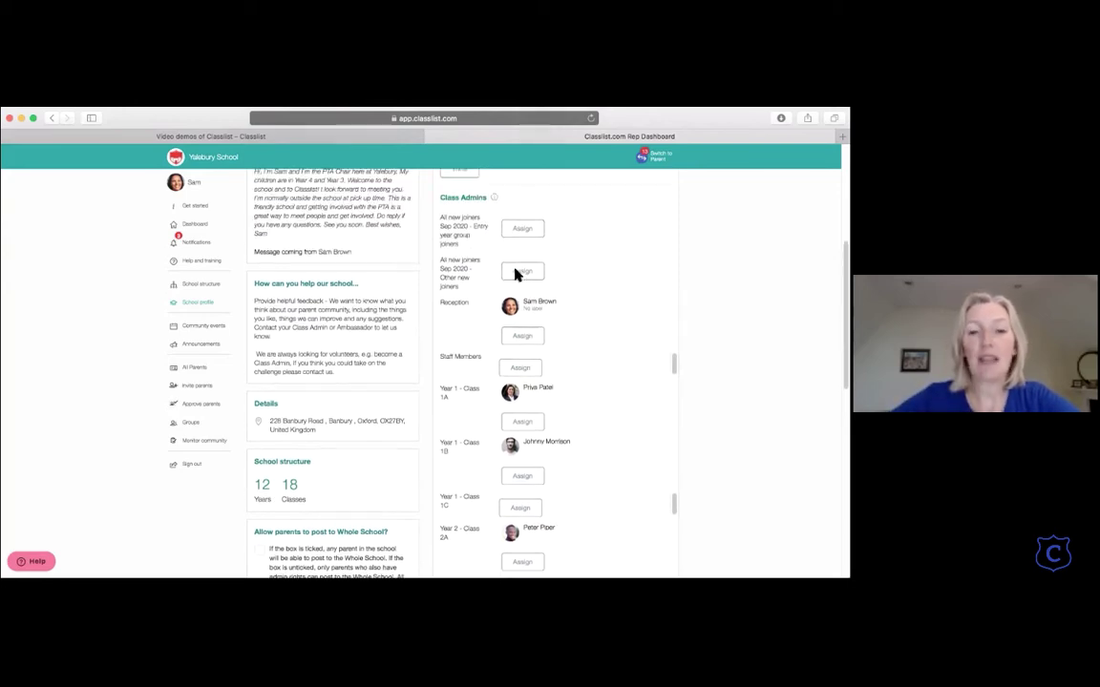
scroll(504, 364, down, 2)
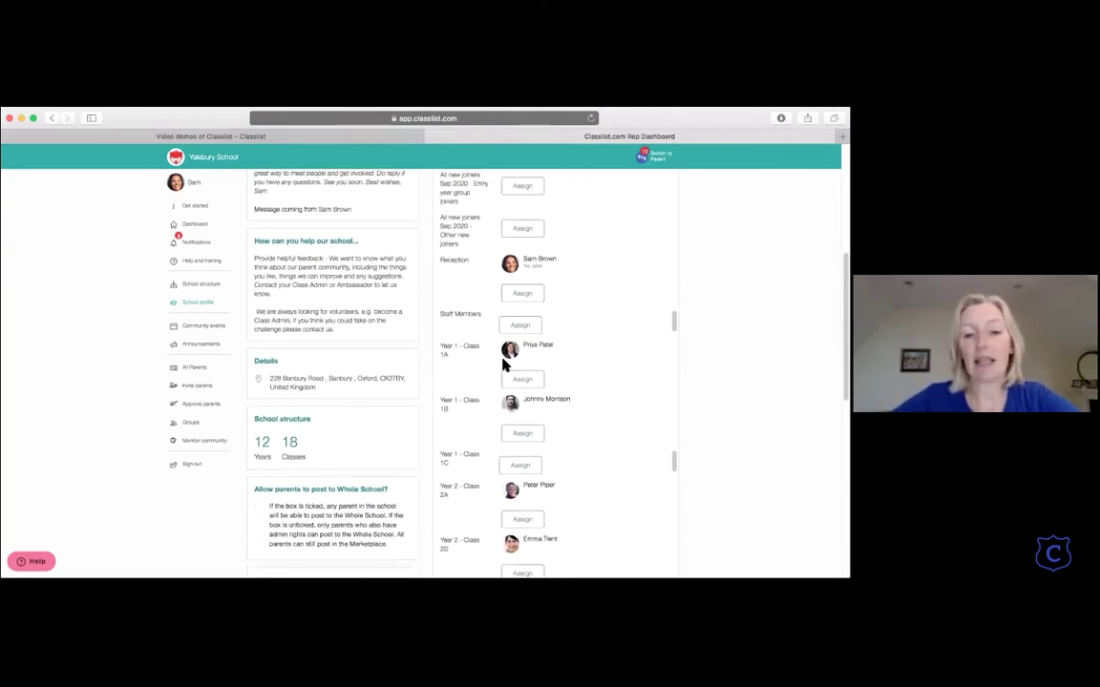
scroll(504, 367, up, 2)
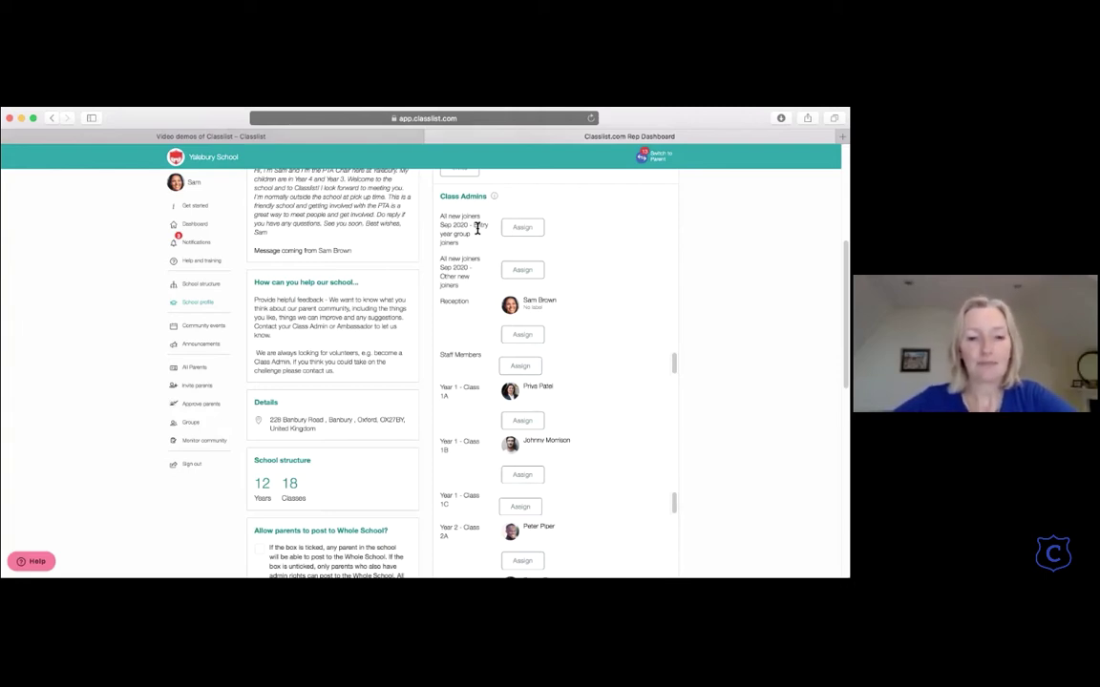
scroll(477, 227, down, 1)
scroll(382, 267, up, 6)
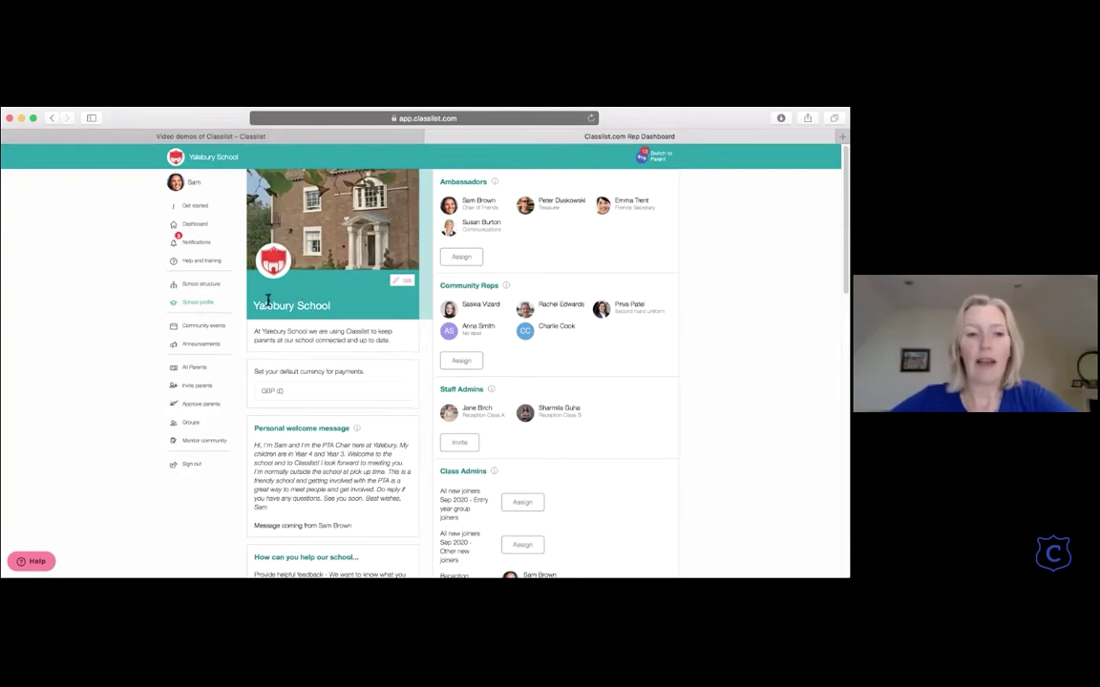
Step: Open the School structure page and view Year 8 E's edit dialog, cancelling without changes
click(197, 286)
scroll(300, 307, down, 1)
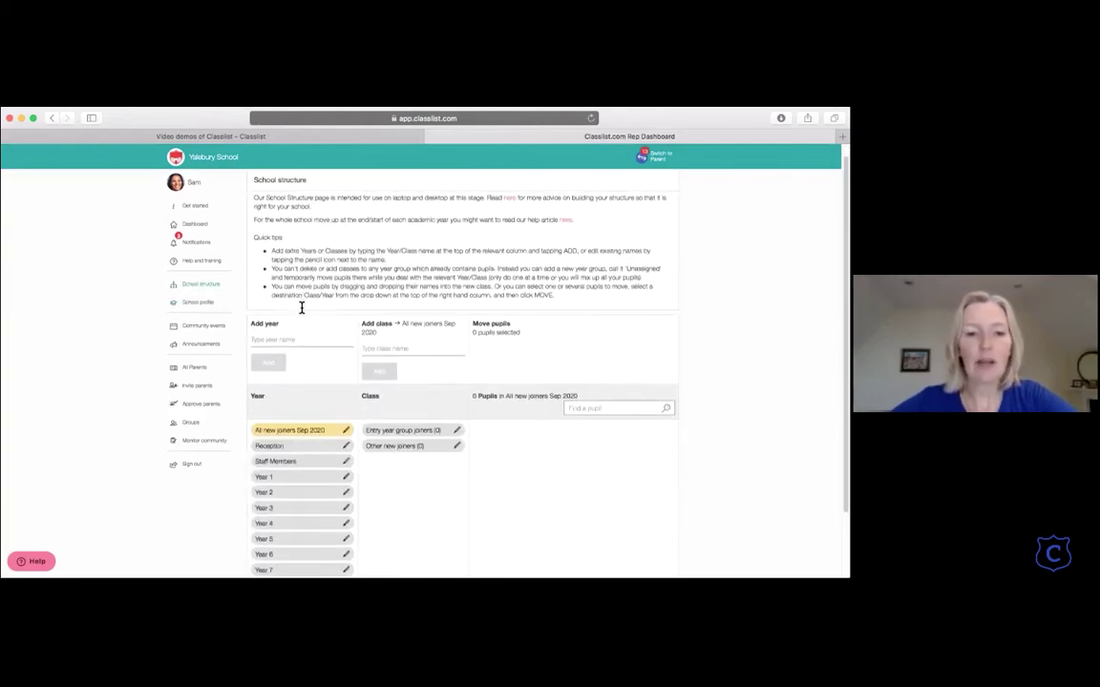
scroll(300, 307, down, 2)
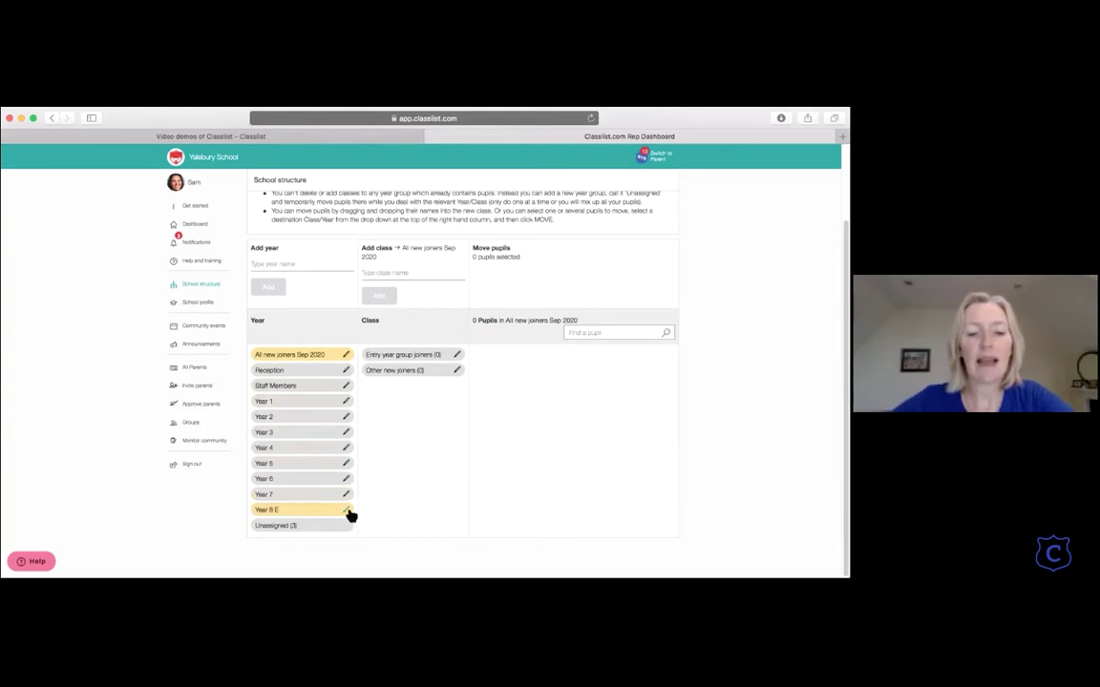
click(347, 511)
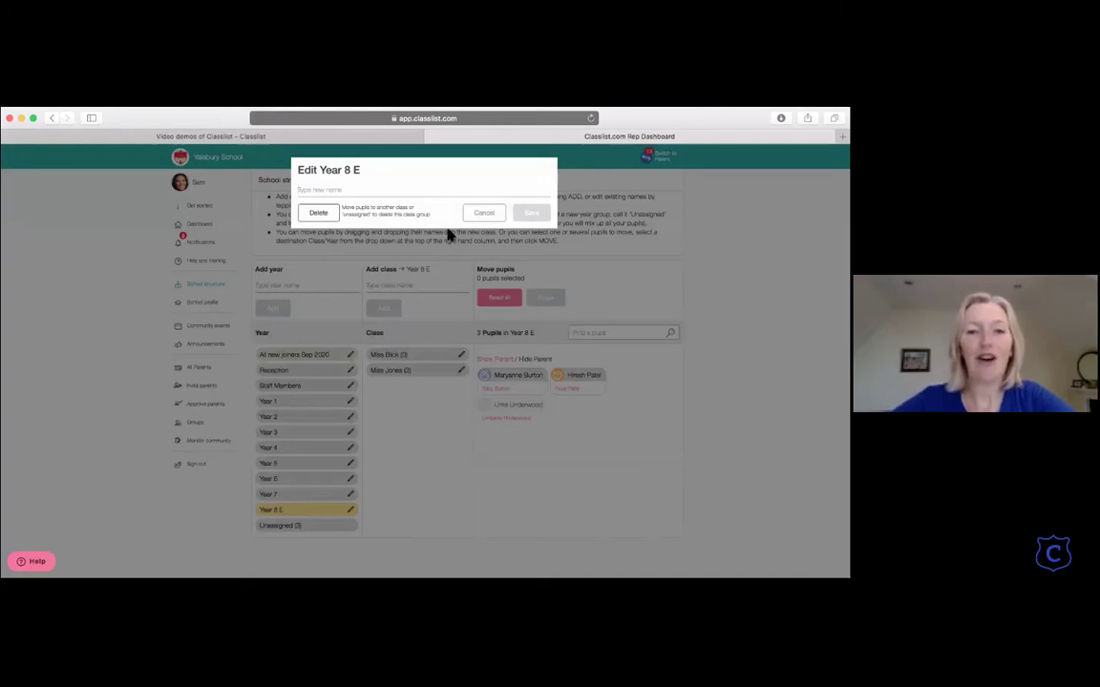
click(482, 213)
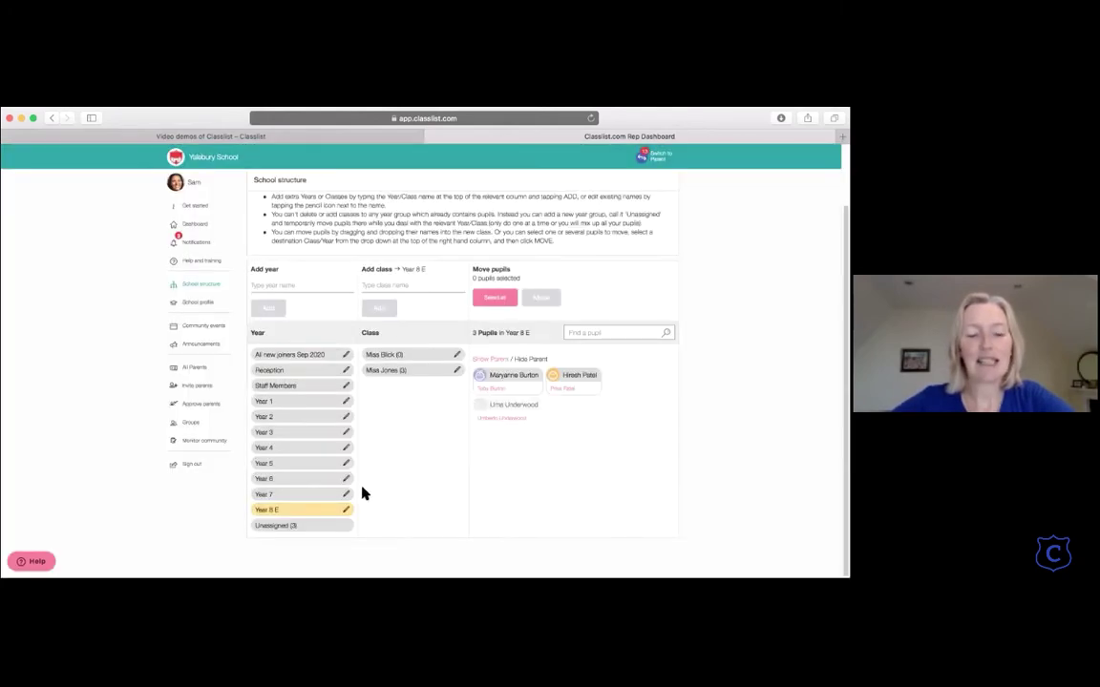
Step: Move Year 8 E's three pupils into Year 3's Class B, bringing it to 20 pupils
click(405, 372)
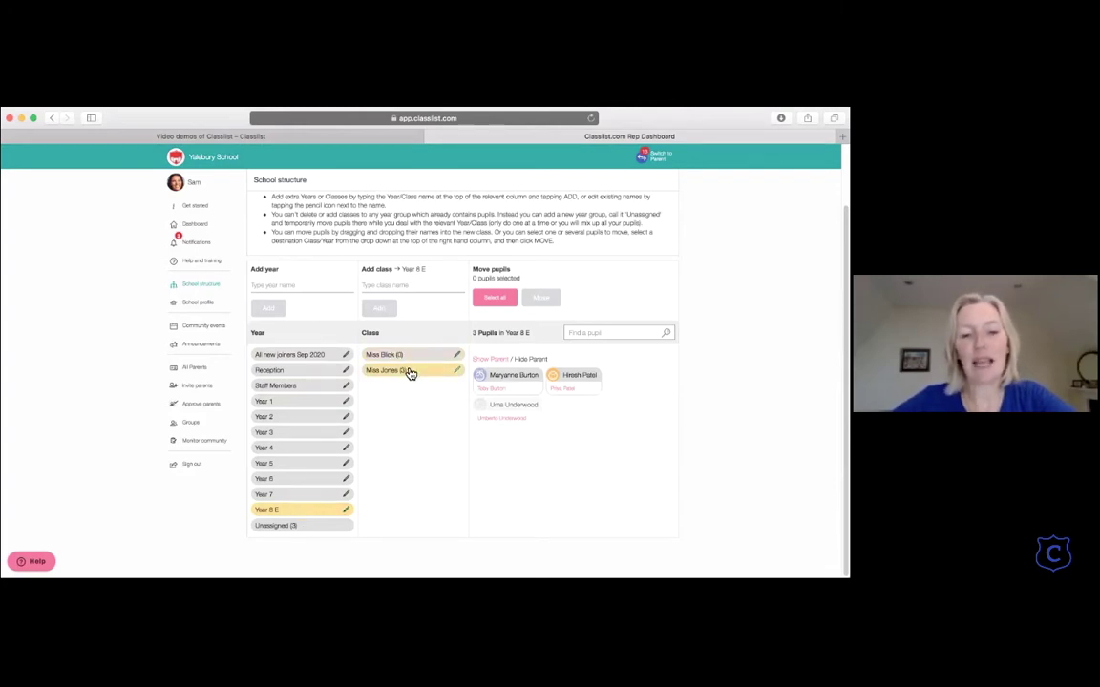
click(524, 380)
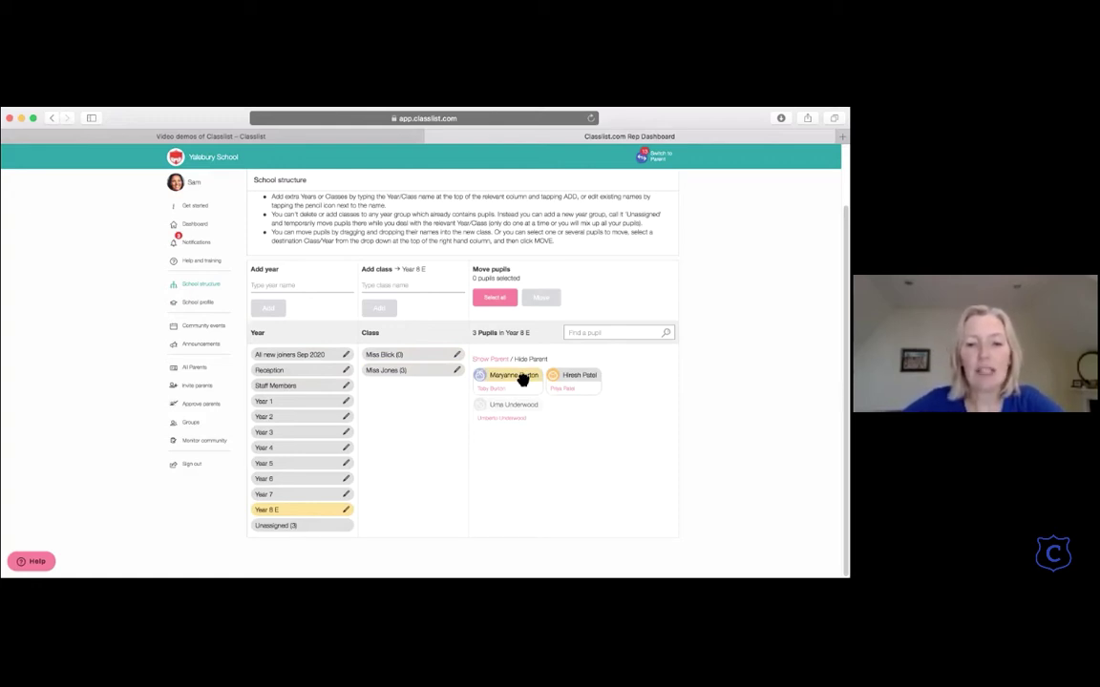
click(580, 383)
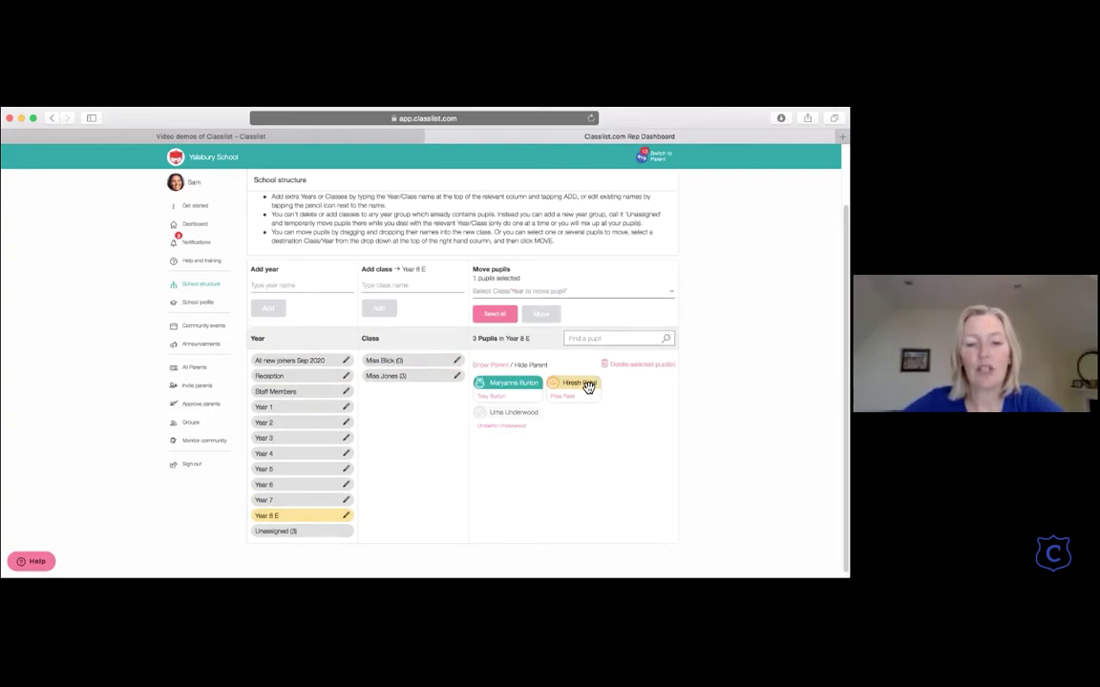
click(531, 416)
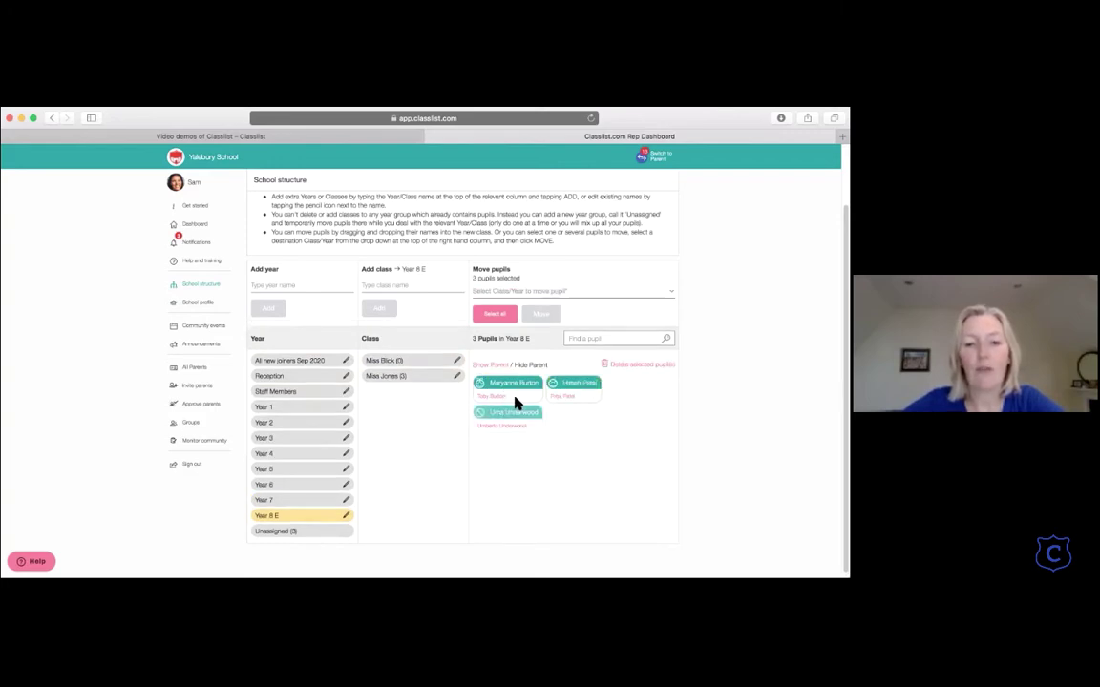
click(563, 292)
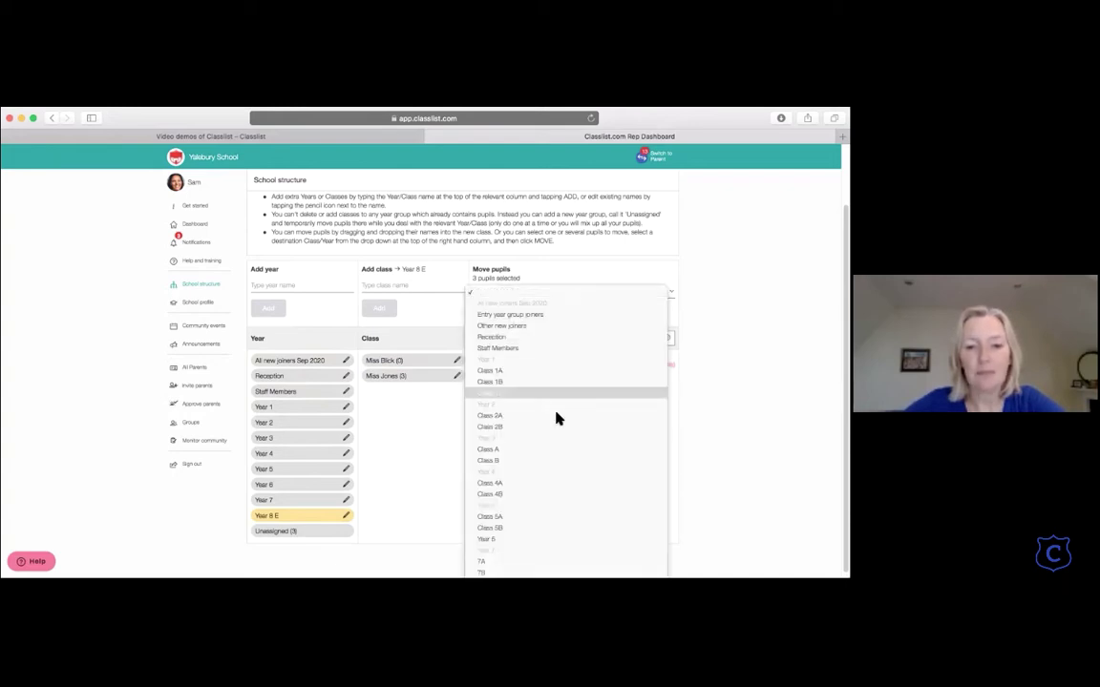
click(541, 465)
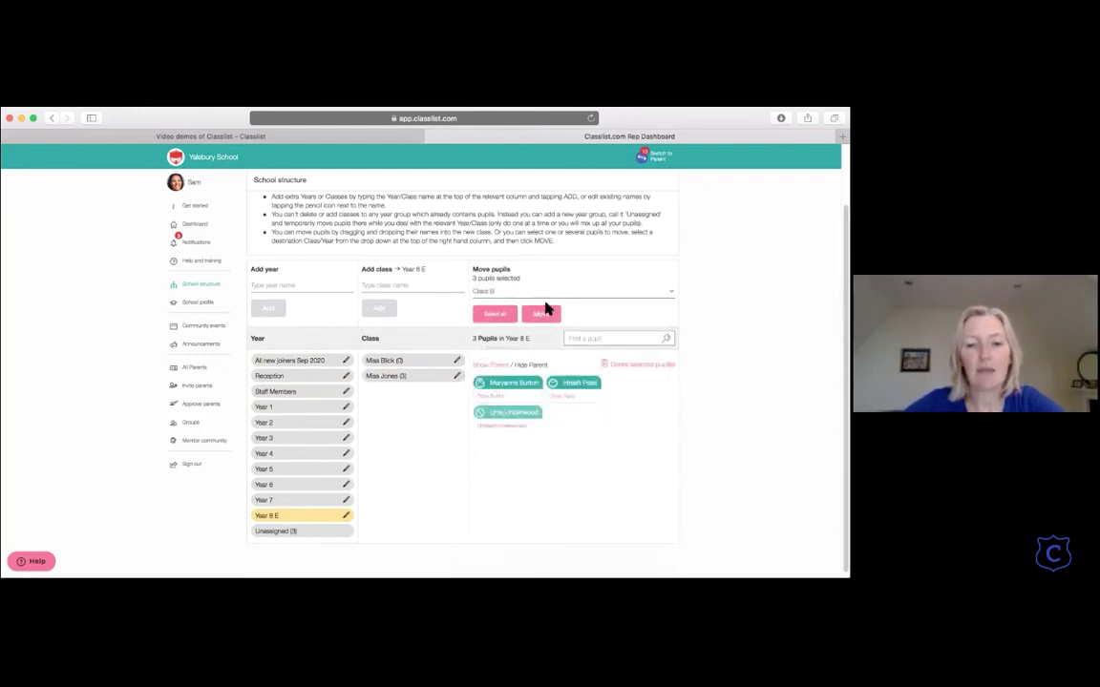
click(543, 312)
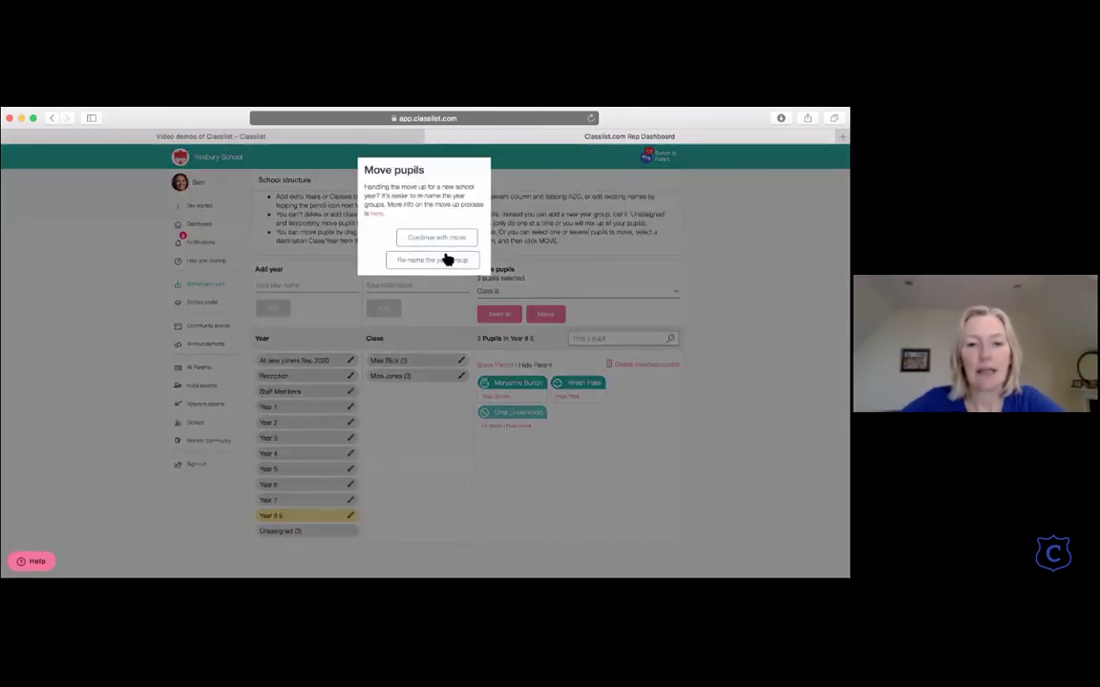
click(443, 242)
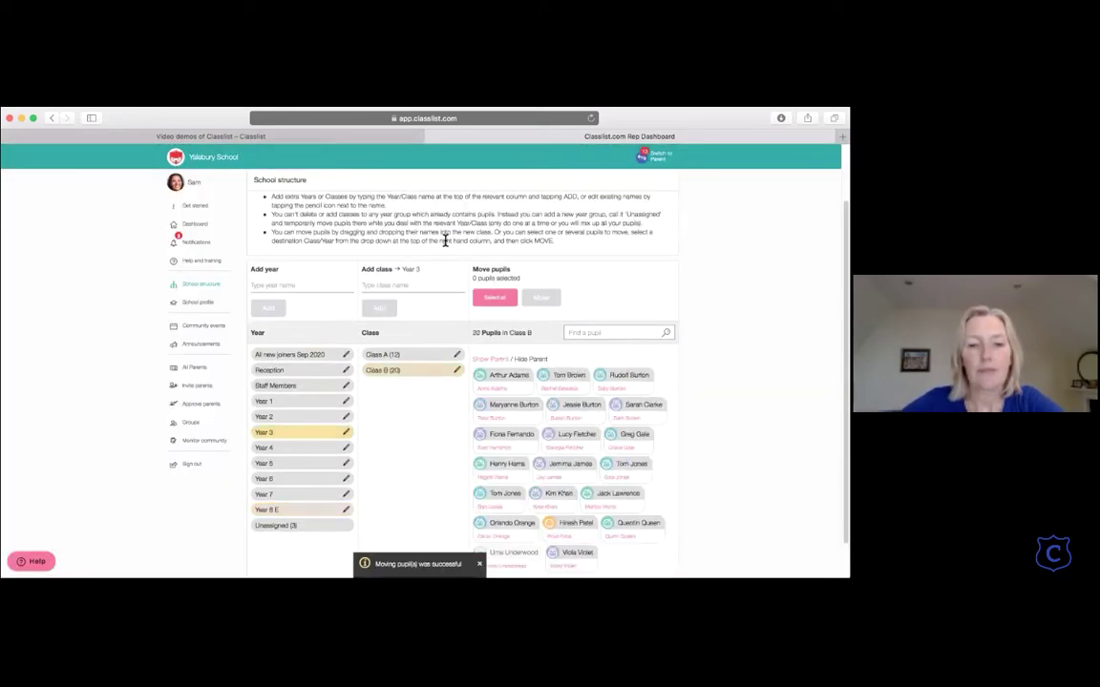
Step: Delete Year 8 E's two empty classes, Miss Jones and Miss Blick
click(322, 517)
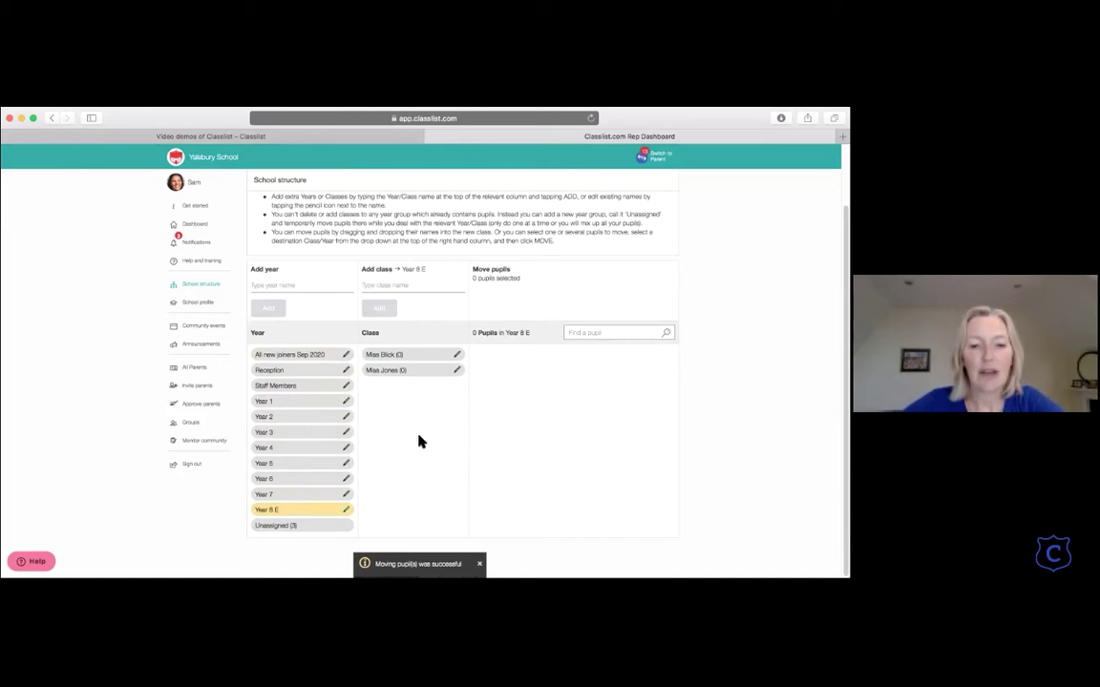
click(458, 374)
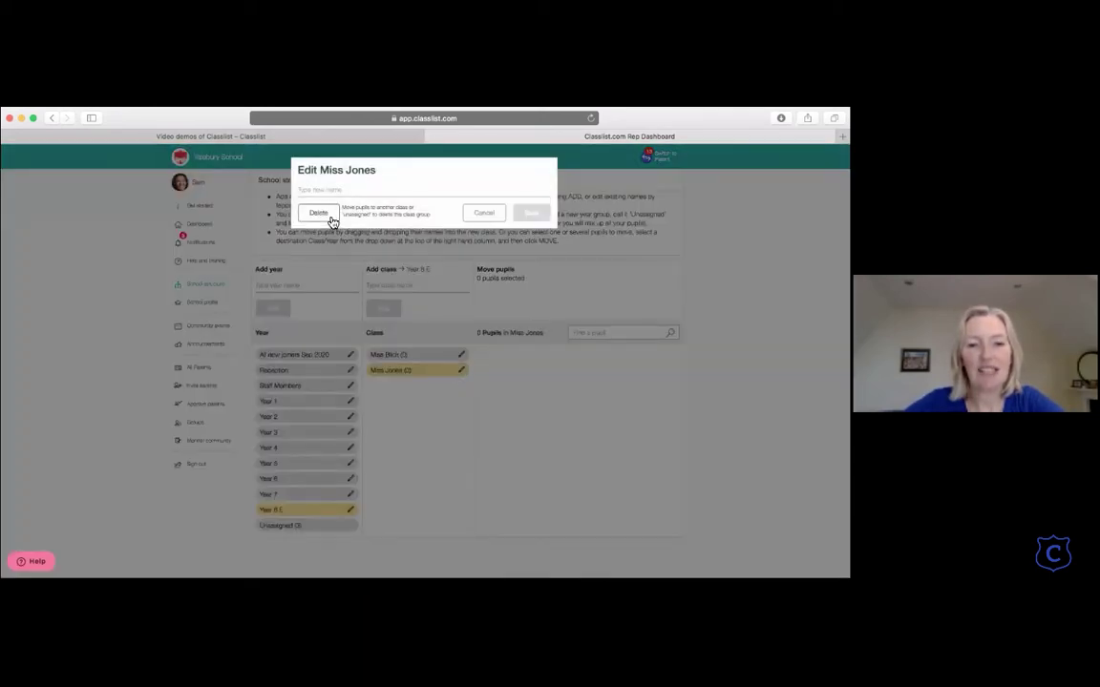
click(318, 214)
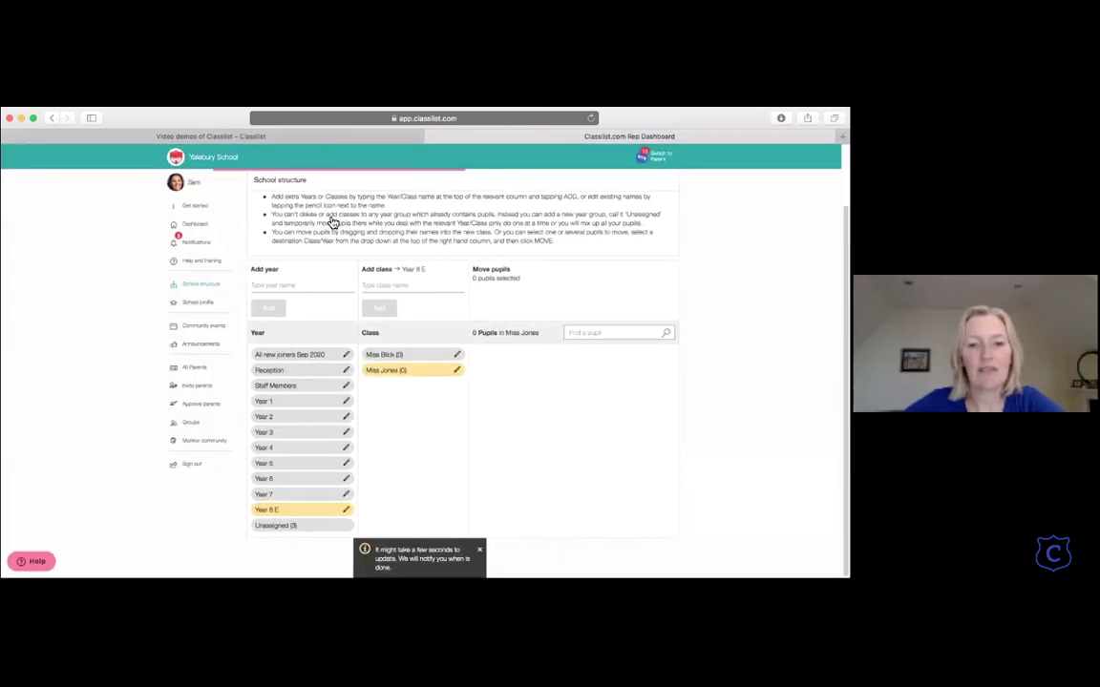
click(458, 357)
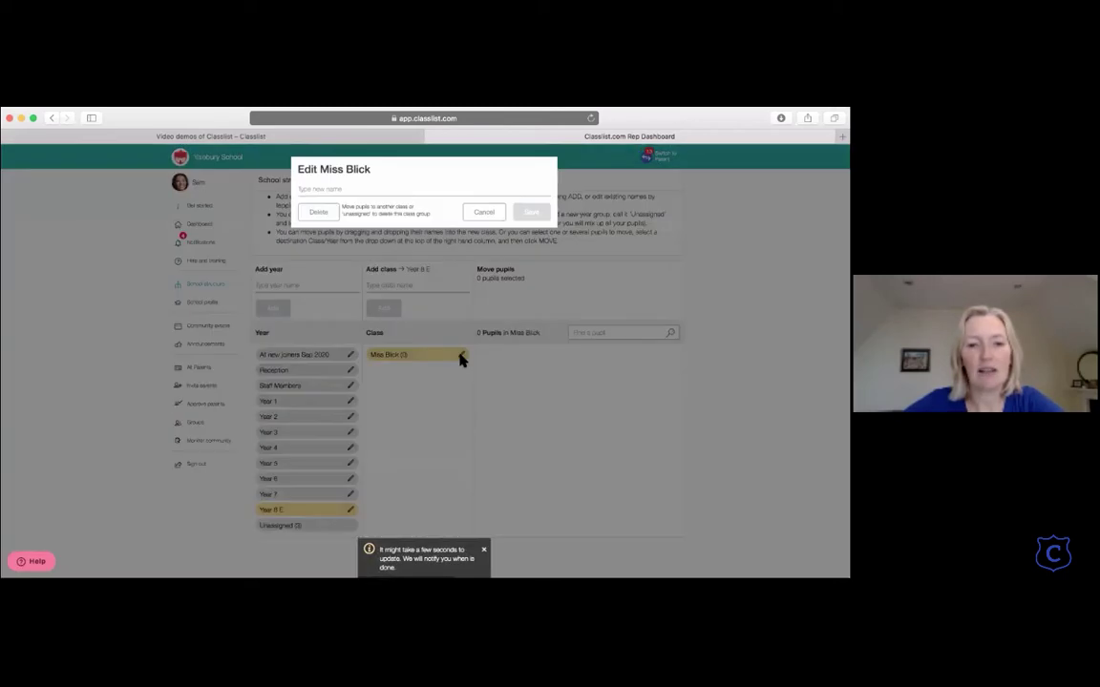
click(331, 219)
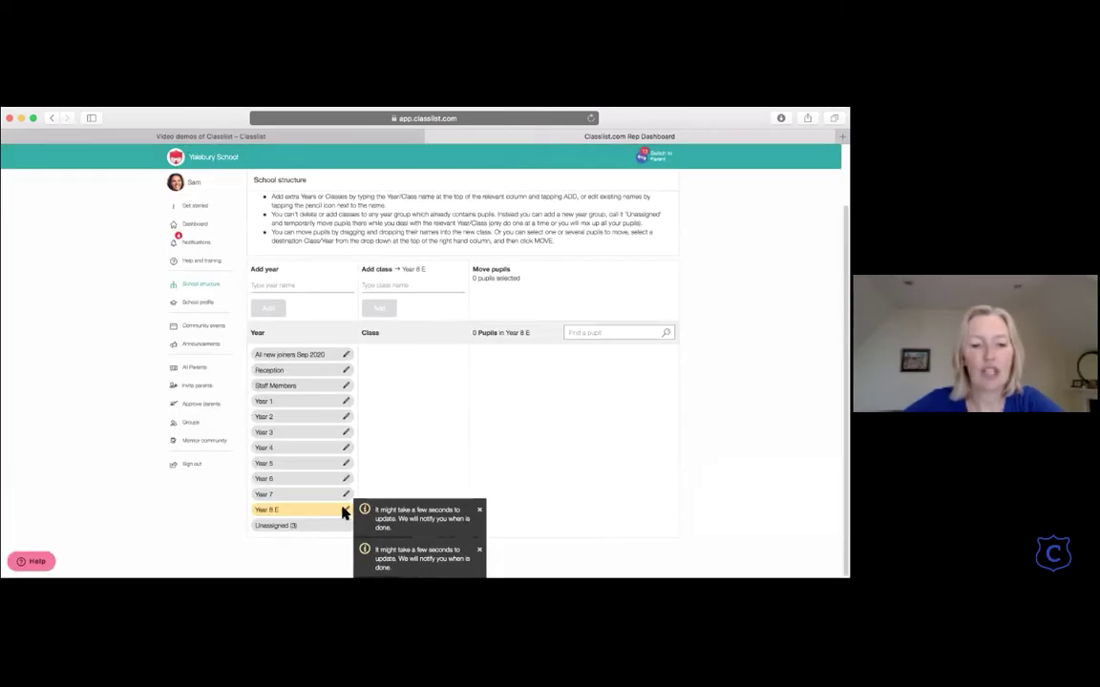
Step: Change the Year 8 E year group's name to 'Year 8' and save it
click(346, 510)
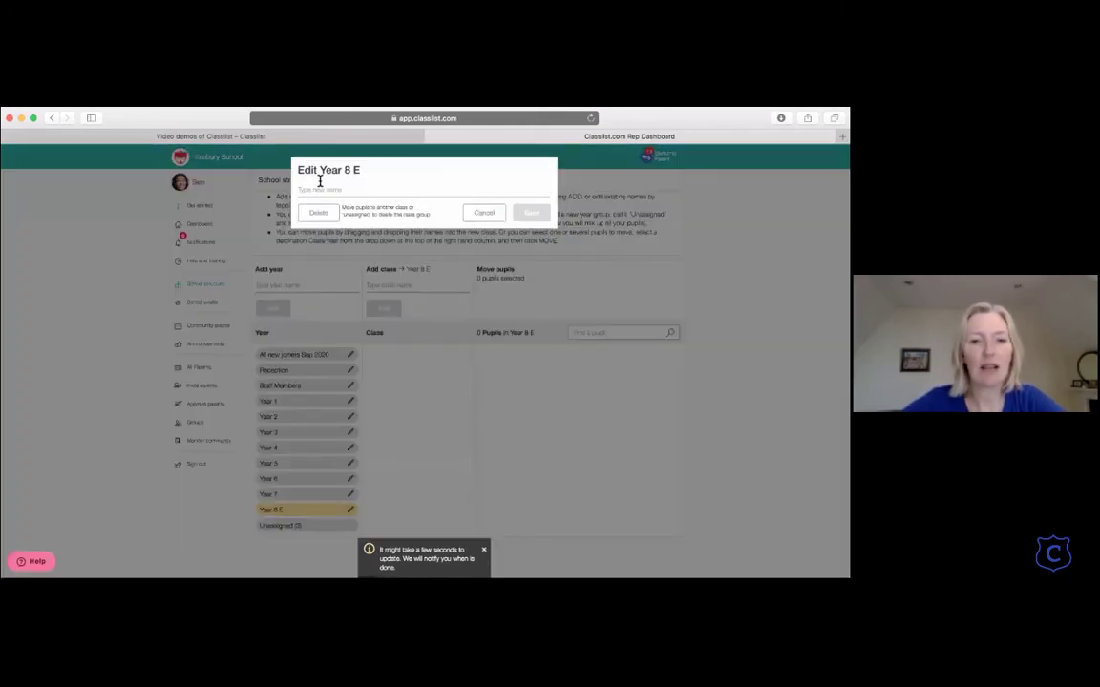
click(324, 192)
text(Year 8)
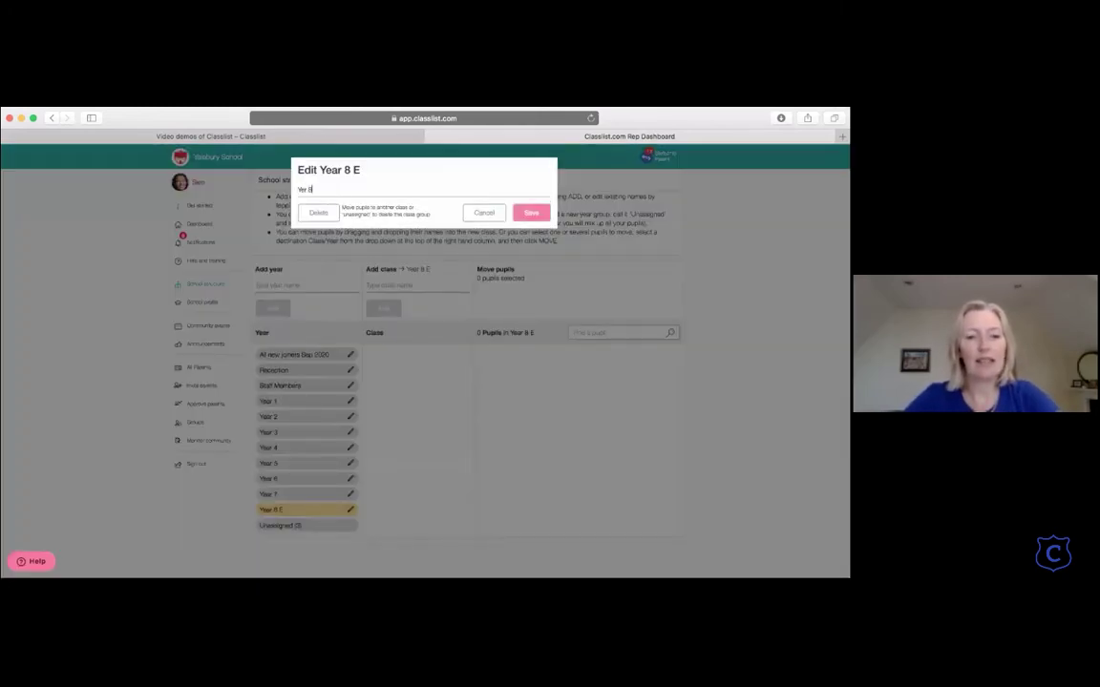
key(BackSpace)
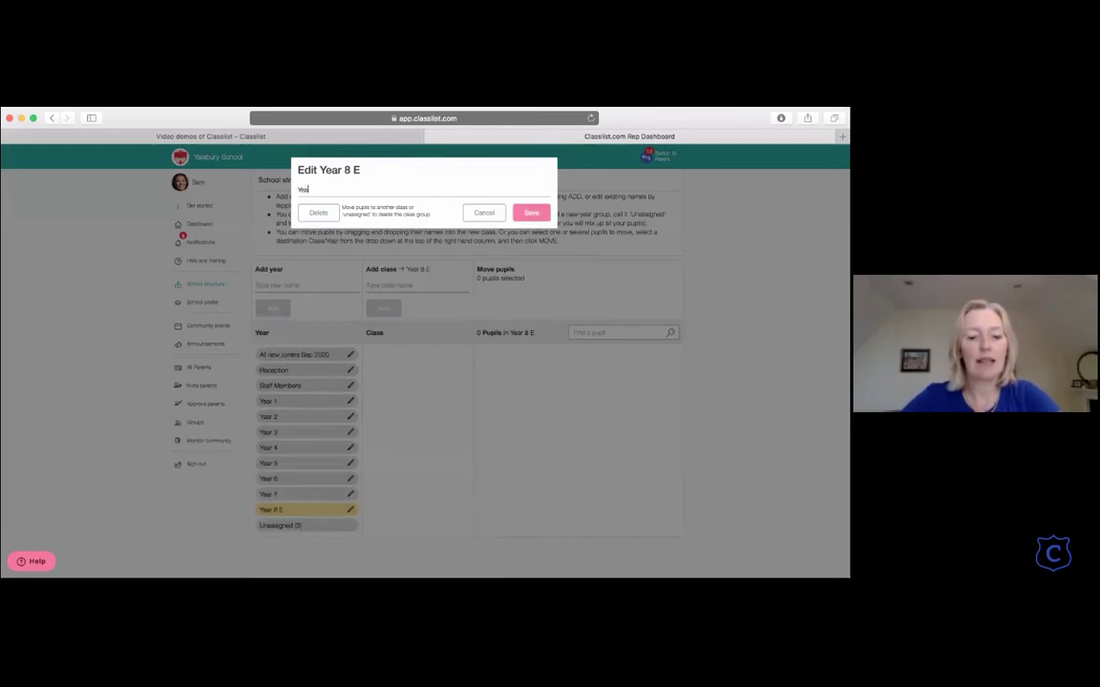
text(8)
click(533, 213)
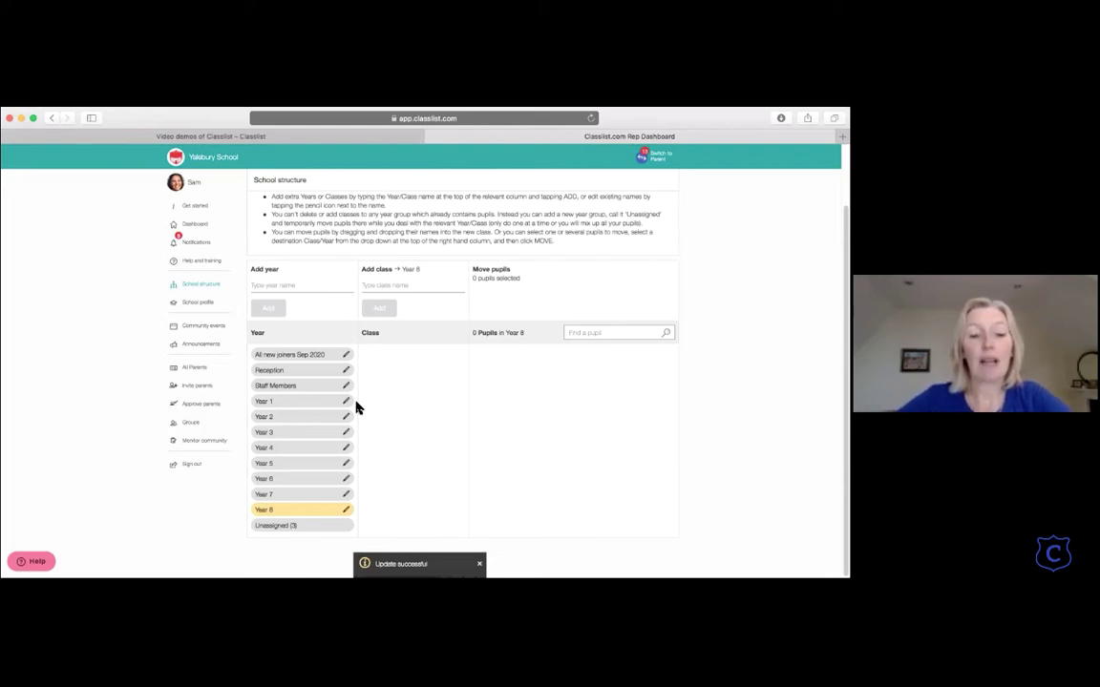
Step: Add two empty classes, 'Class 1' and 'Class 2', to Year 6
click(300, 480)
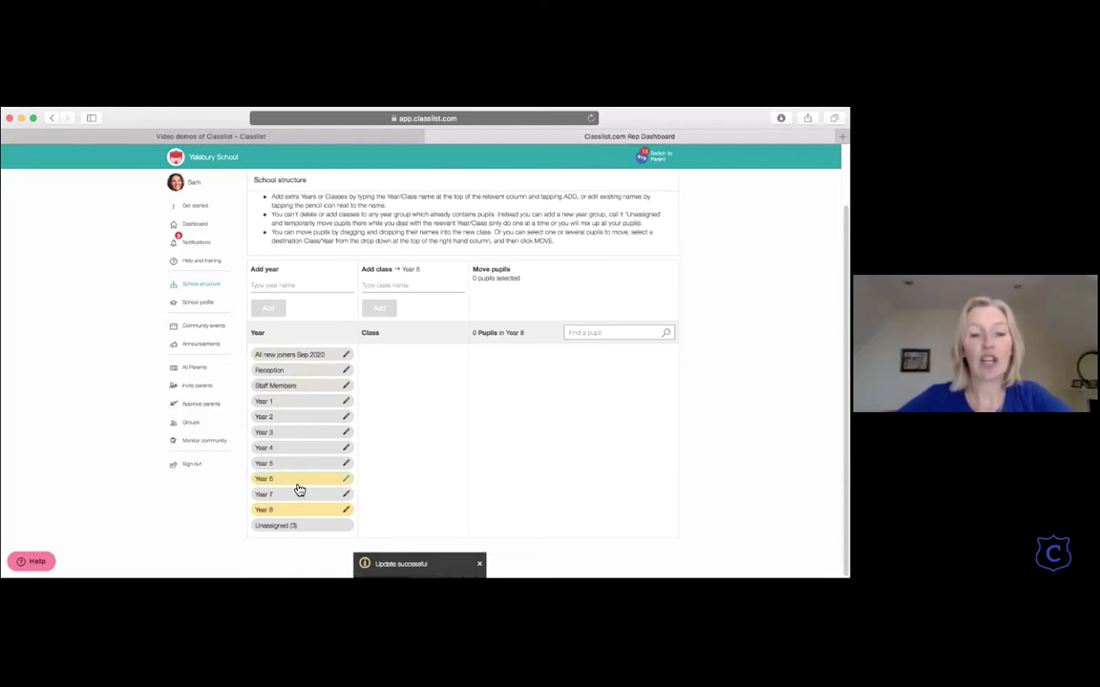
click(307, 436)
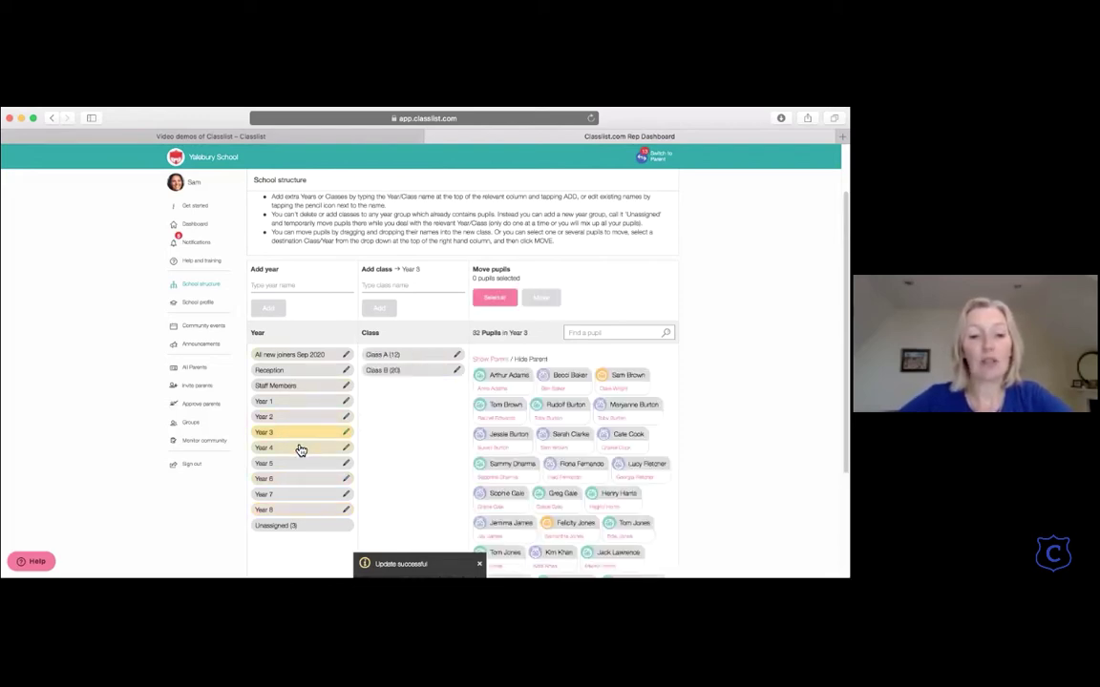
click(298, 465)
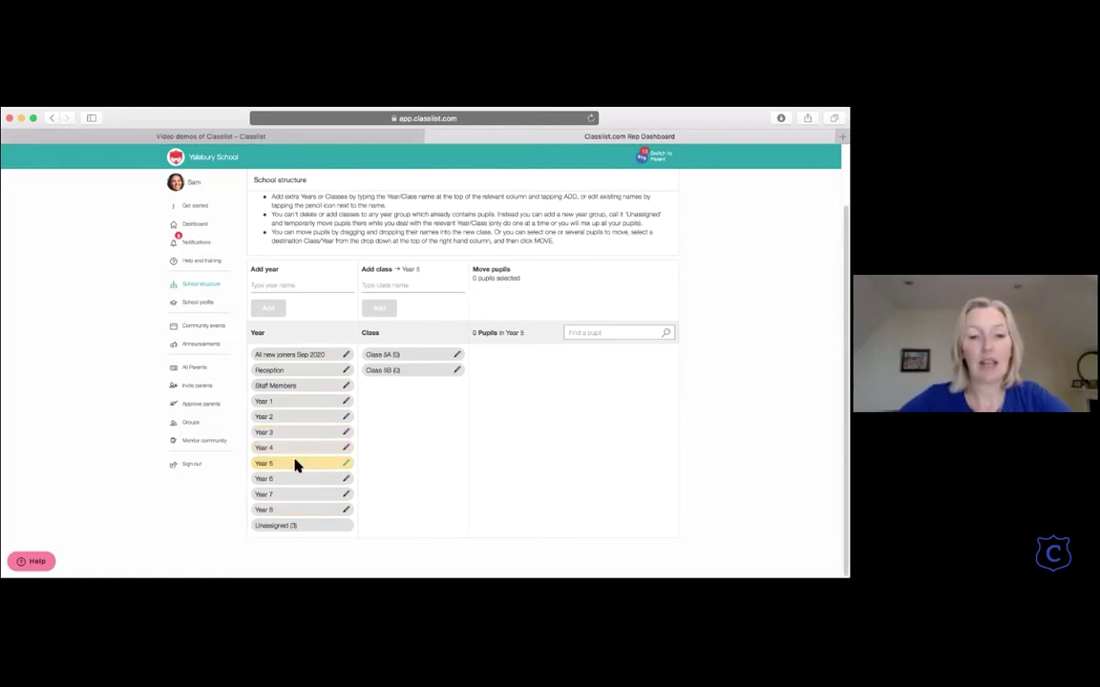
click(298, 486)
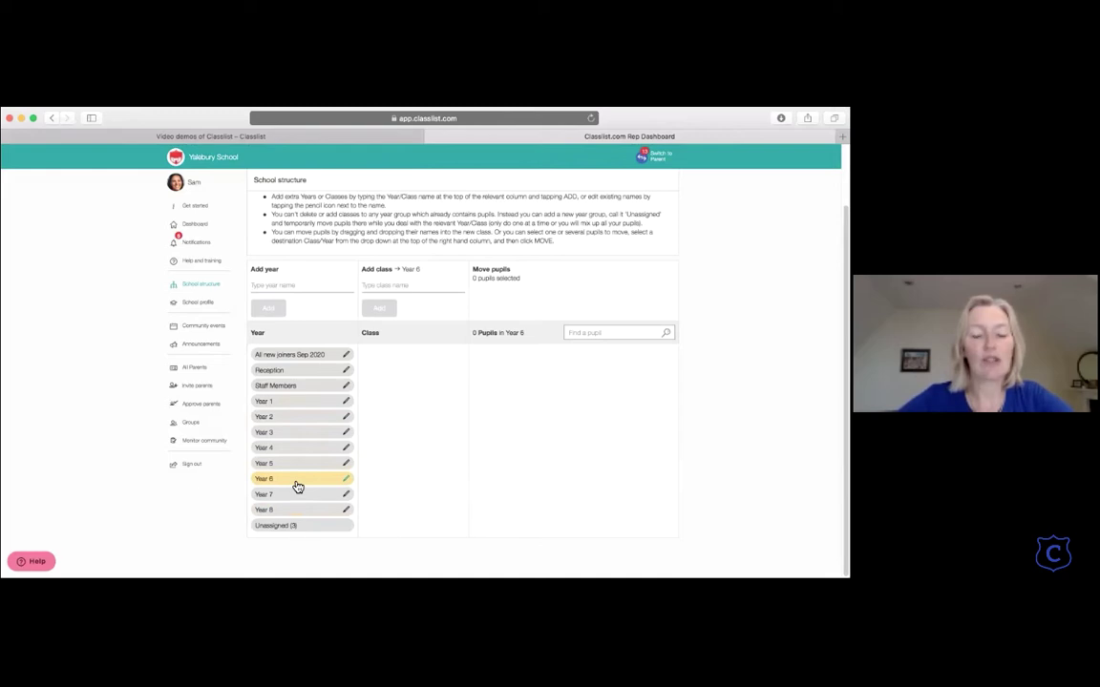
click(396, 288)
text(Class)
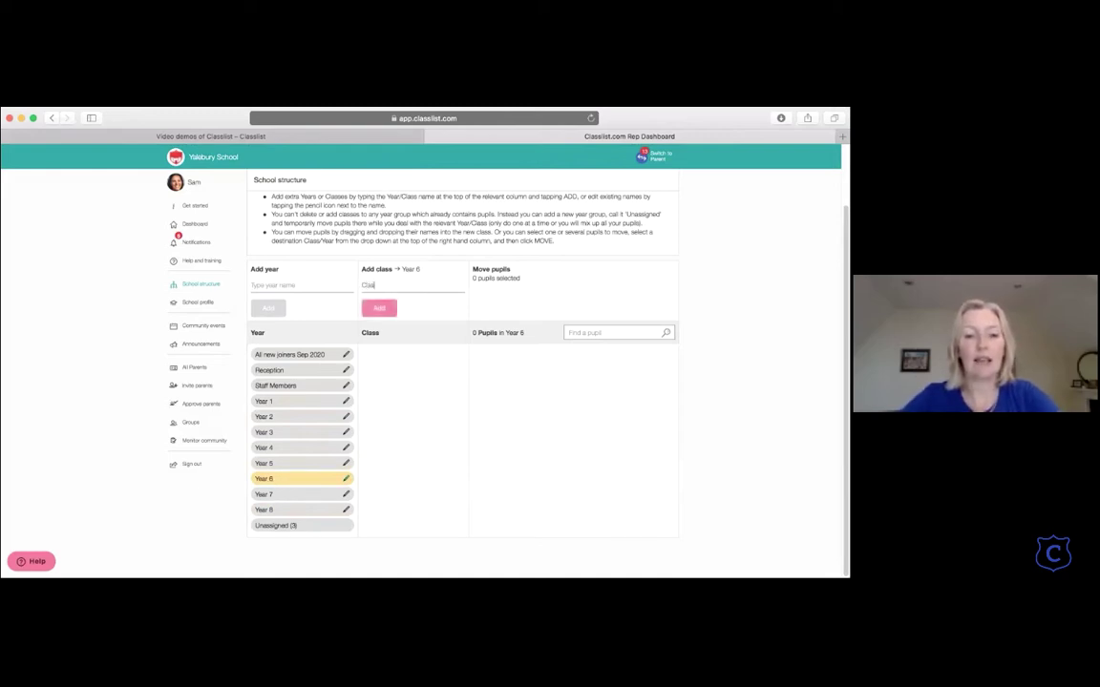
text( 1)
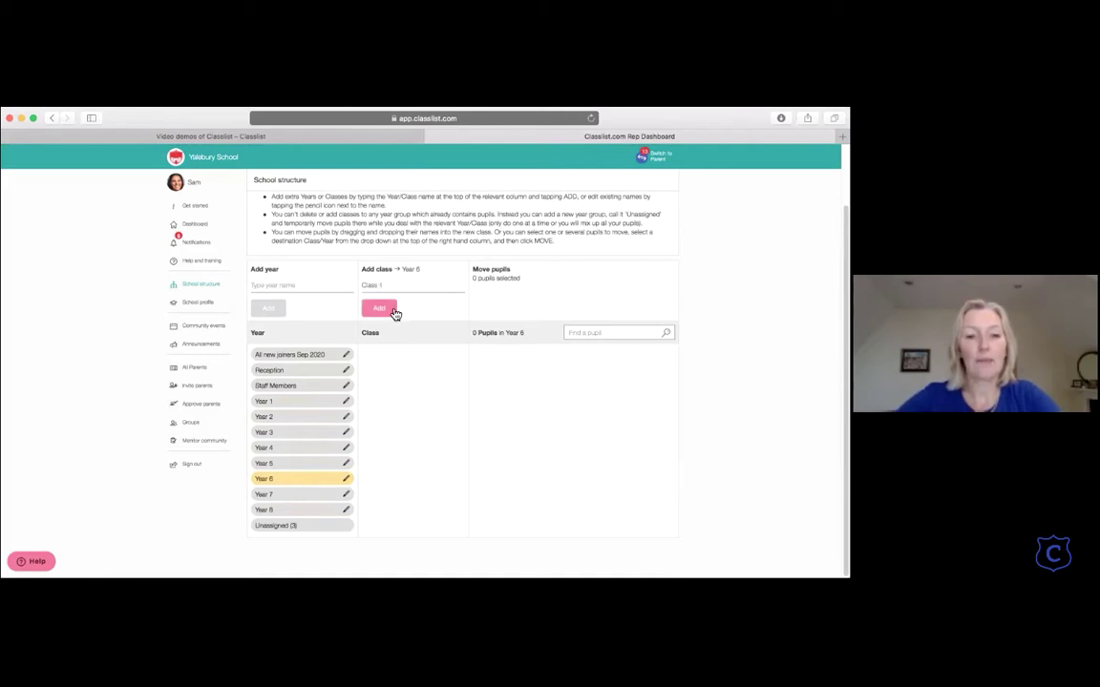
click(386, 307)
click(383, 289)
text(Class 2)
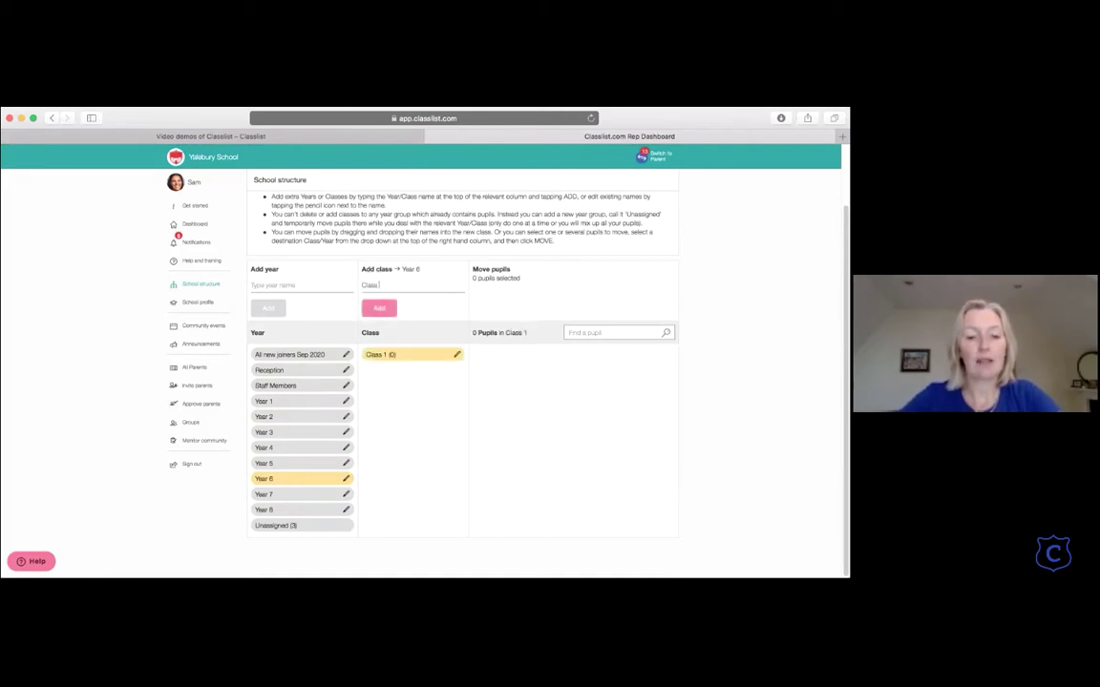
click(379, 312)
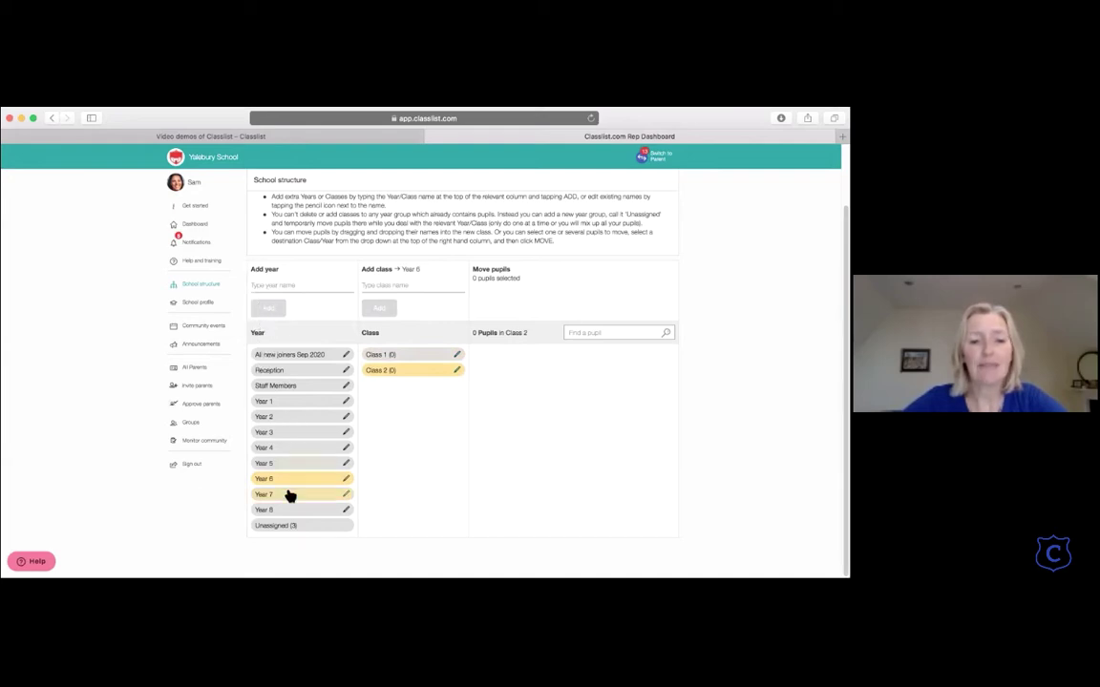
click(336, 509)
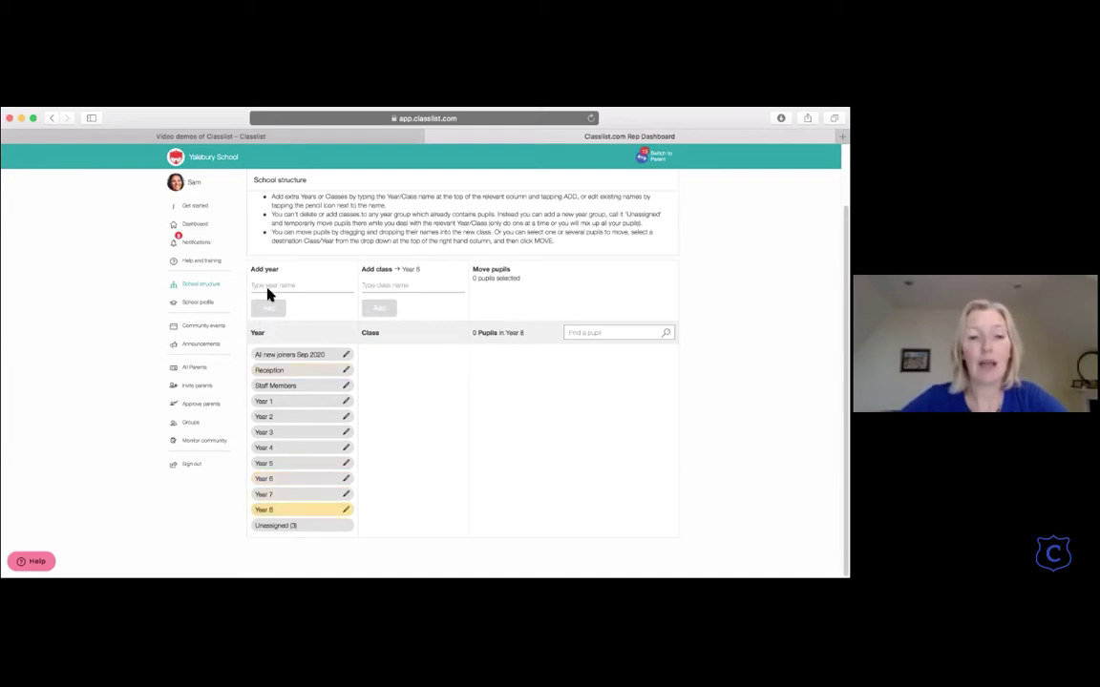
Step: Rename the Year 8 year group to 'Owls' and save
click(346, 510)
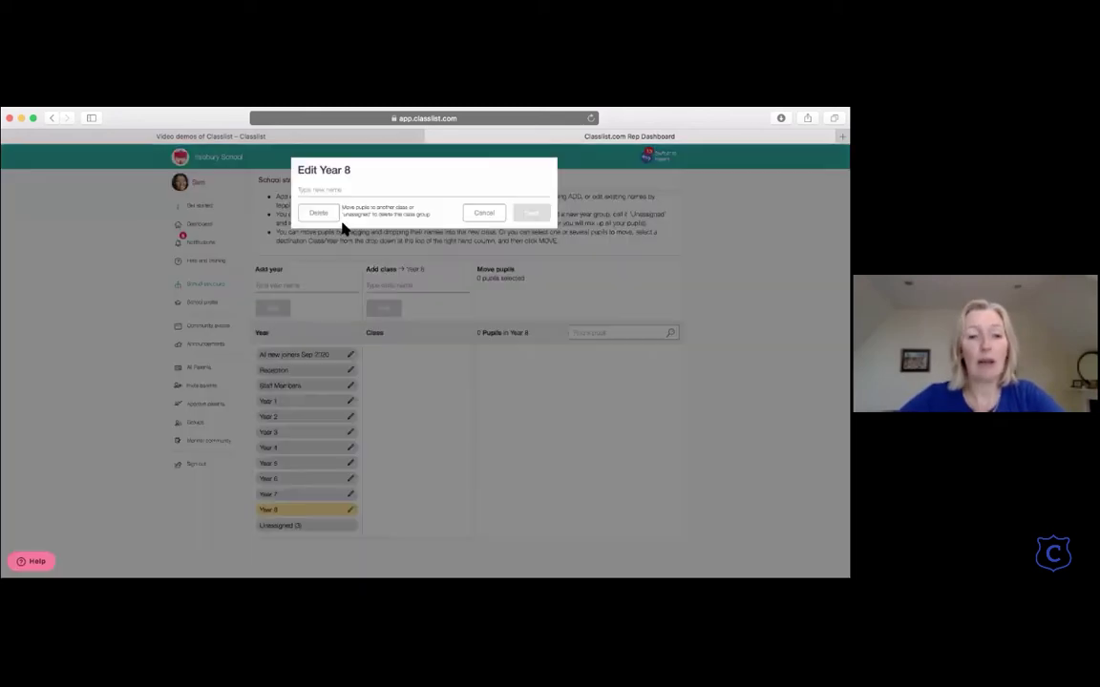
click(325, 191)
text(Owls)
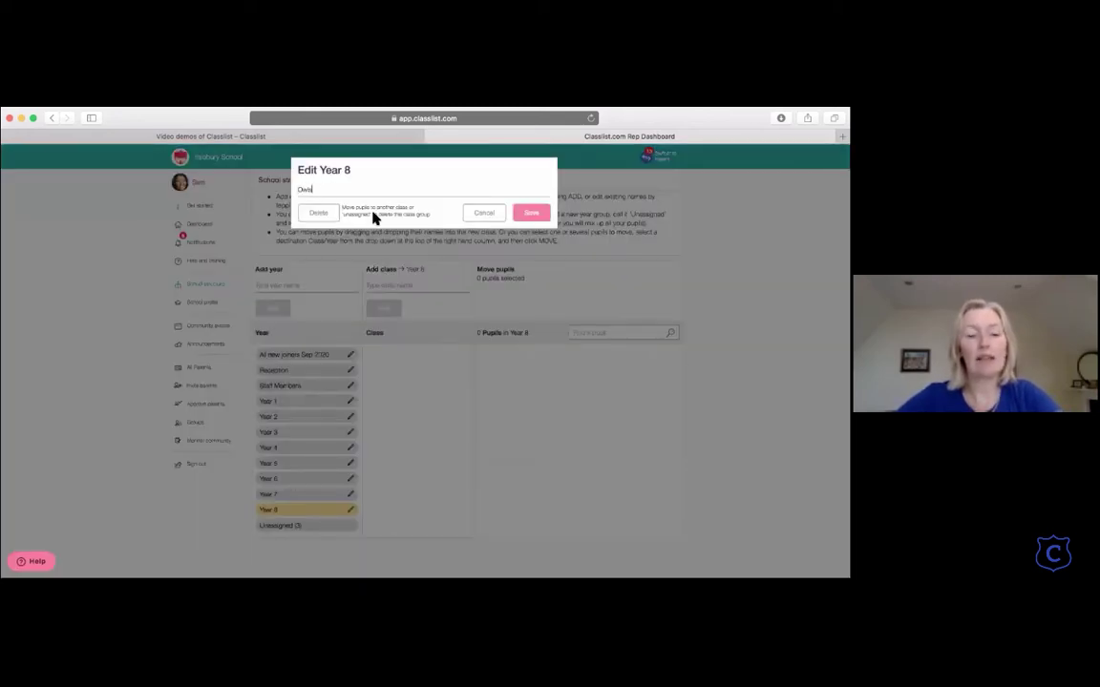
click(530, 214)
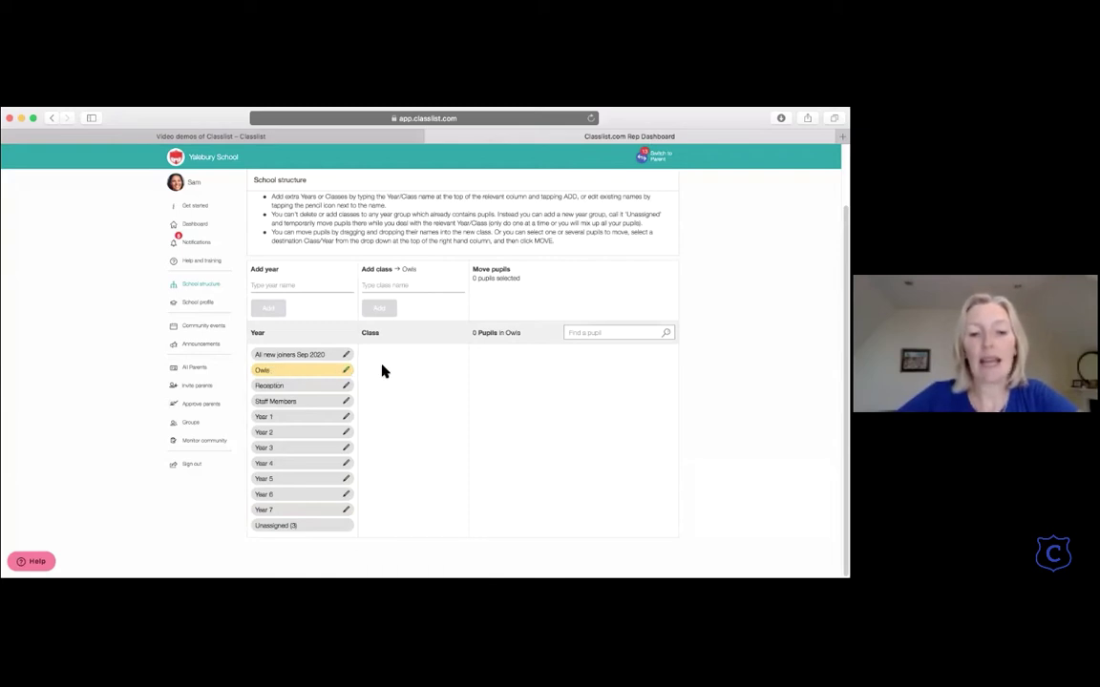
Step: Move one Year 3 pupil into Owls using the Move pupils dropdown
click(292, 450)
scroll(498, 490, down, 4)
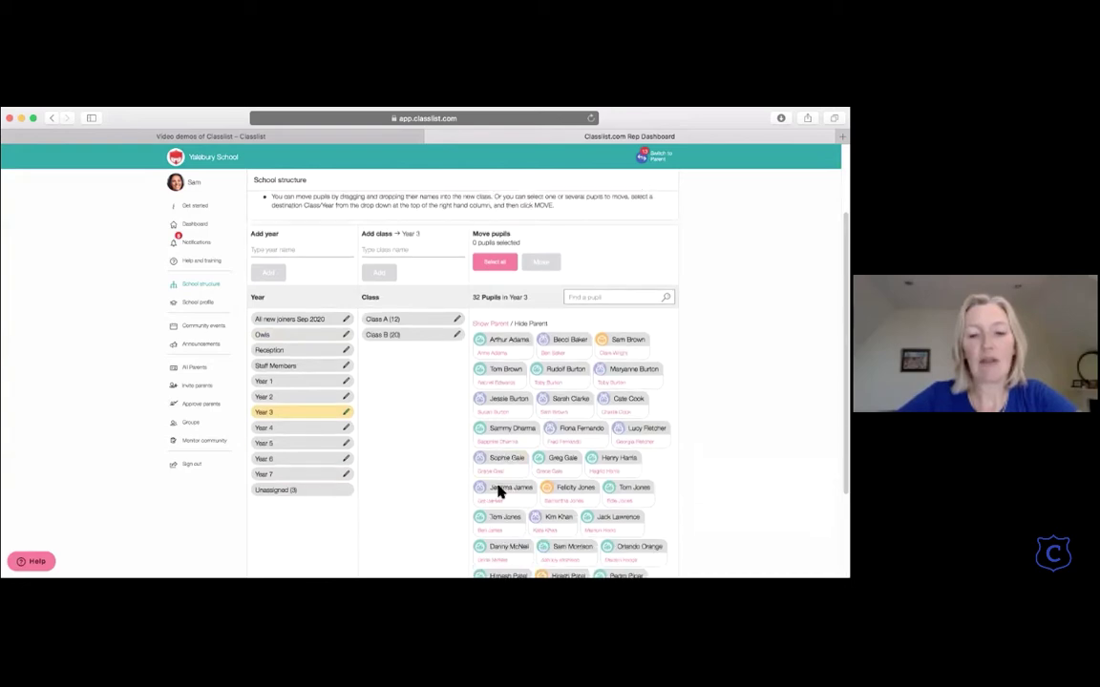
click(568, 515)
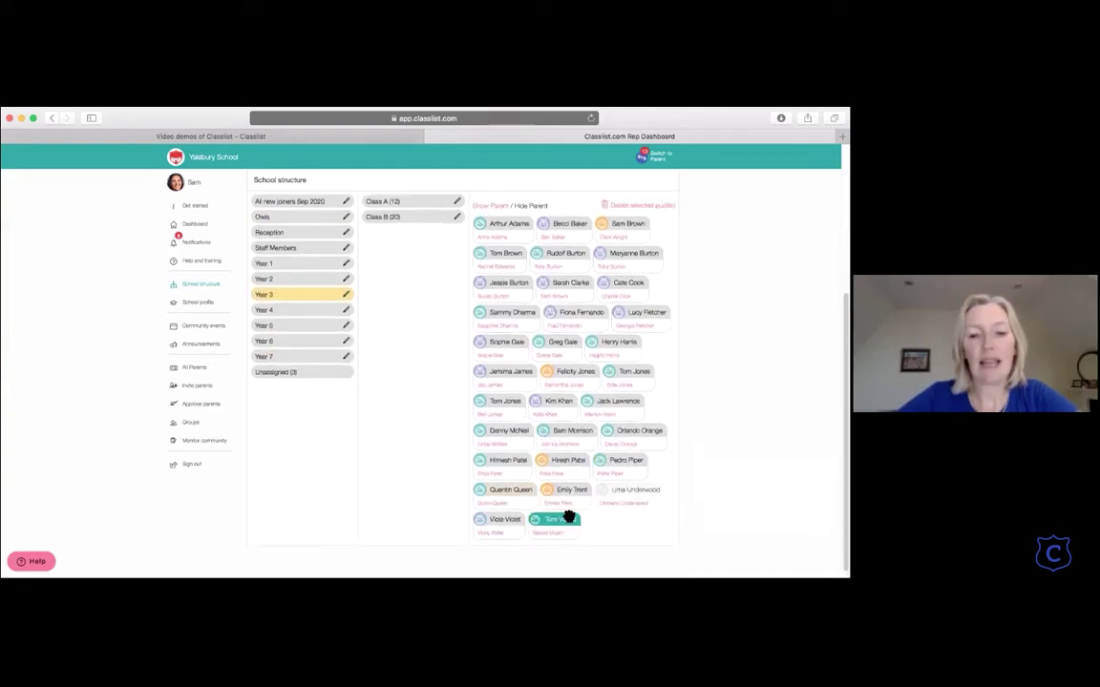
scroll(523, 356, up, 5)
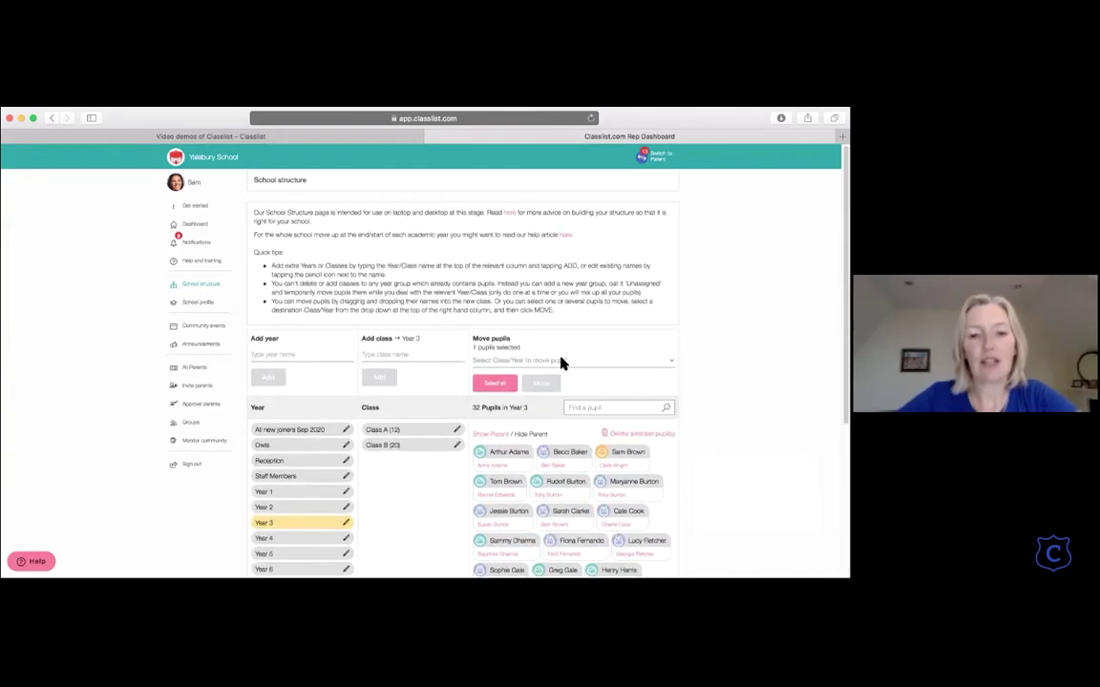
click(561, 364)
click(523, 411)
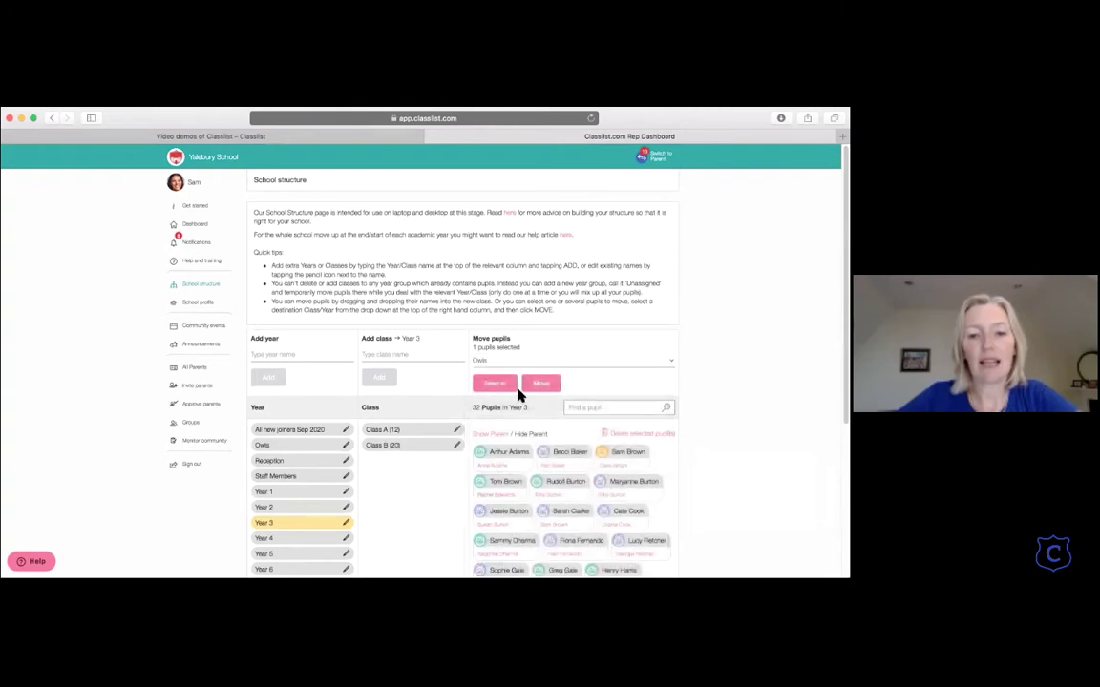
click(541, 385)
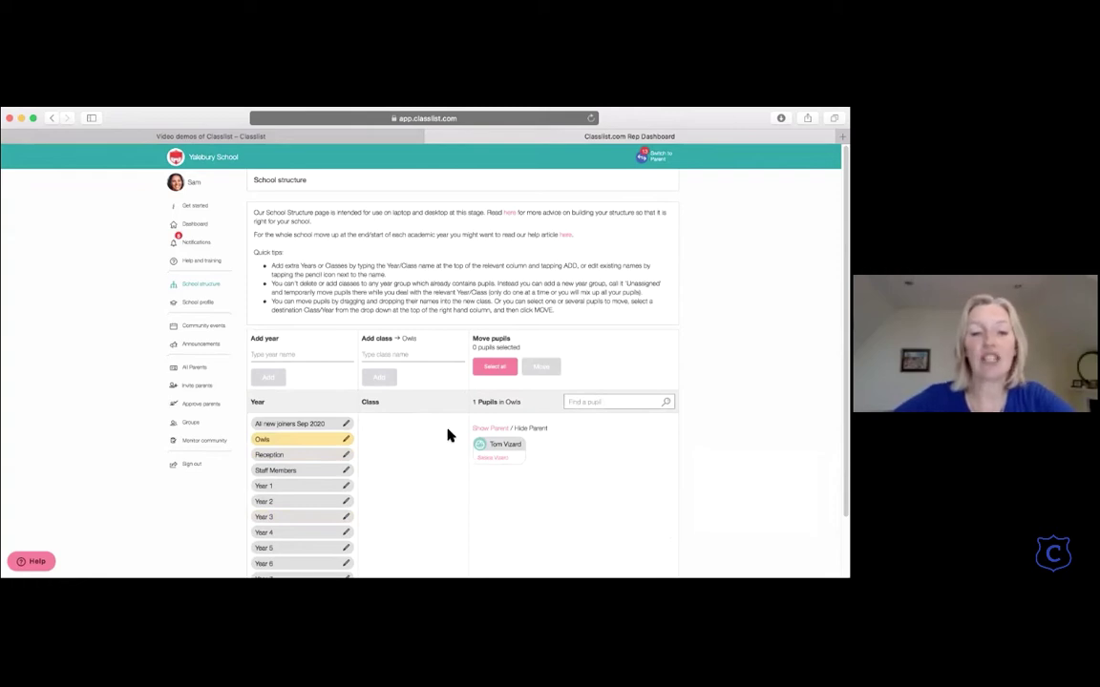
Step: Drag that pupil from Owls onto Reception, then review Year 3's Class B pupils
scroll(449, 436, down, 2)
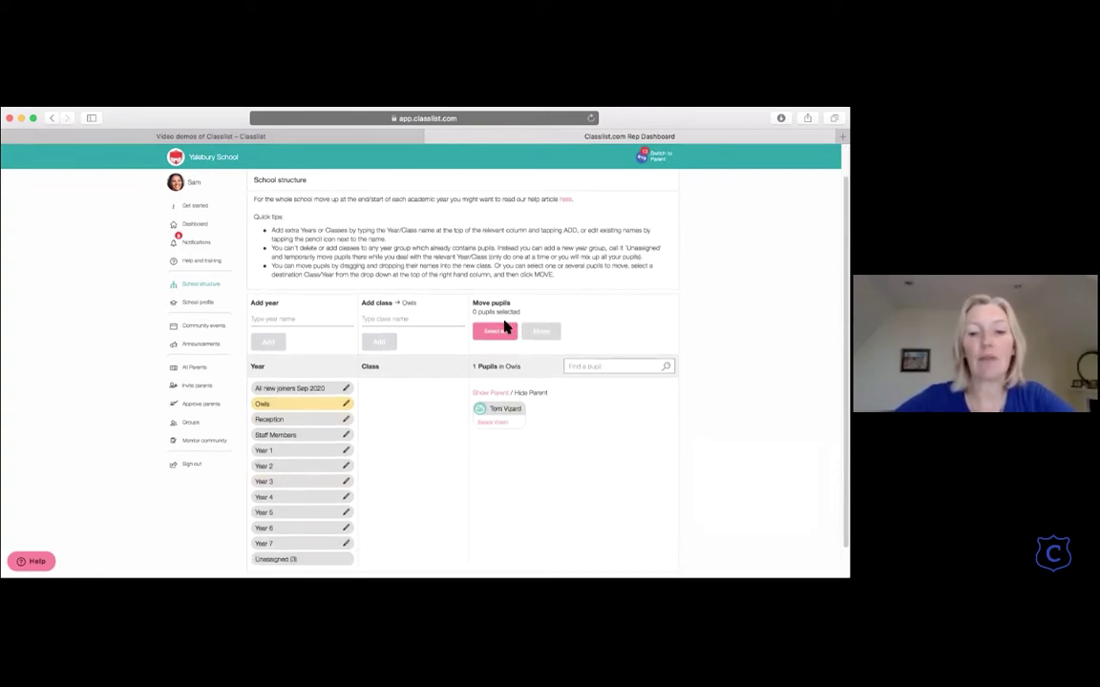
click(508, 410)
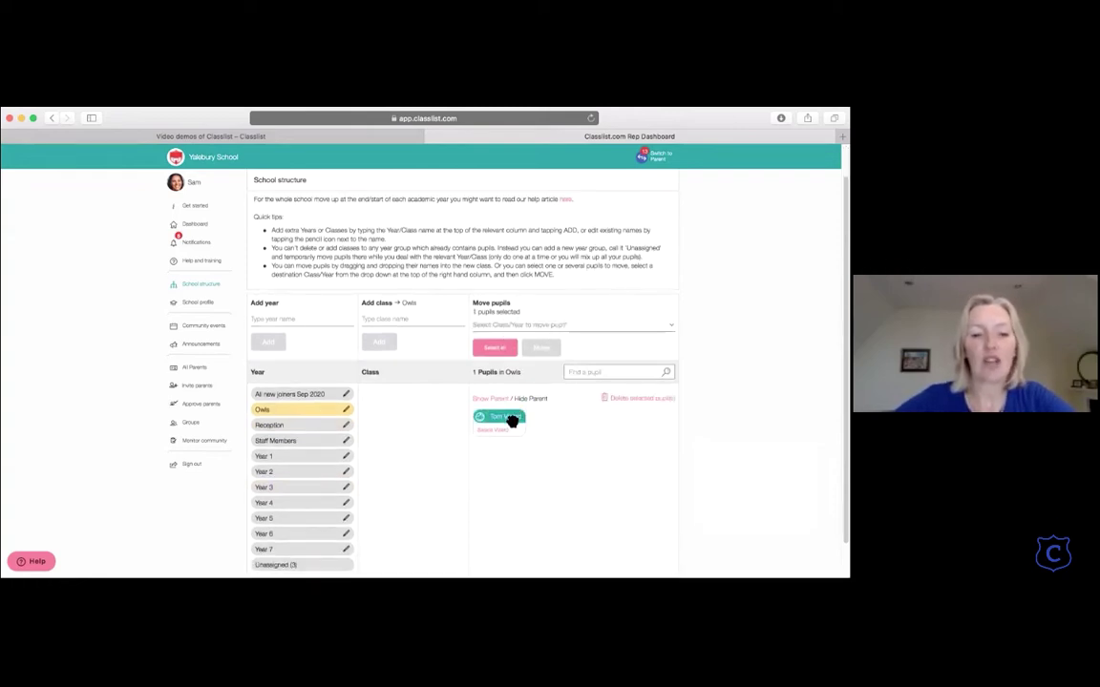
click(303, 394)
click(304, 428)
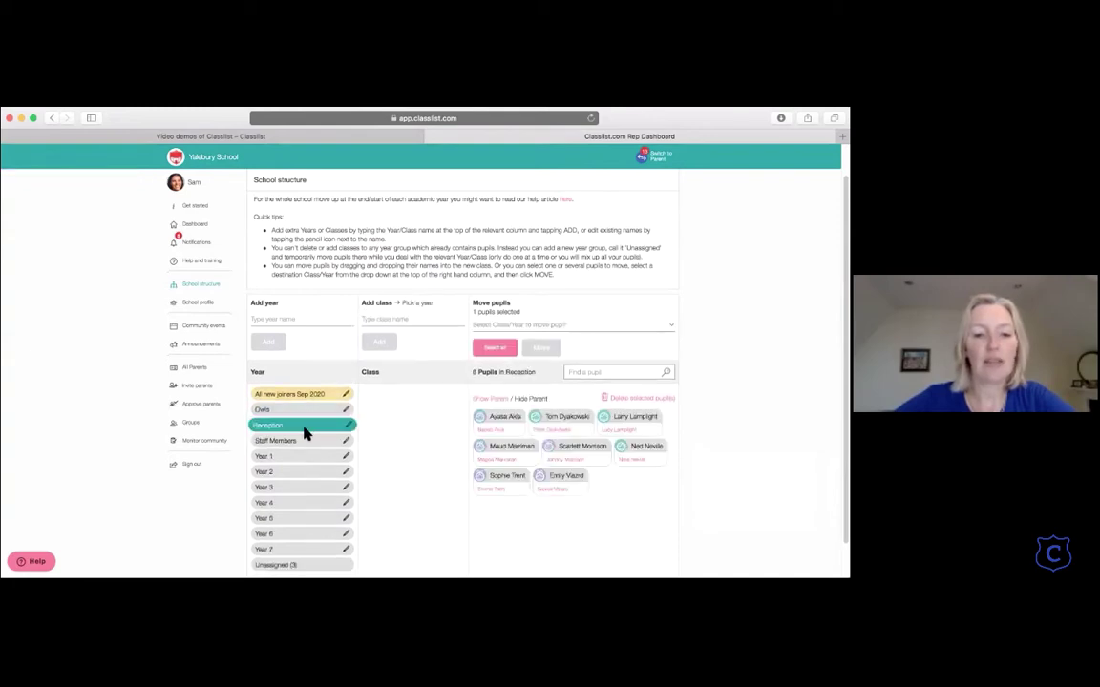
drag(306, 434, 306, 434)
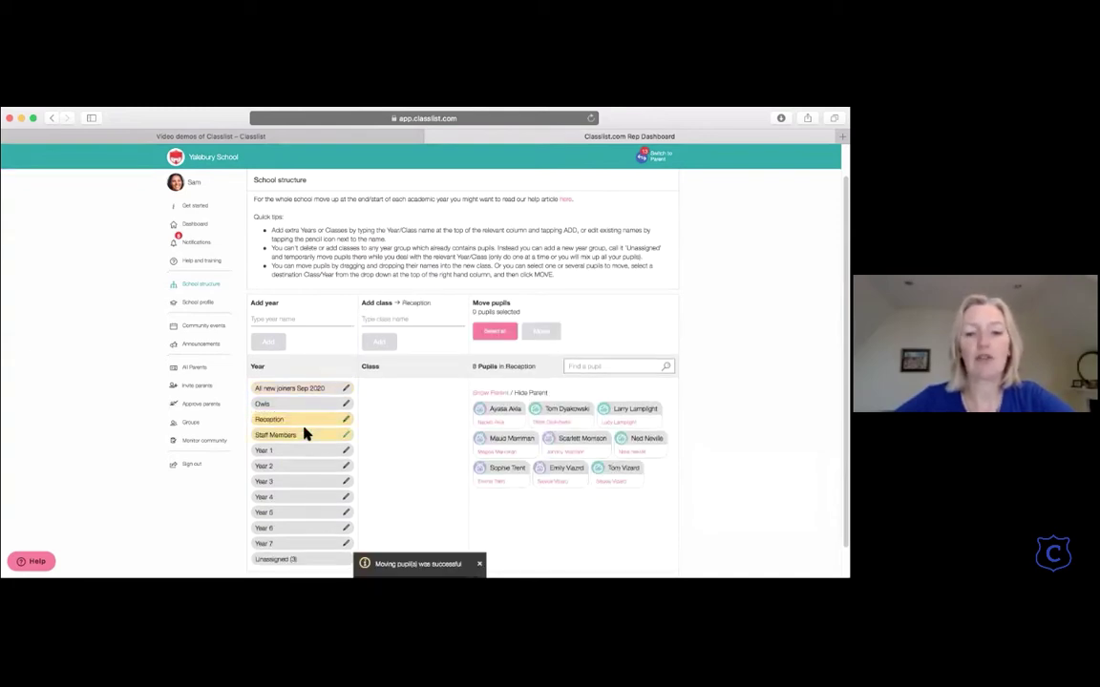
scroll(306, 435, down, 1)
click(296, 446)
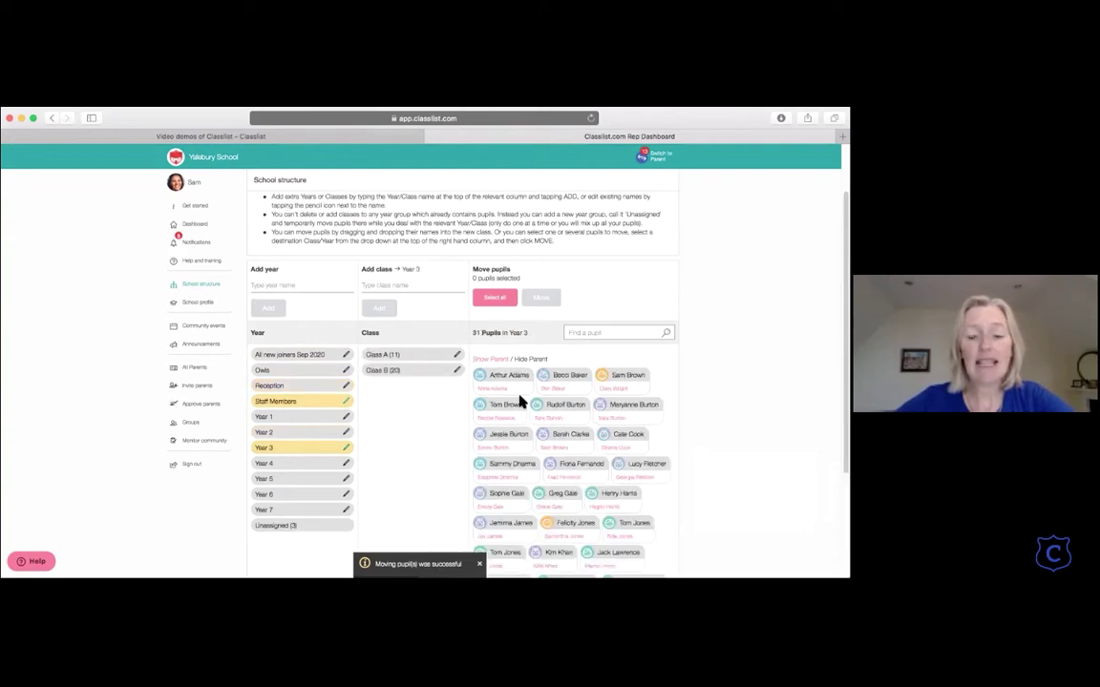
scroll(533, 404, down, 4)
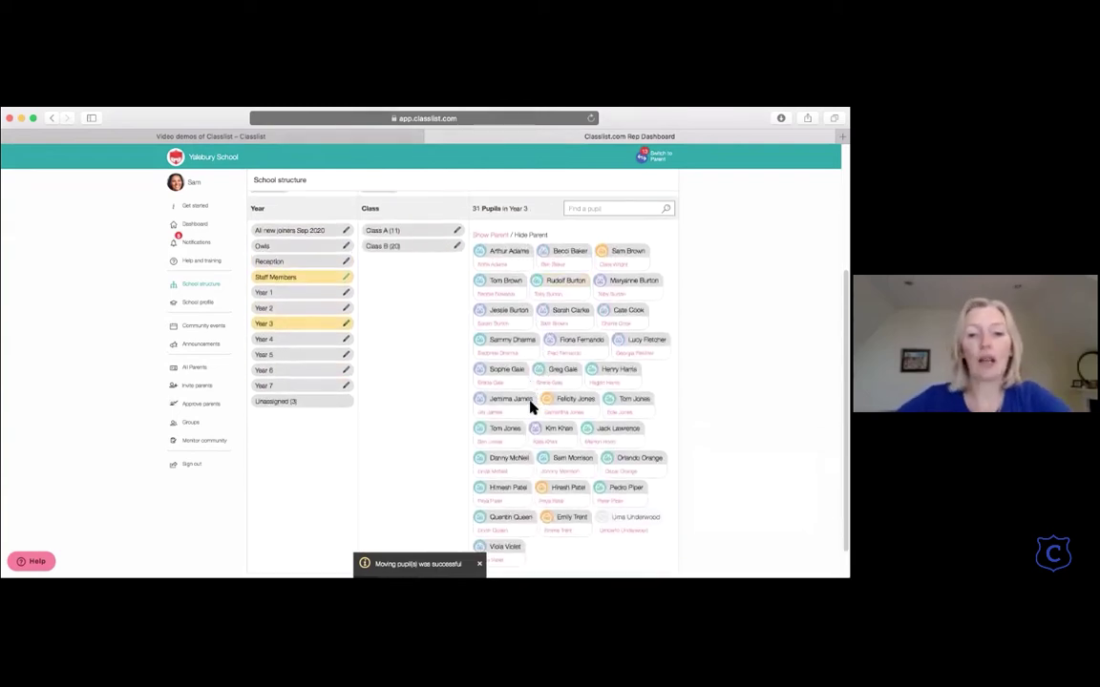
click(387, 219)
scroll(425, 241, up, 3)
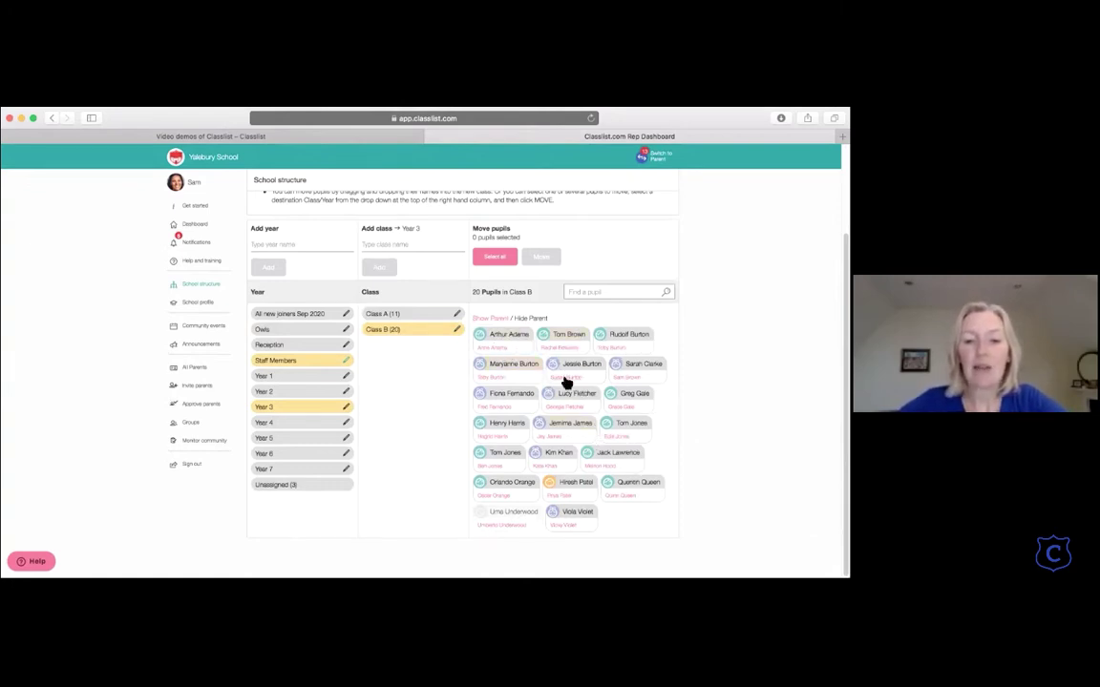
Step: Return to School structure and browse Year 3's 31 pupils across Class A and Class B
click(494, 350)
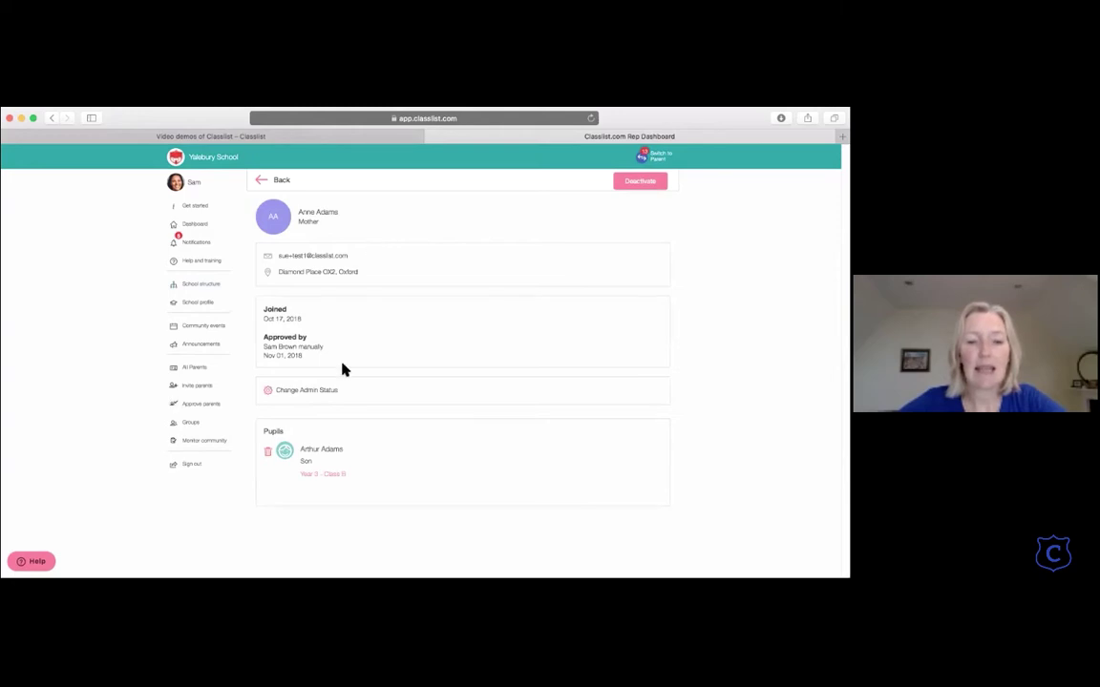
click(262, 179)
click(311, 451)
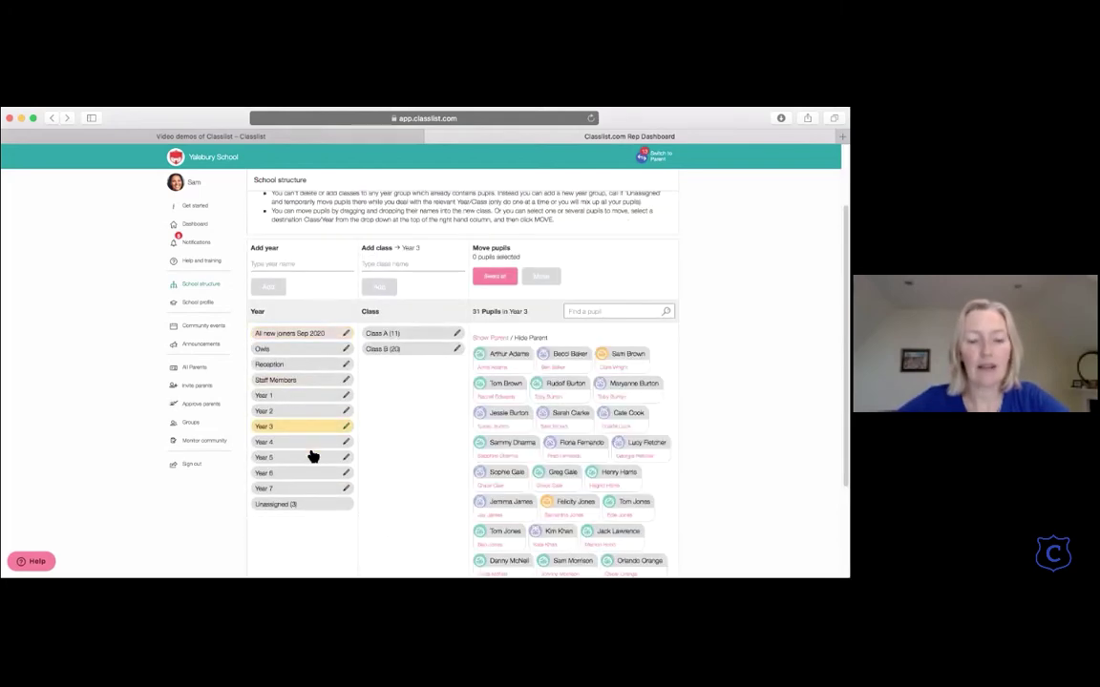
scroll(506, 478, down, 3)
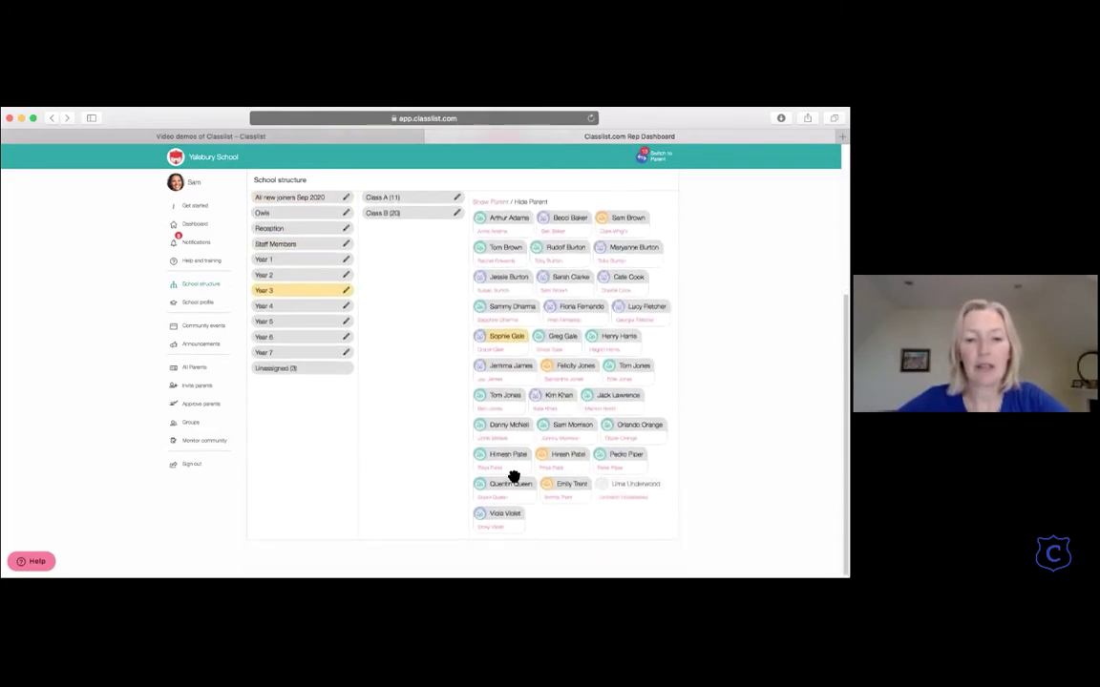
scroll(506, 477, up, 5)
scroll(513, 477, down, 2)
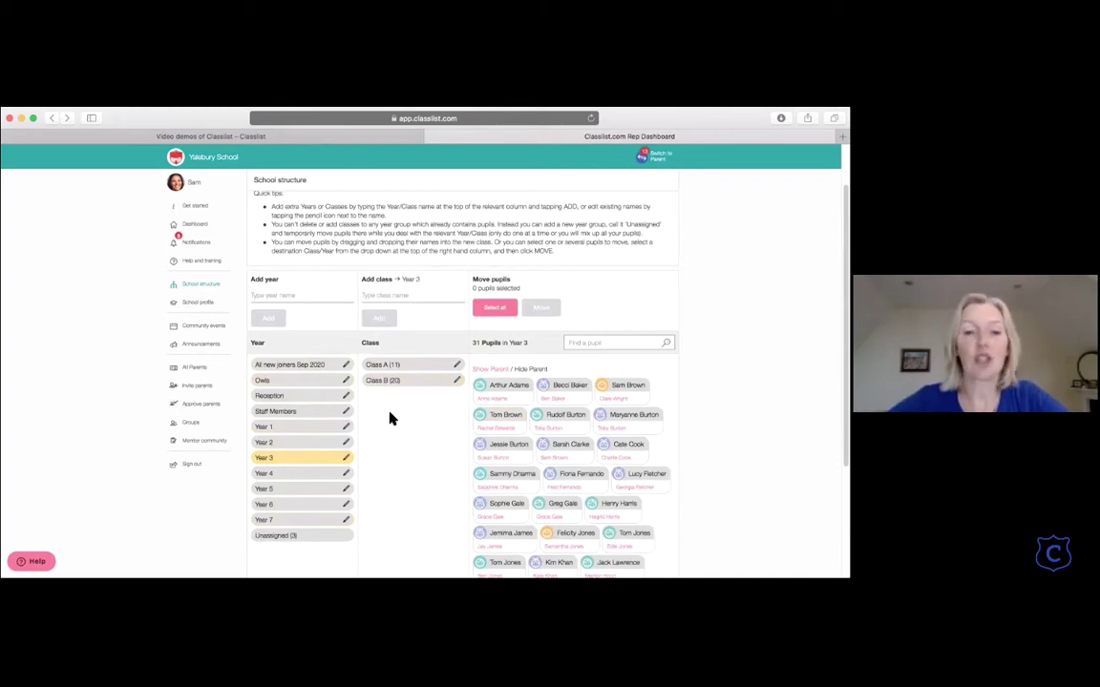
scroll(389, 418, down, 1)
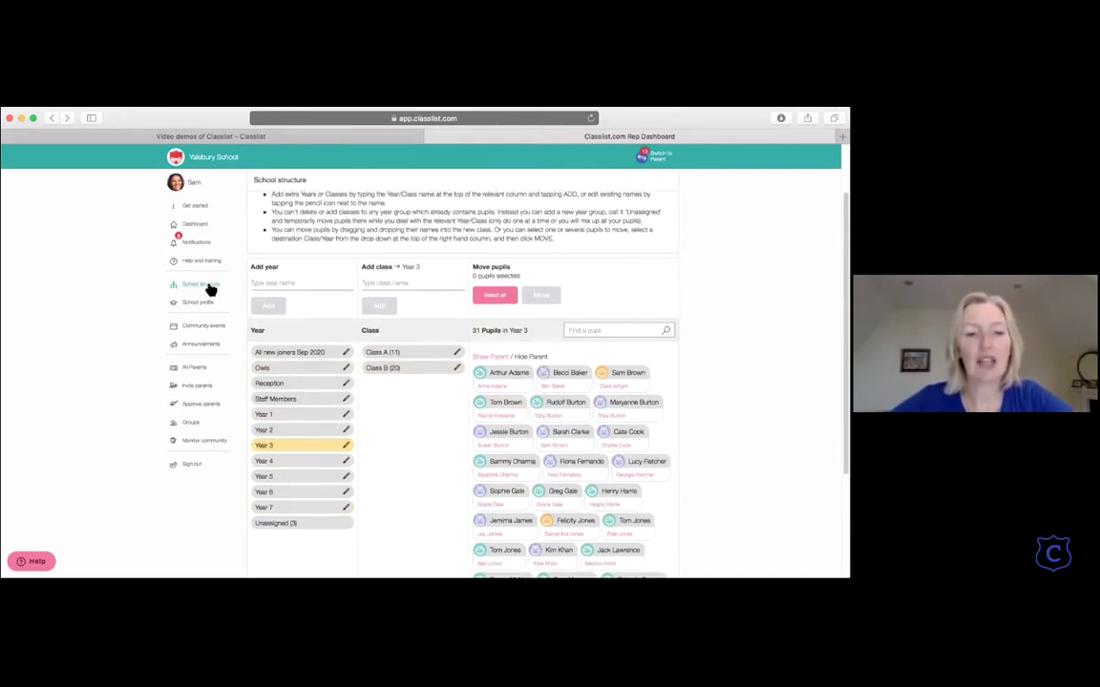
Step: Open the 'School is closed due to snow' announcement from the Announcements list
click(200, 344)
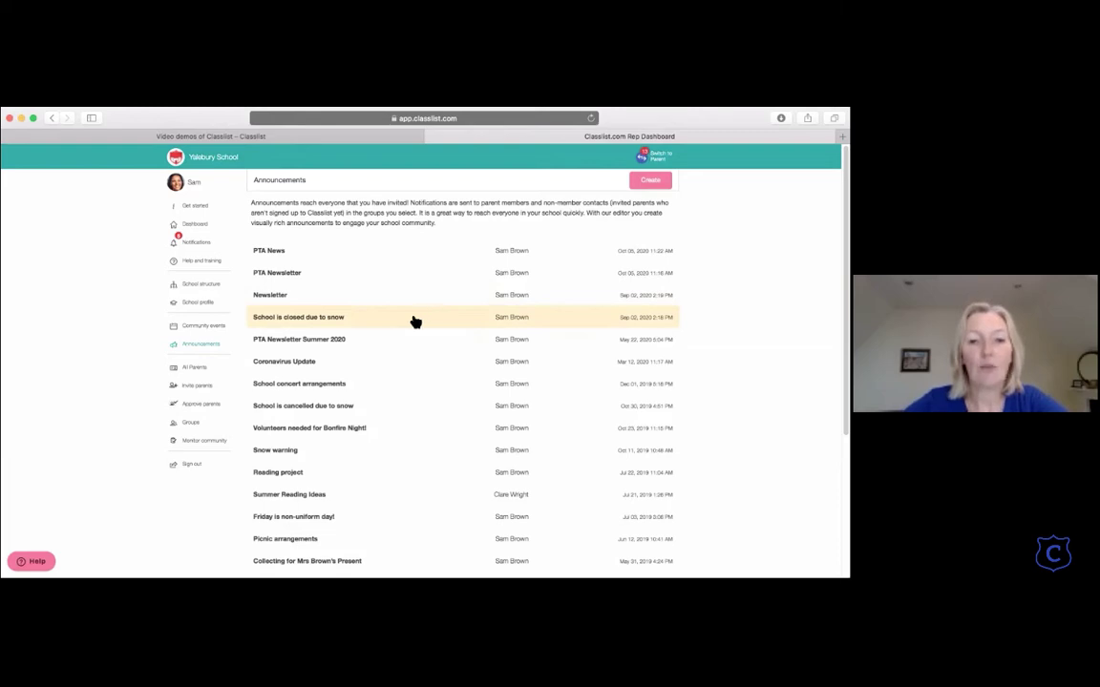
click(409, 324)
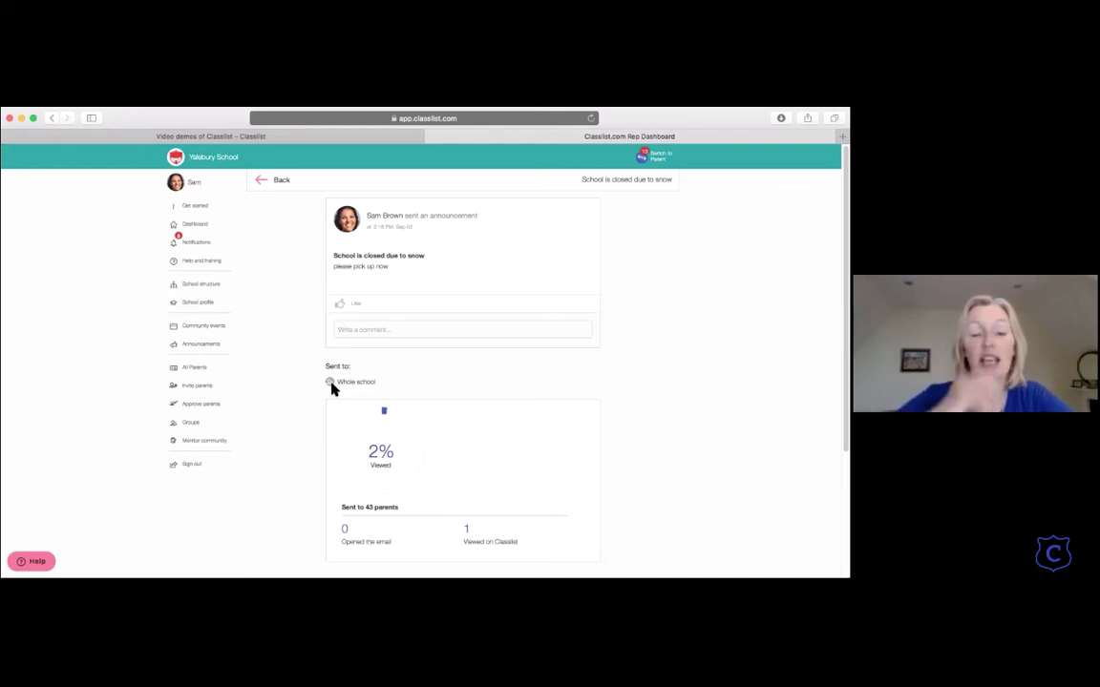
Step: Read through the PTA Newsletter Summer 2020 announcement, then return to the Announcements list
click(262, 184)
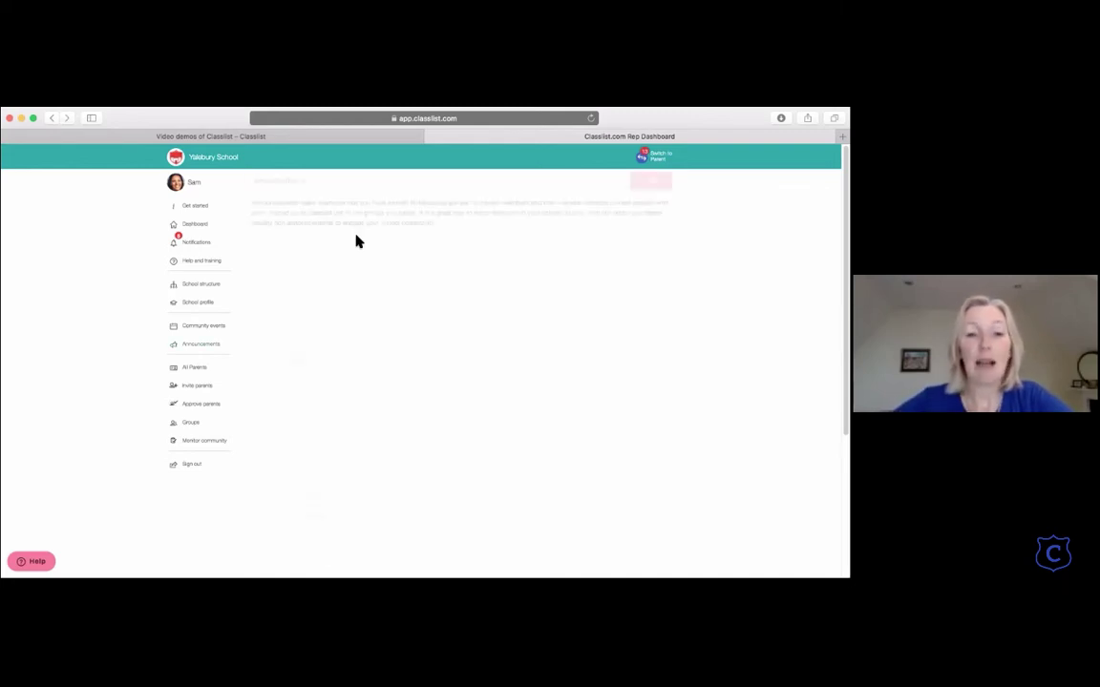
click(344, 340)
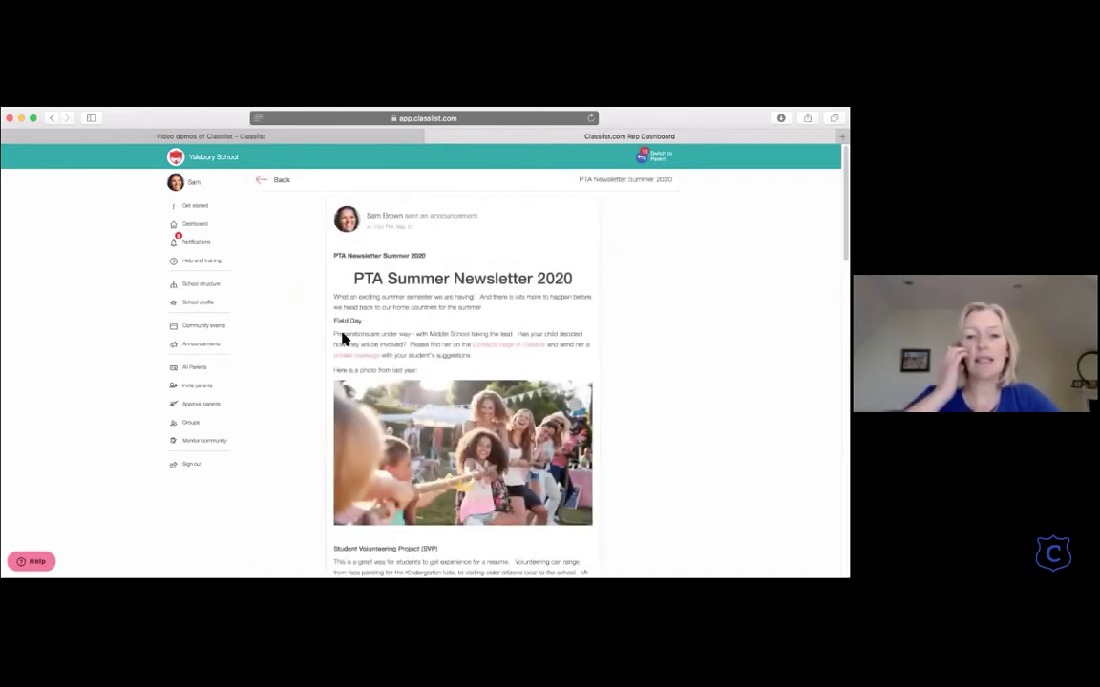
scroll(449, 365, down, 3)
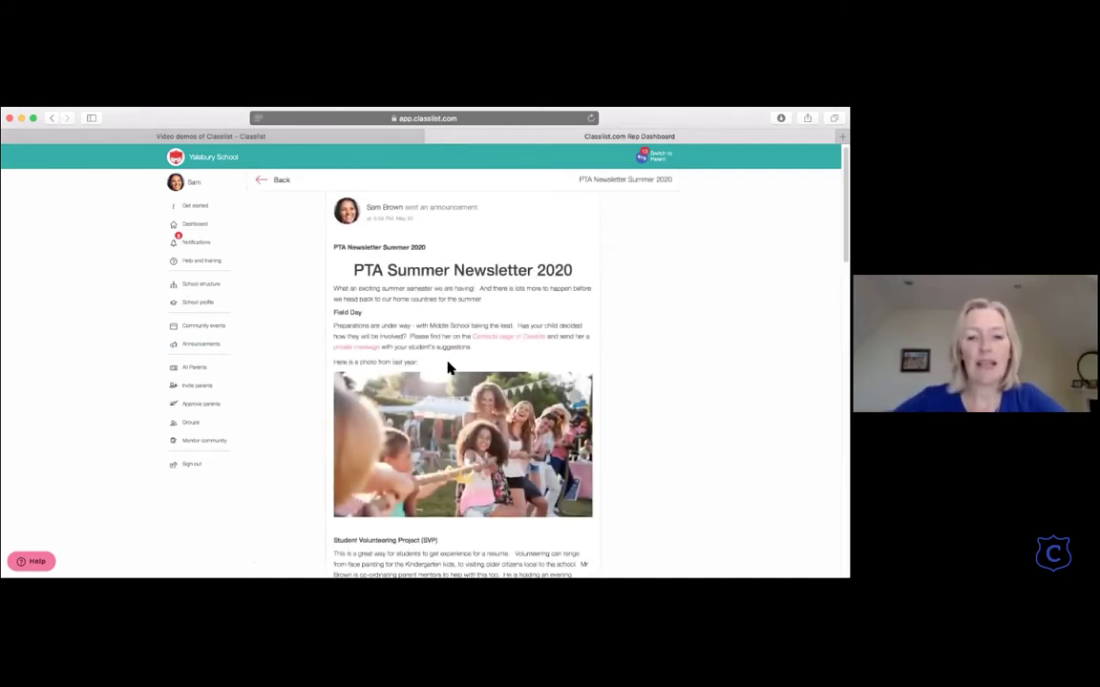
scroll(449, 368, down, 4)
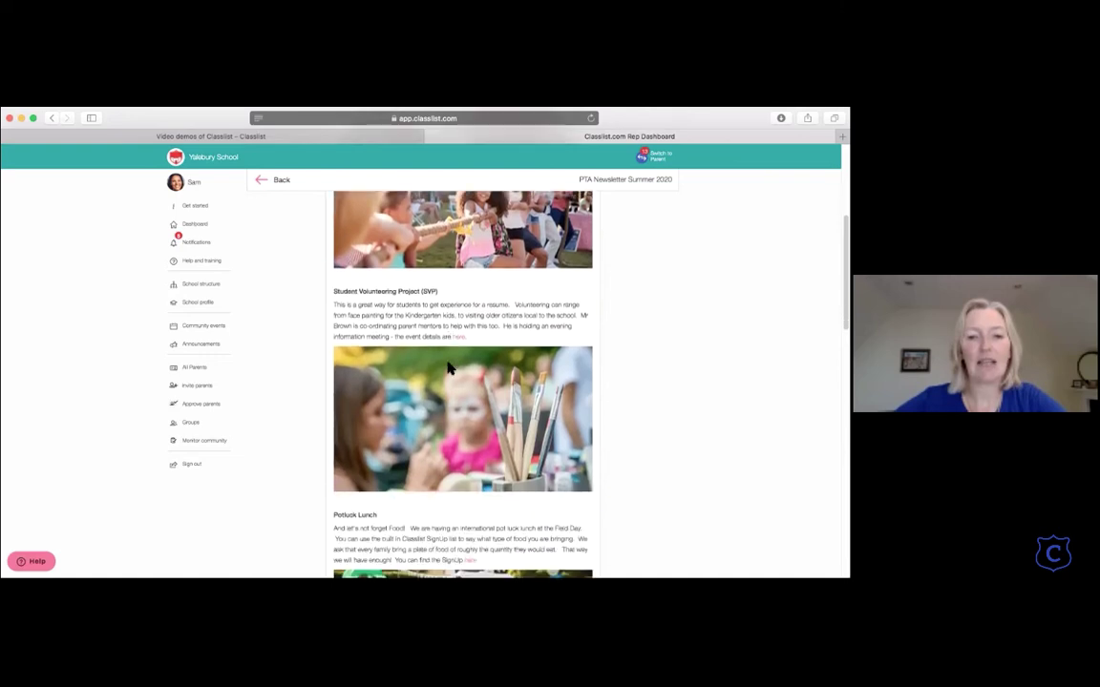
scroll(449, 367, up, 7)
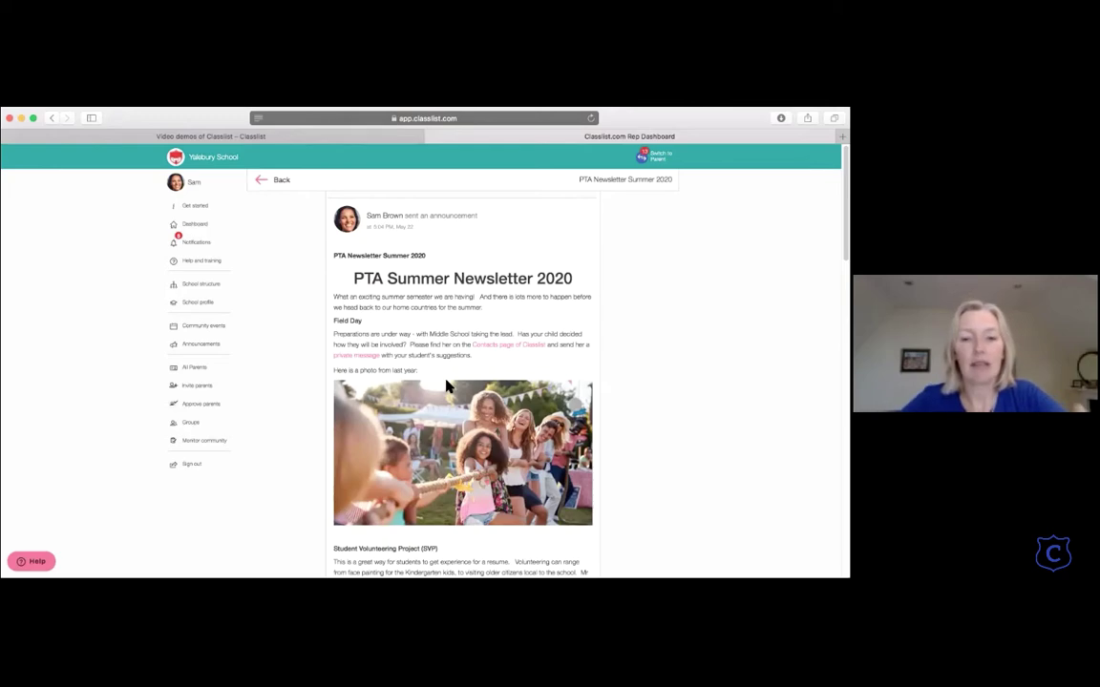
scroll(470, 444, down, 10)
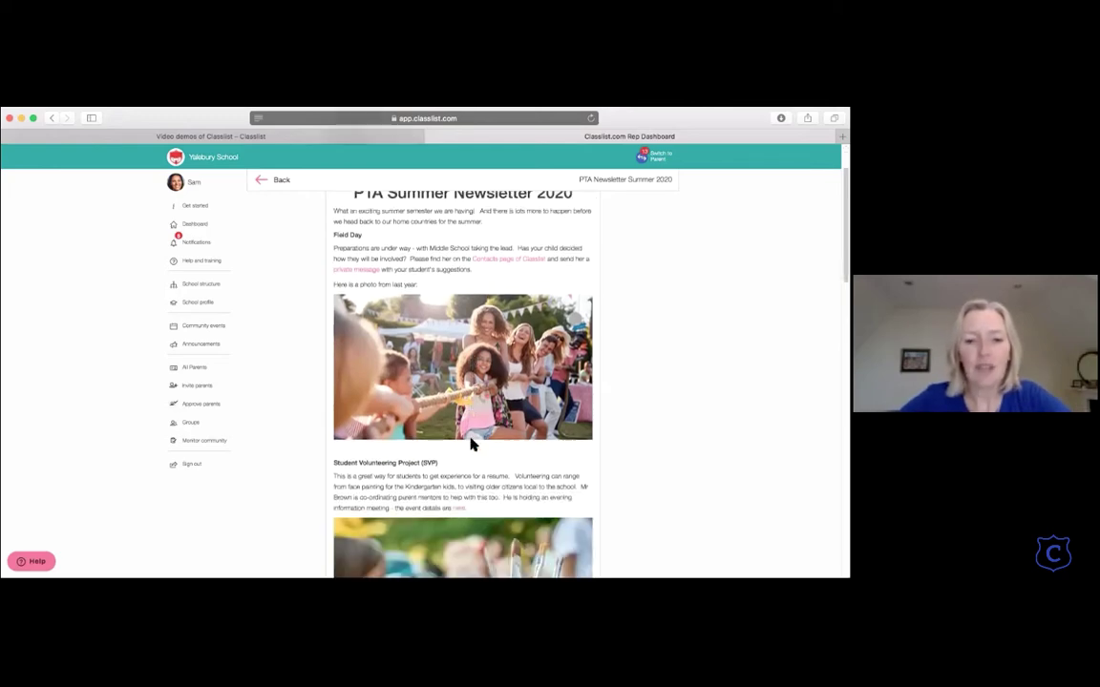
scroll(471, 444, up, 10)
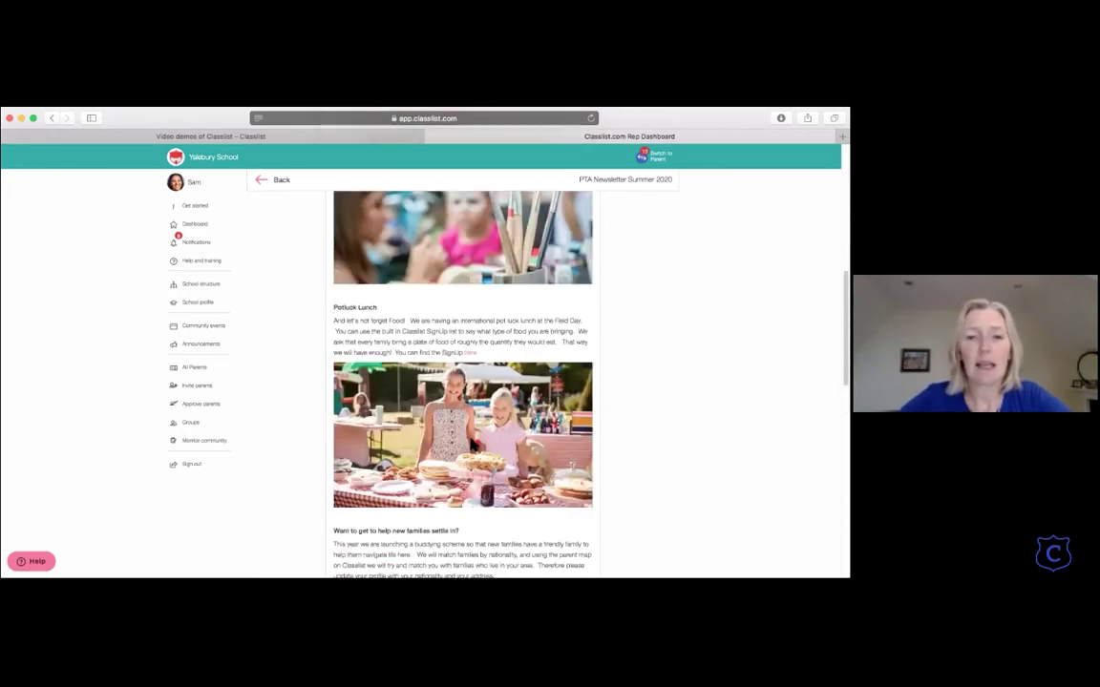
click(274, 183)
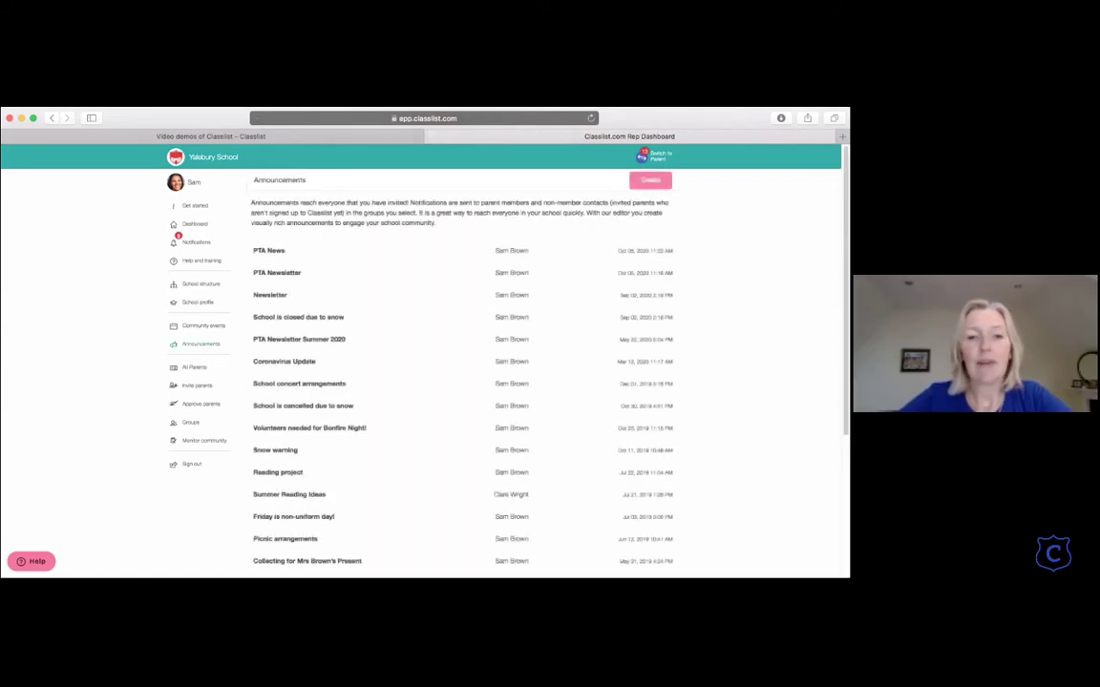
Step: Start a new announcement addressed to the Whole school instead of Year 2
click(650, 179)
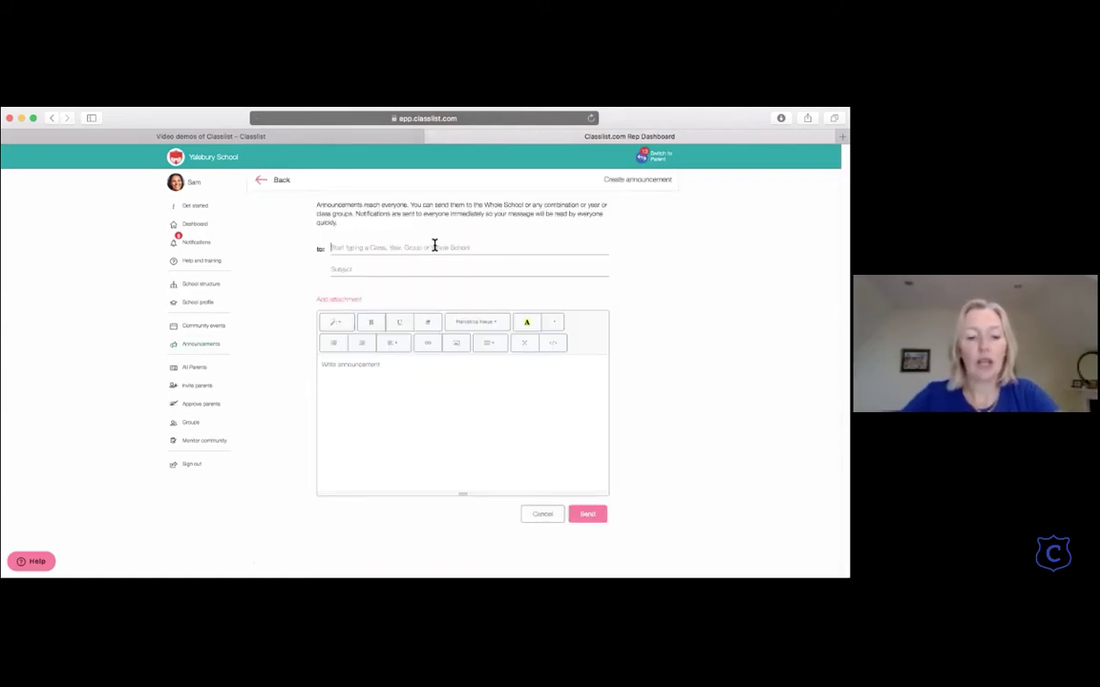
text(year)
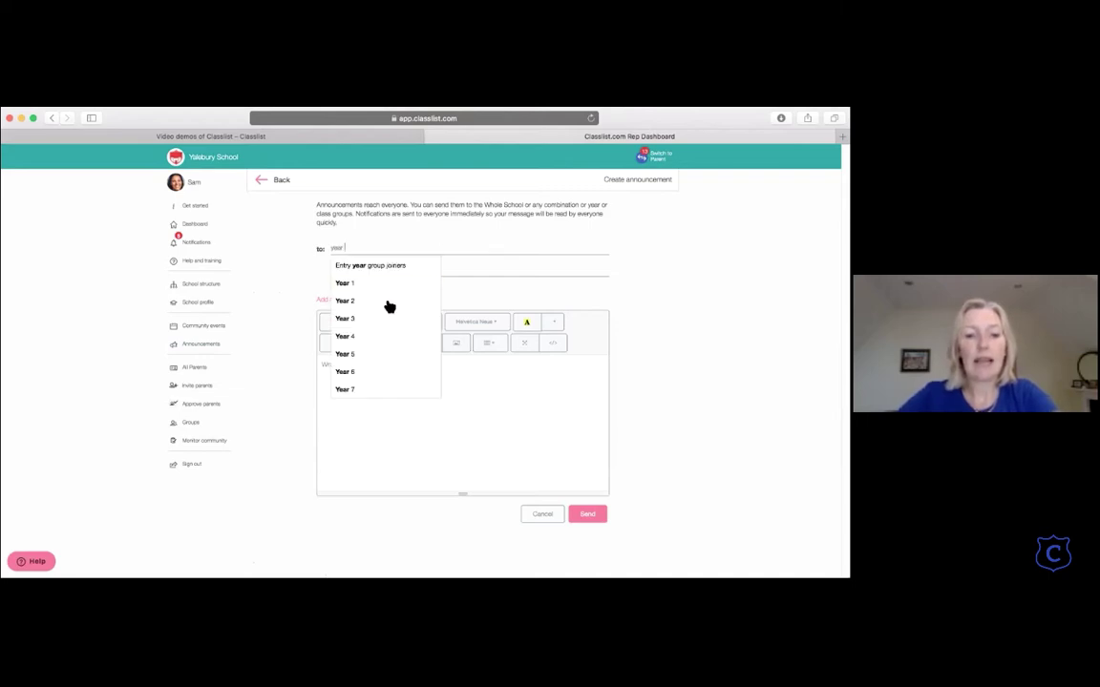
click(389, 304)
click(358, 270)
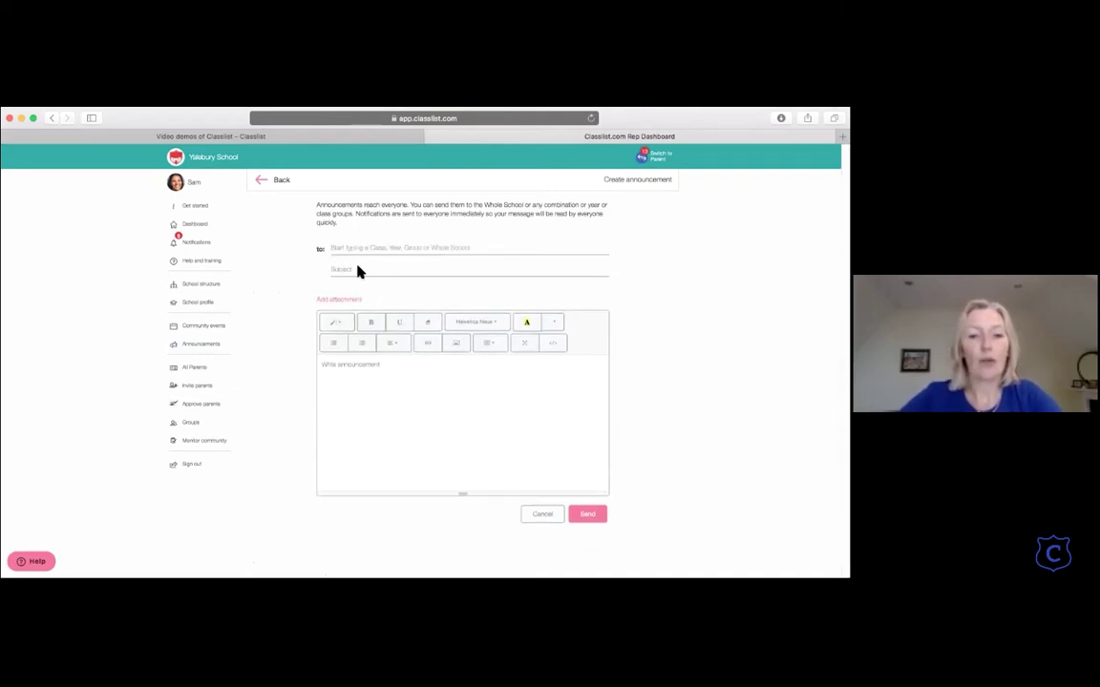
click(335, 246)
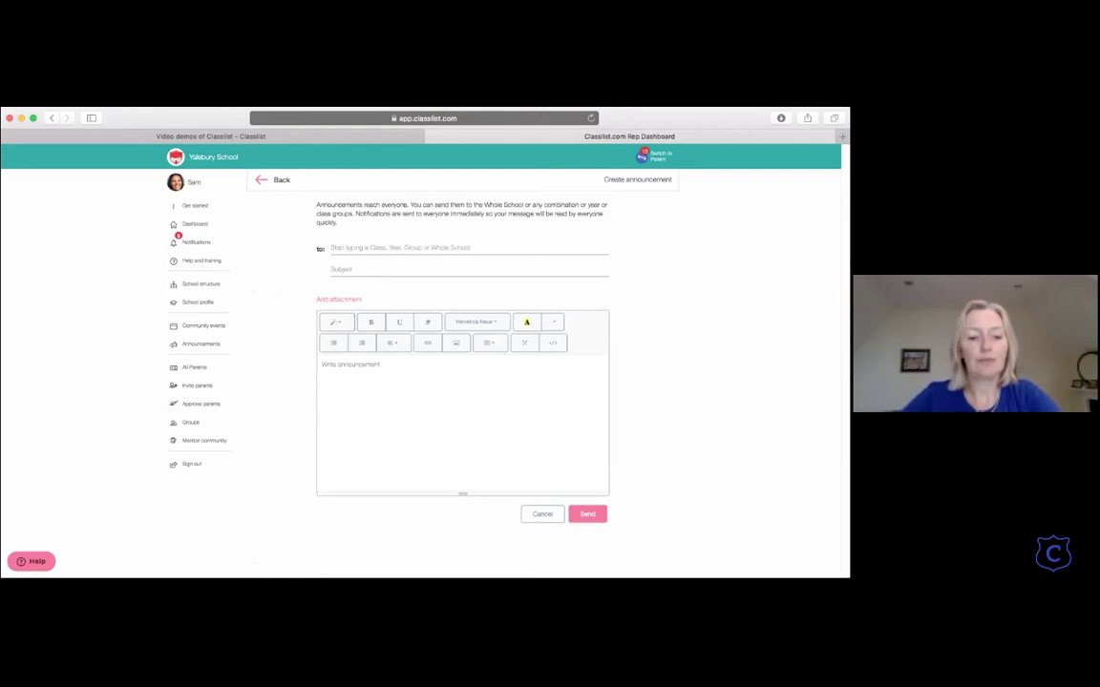
text(who)
click(353, 274)
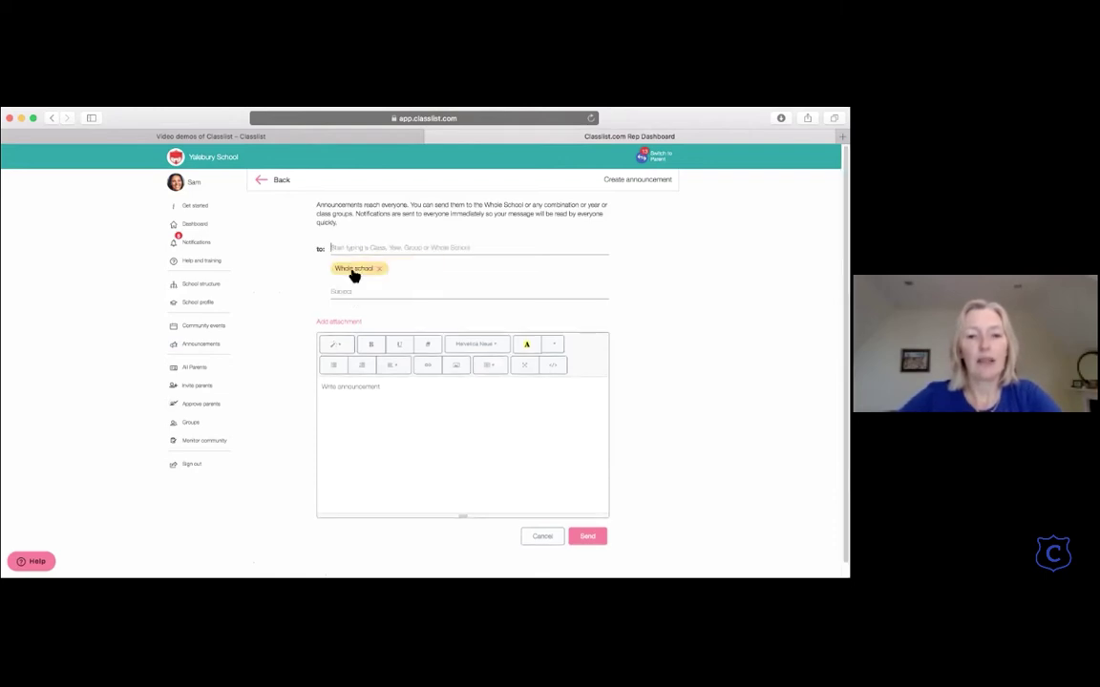
Step: Title it 'Christmas activities' and begin the body with a Header 1 'Santa is coming!'
click(348, 294)
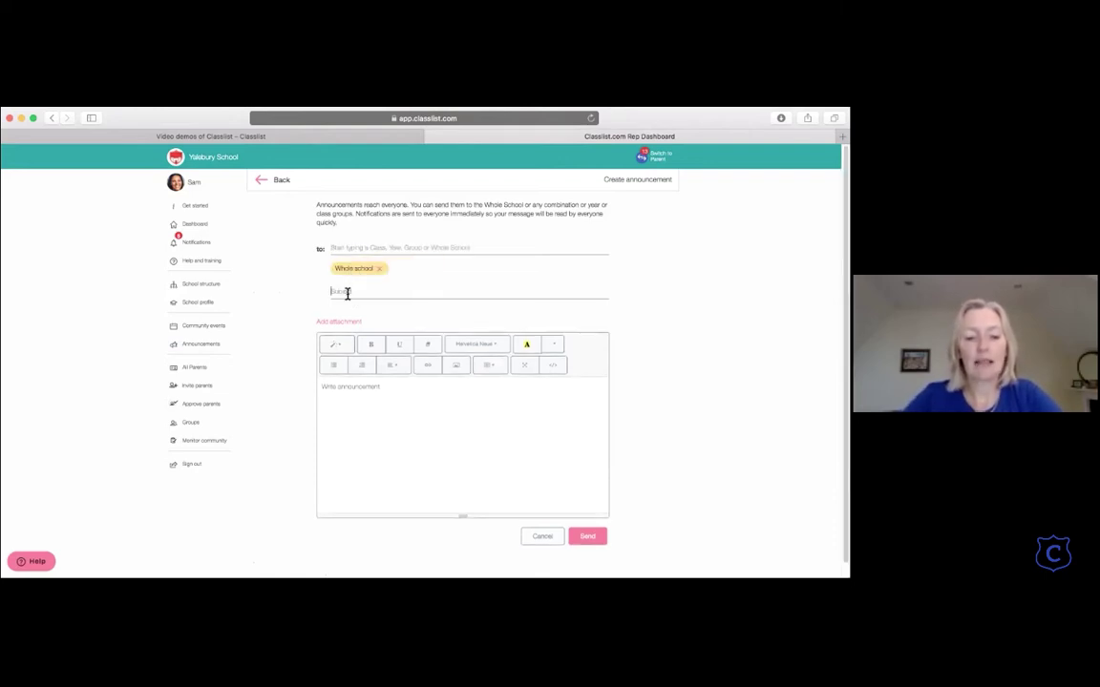
text(Christm)
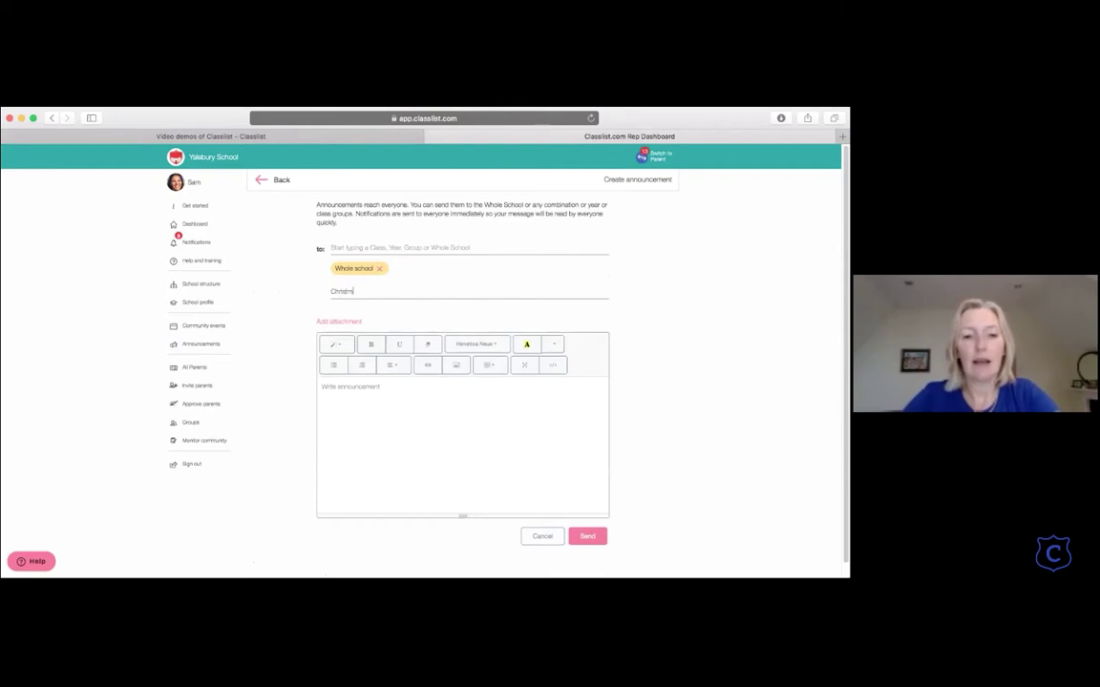
text(as activities)
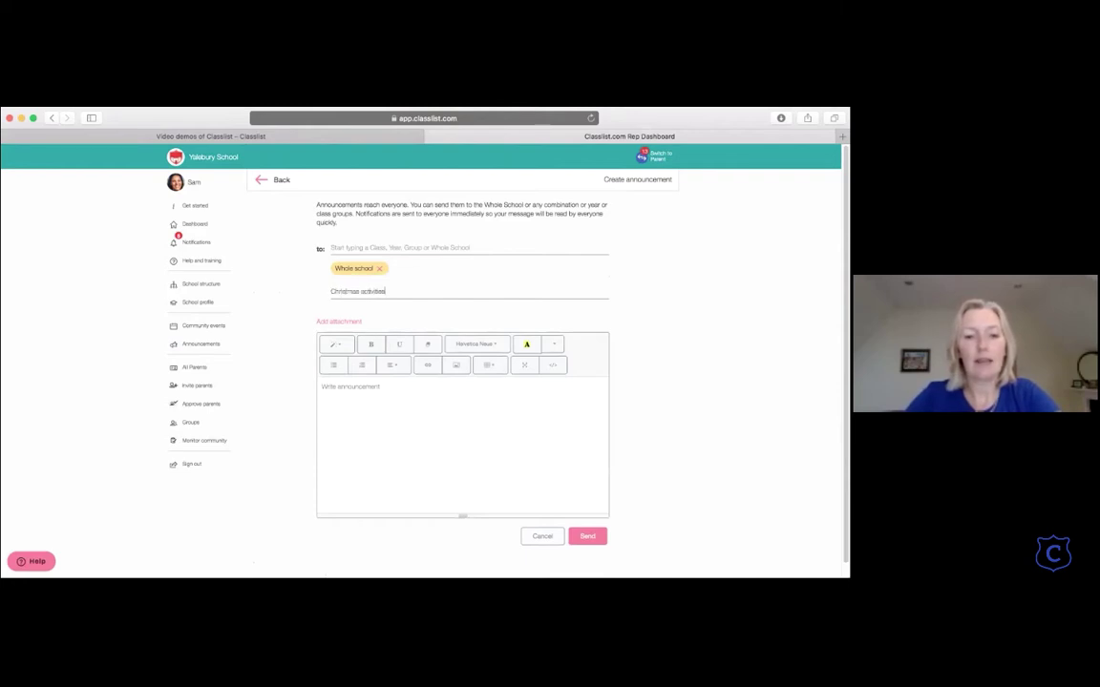
scroll(356, 320, down, 1)
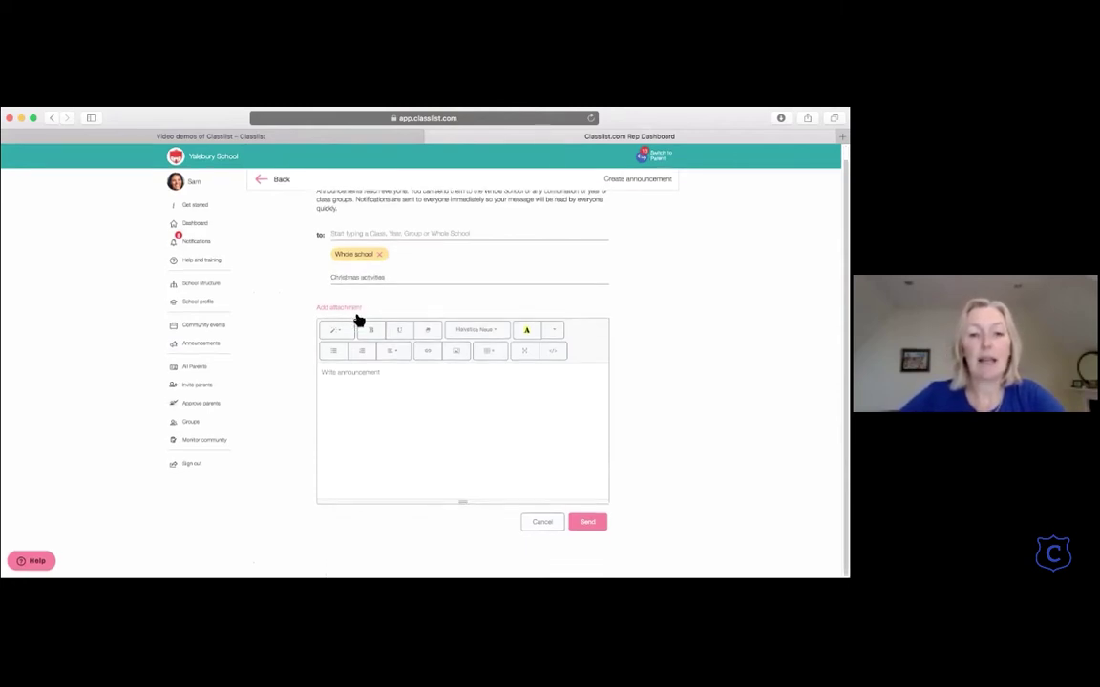
click(341, 333)
click(361, 405)
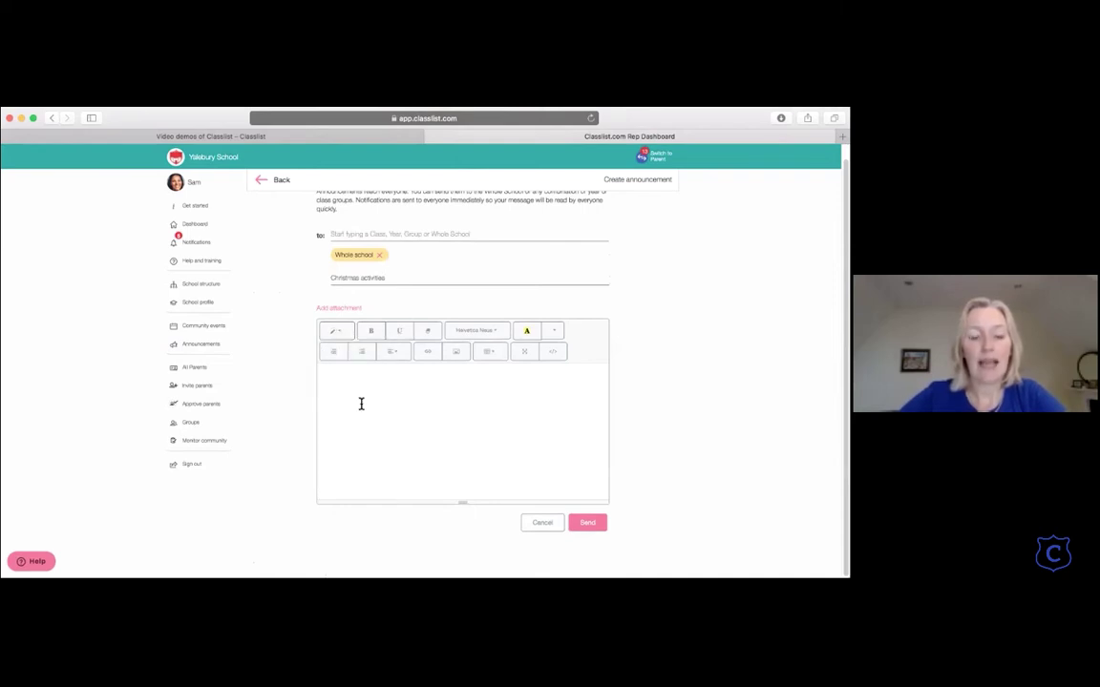
text(Santa)
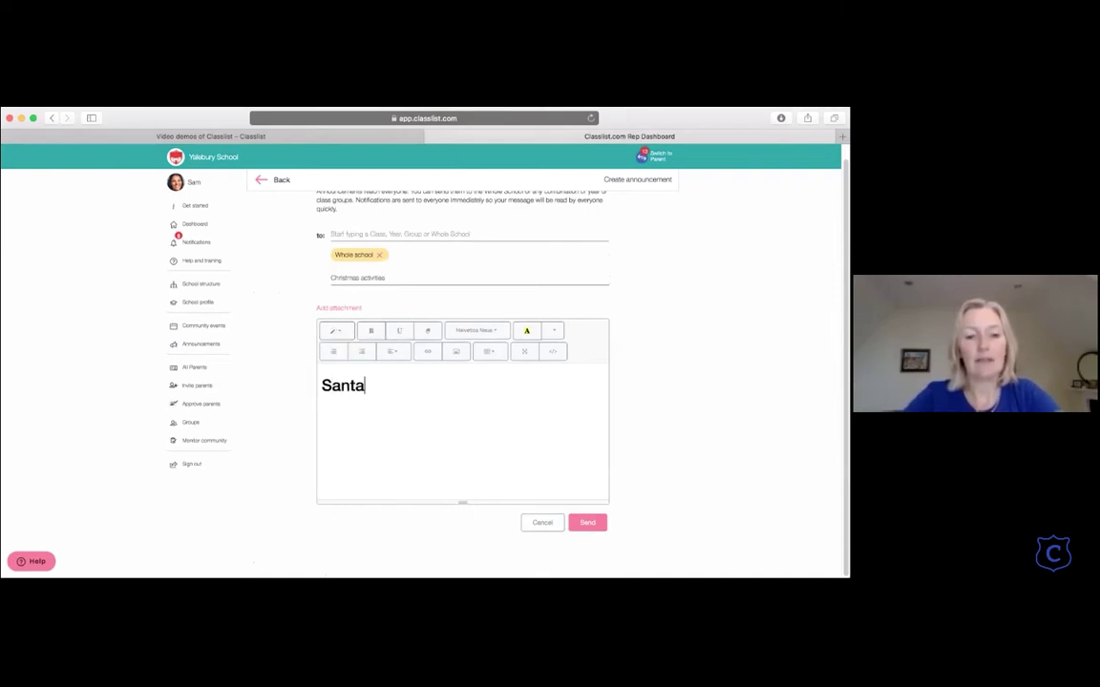
text( is coming!)
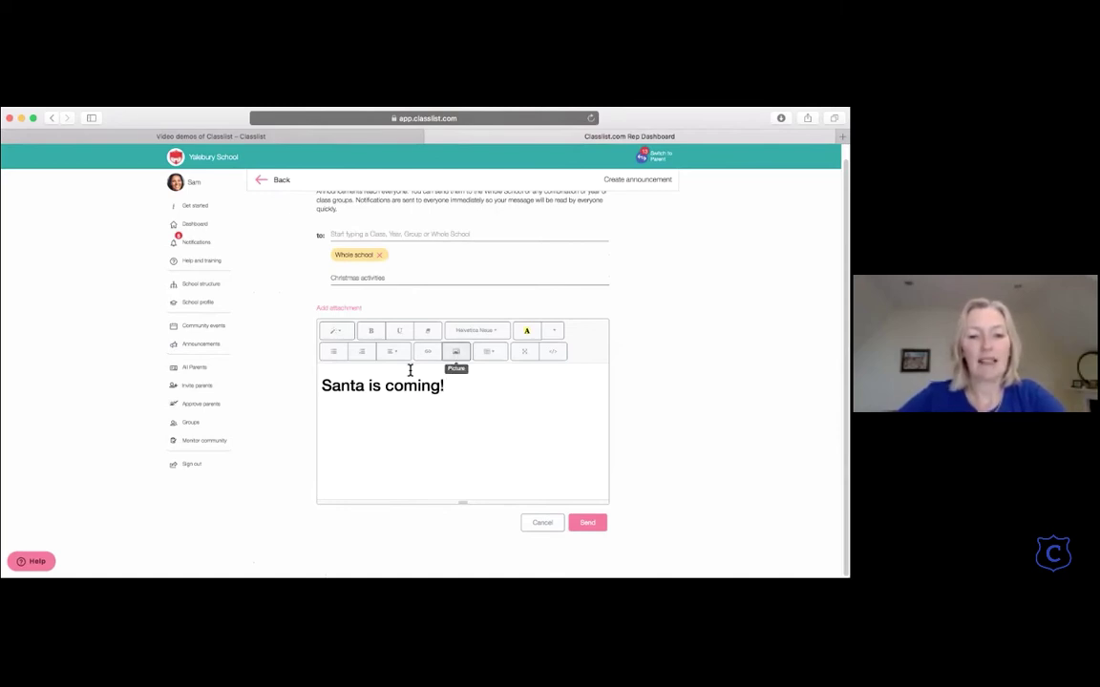
click(498, 336)
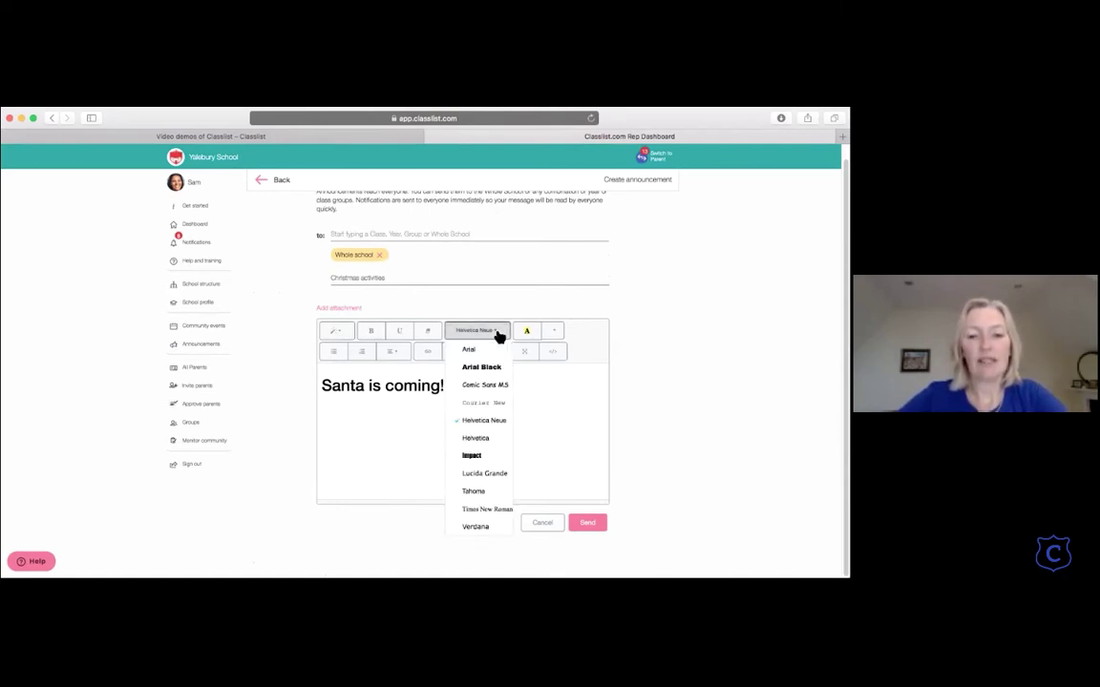
Step: Close the Font Family list, keeping the font as Helvetica Neue
click(498, 336)
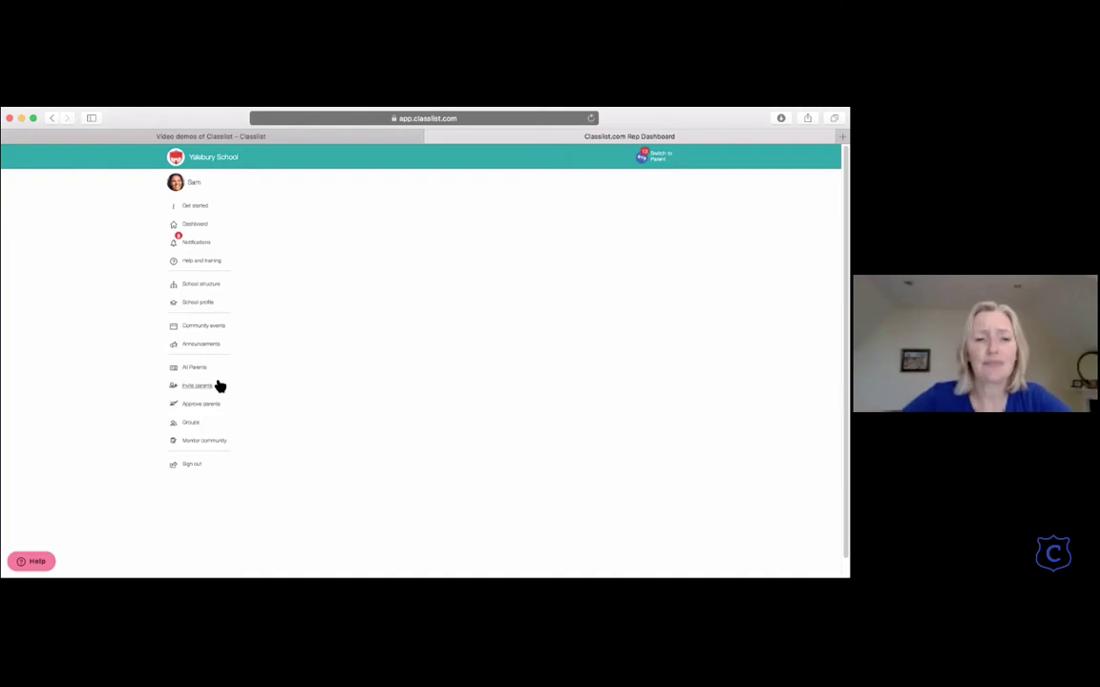
Step: Filter All Parents to Year 3, review one parent's profile, then go to Approve parents
click(202, 374)
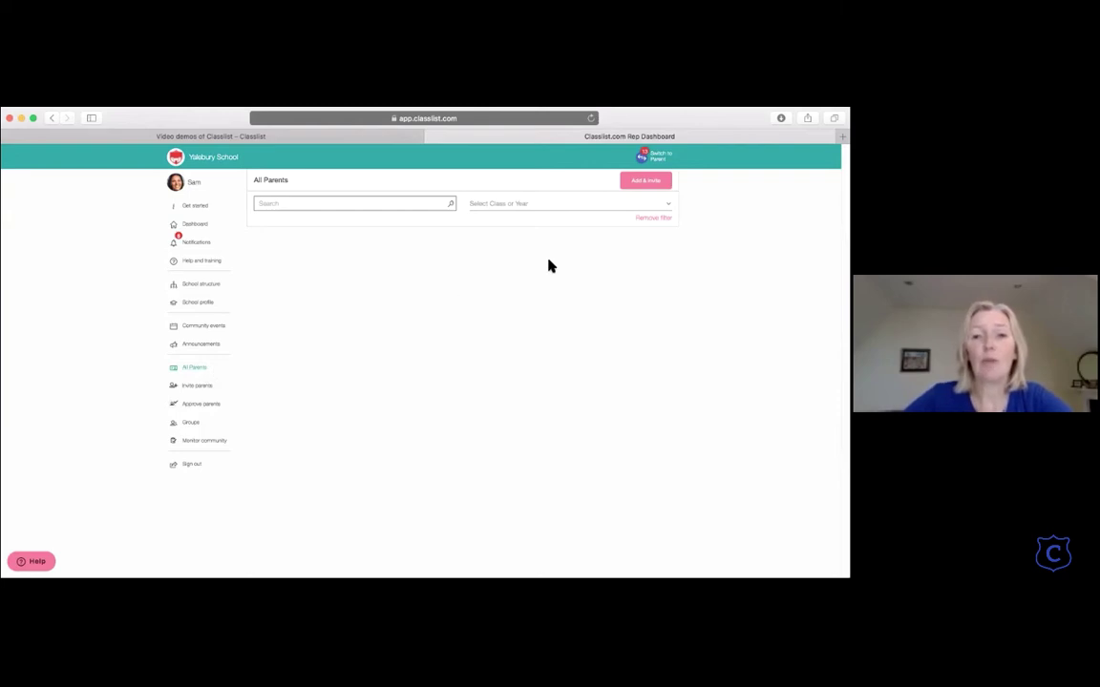
click(552, 203)
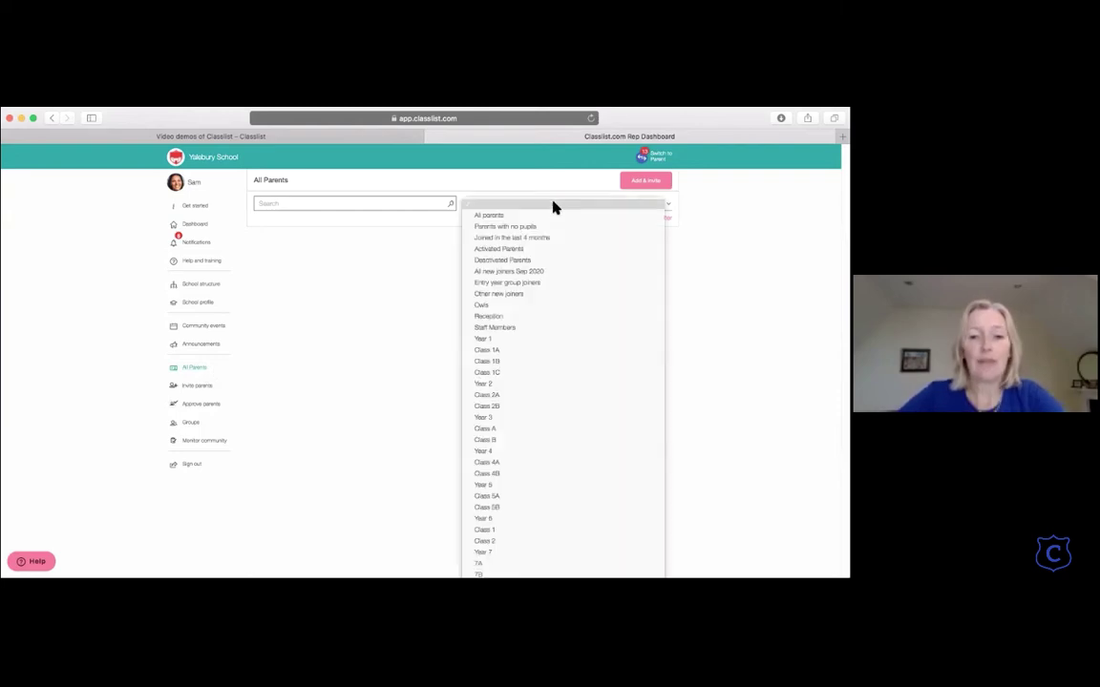
click(504, 418)
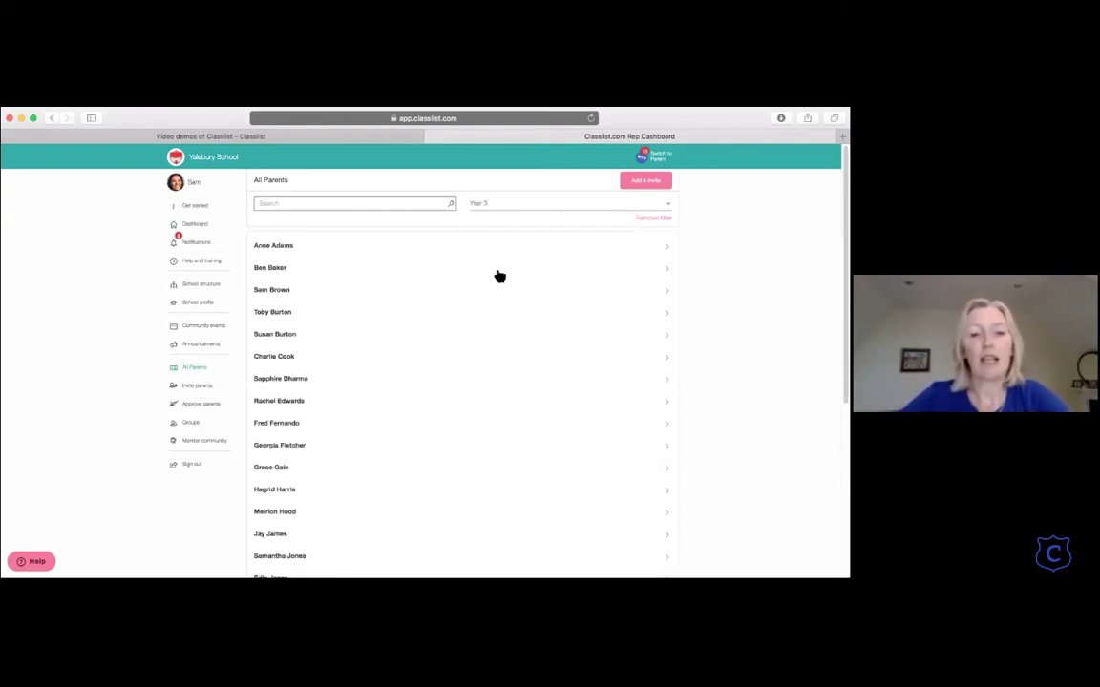
scroll(497, 276, down, 5)
scroll(498, 276, up, 5)
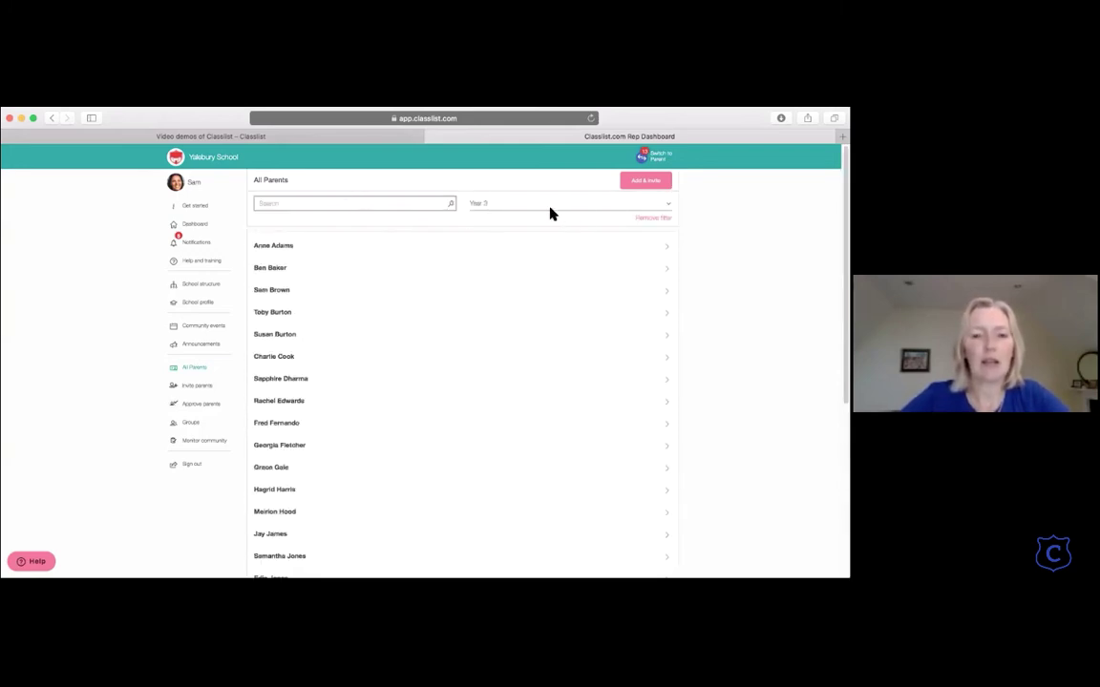
click(377, 363)
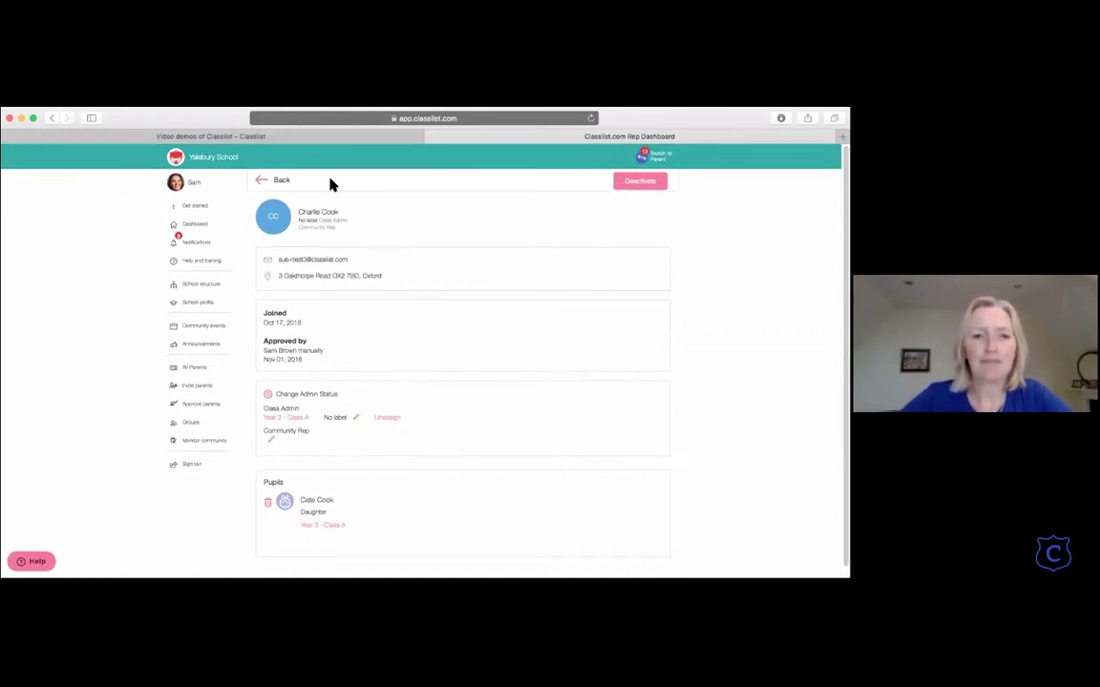
click(266, 181)
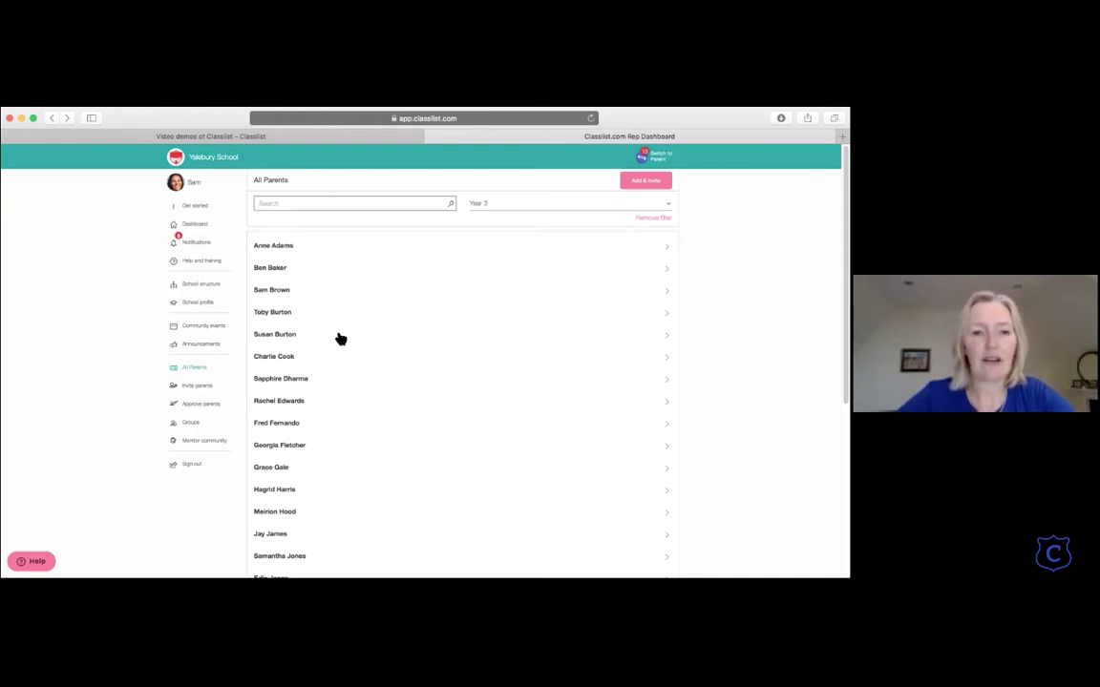
click(204, 405)
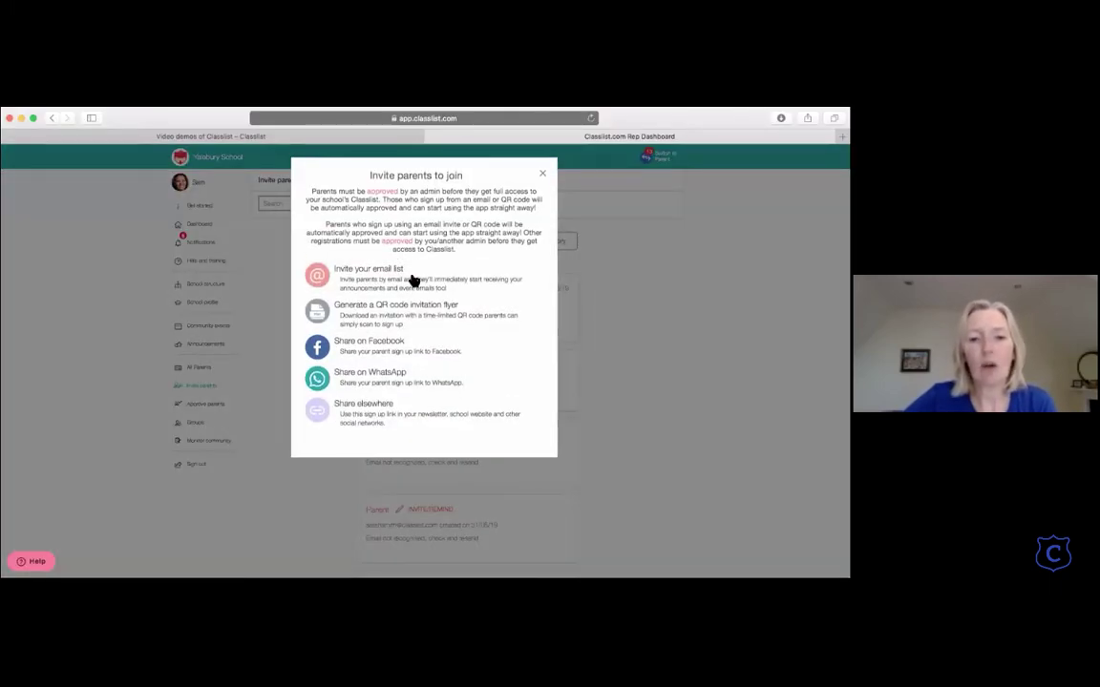
Step: Use Share elsewhere to reveal and copy the school's parent sign-up link
click(359, 421)
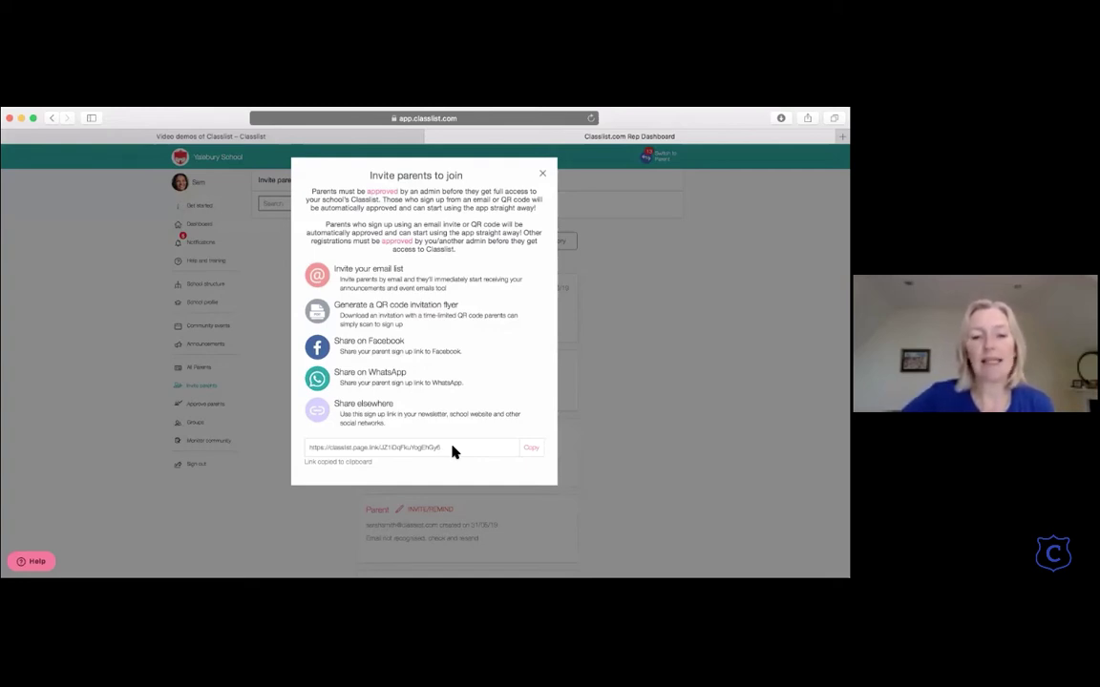
click(388, 385)
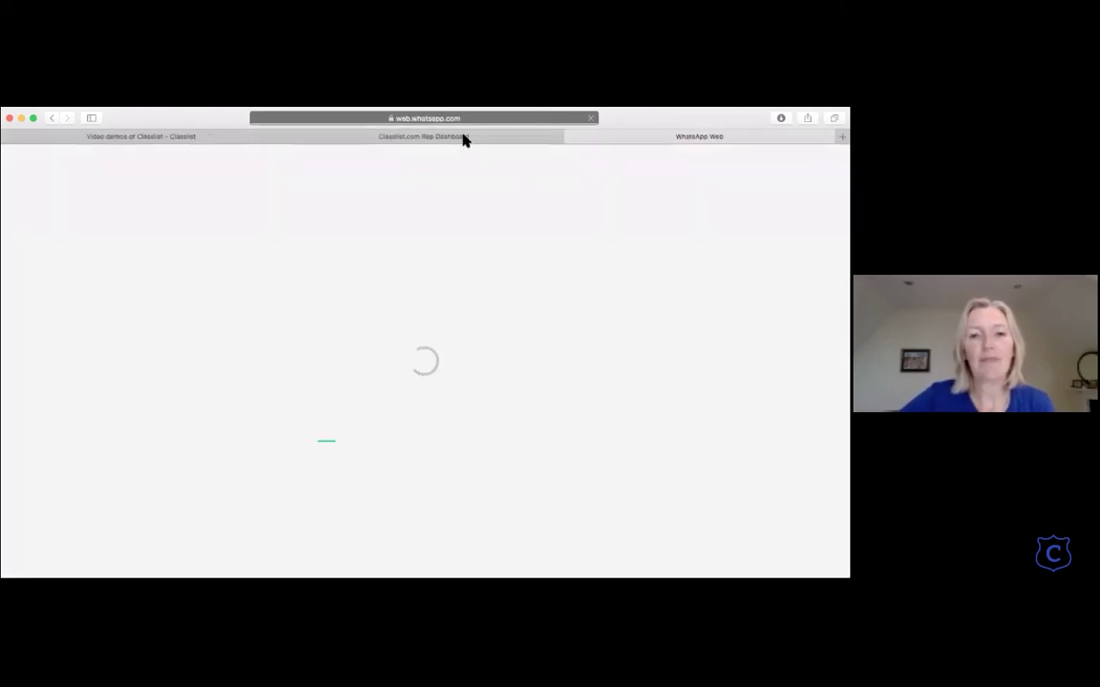
click(464, 139)
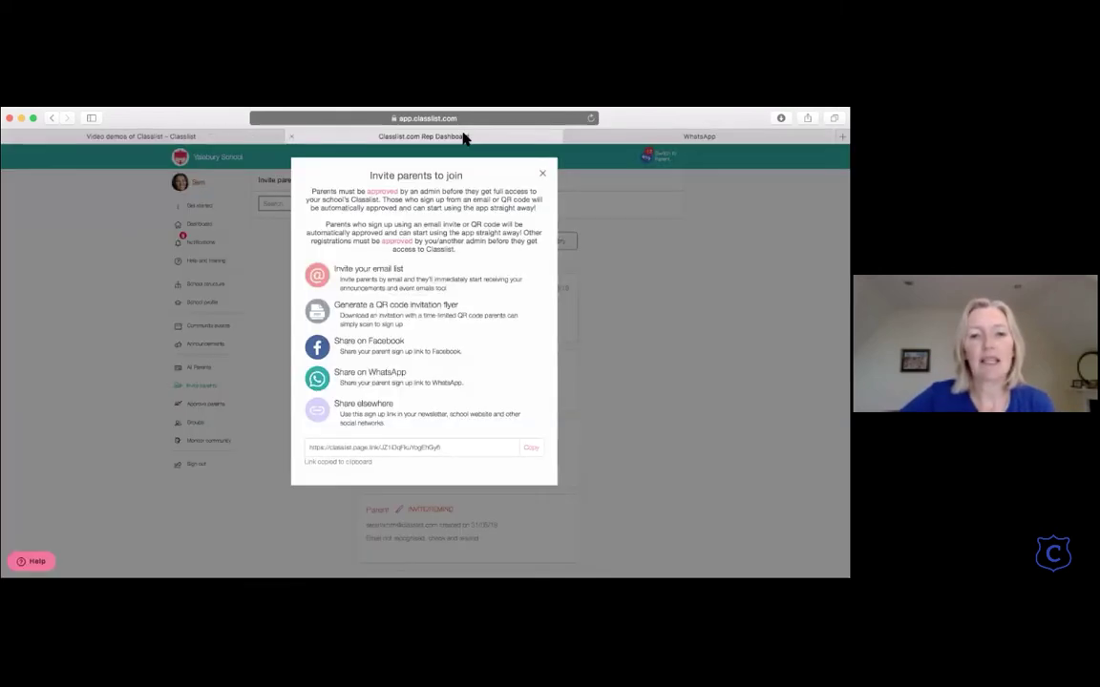
click(570, 138)
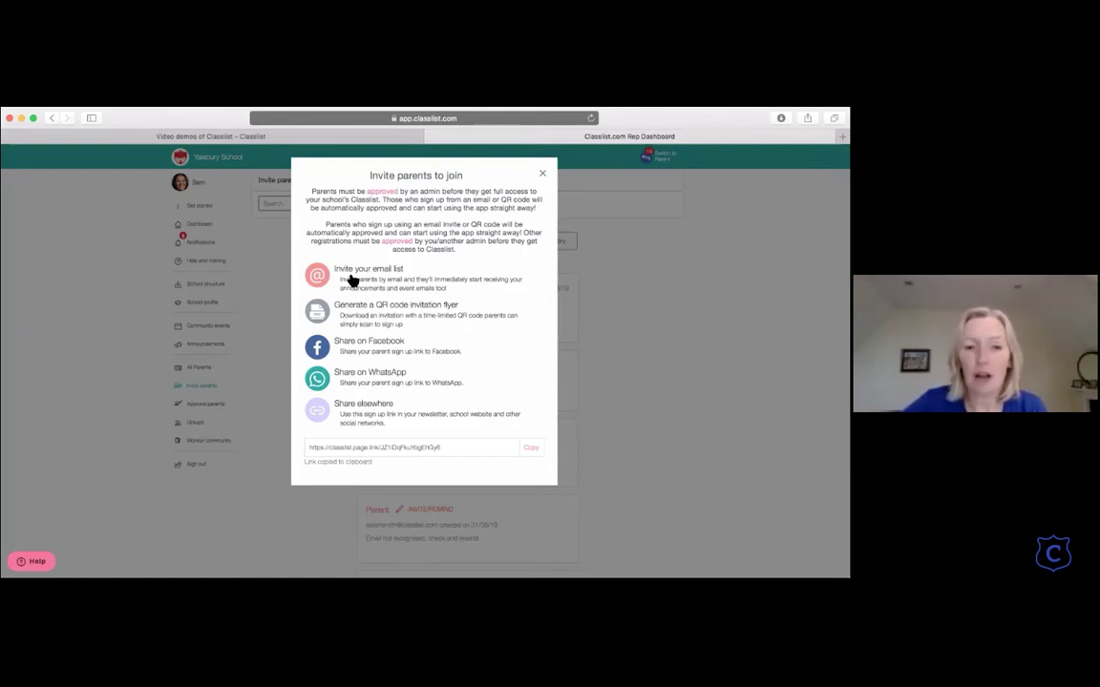
Step: Start an email-list invite, check the class options and CSV Upload tab, then return to Manual entry
click(352, 279)
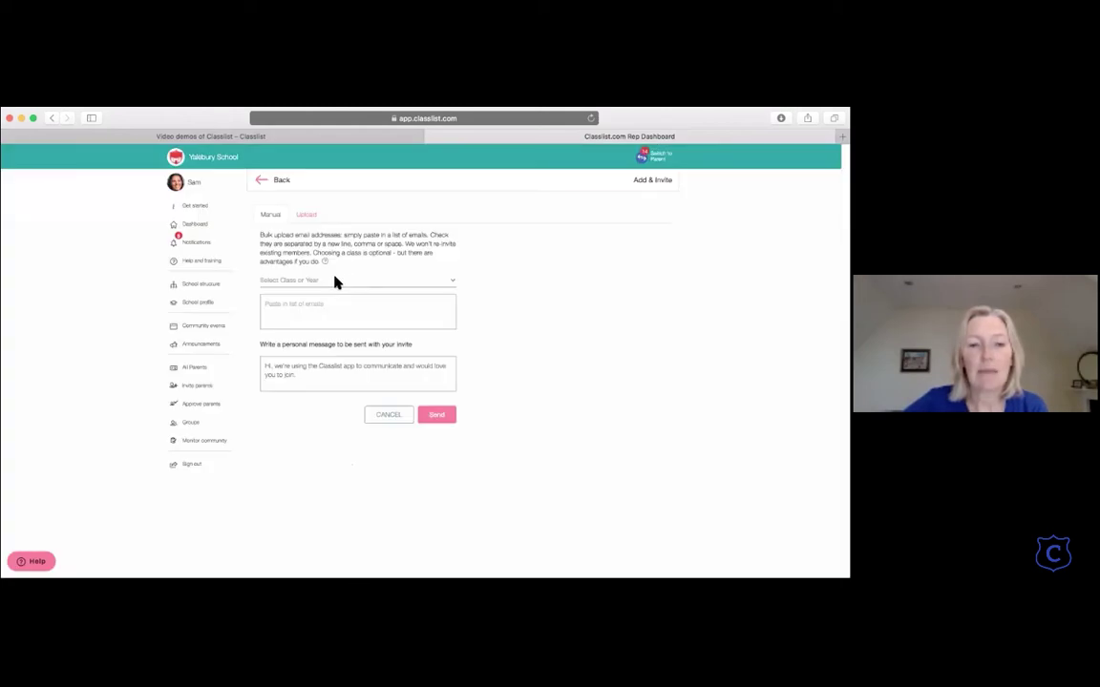
click(324, 308)
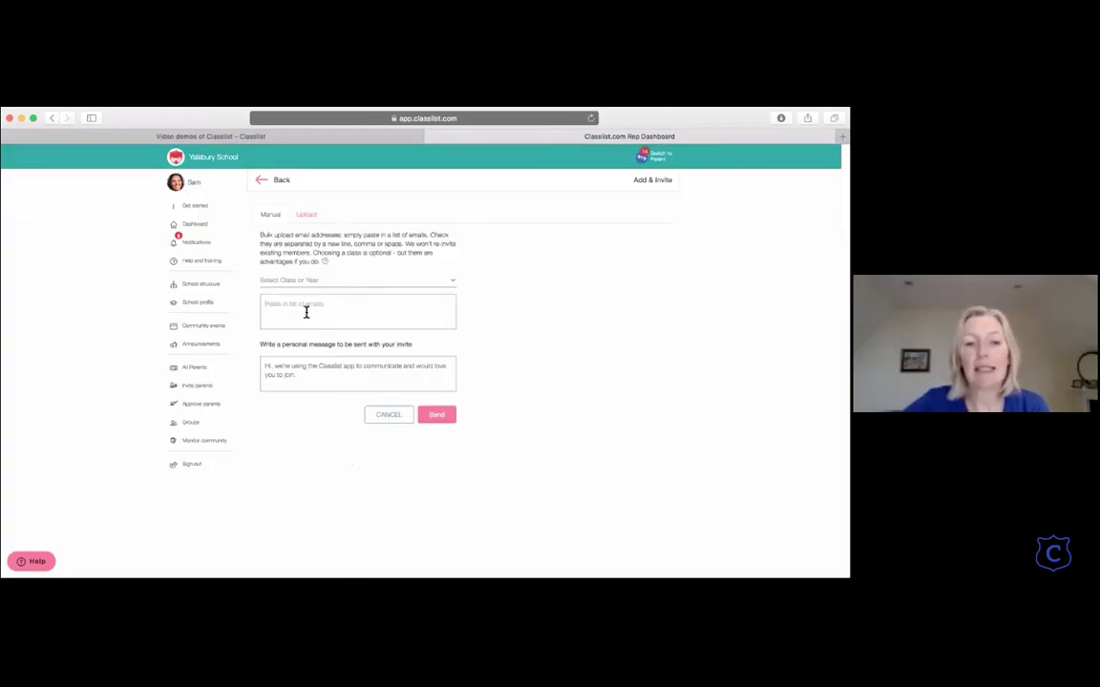
click(326, 281)
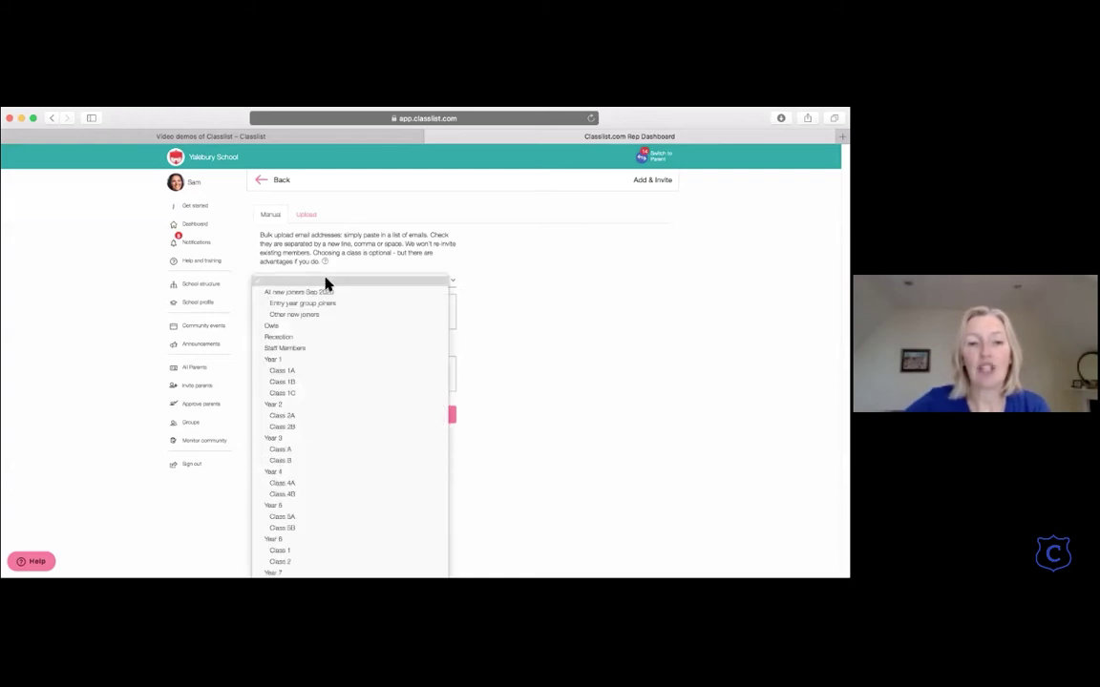
click(326, 283)
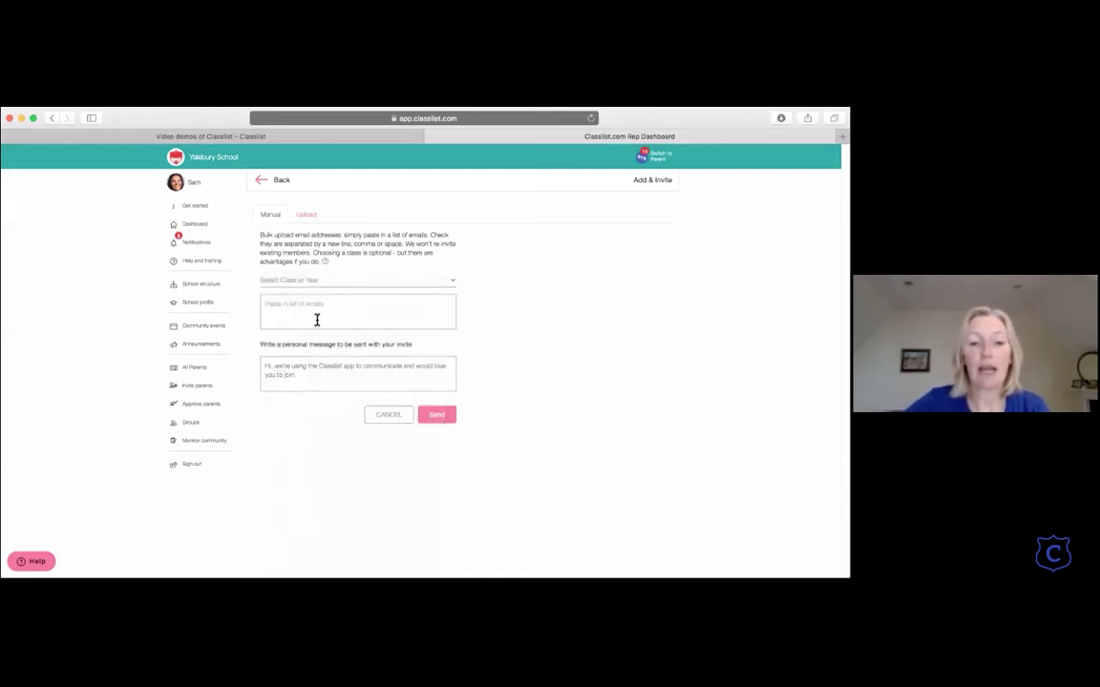
click(306, 216)
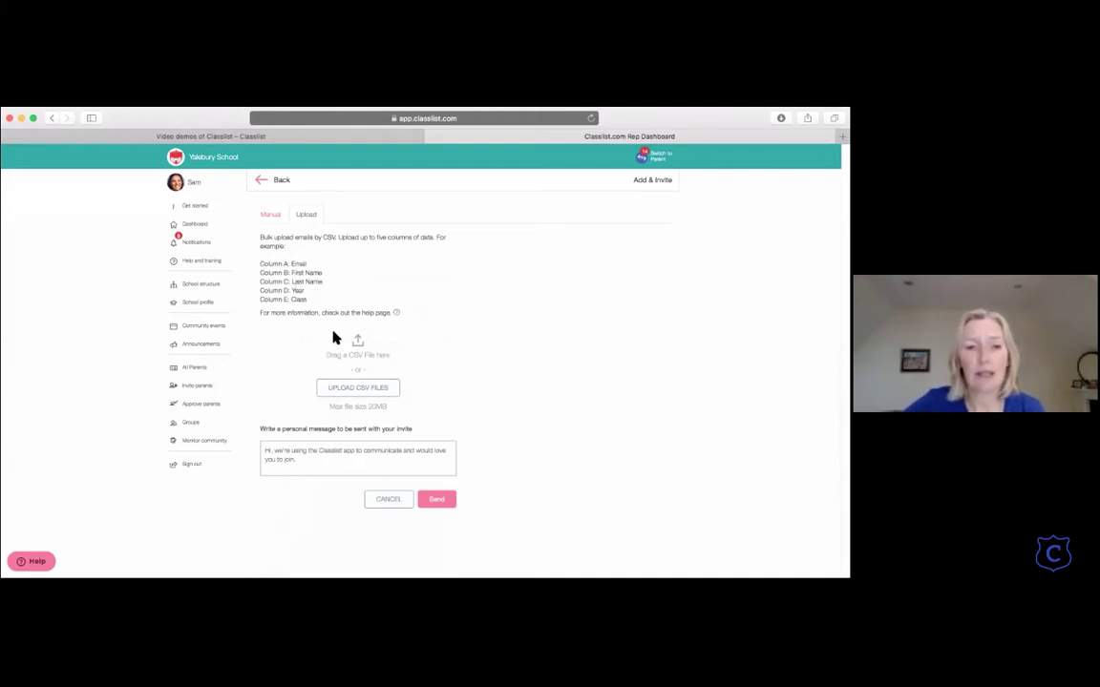
click(274, 216)
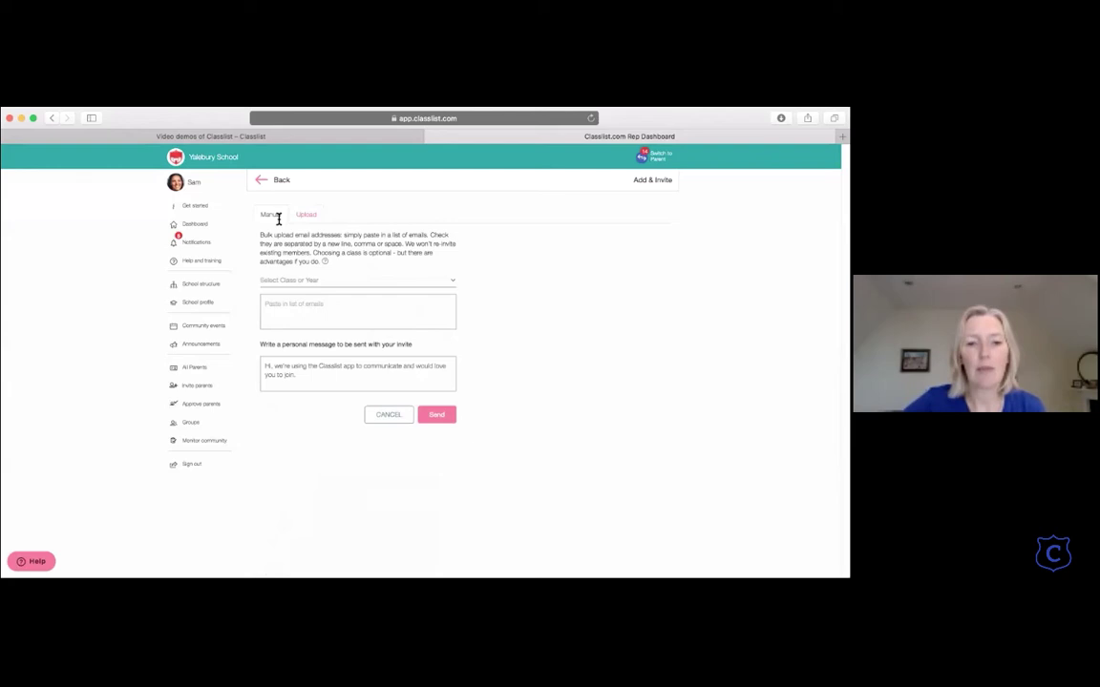
click(287, 306)
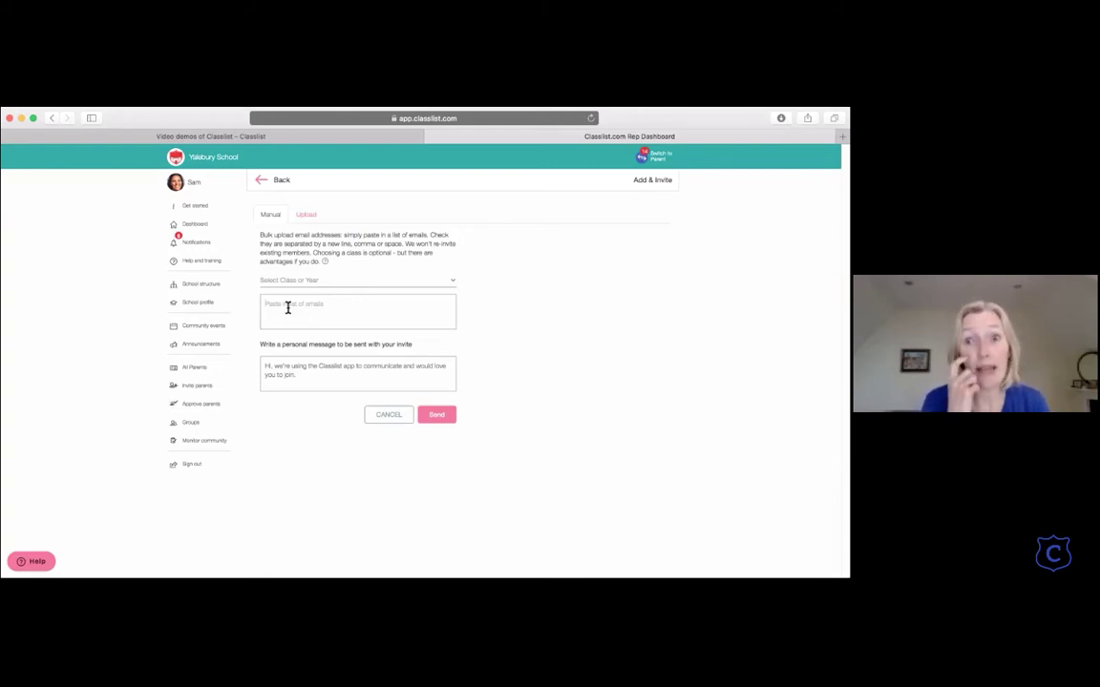
click(288, 307)
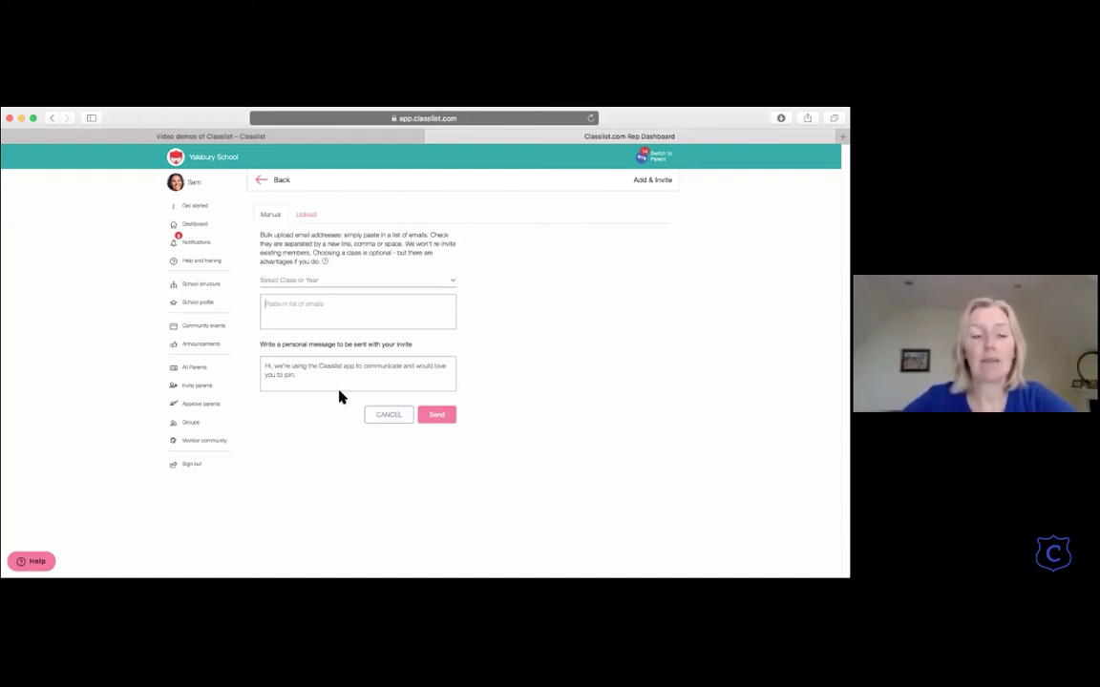
Step: Generate the Yalebury School QR code invitation flyer as a PDF from Invite parents
click(263, 184)
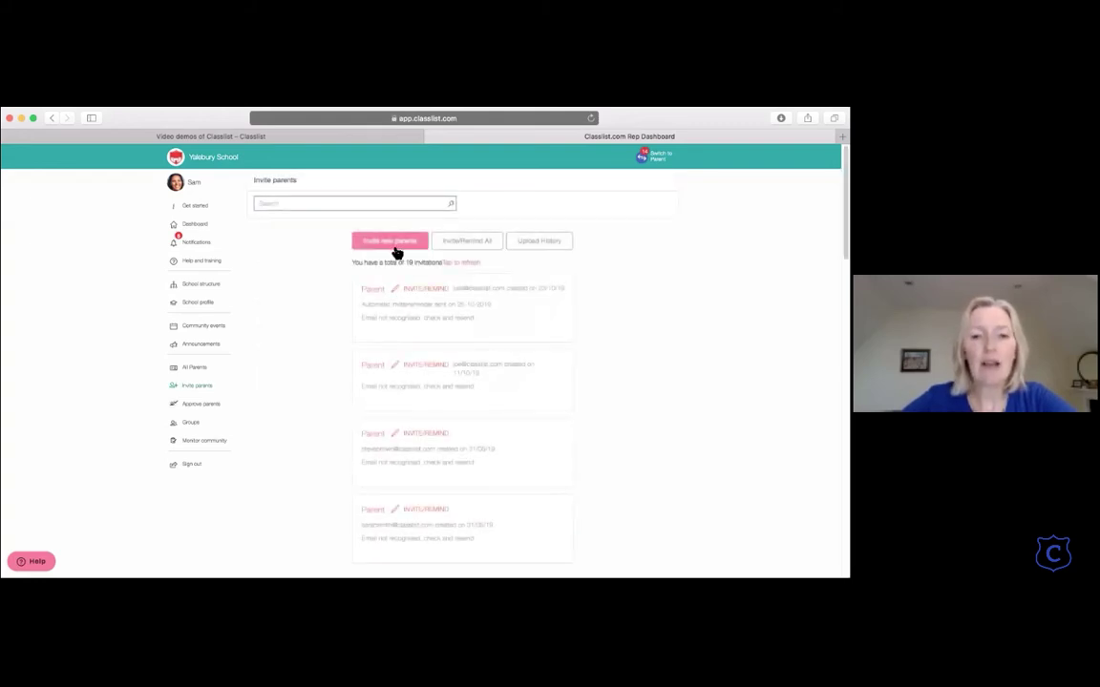
click(392, 242)
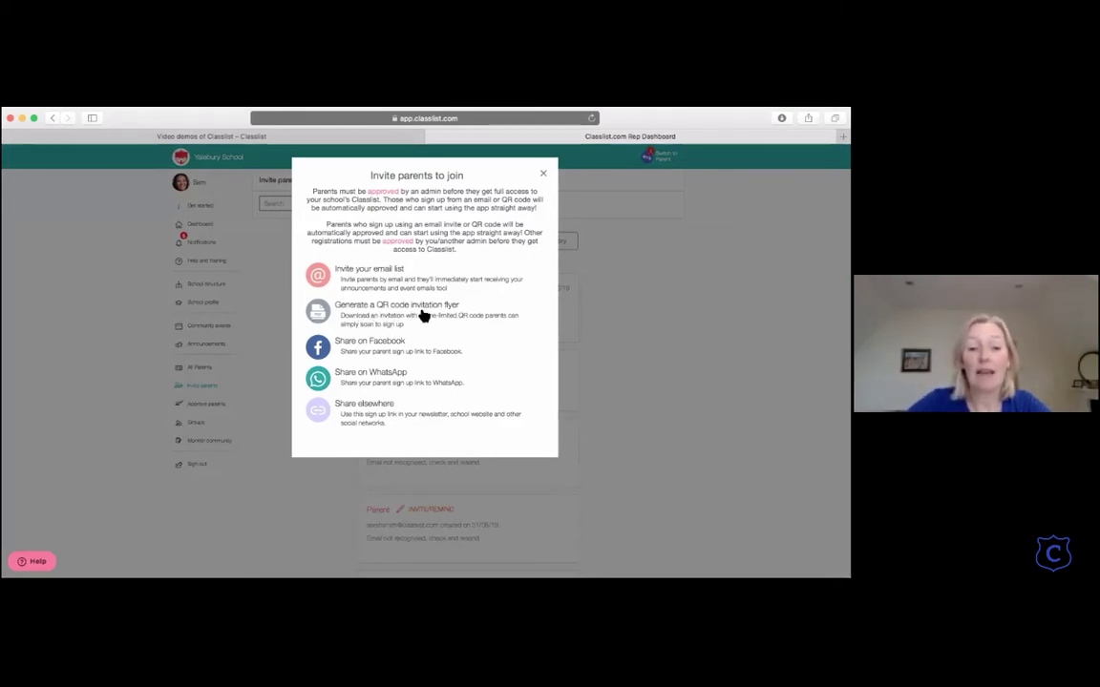
click(423, 316)
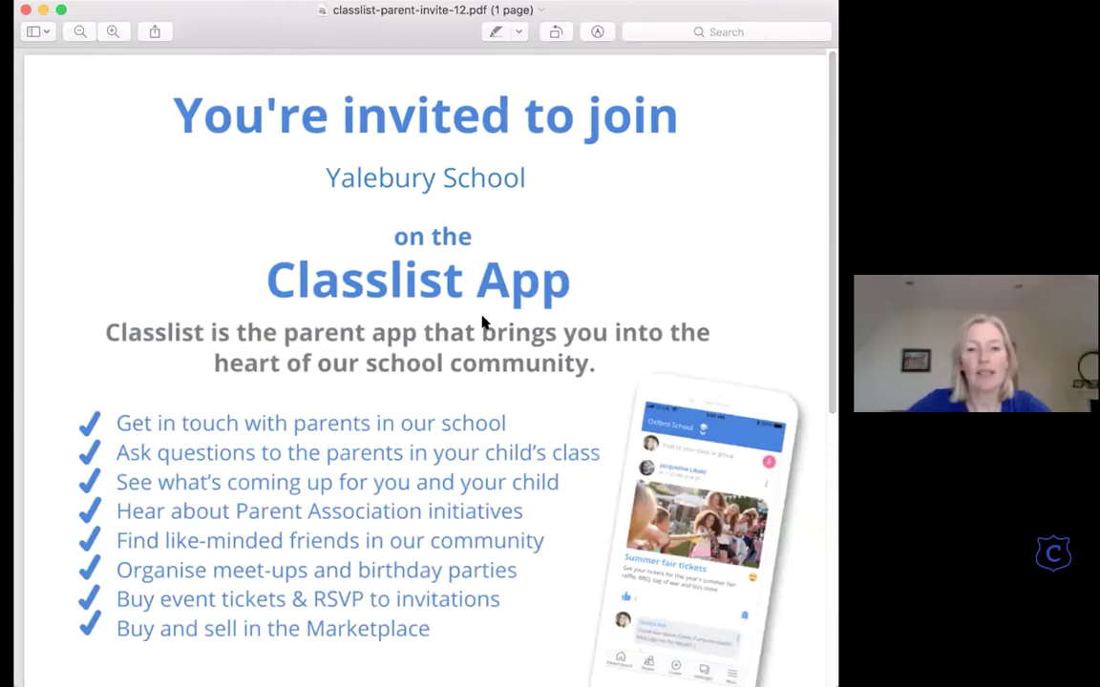
scroll(482, 323, down, 2)
scroll(482, 323, up, 2)
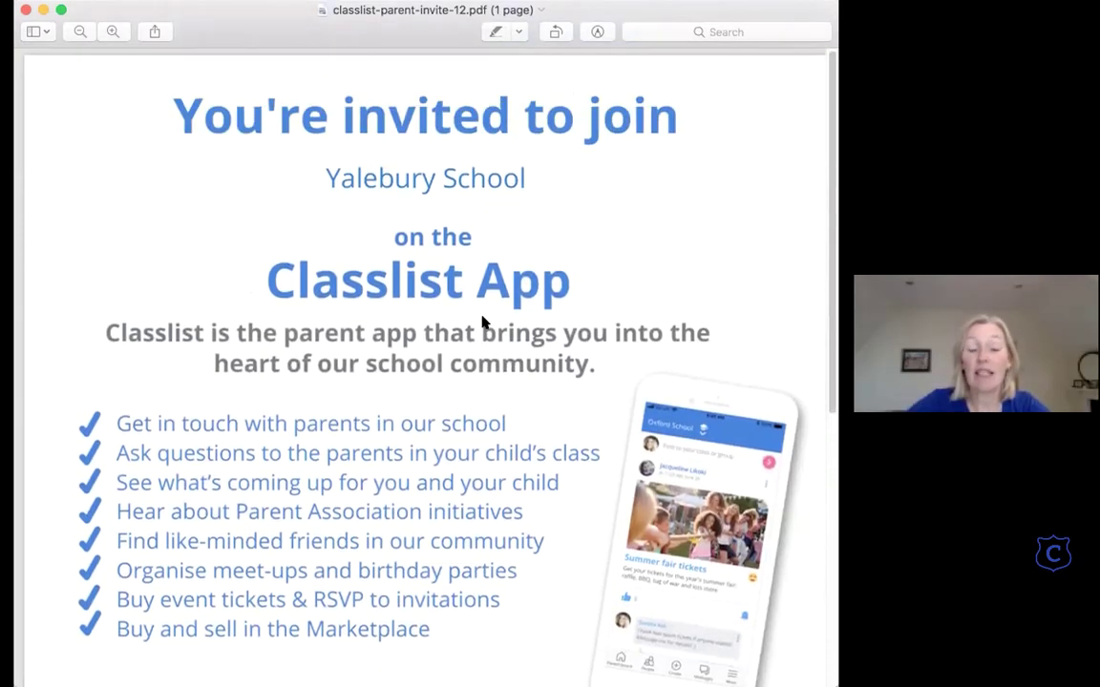
scroll(482, 322, down, 1)
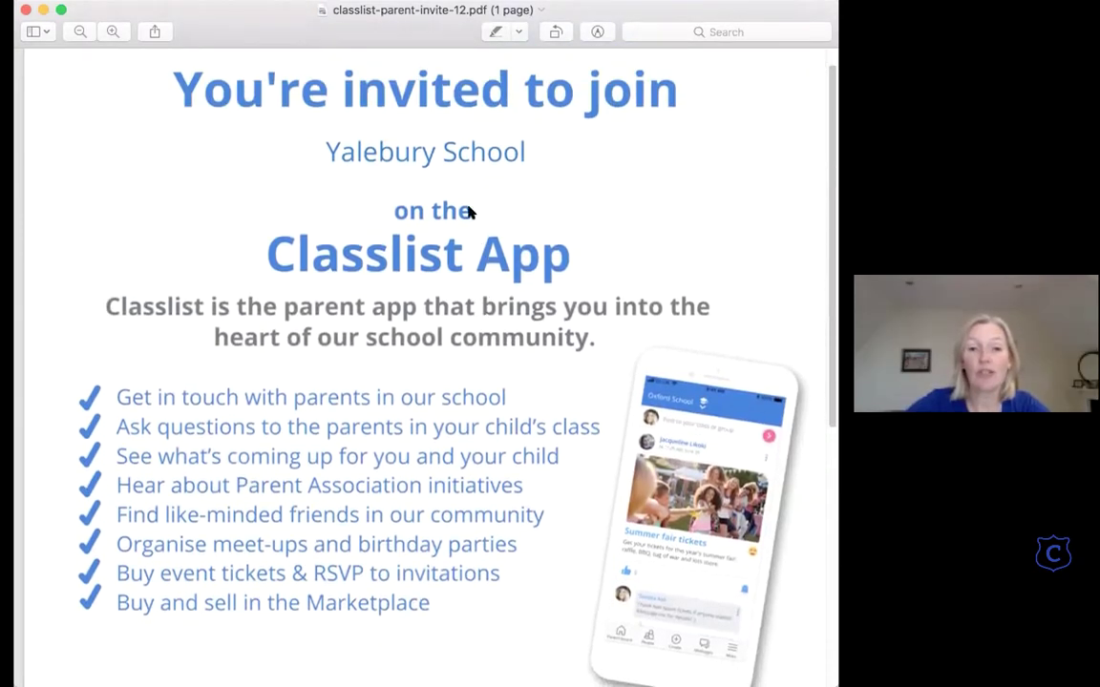
scroll(444, 181, down, 2)
scroll(442, 182, down, 10)
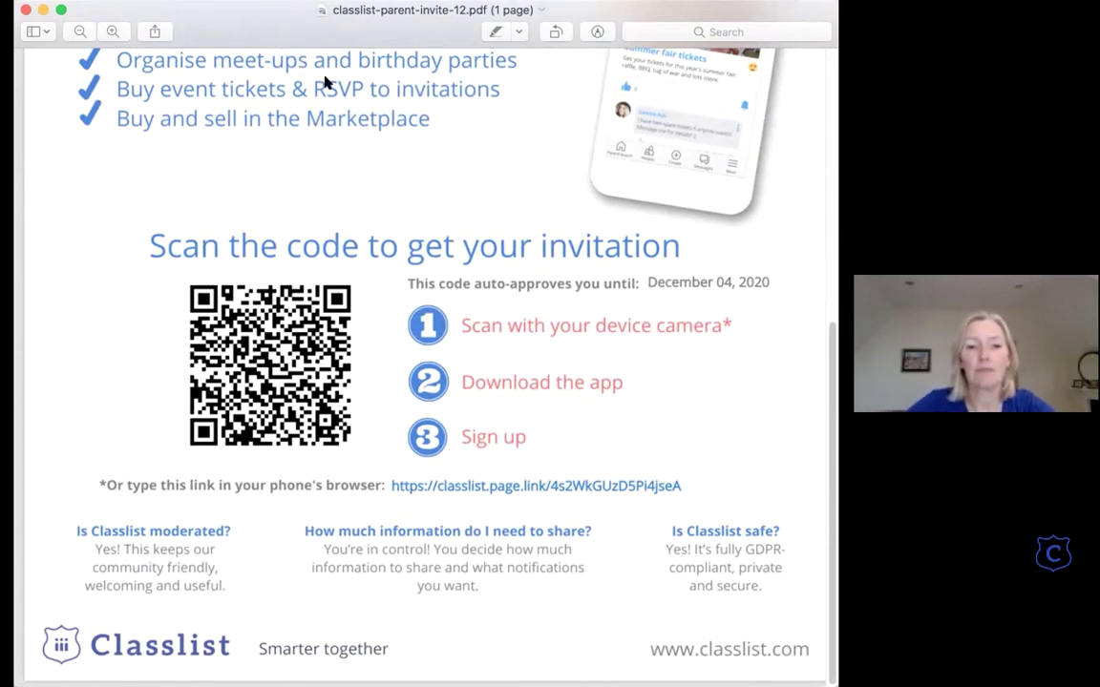
scroll(336, 152, up, 10)
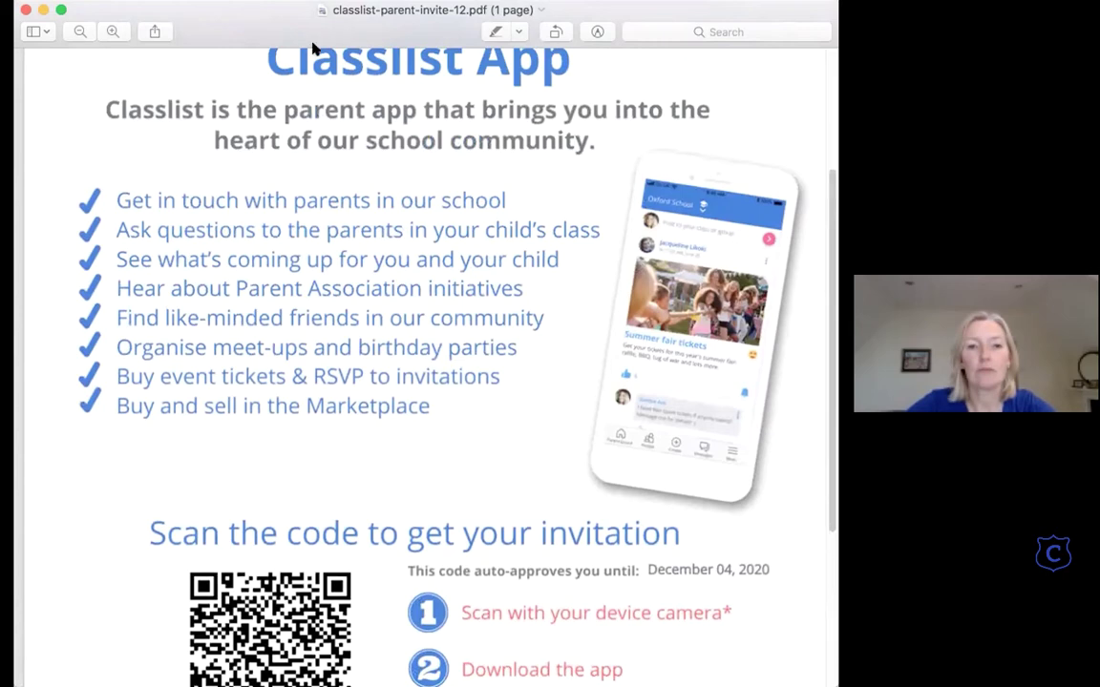
scroll(312, 53, up, 5)
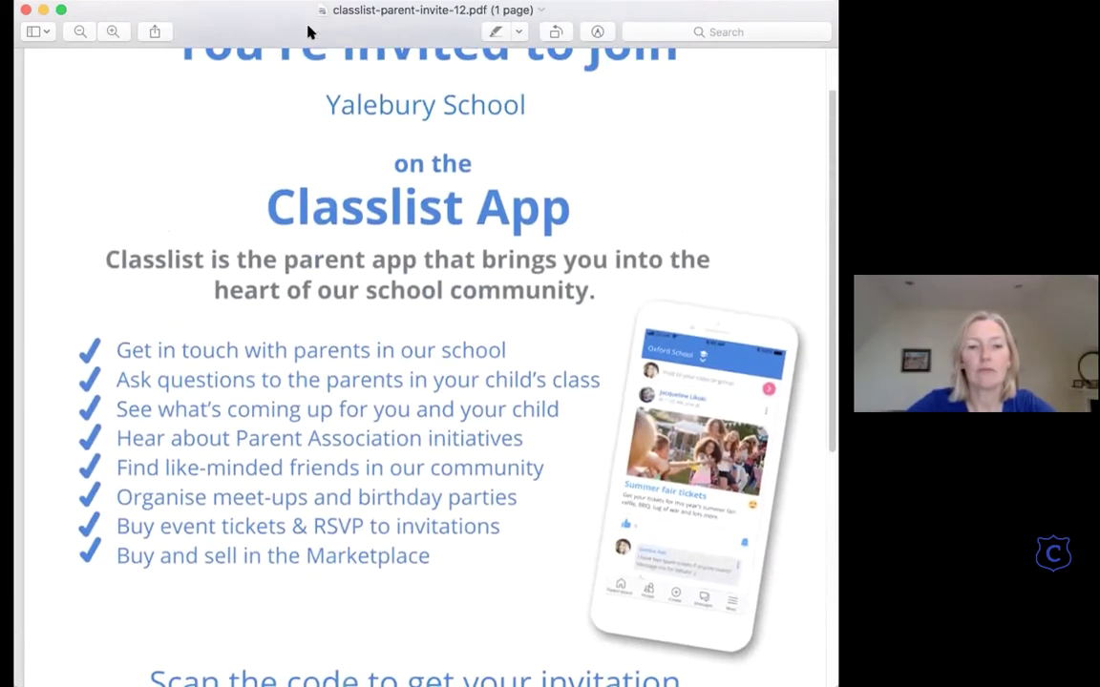
Step: Scroll through the community groups list to review the Year 1–7 and open parent groups
scroll(293, 191, up, 3)
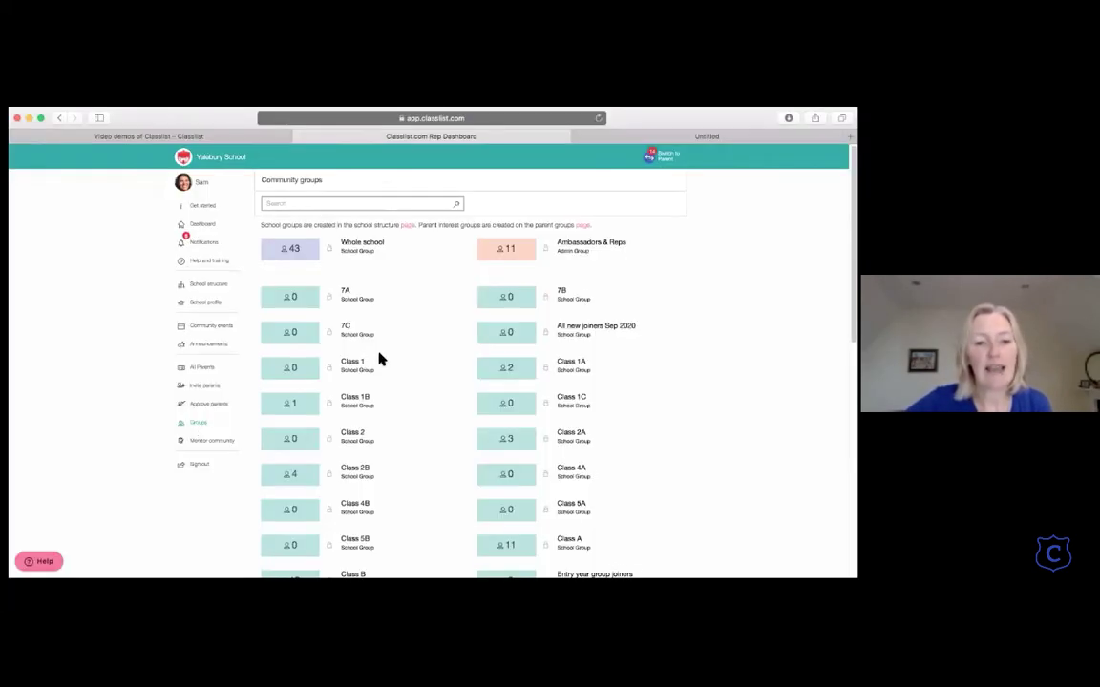
scroll(379, 359, down, 2)
scroll(379, 359, down, 10)
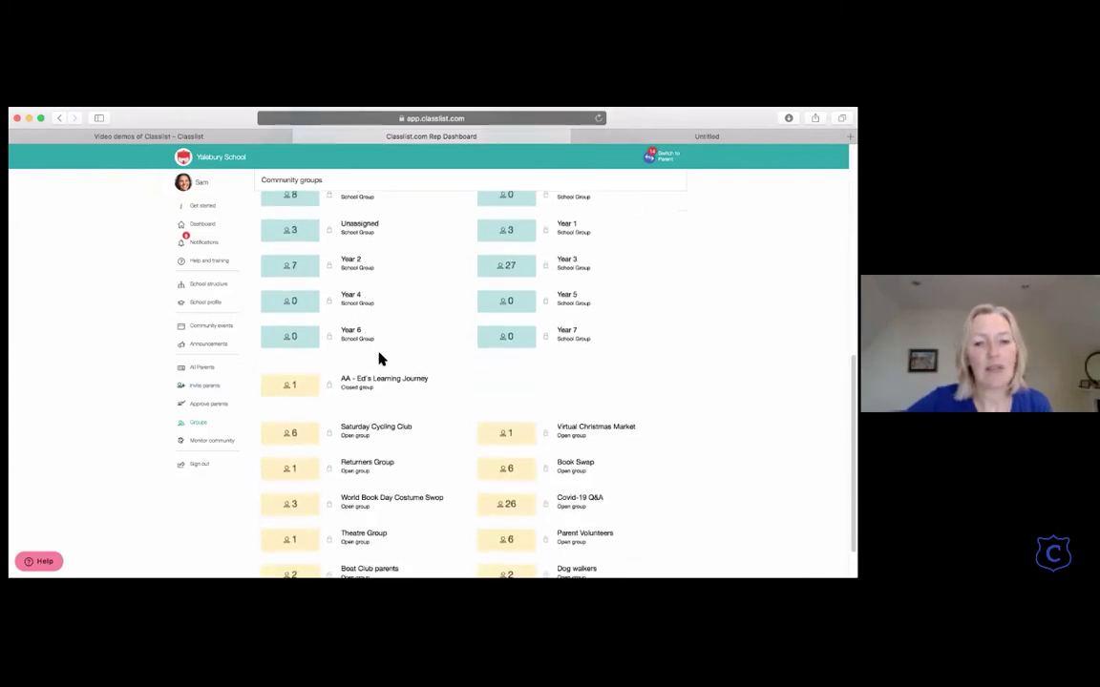
scroll(378, 344, up, 4)
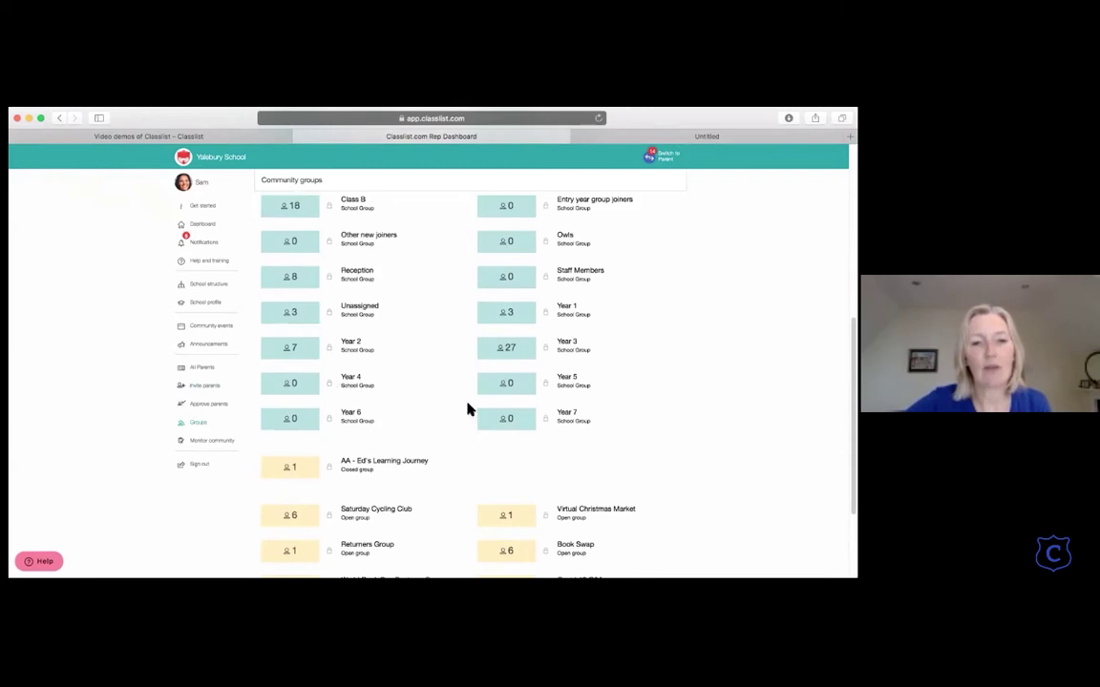
scroll(511, 384, down, 2)
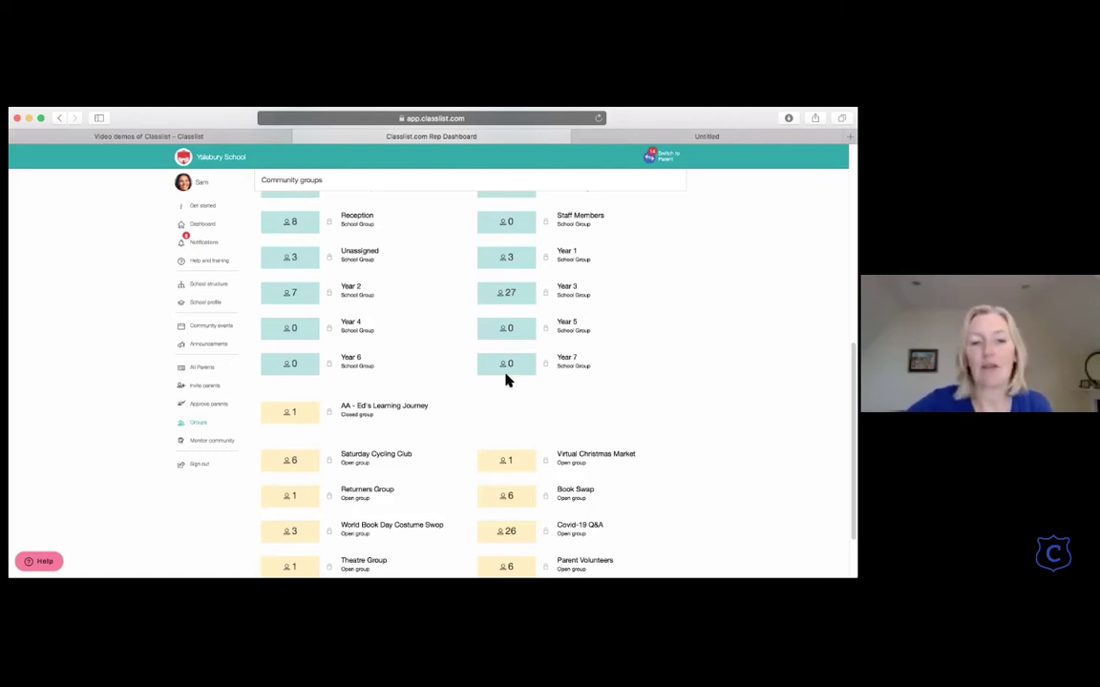
scroll(506, 379, down, 2)
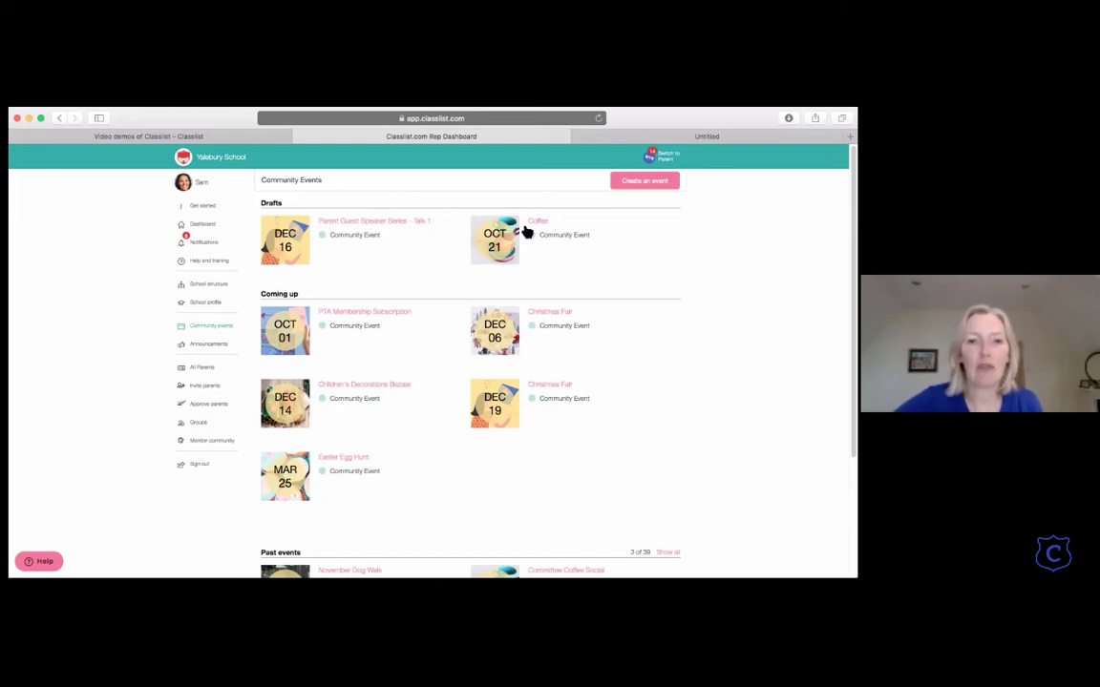
Step: Create the event 'Scarecrow Trail' with start and end dates of Sat, 05 Dec 2020
click(652, 187)
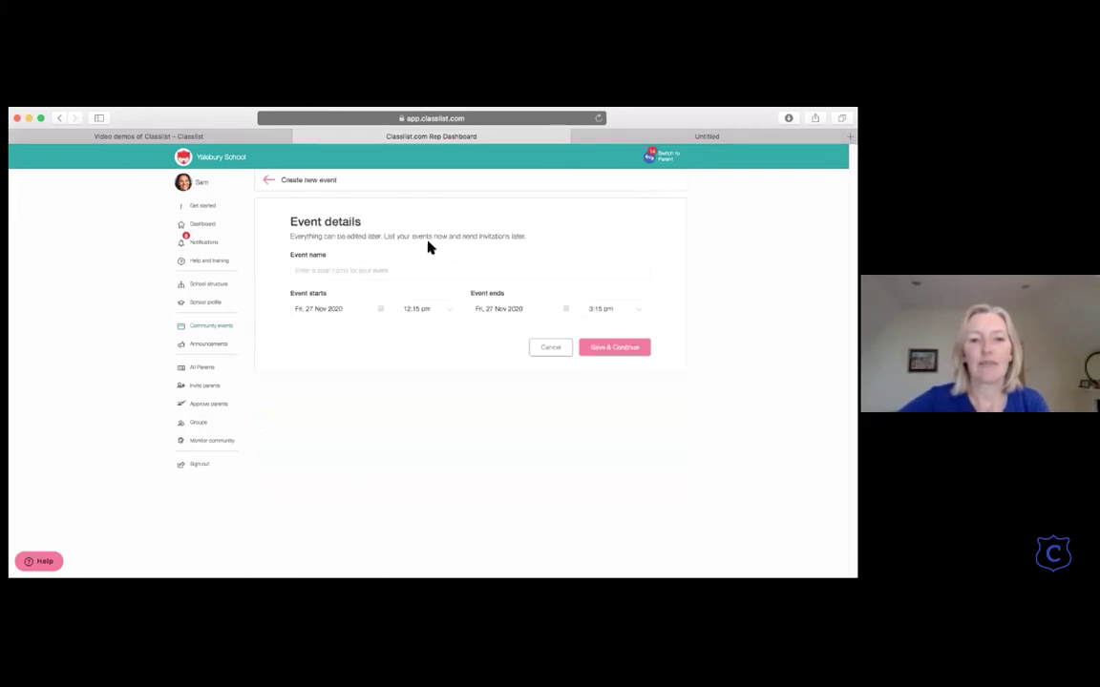
click(366, 275)
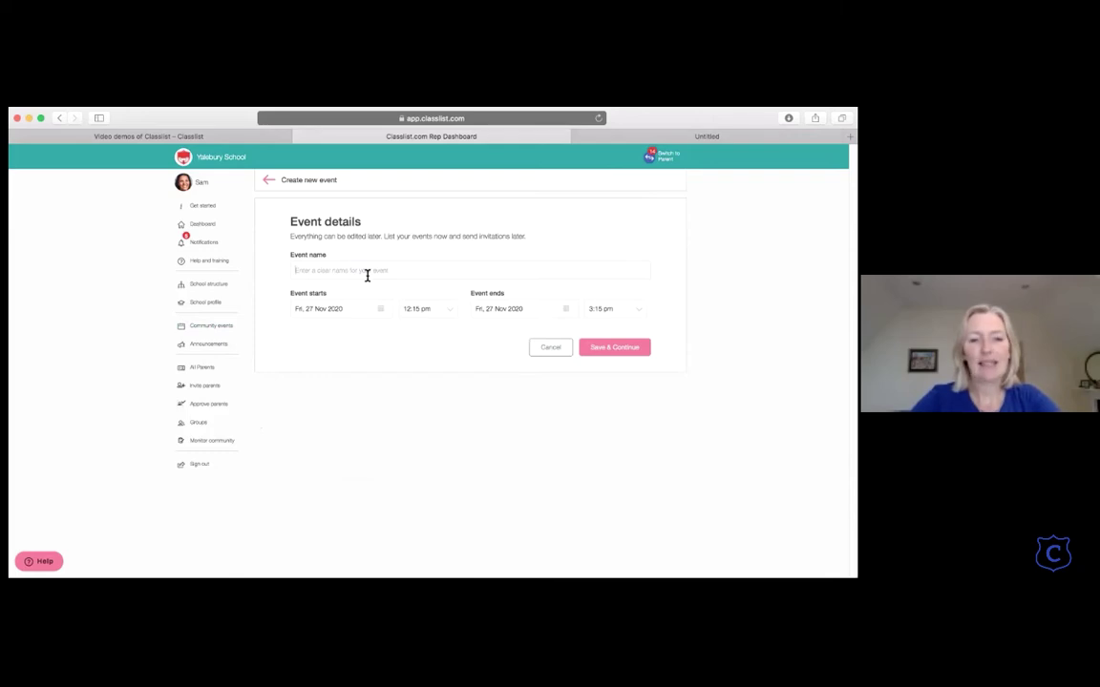
text(Scarec)
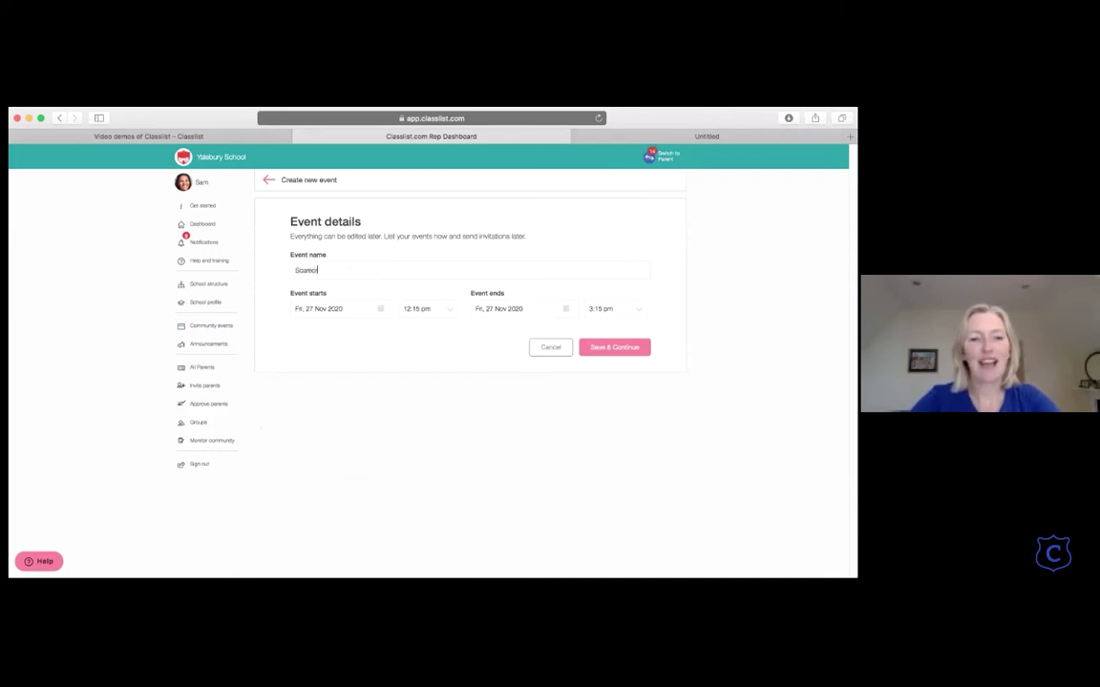
text(row Trail)
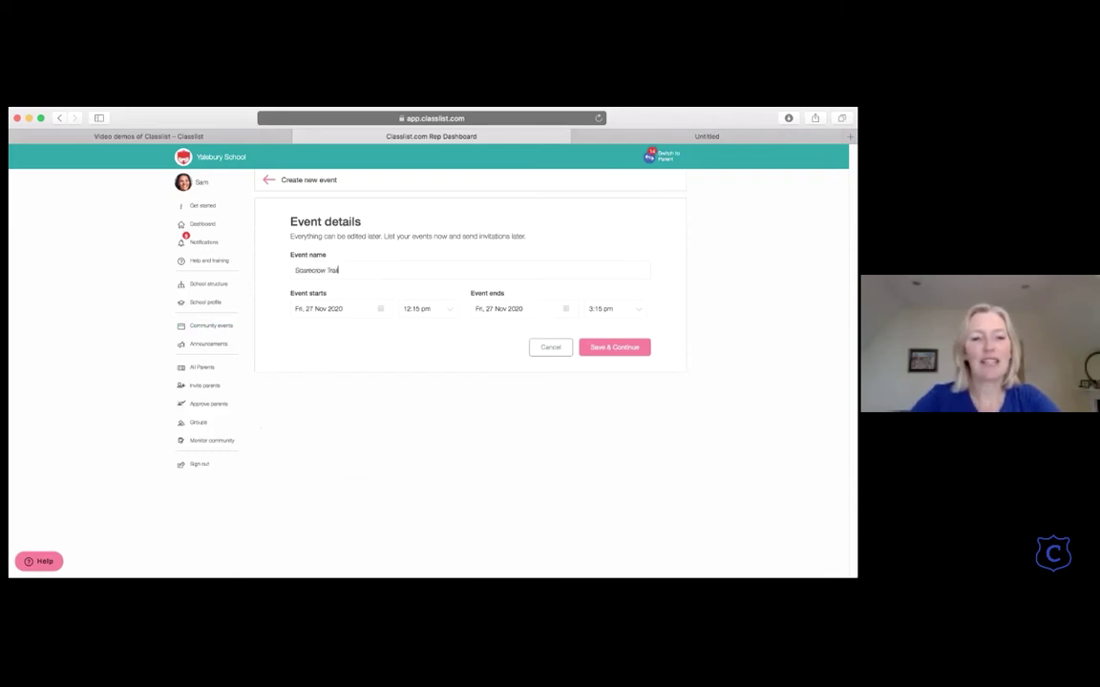
click(371, 312)
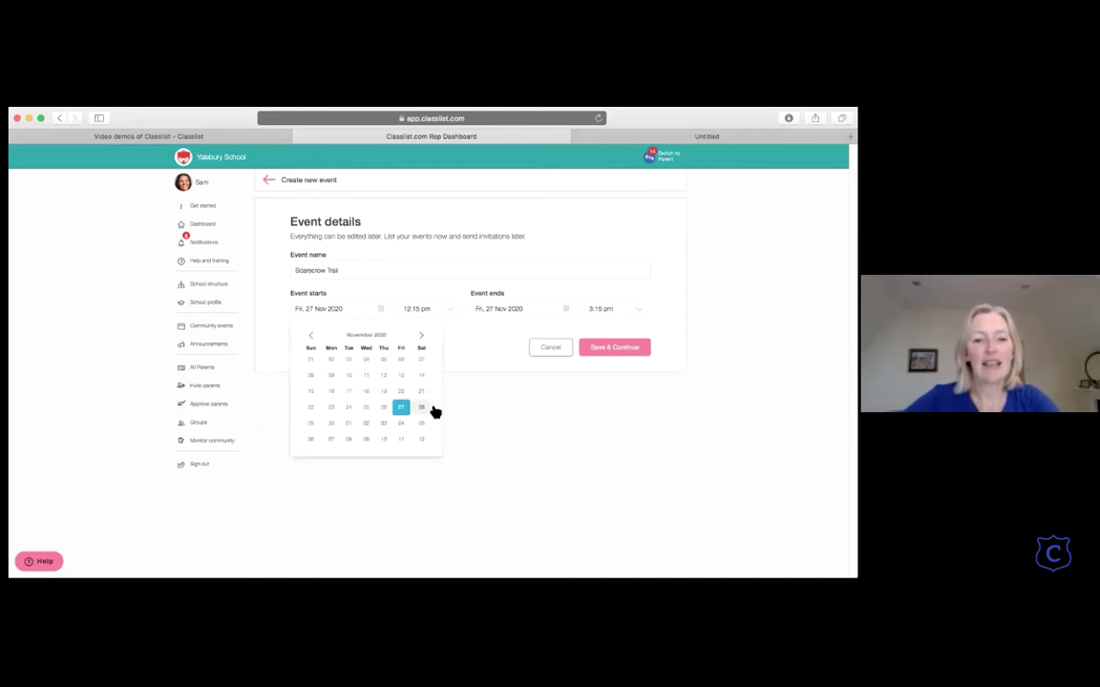
click(425, 426)
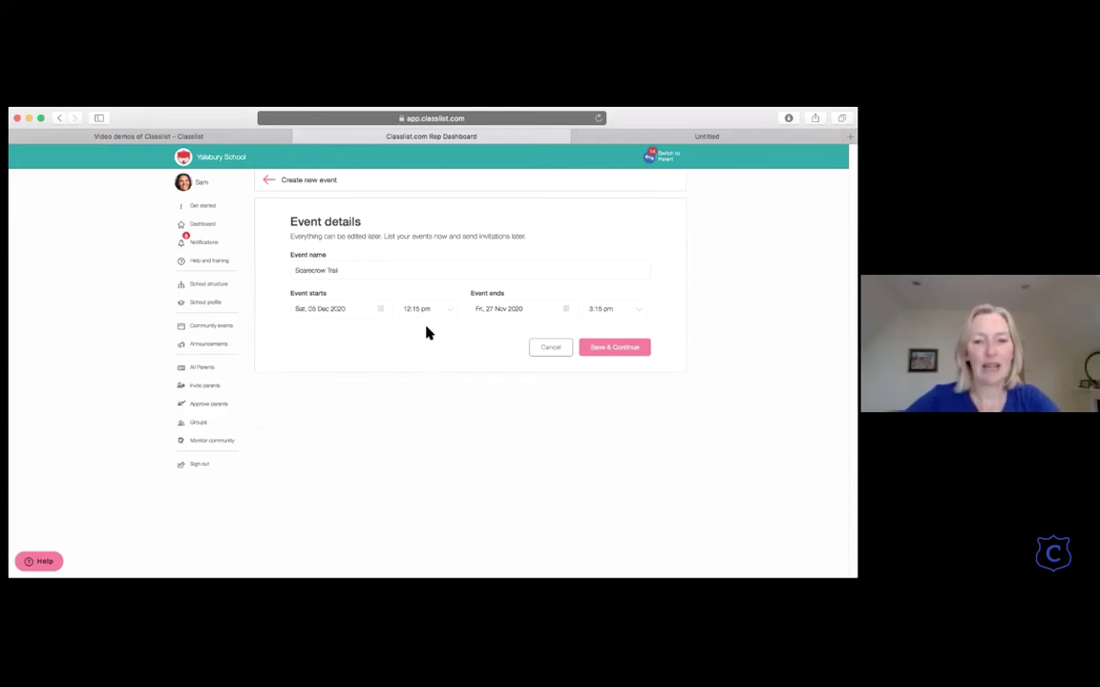
click(565, 313)
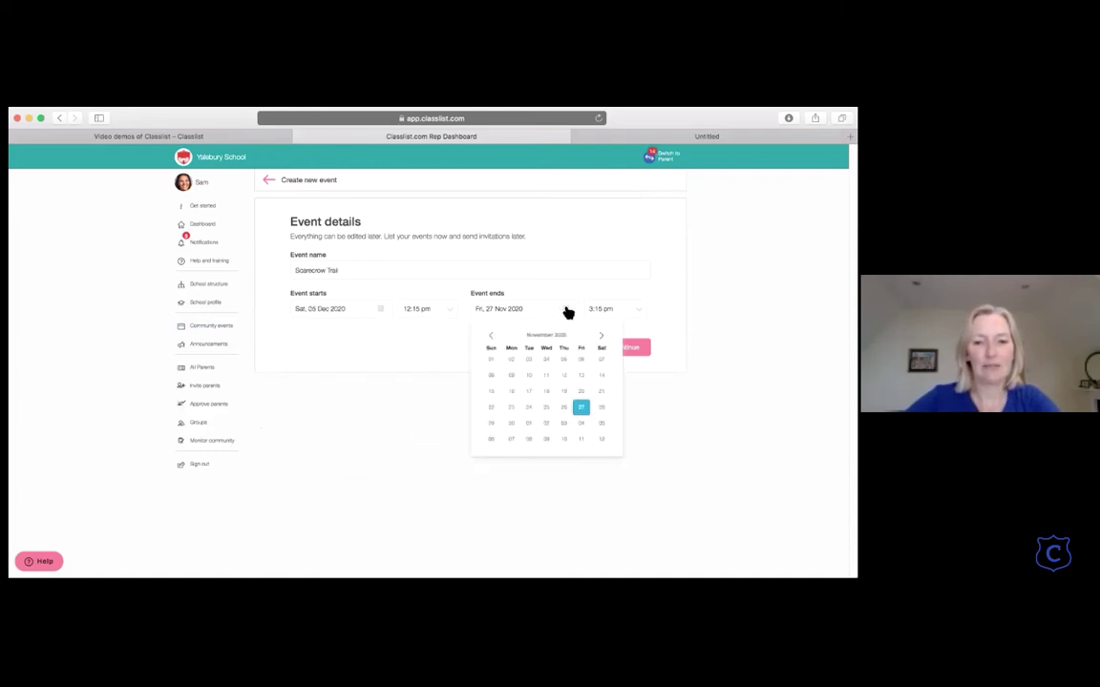
click(604, 427)
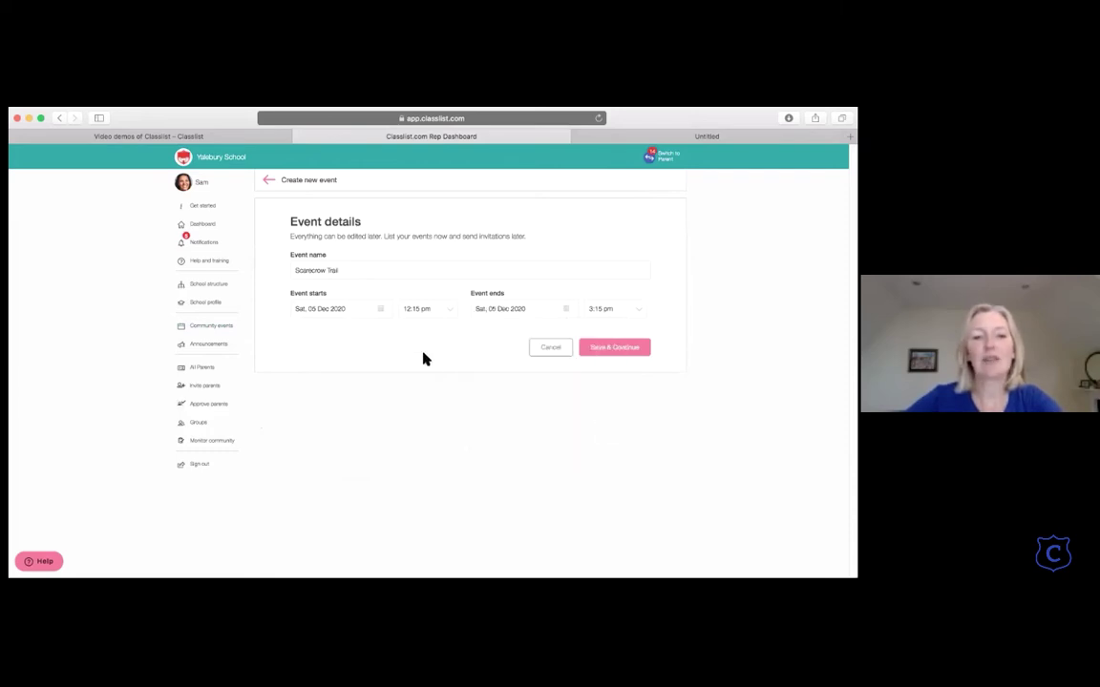
Step: Set the RSVP date to Thu, 03 Dec 2020 and describe it: 'Take a tour around the gardens of our families'
click(603, 349)
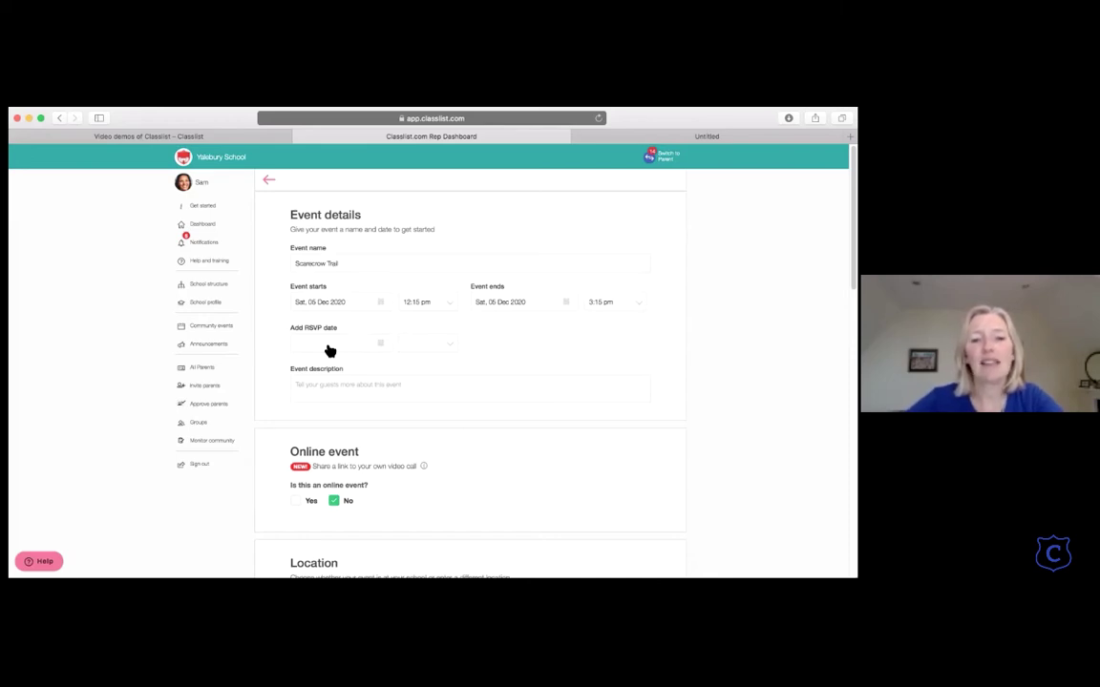
click(362, 343)
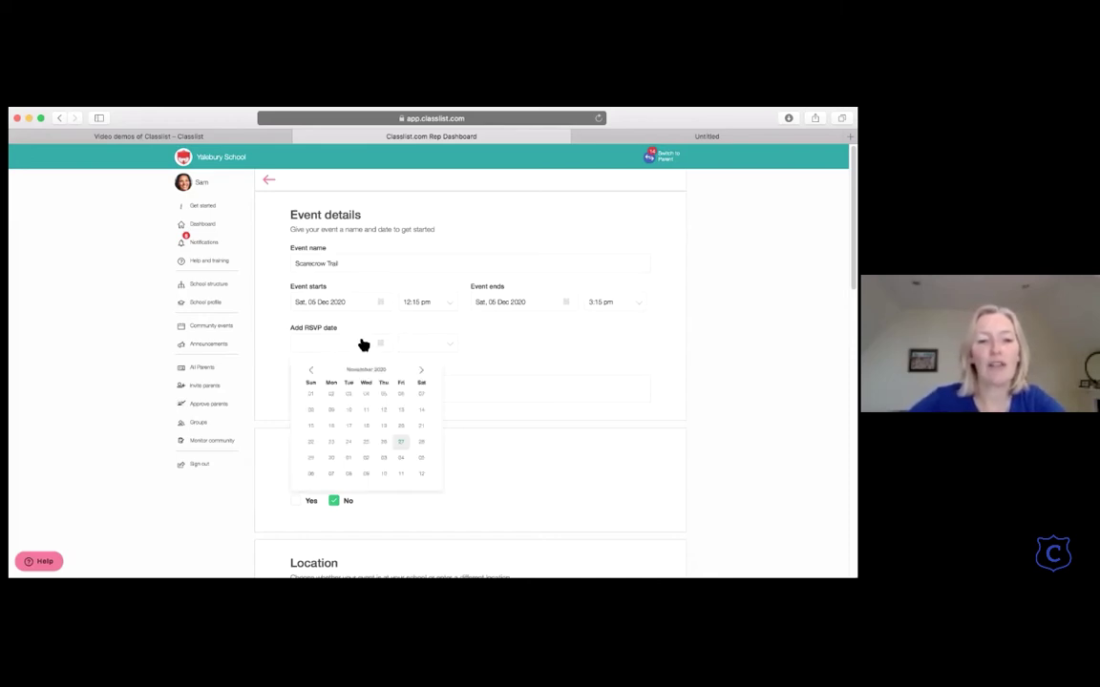
click(366, 442)
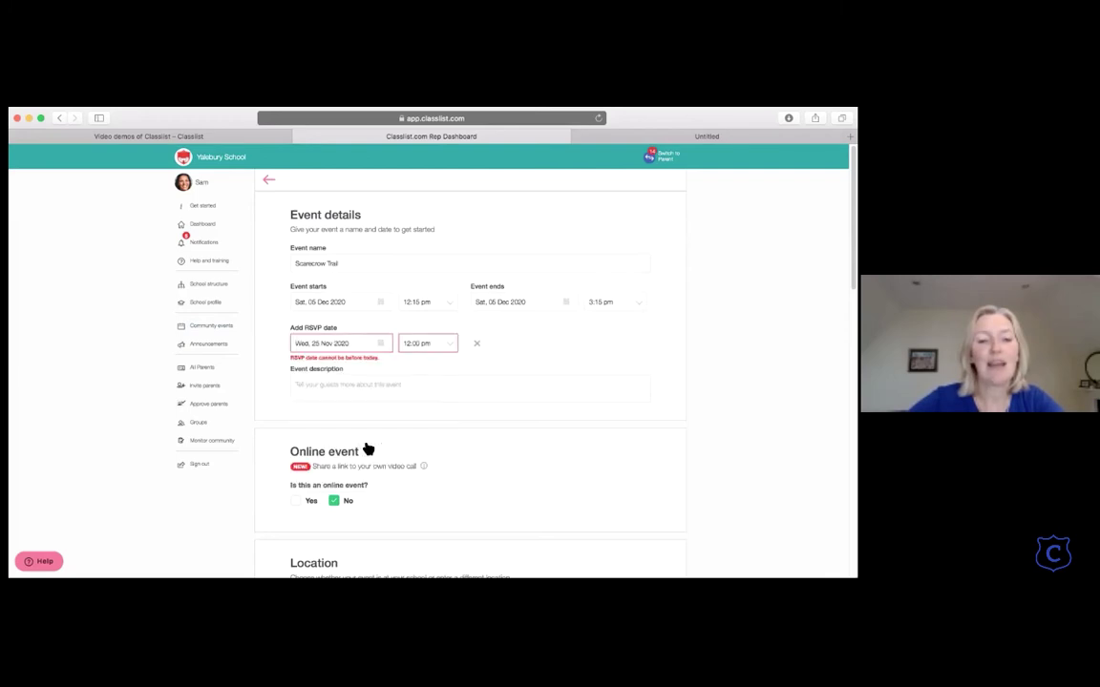
click(372, 342)
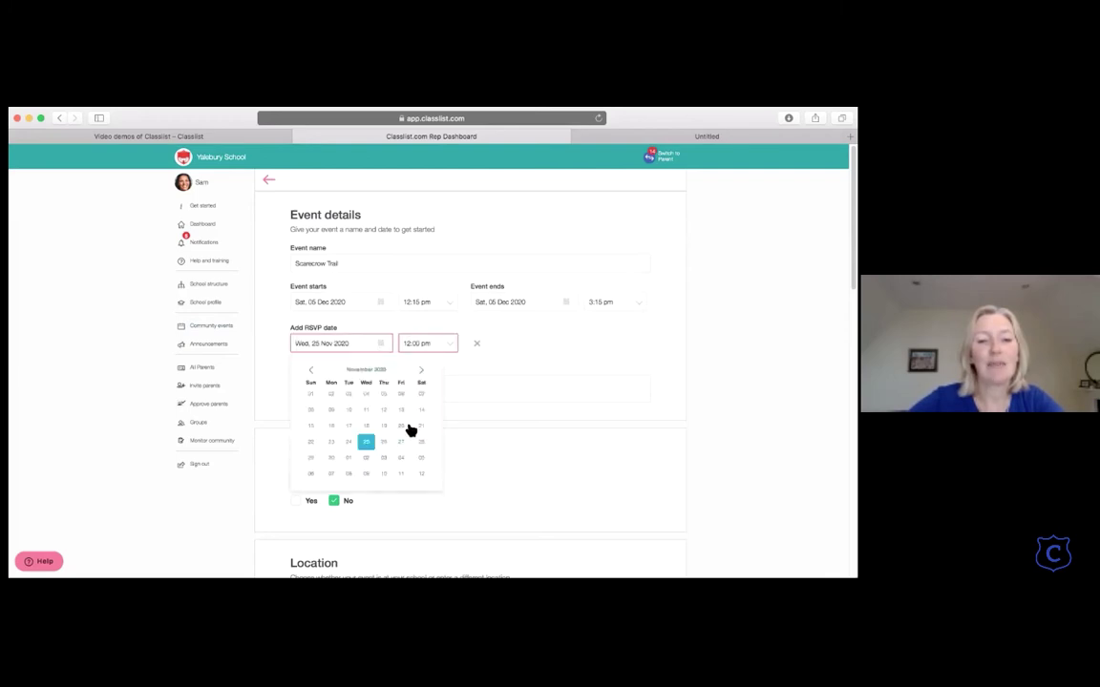
click(383, 458)
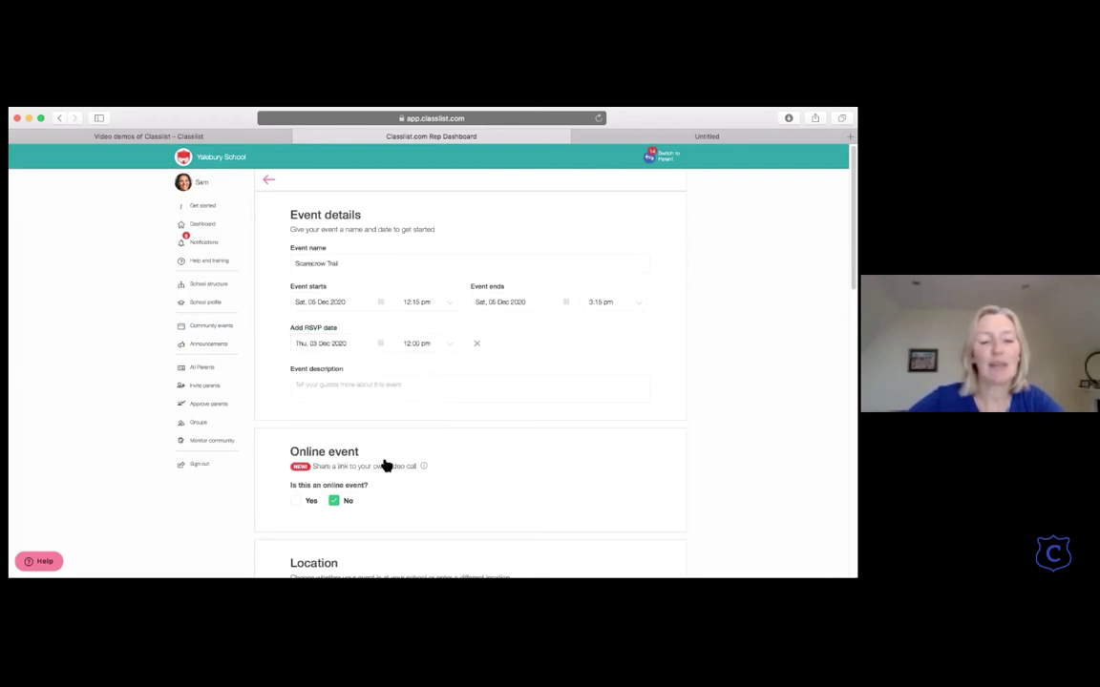
click(324, 387)
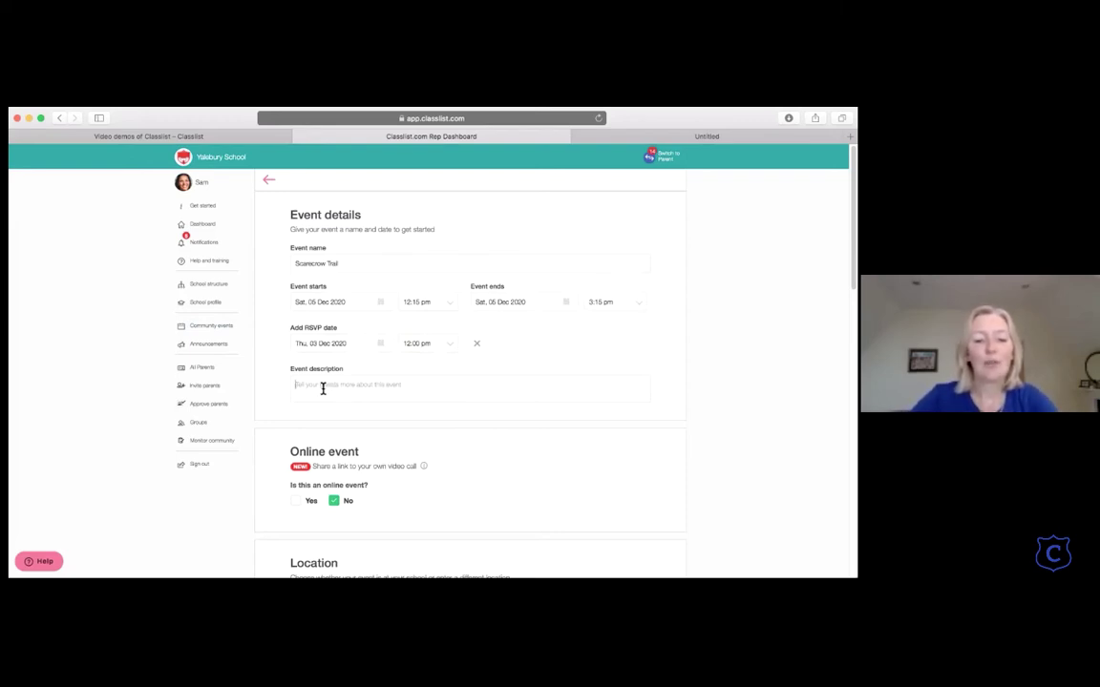
text(Take )
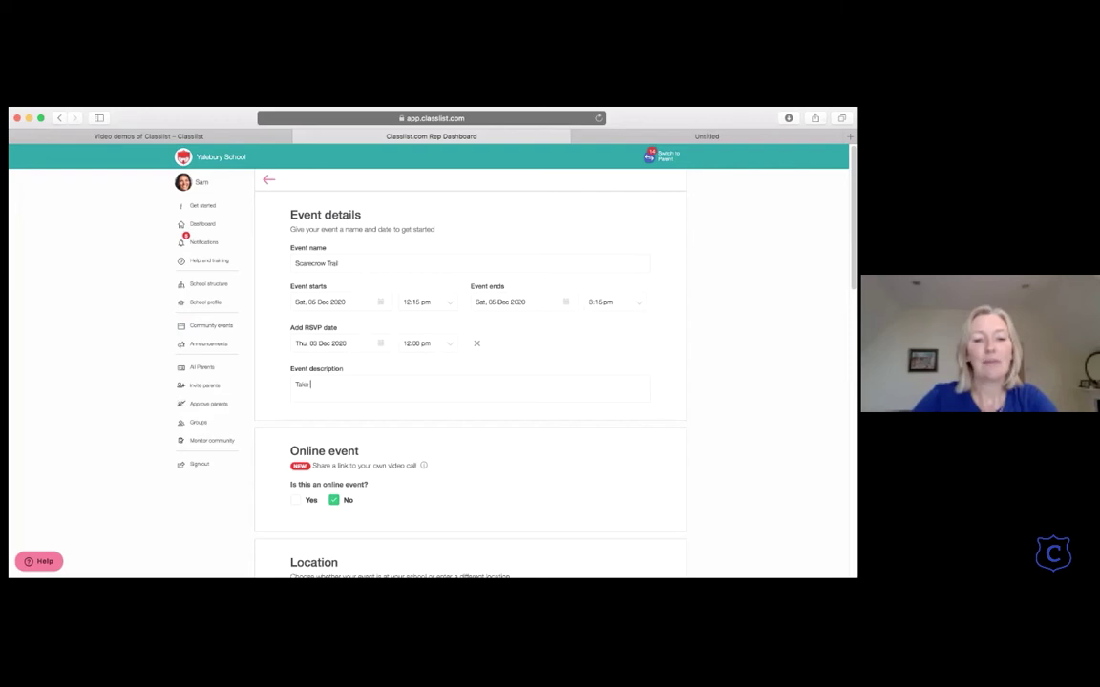
text(a tour around the )
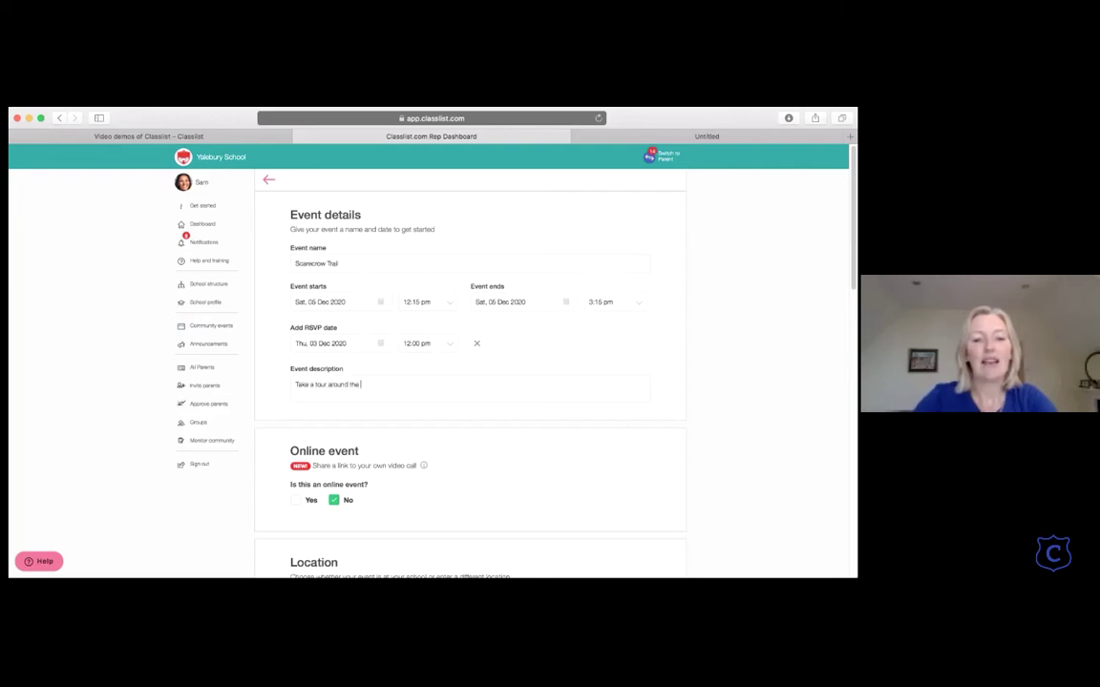
text(gardens of our families)
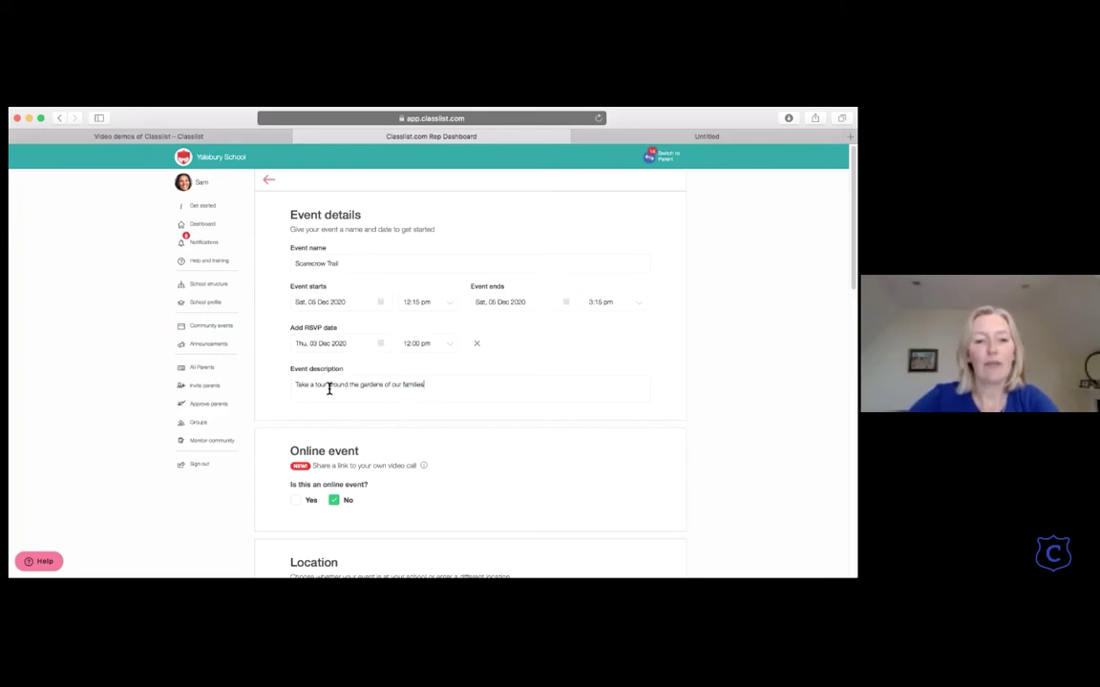
scroll(328, 387, down, 5)
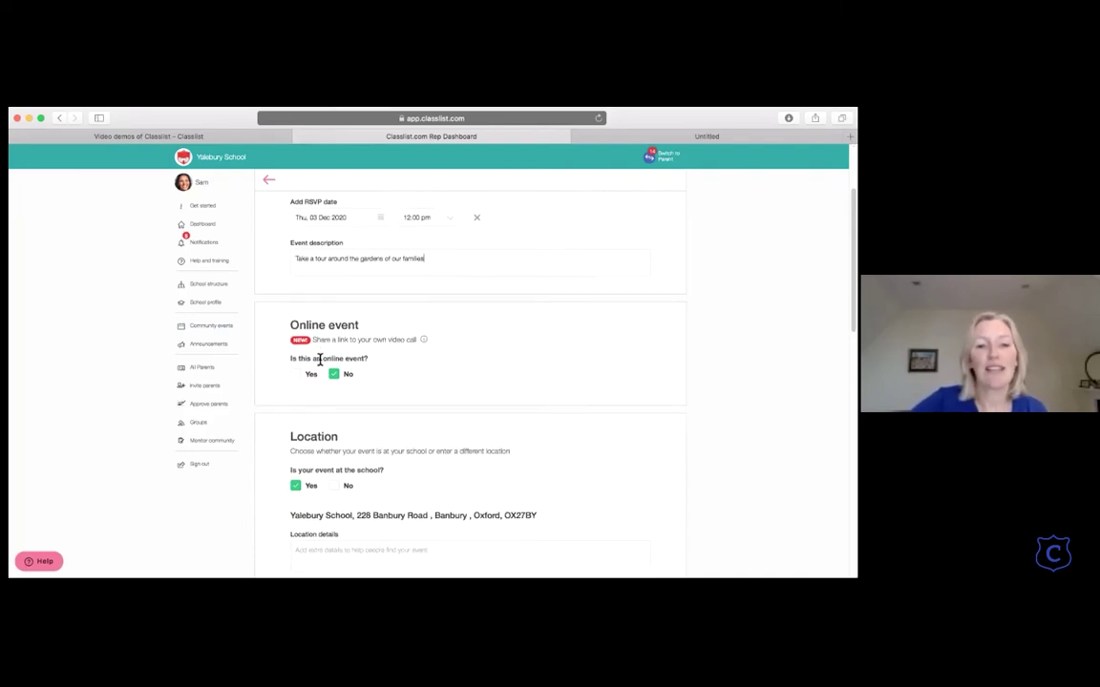
scroll(319, 361, down, 2)
click(299, 331)
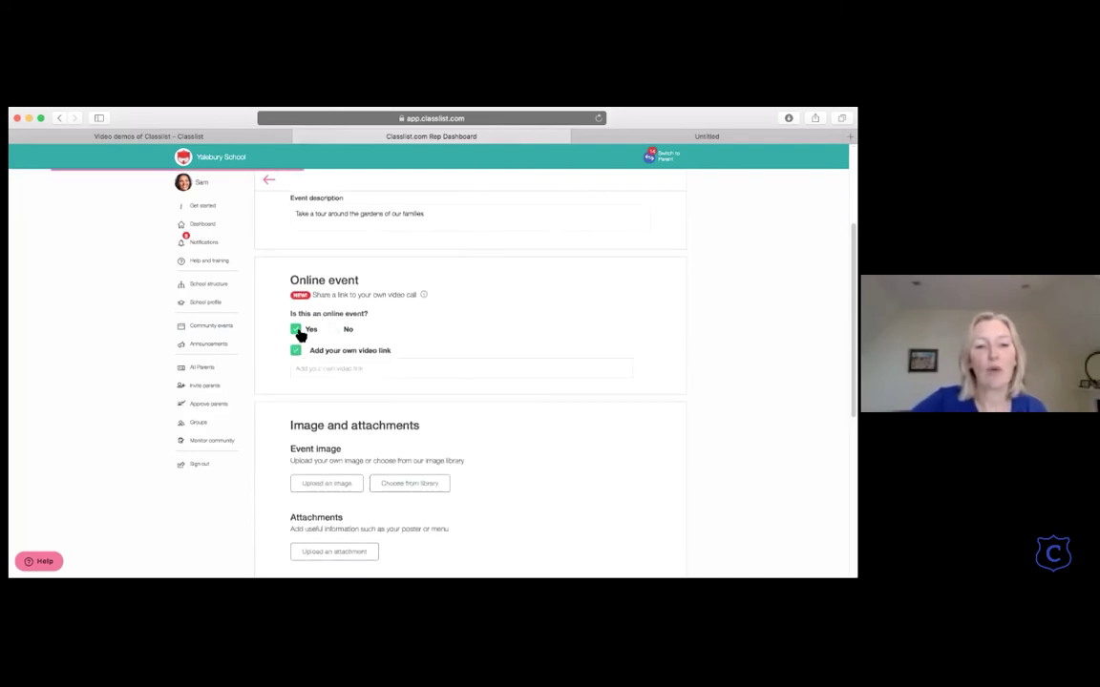
click(300, 369)
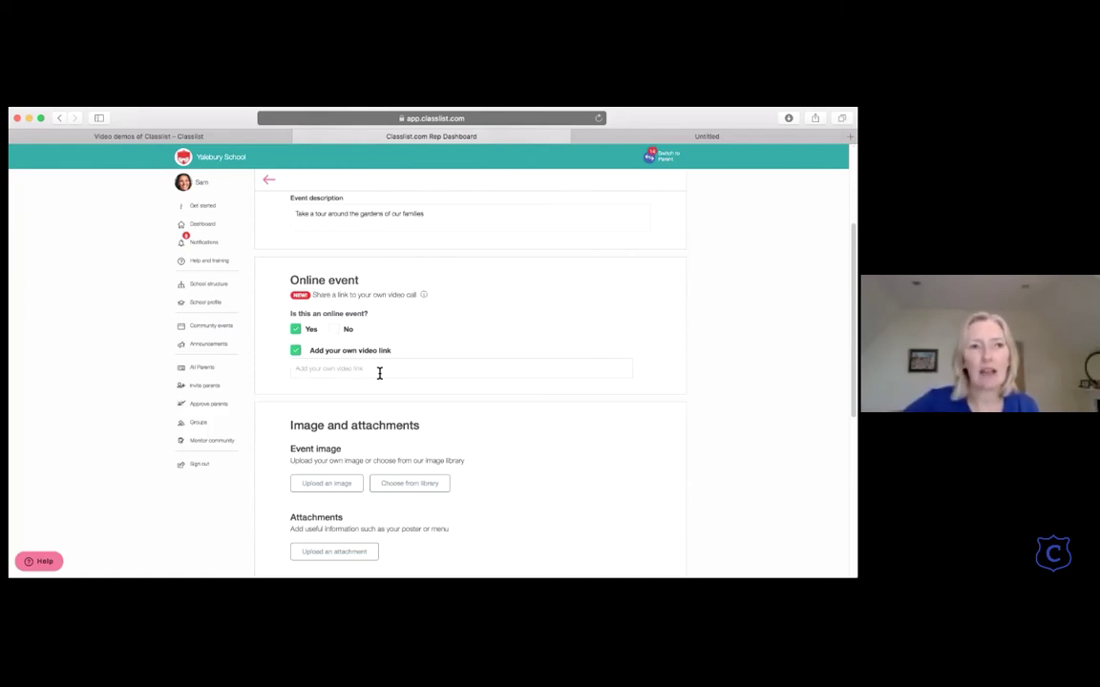
click(335, 329)
scroll(335, 331, down, 2)
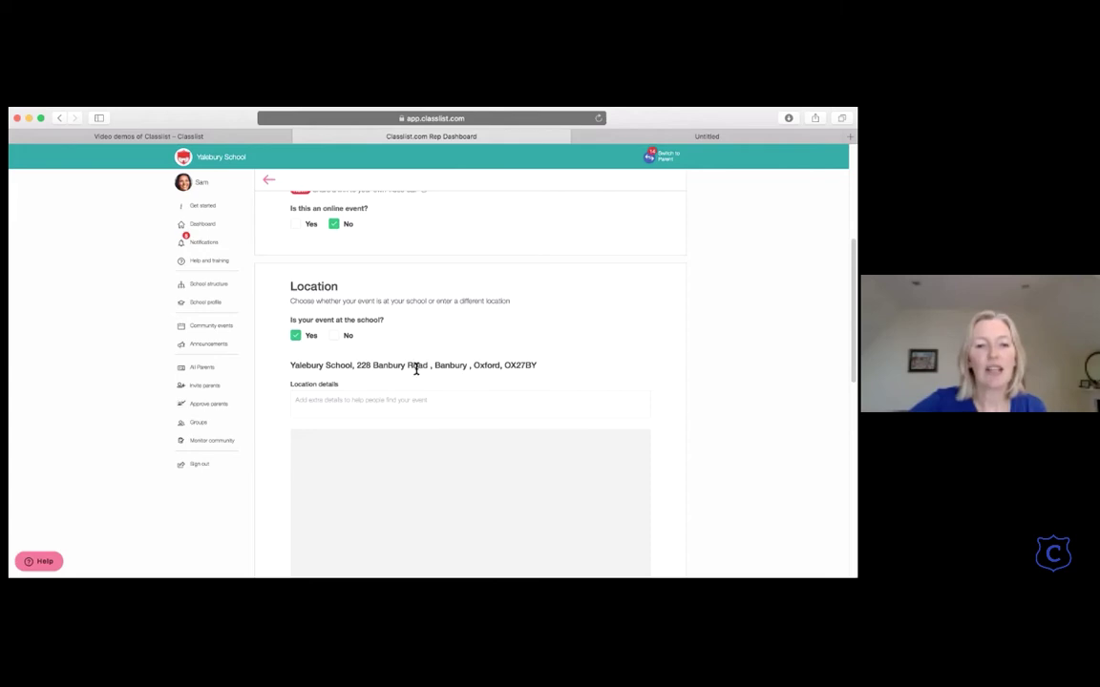
scroll(415, 367, down, 1)
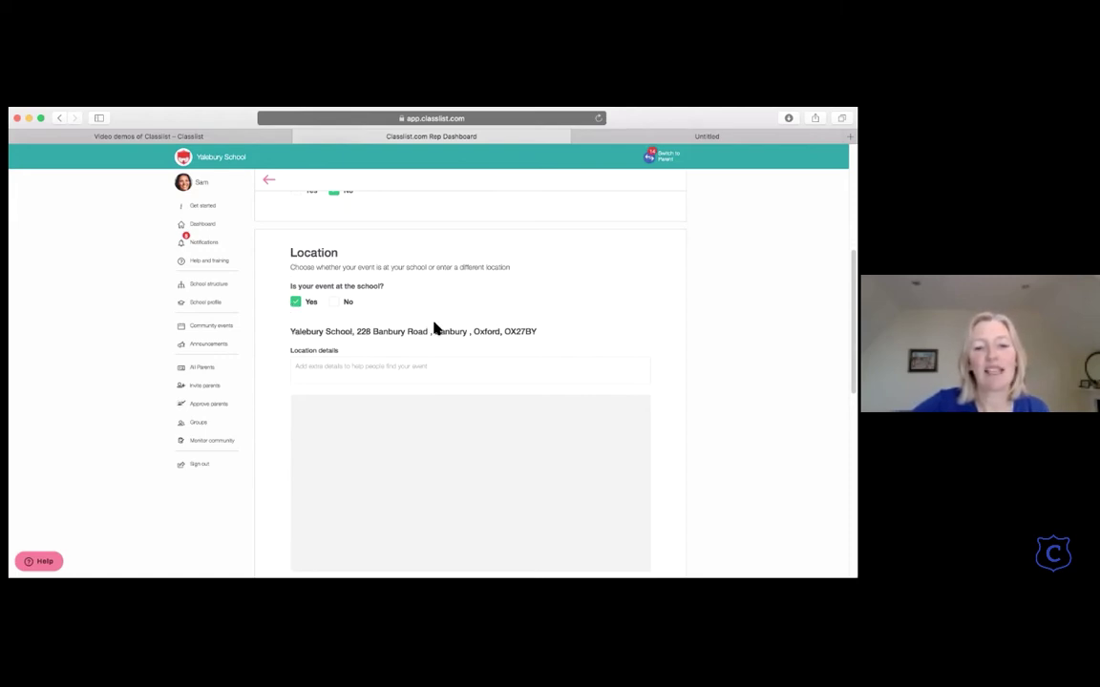
scroll(434, 328, down, 1)
click(333, 334)
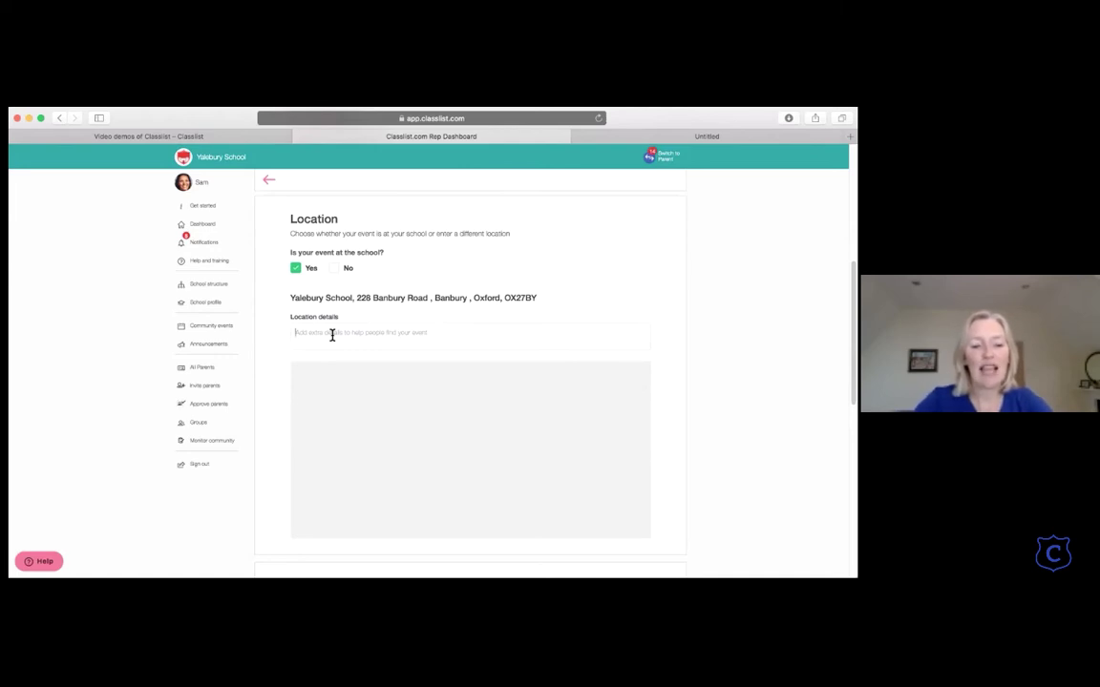
text(Starting in)
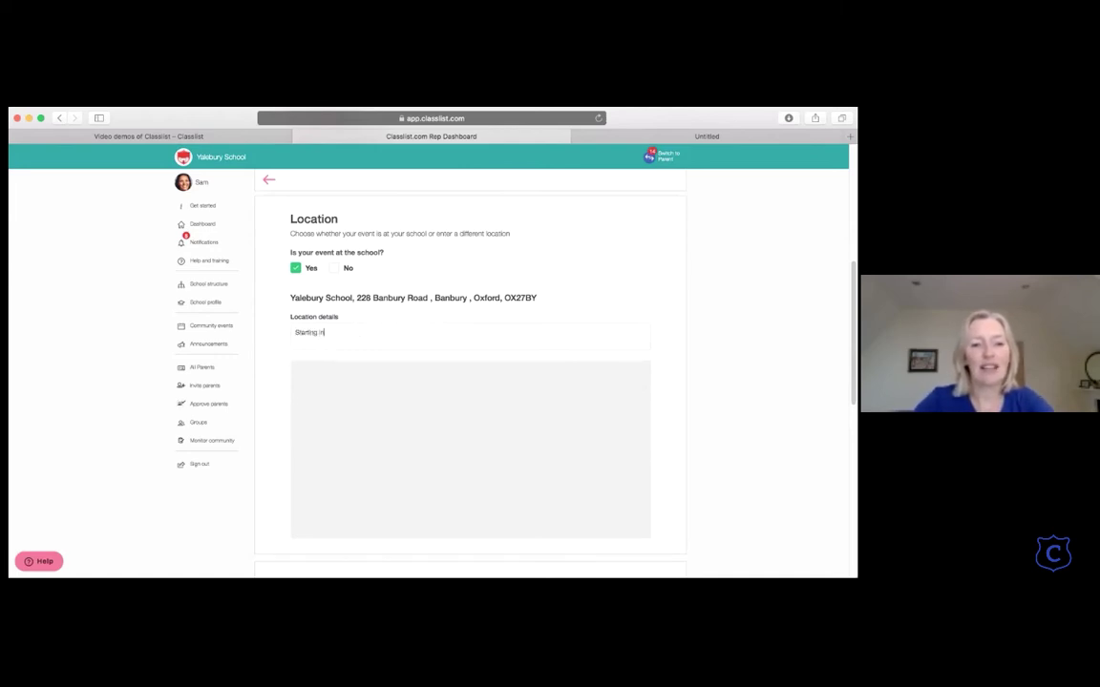
text( room 5)
click(341, 270)
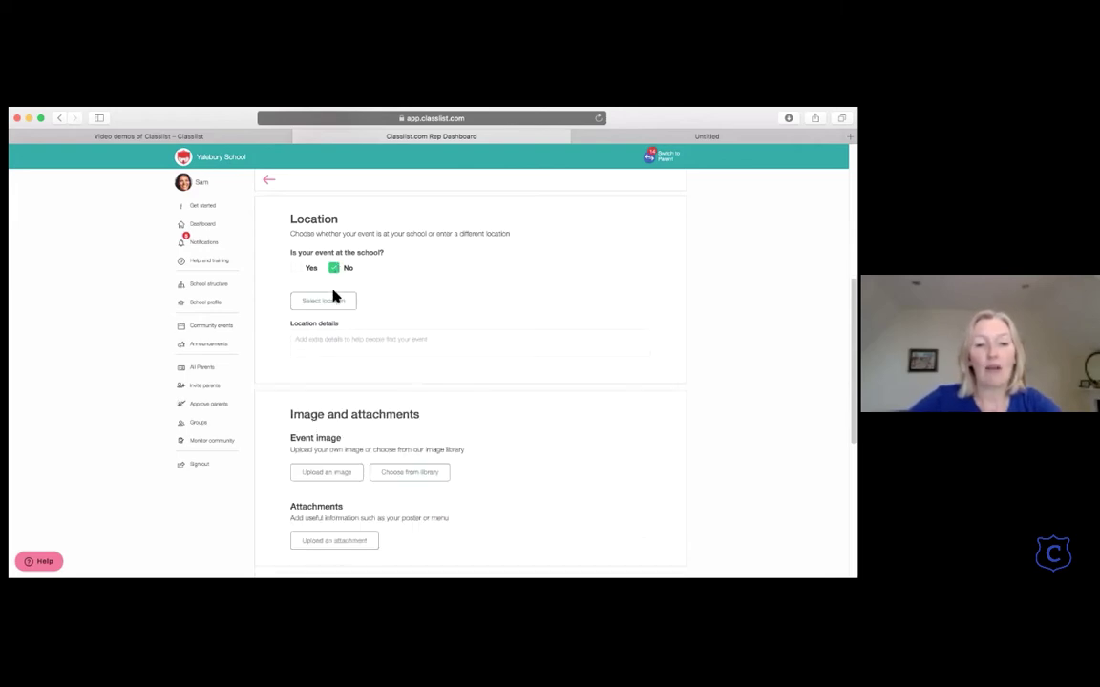
click(329, 302)
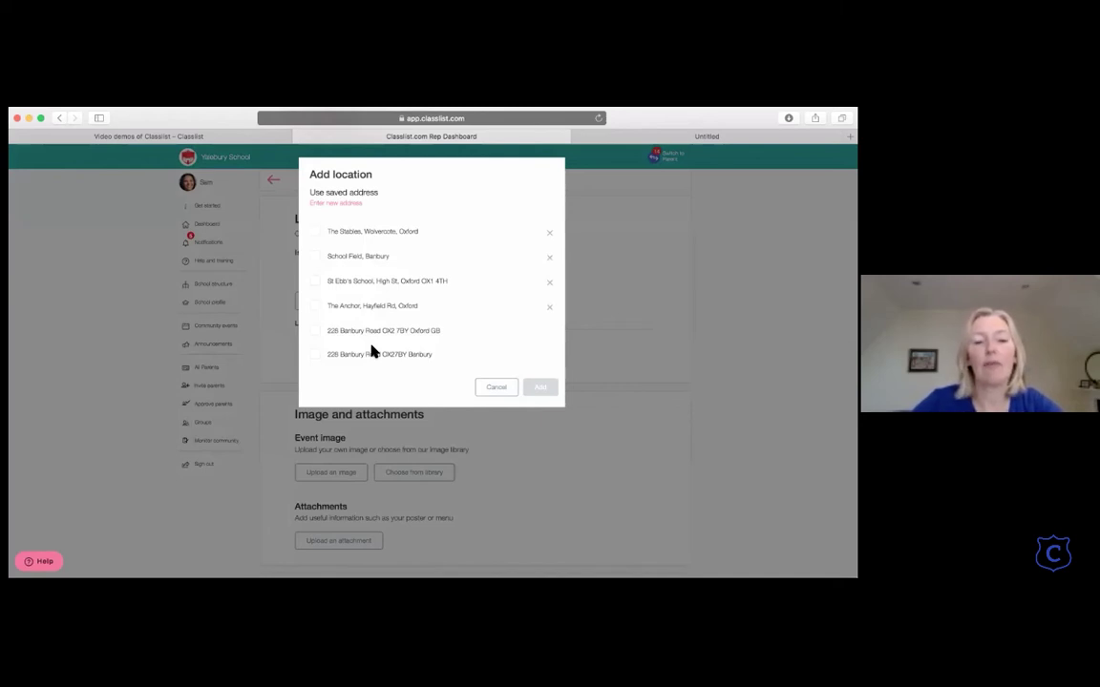
click(316, 334)
click(539, 388)
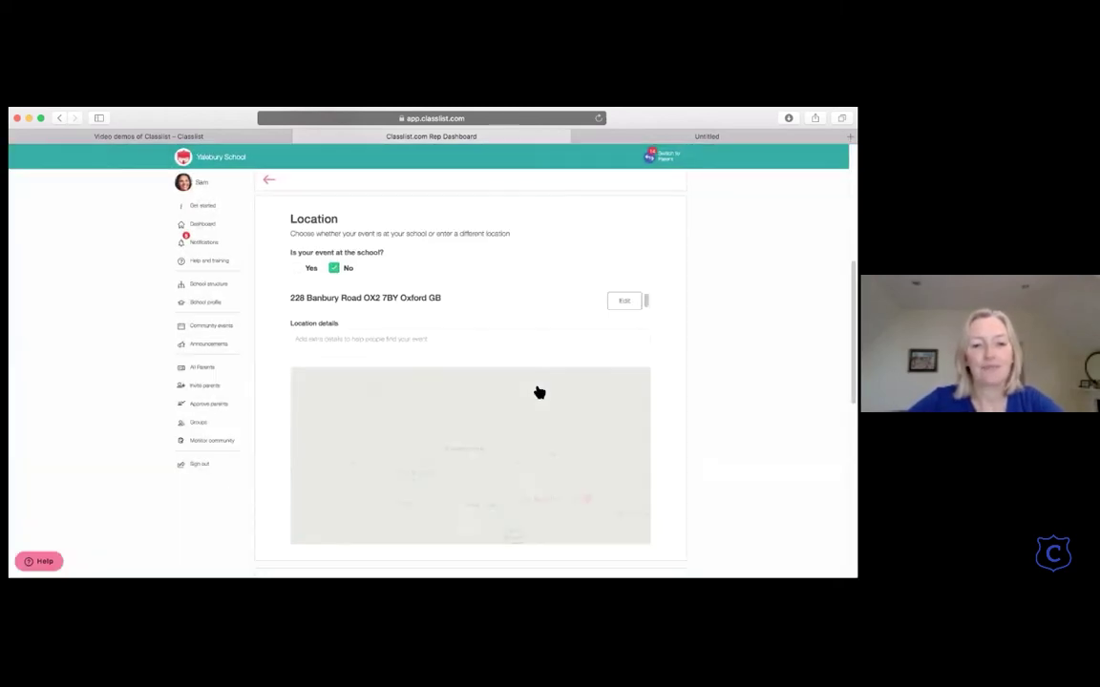
scroll(520, 317, down, 5)
scroll(336, 306, up, 1)
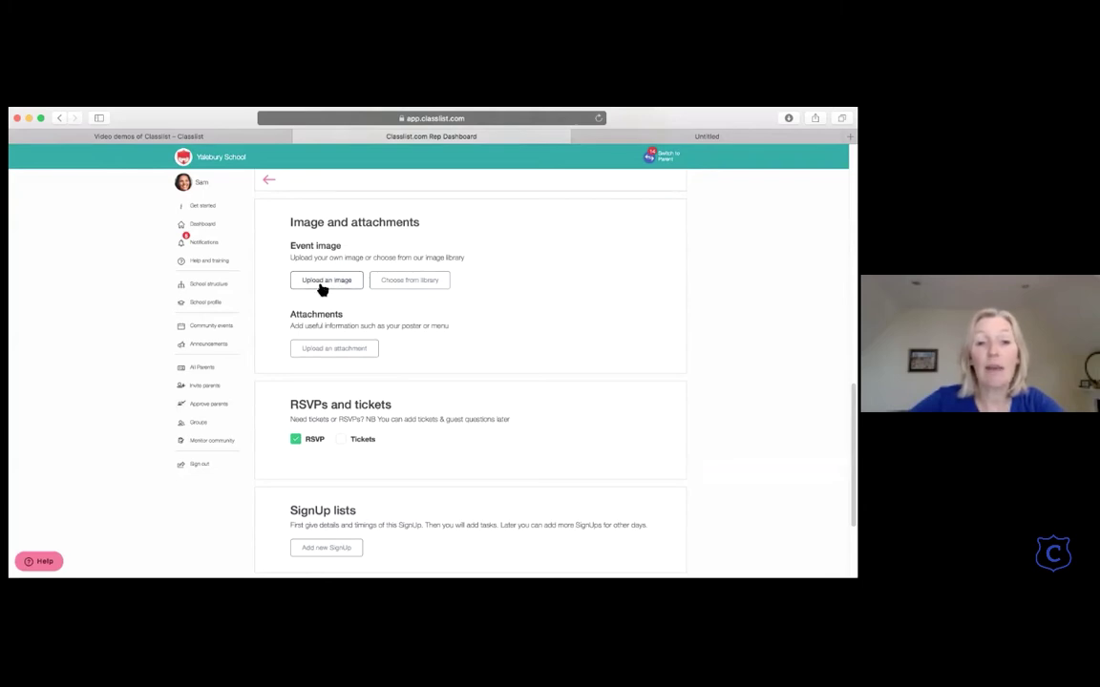
Step: Pick the library's Halloween photo of costumed children with pumpkin baskets as the event image
click(432, 290)
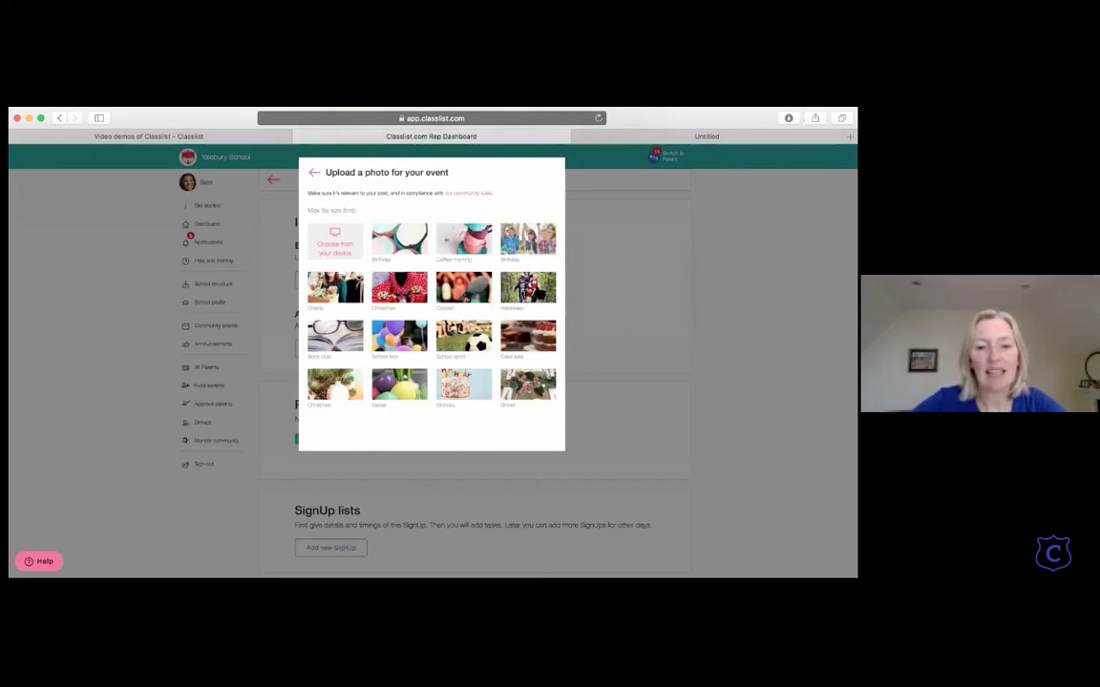
click(528, 286)
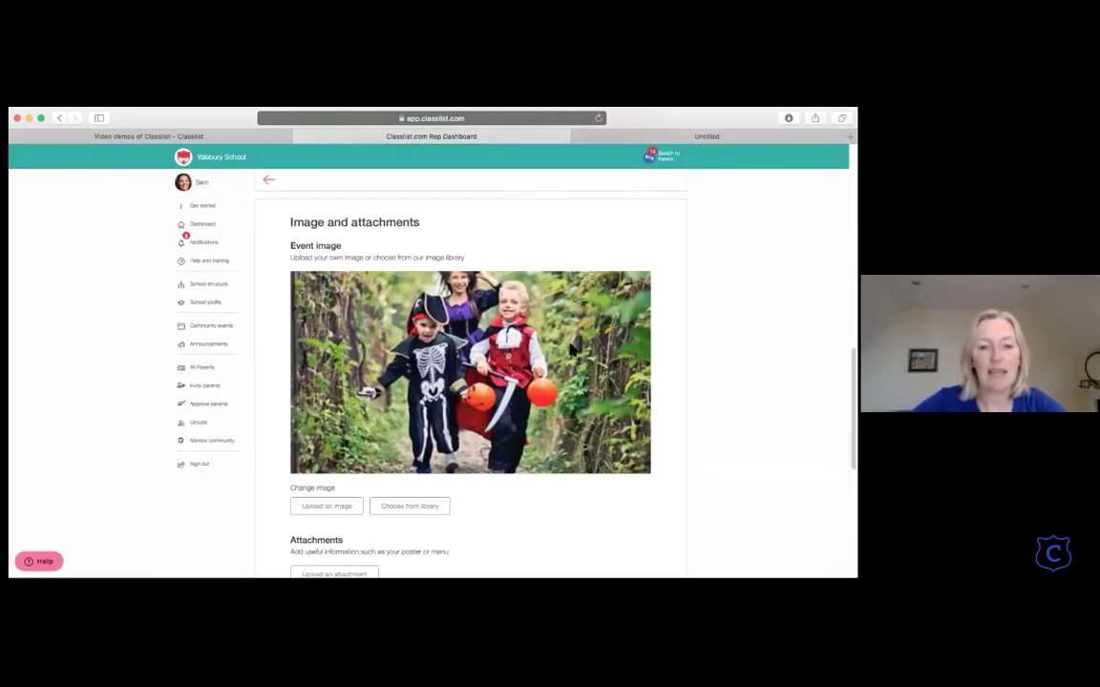
scroll(570, 349, down, 5)
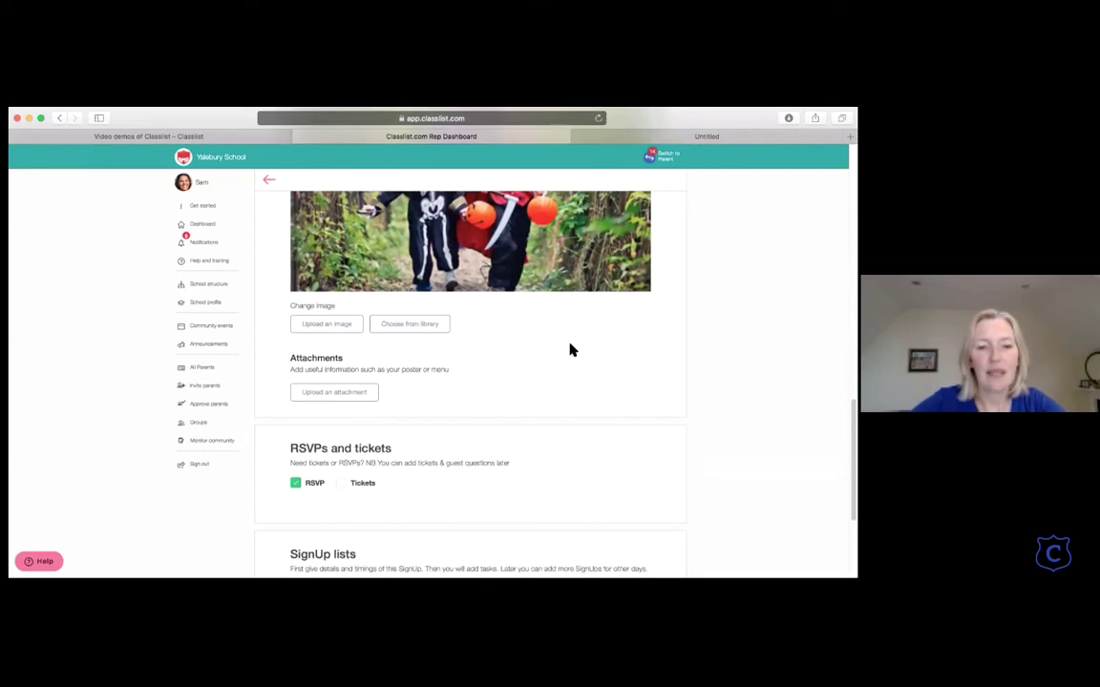
scroll(570, 349, down, 3)
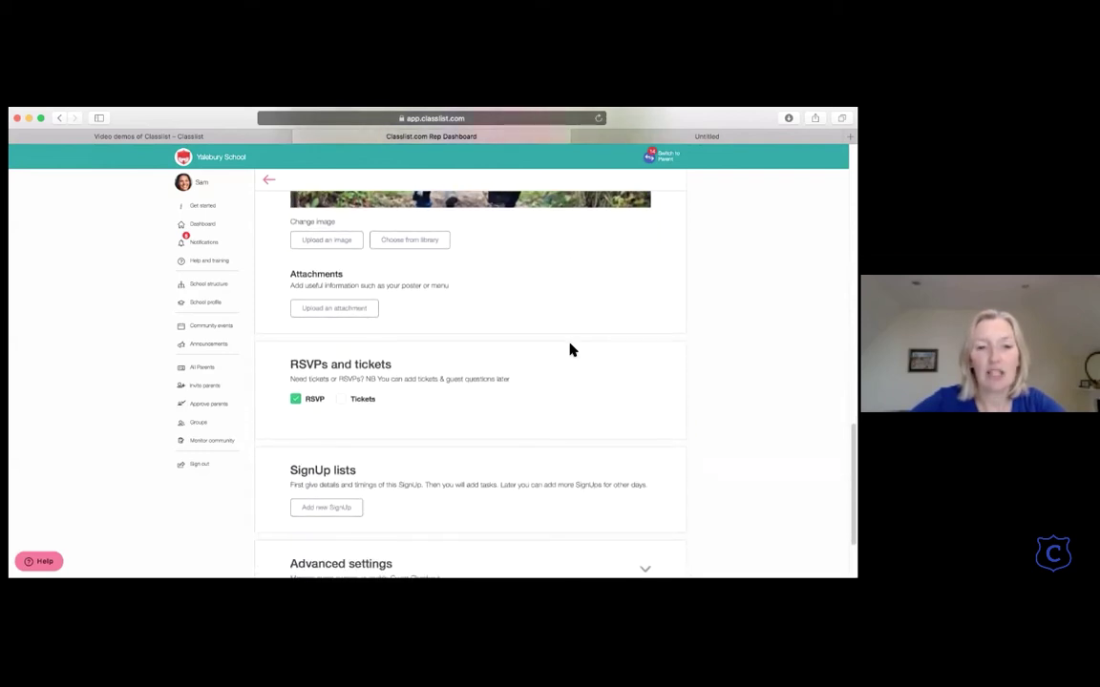
scroll(570, 350, down, 3)
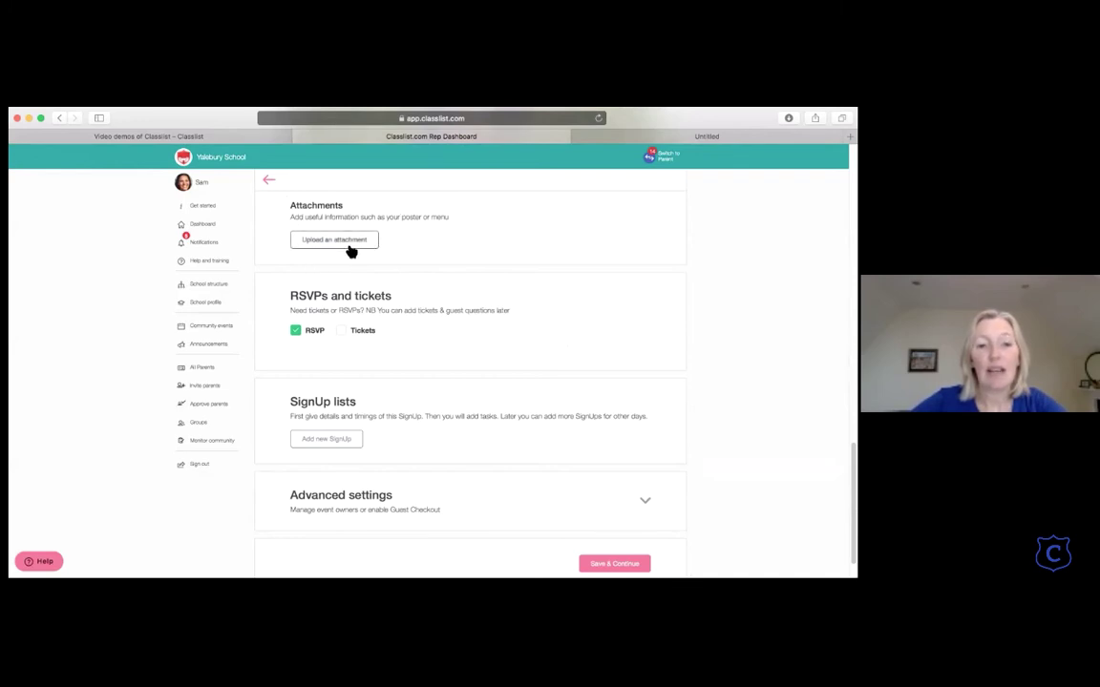
scroll(349, 249, down, 1)
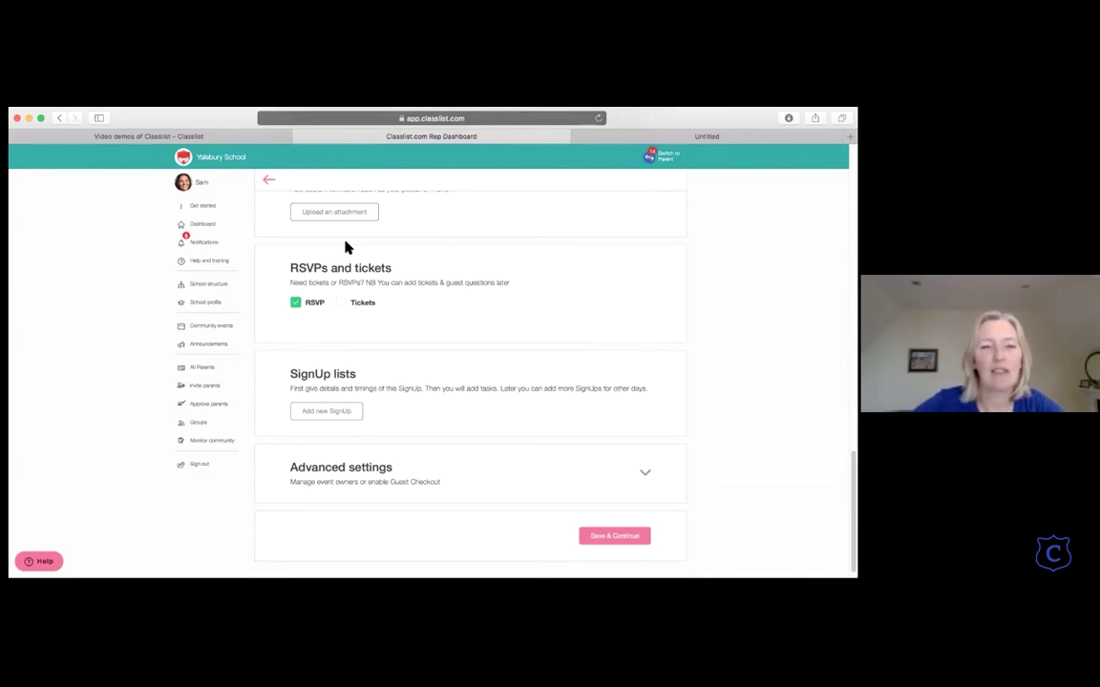
scroll(348, 248, down, 1)
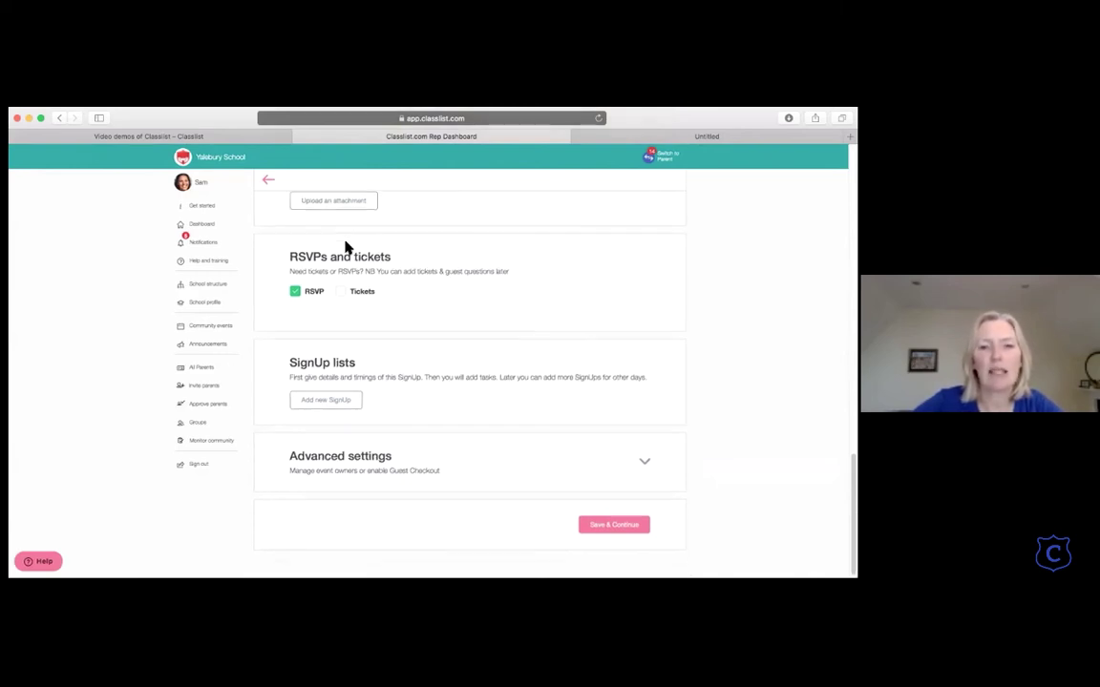
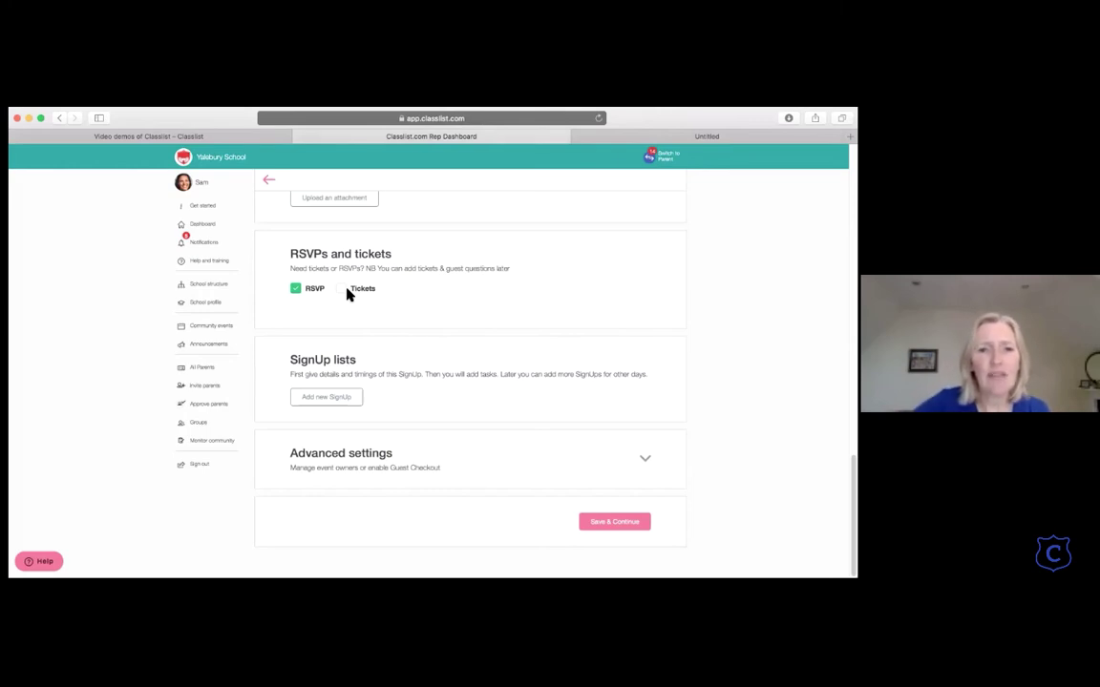
Step: Switch the event from RSVPs to tickets and bring up the Free/Paid ticket type choices
click(343, 289)
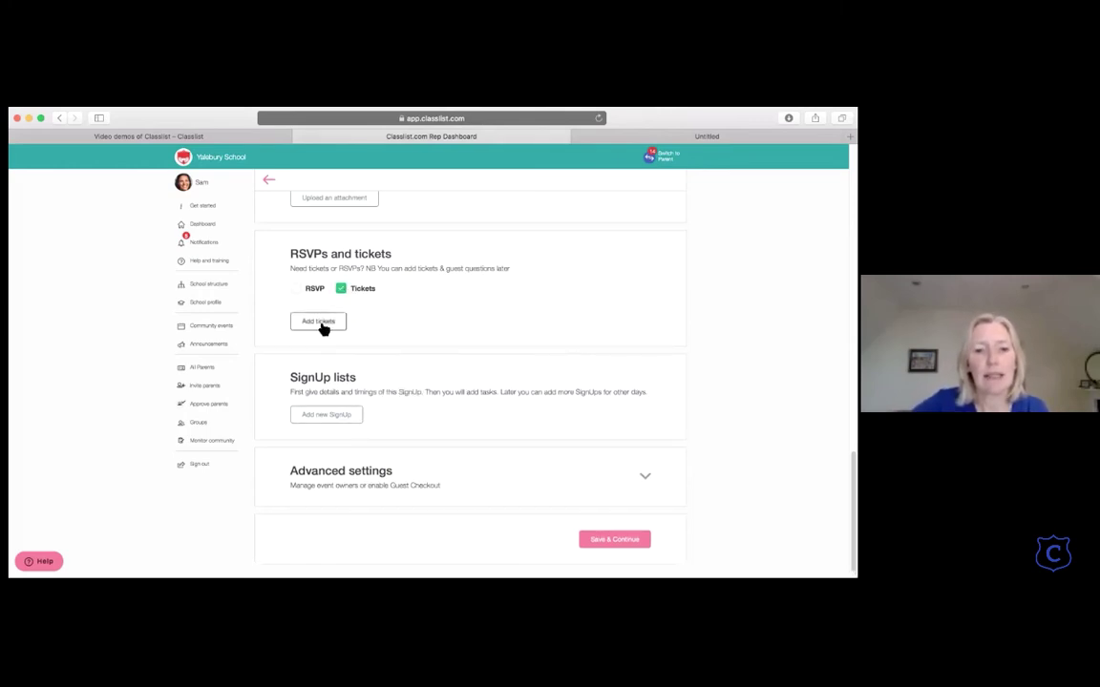
click(321, 322)
click(389, 284)
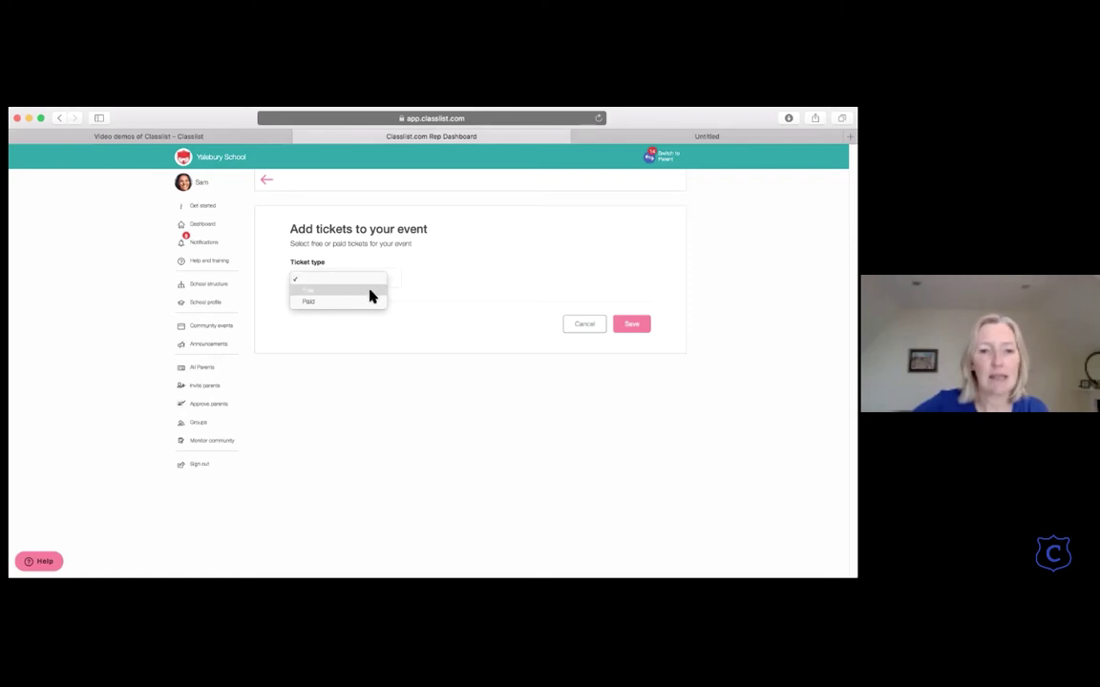
Step: Add free tickets: 'Adult trail ticket' with 50 available and 'Child trail ticket' with 100
click(368, 291)
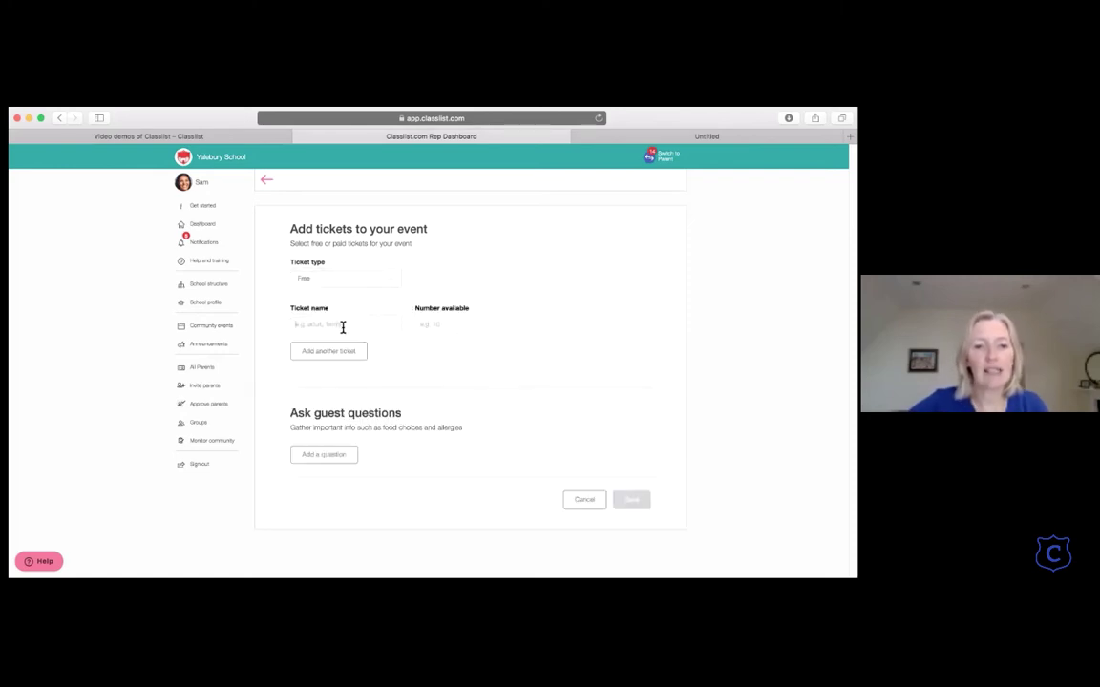
click(342, 326)
text(Adult trail)
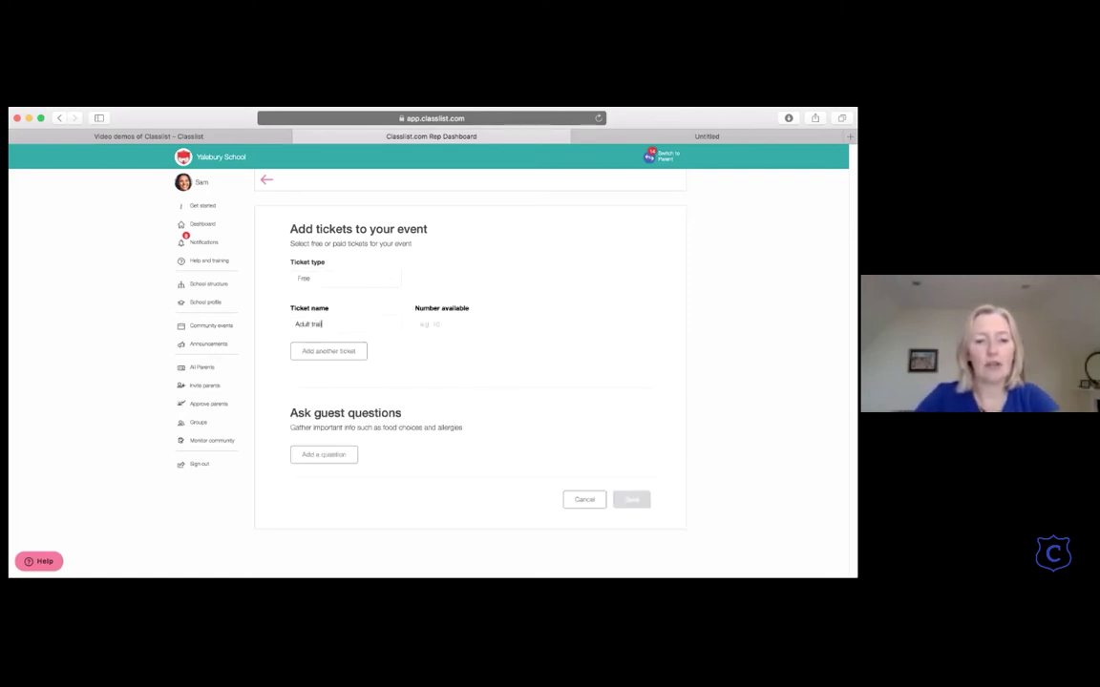
text( ticket)
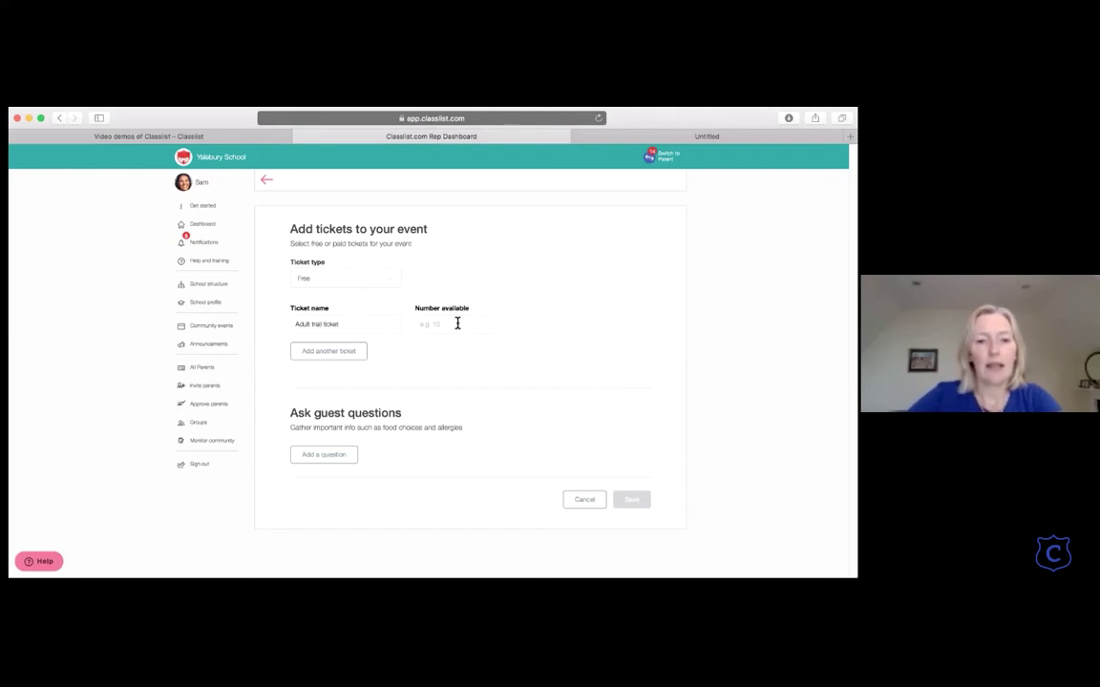
click(457, 324)
text(50)
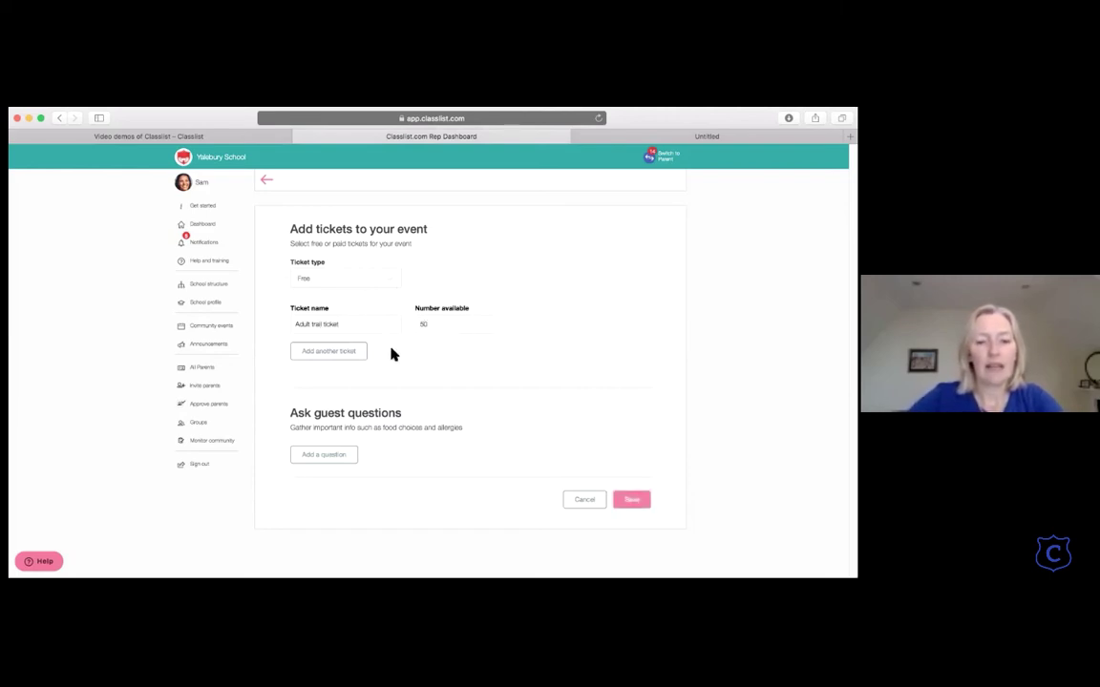
click(356, 352)
click(324, 347)
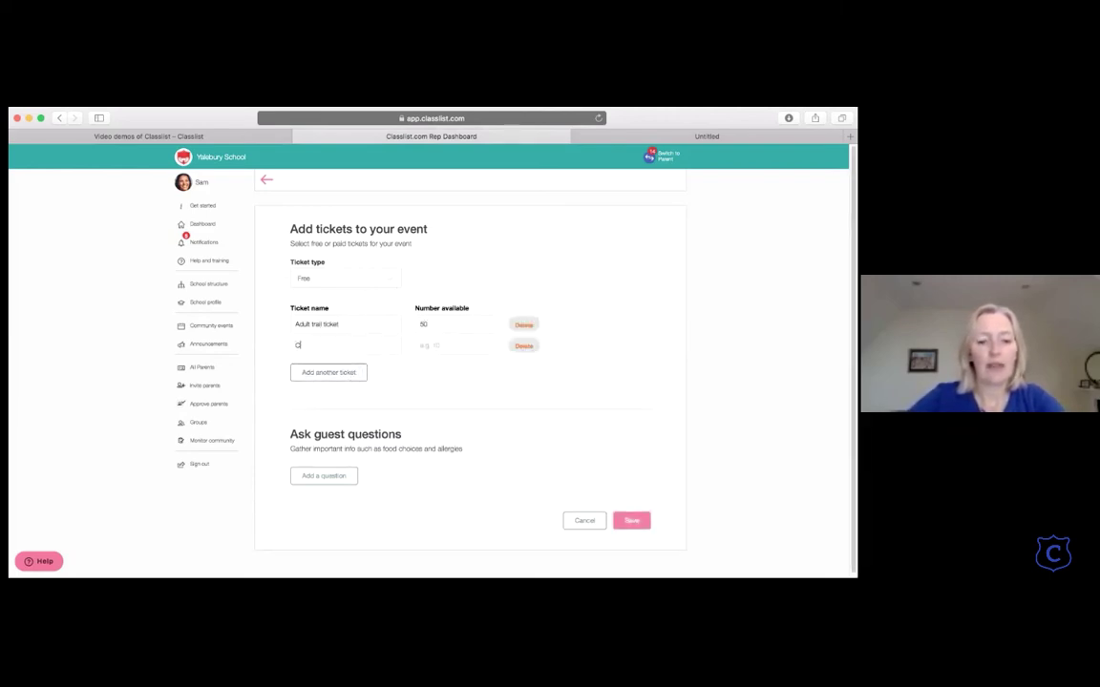
text(Child trail tic)
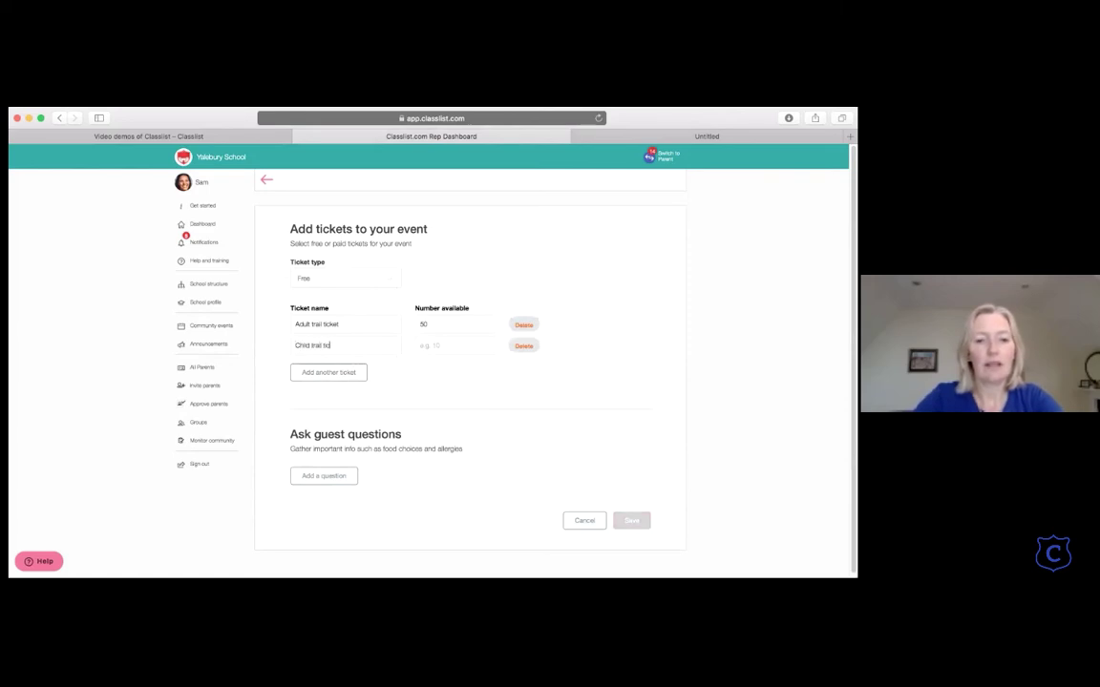
text(ket100)
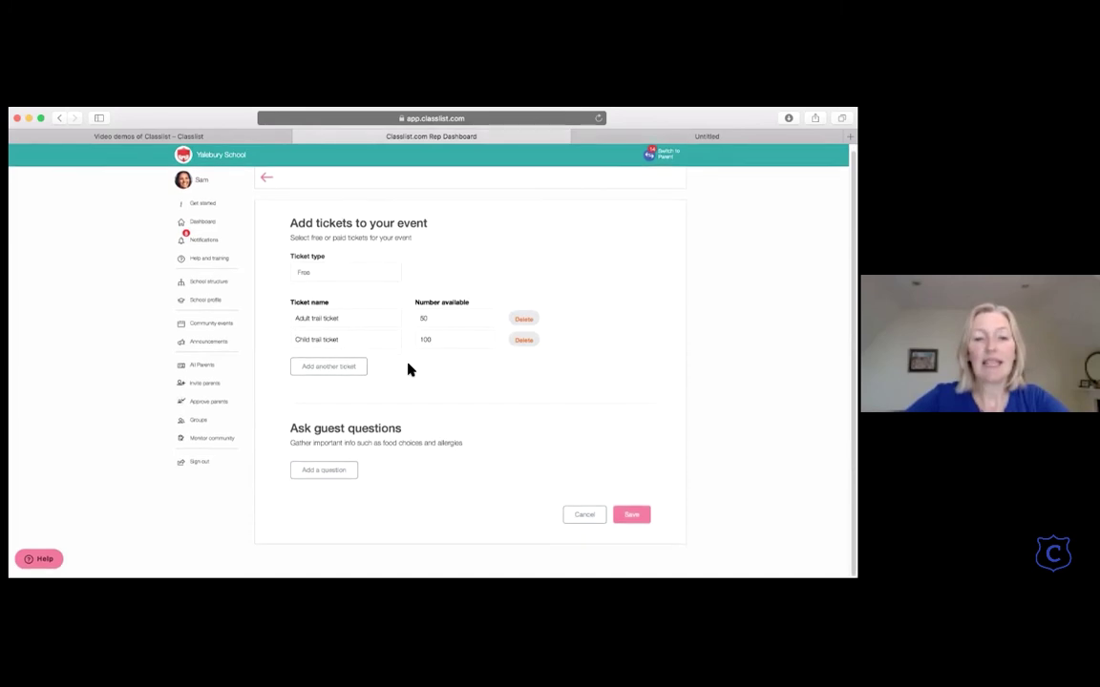
scroll(392, 370, down, 1)
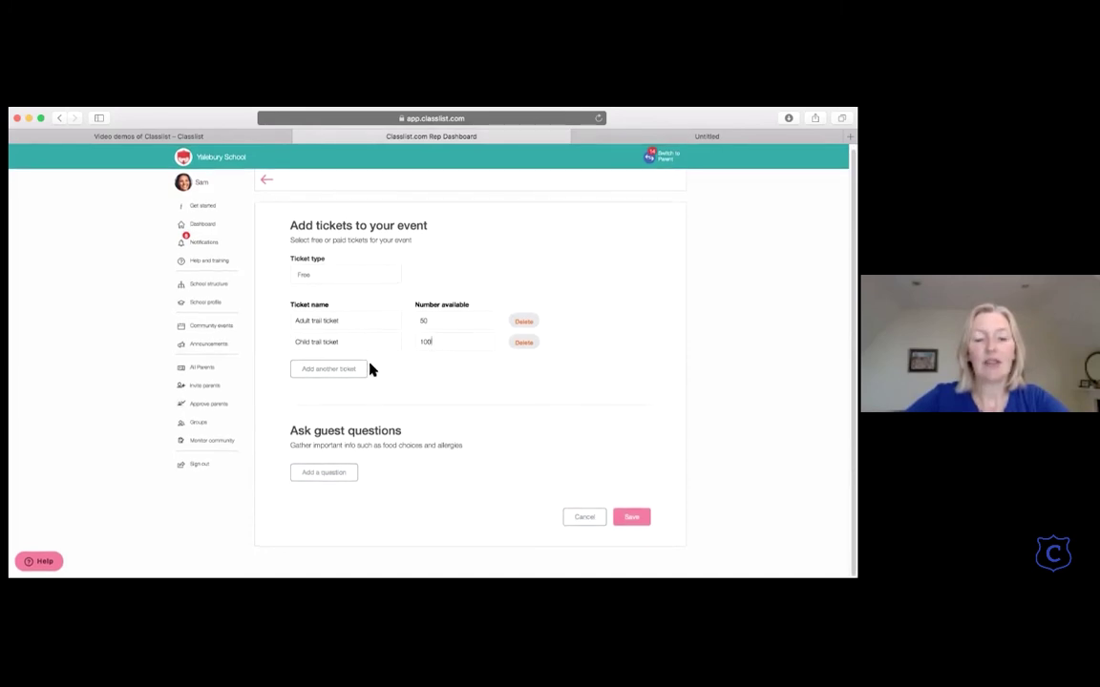
Step: Ask guests about allergies or health conditions, wanting a vegetarian meal, and disco pick-up
click(329, 475)
scroll(329, 476, down, 1)
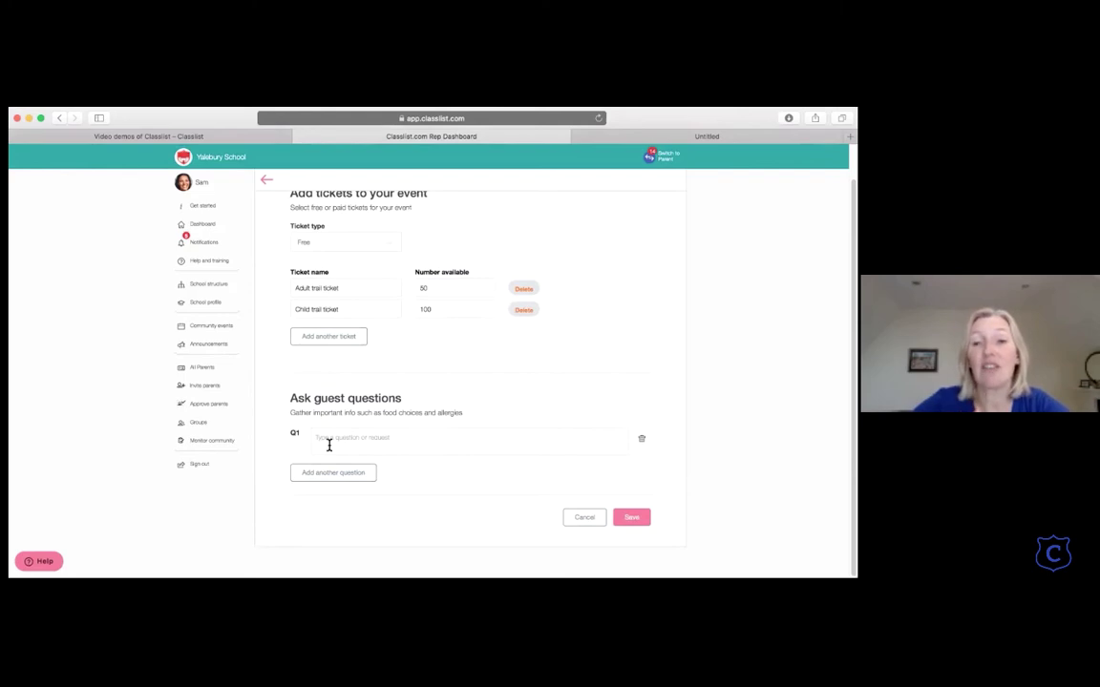
text(Do)
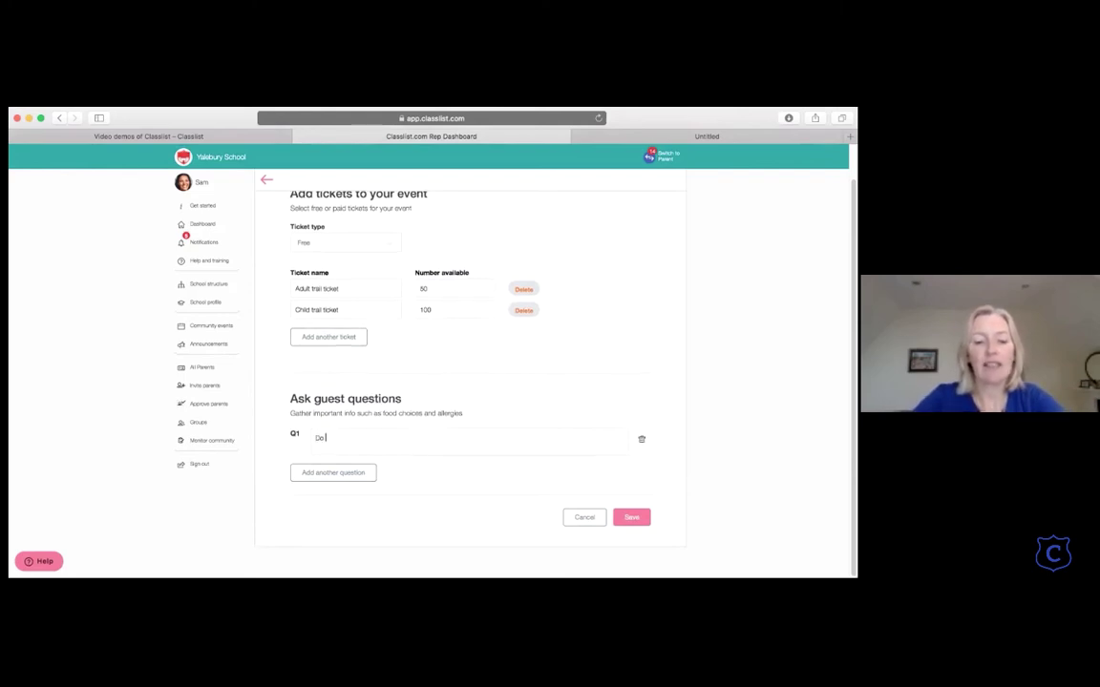
text( you hav)
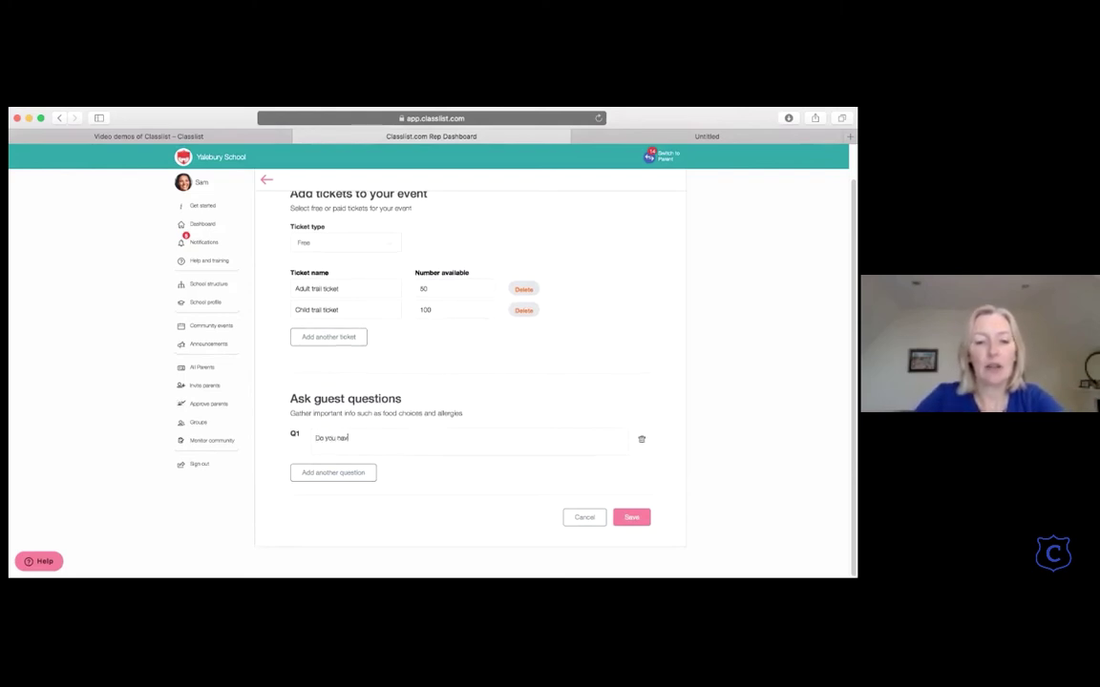
text(e any allergies)
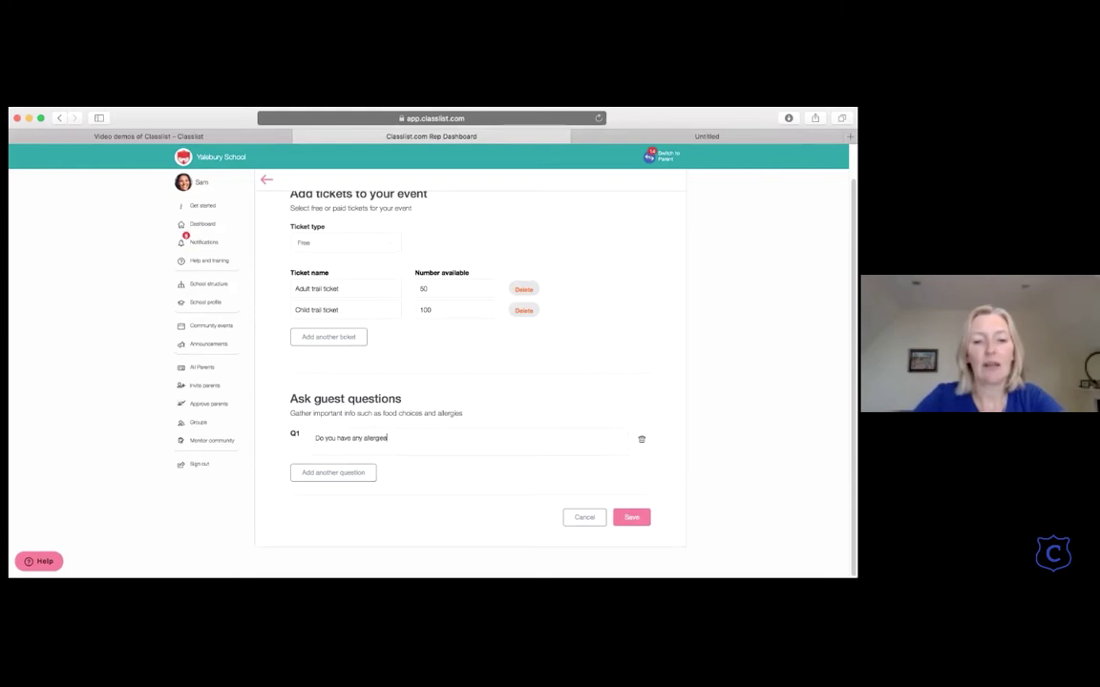
text( or health )
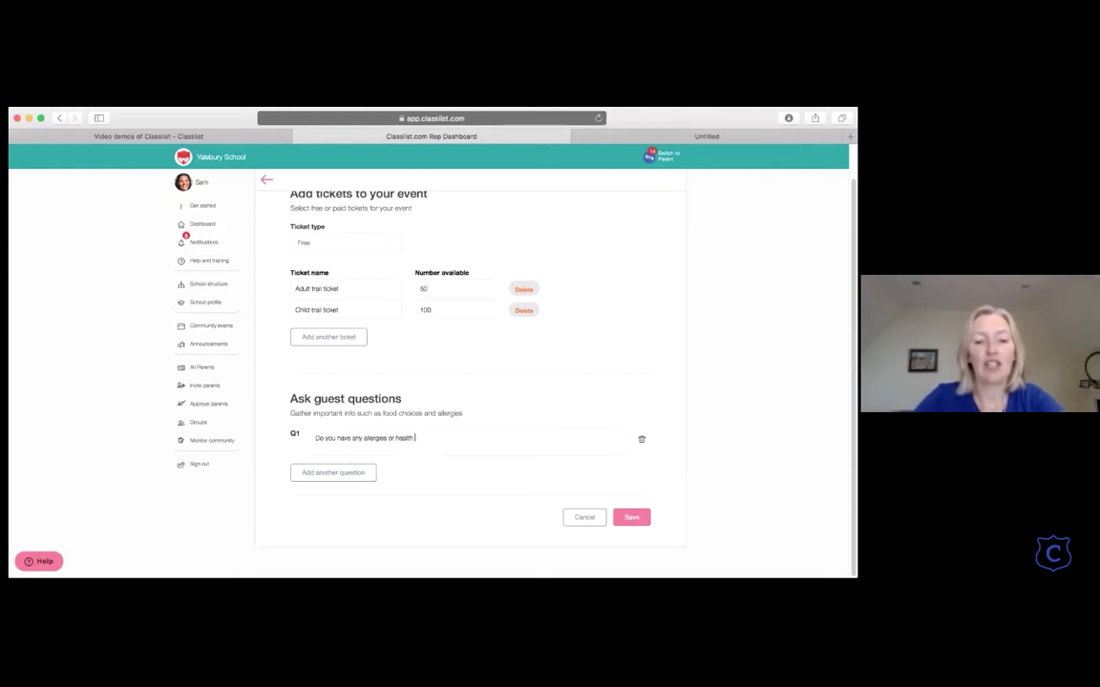
text(conditions that are )
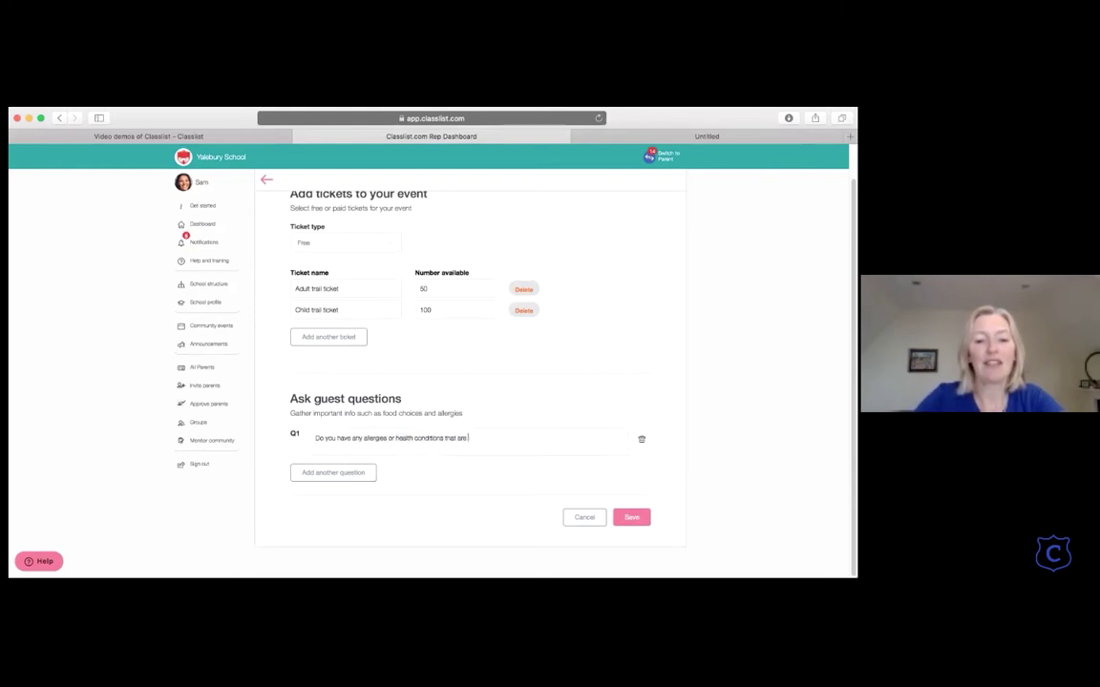
text(relevant)
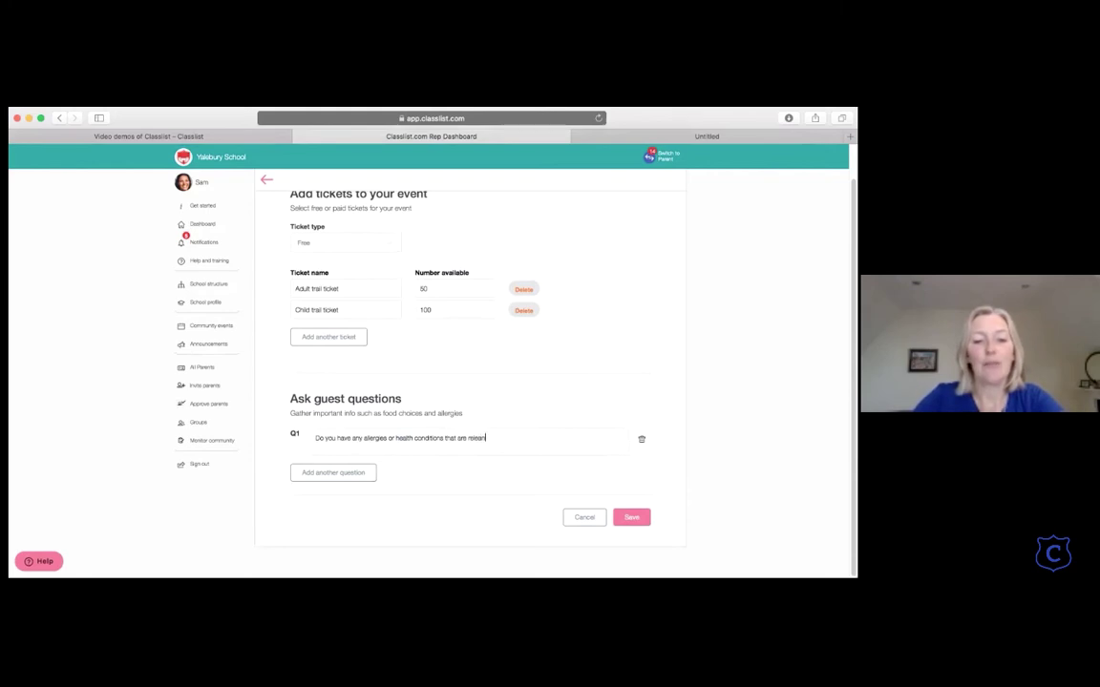
text(?)
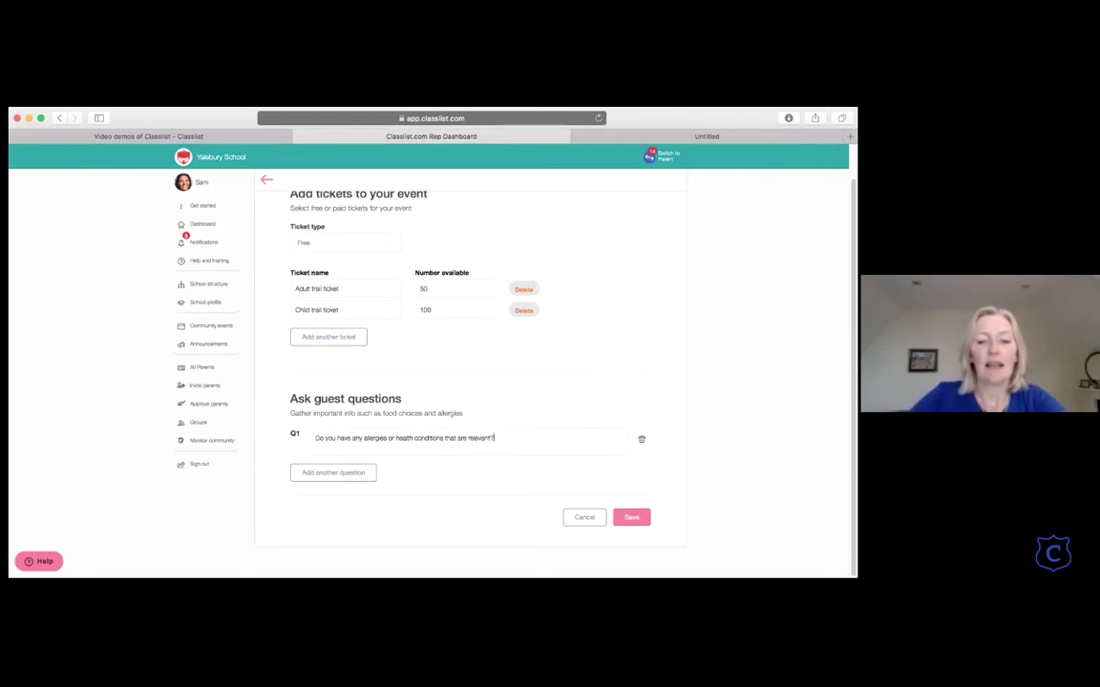
click(310, 476)
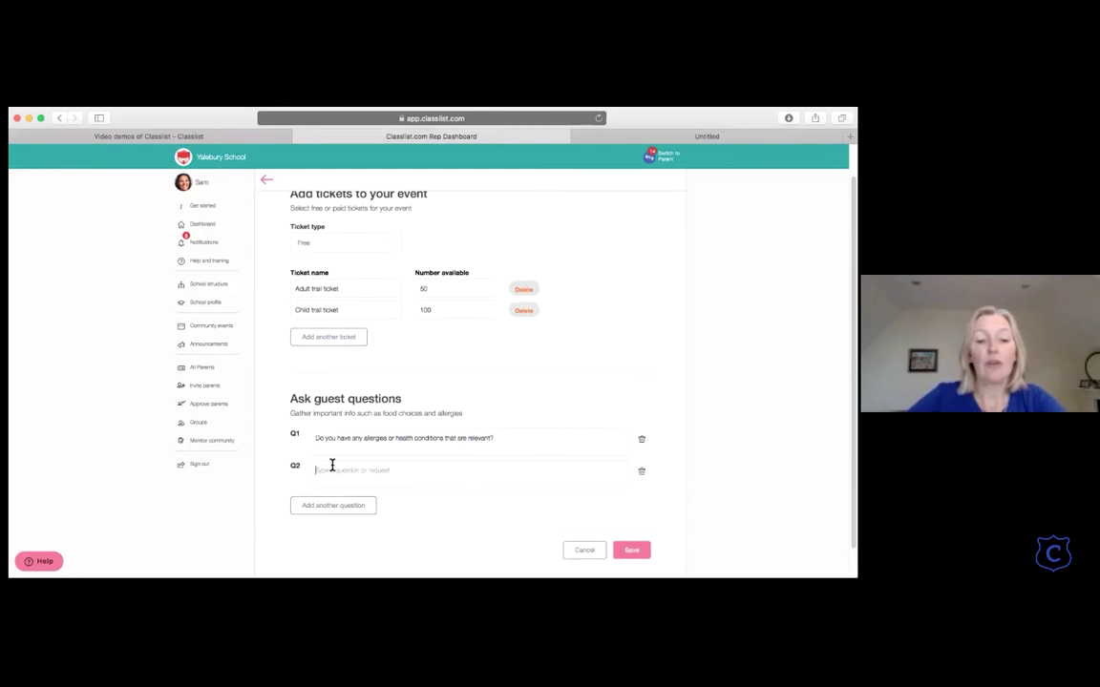
click(331, 468)
text(Are you)
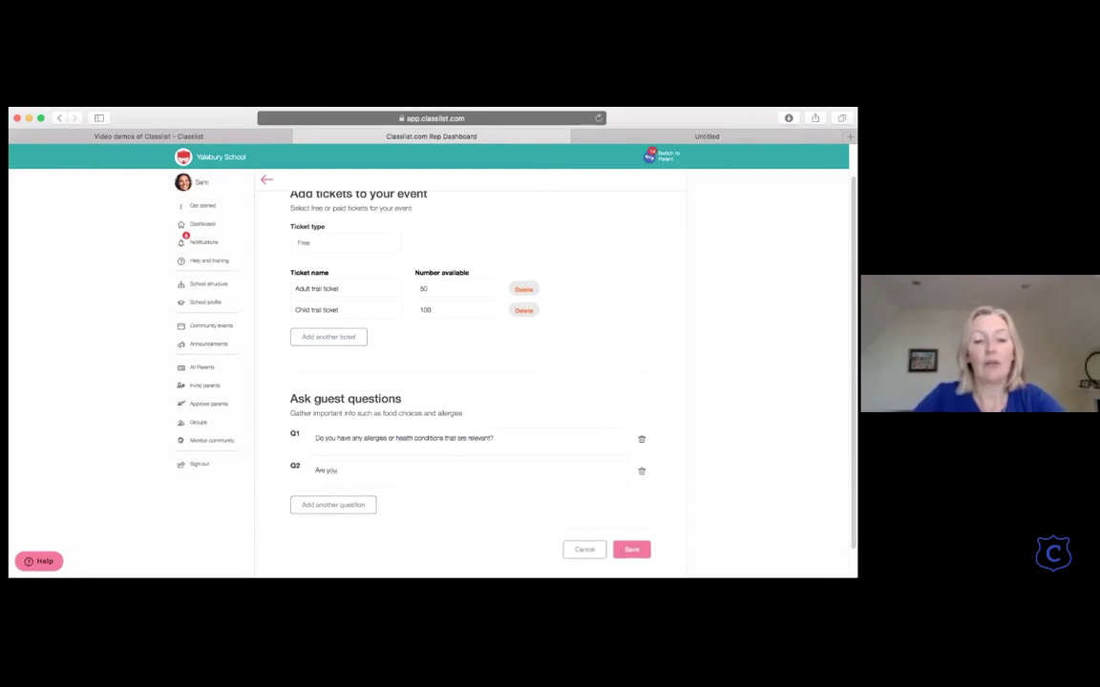
text( wanting a ve)
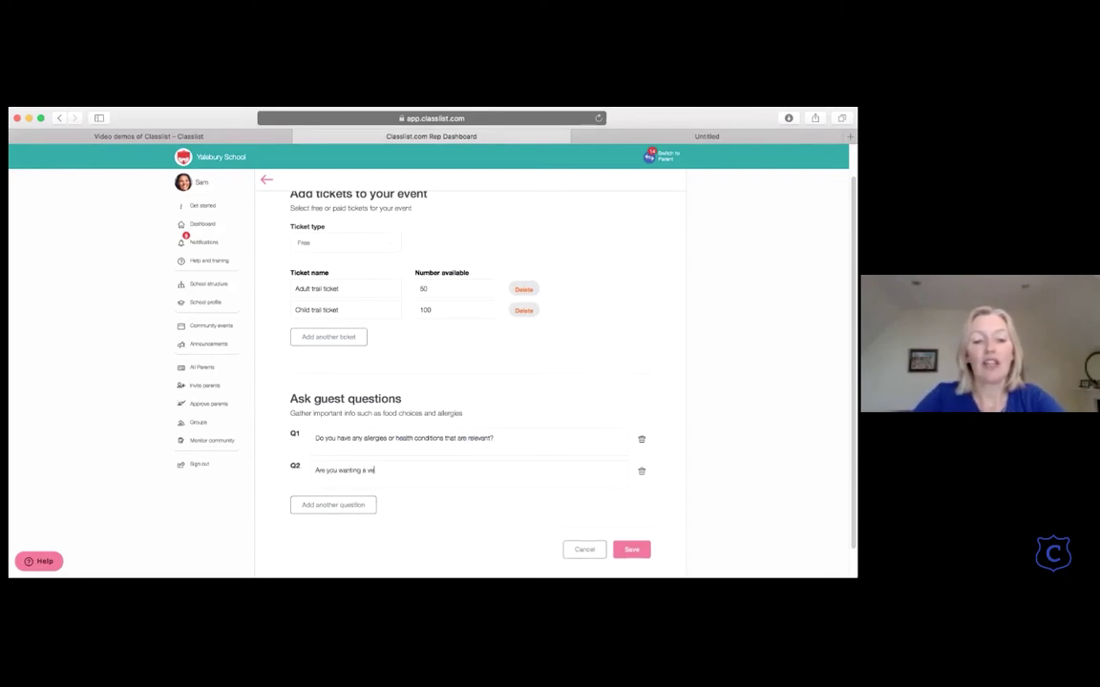
text(getarian )
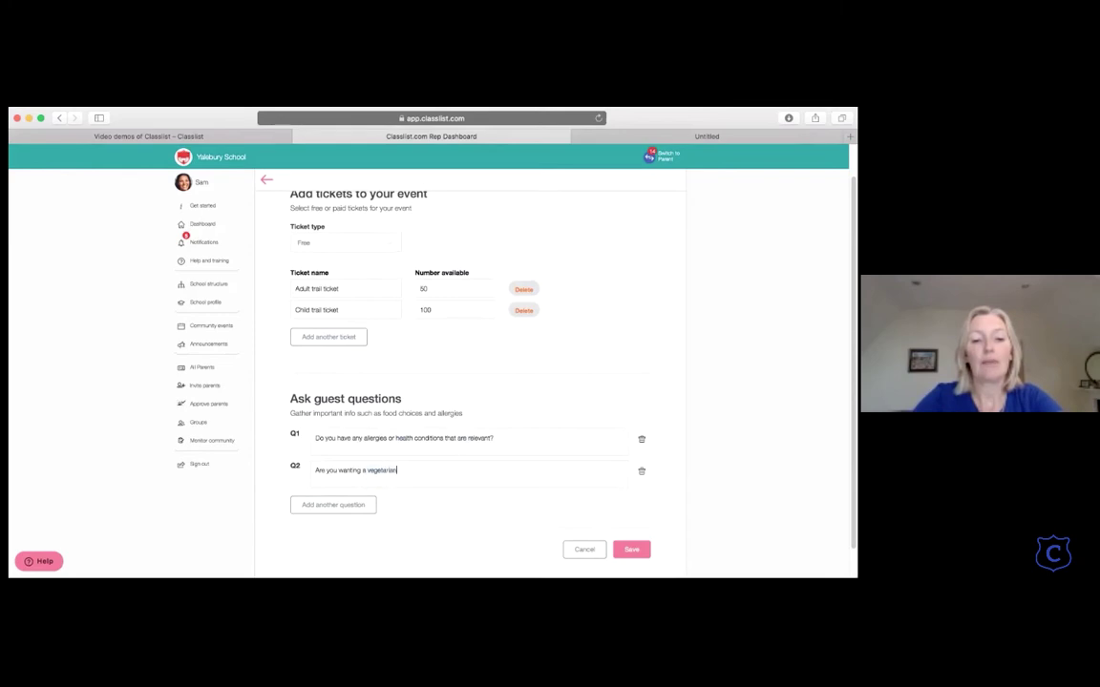
text(meal?)
click(321, 505)
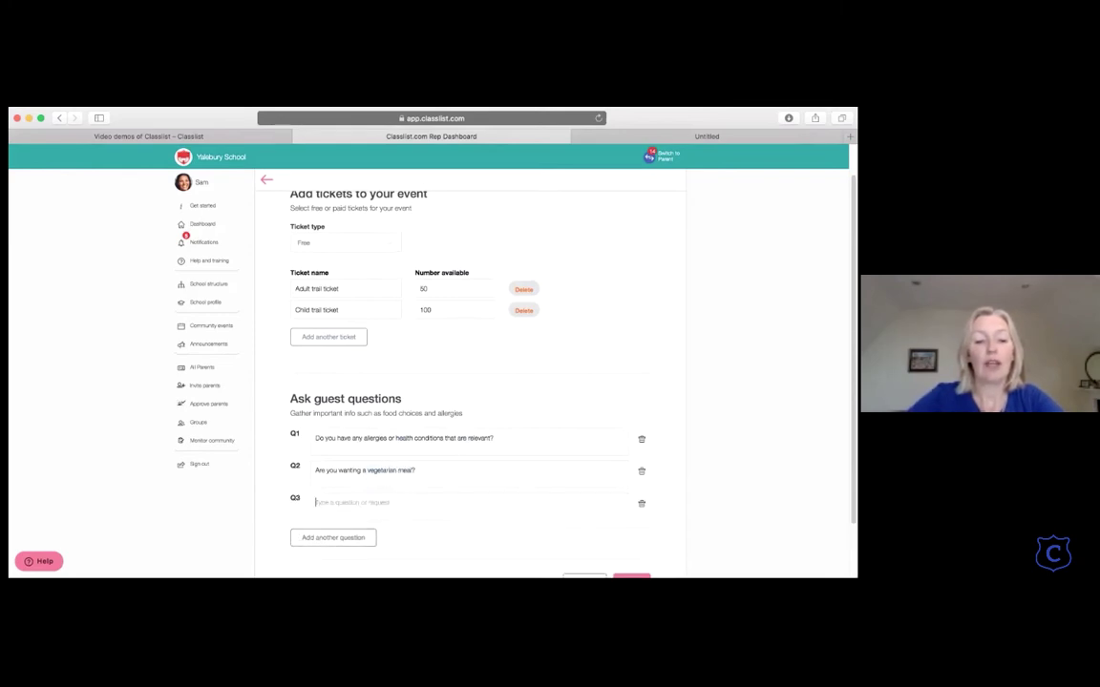
text(Who is picking up )
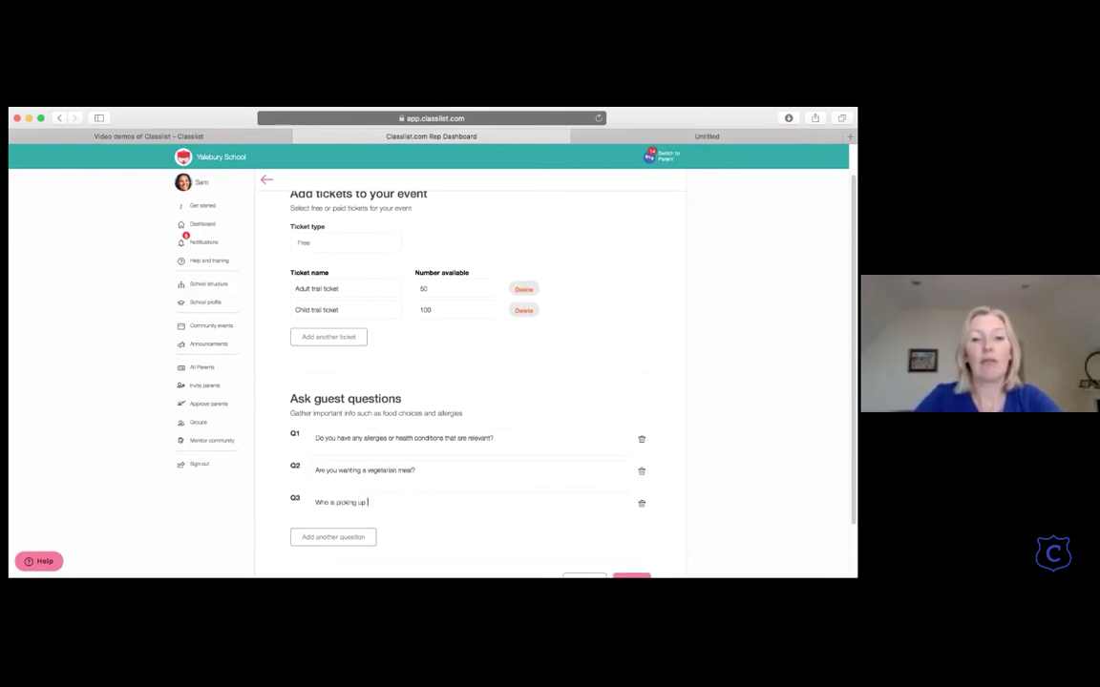
text(from the disco)
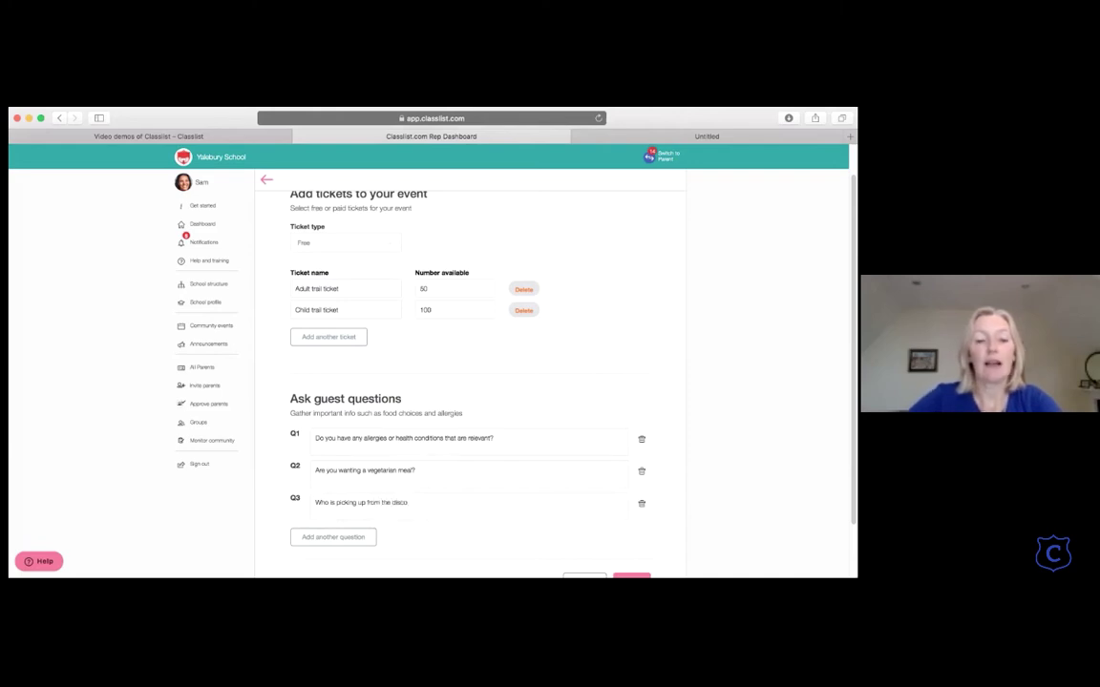
text(?)
scroll(339, 536, down, 2)
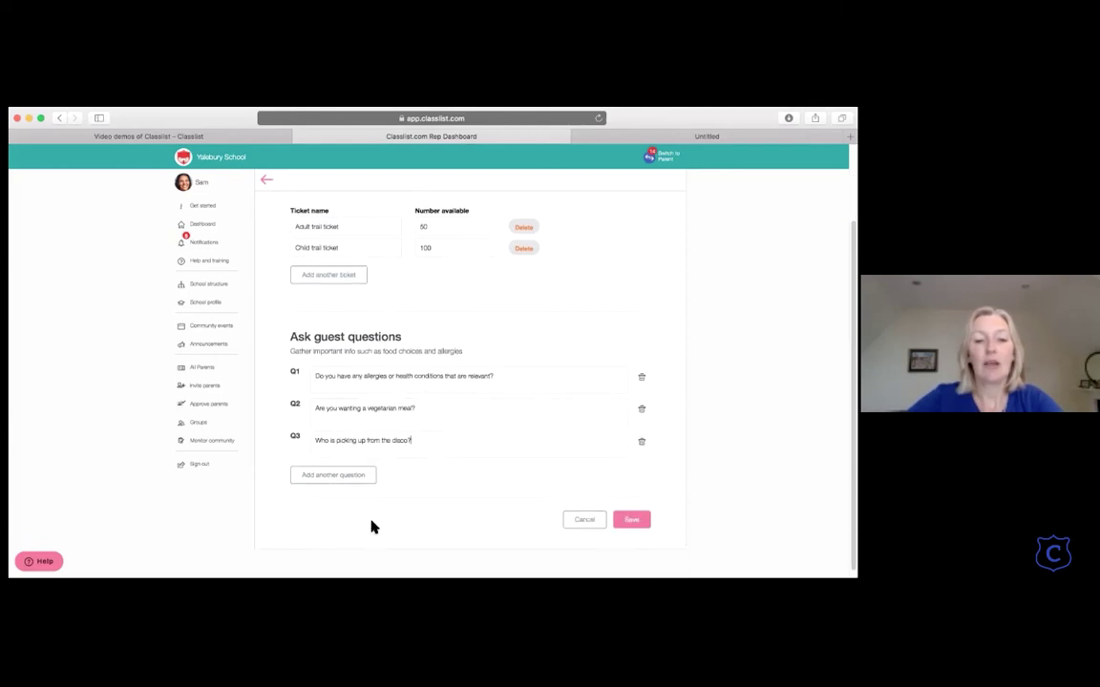
Step: Save the tickets and guest questions and start a new SignUp list for the event
click(632, 519)
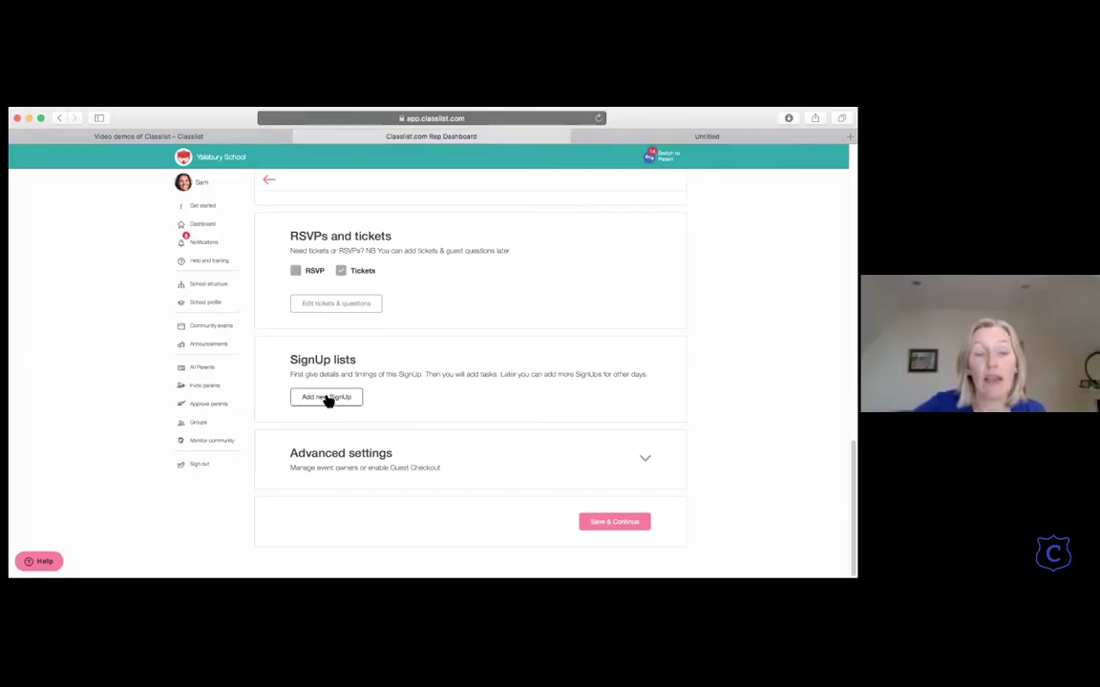
click(326, 398)
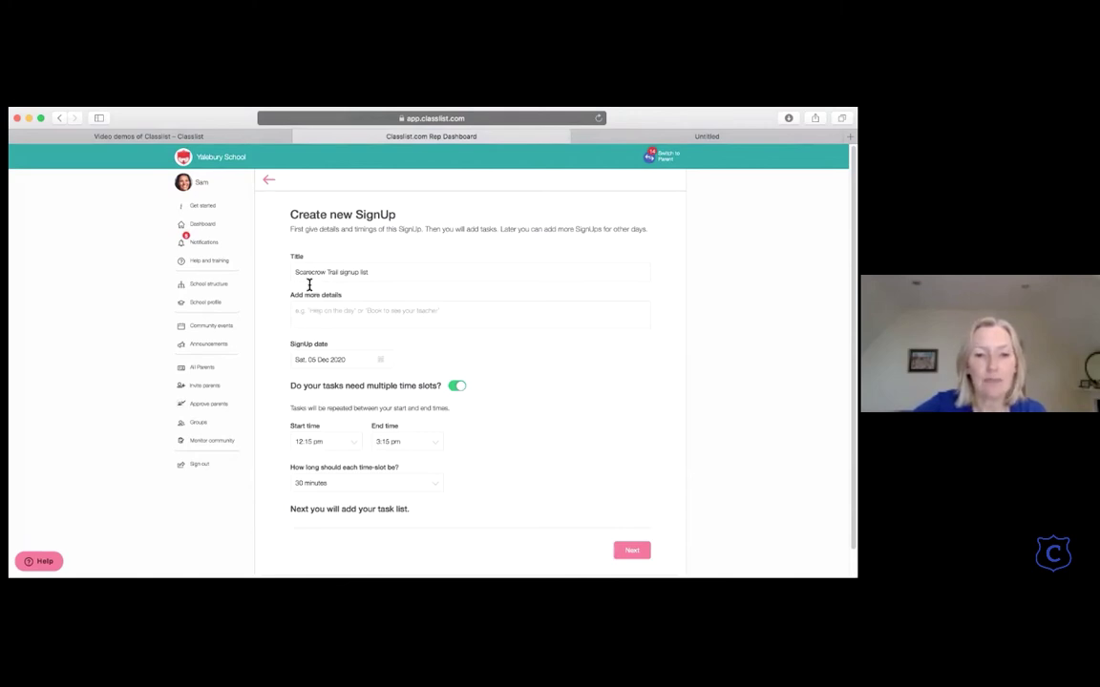
scroll(315, 286, down, 1)
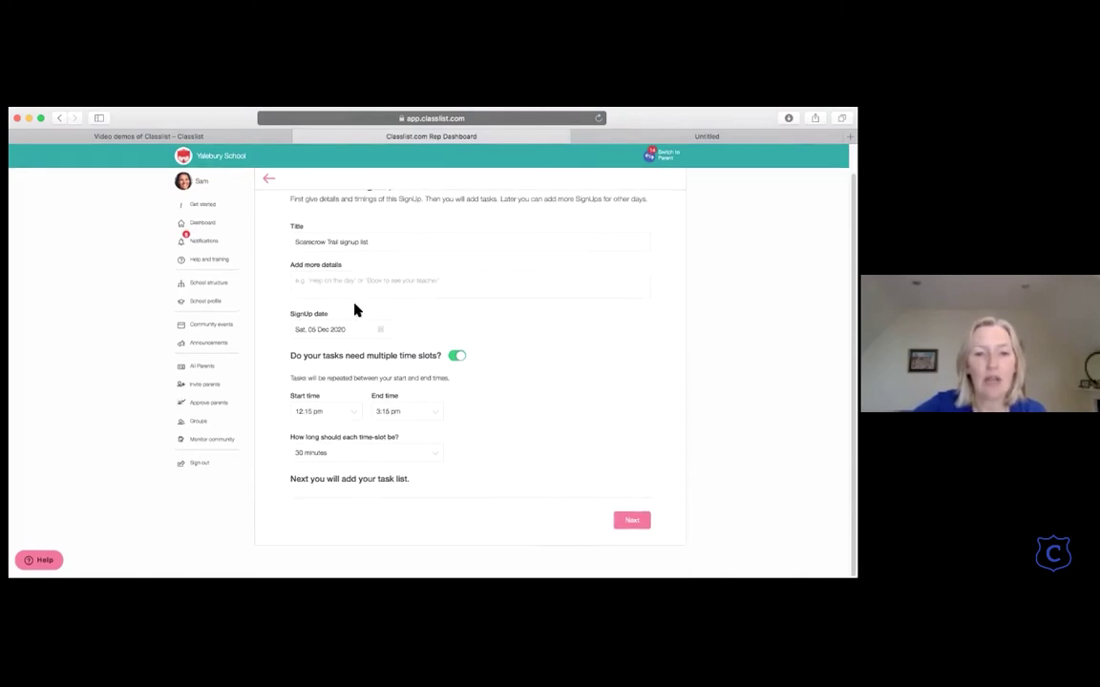
Step: Keep multiple 30-minute slots from 12:15 pm to 3:15 pm and create the SignUp
click(457, 359)
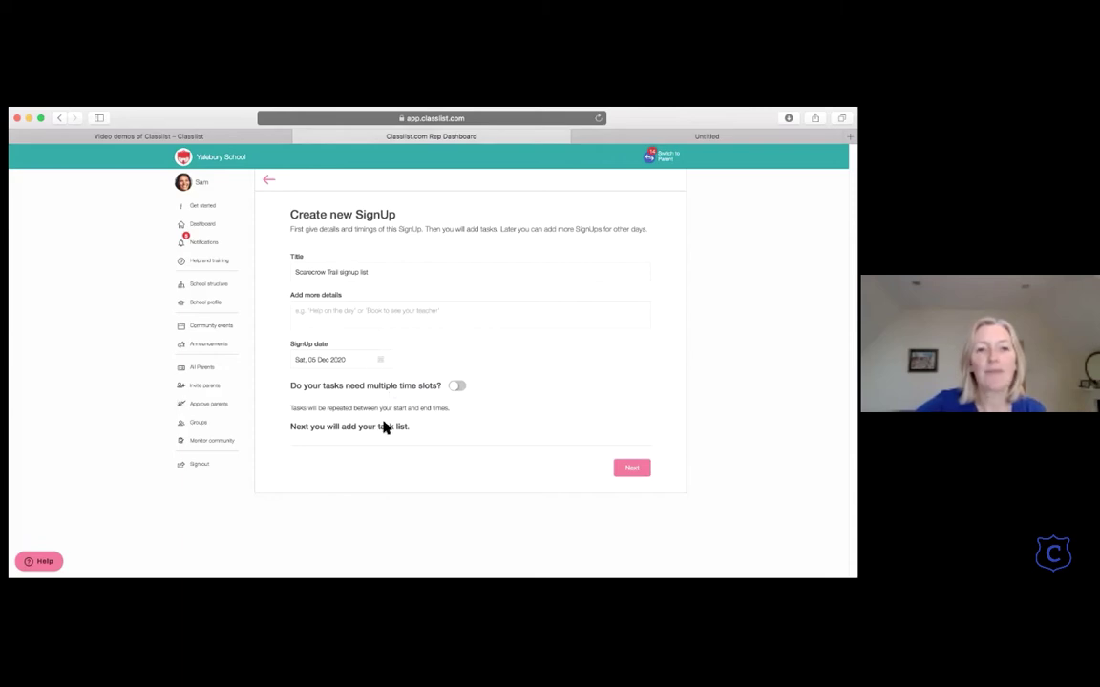
click(464, 387)
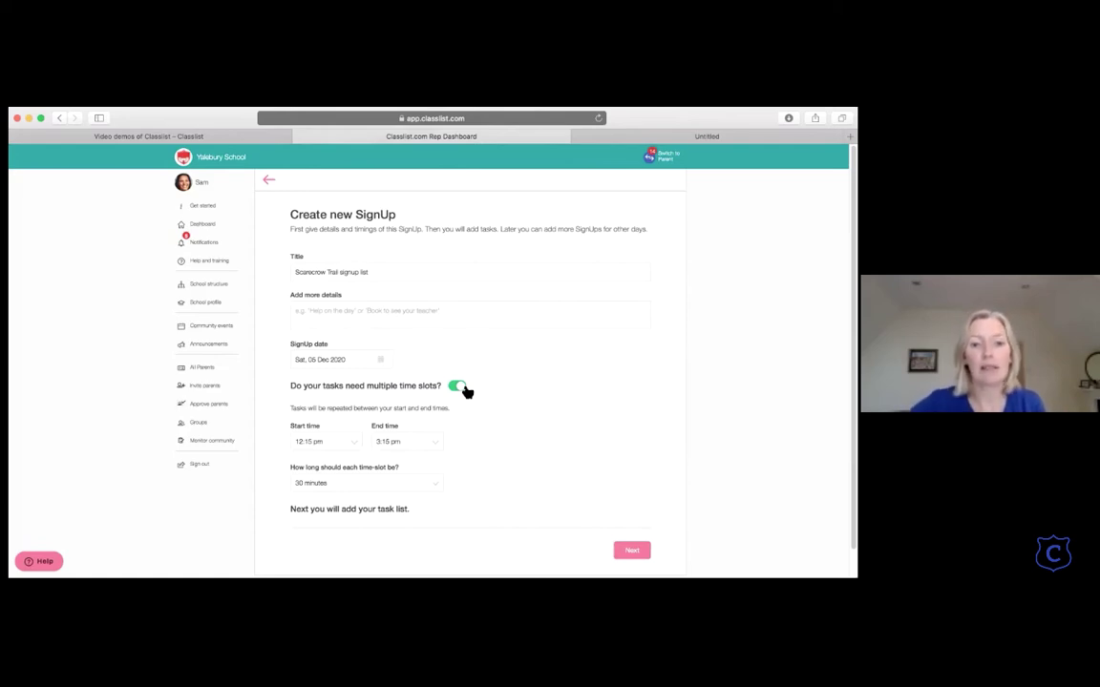
scroll(437, 393, down, 1)
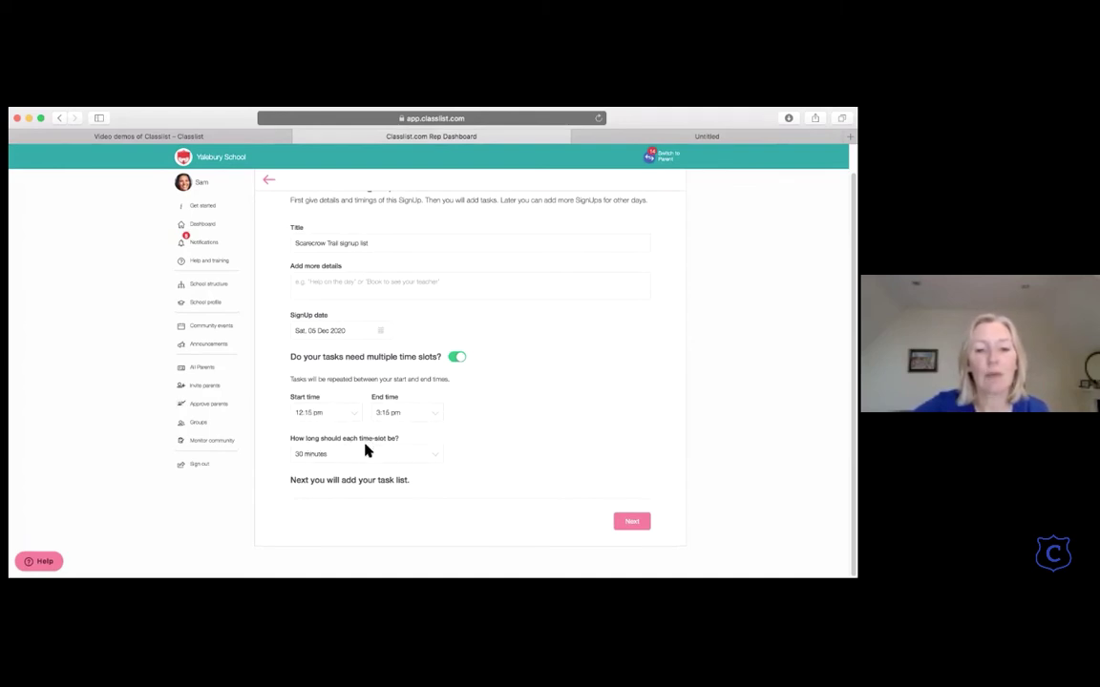
click(635, 523)
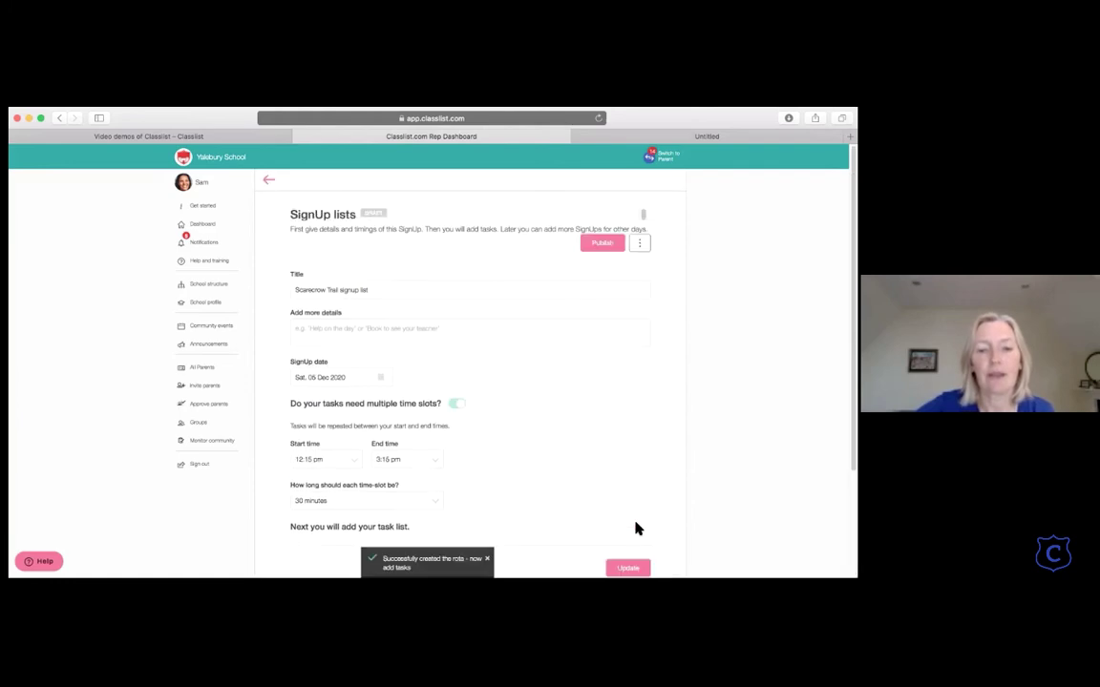
Step: Add and save the task 'Give out maps at start' with 2 people per slot
scroll(370, 374, down, 5)
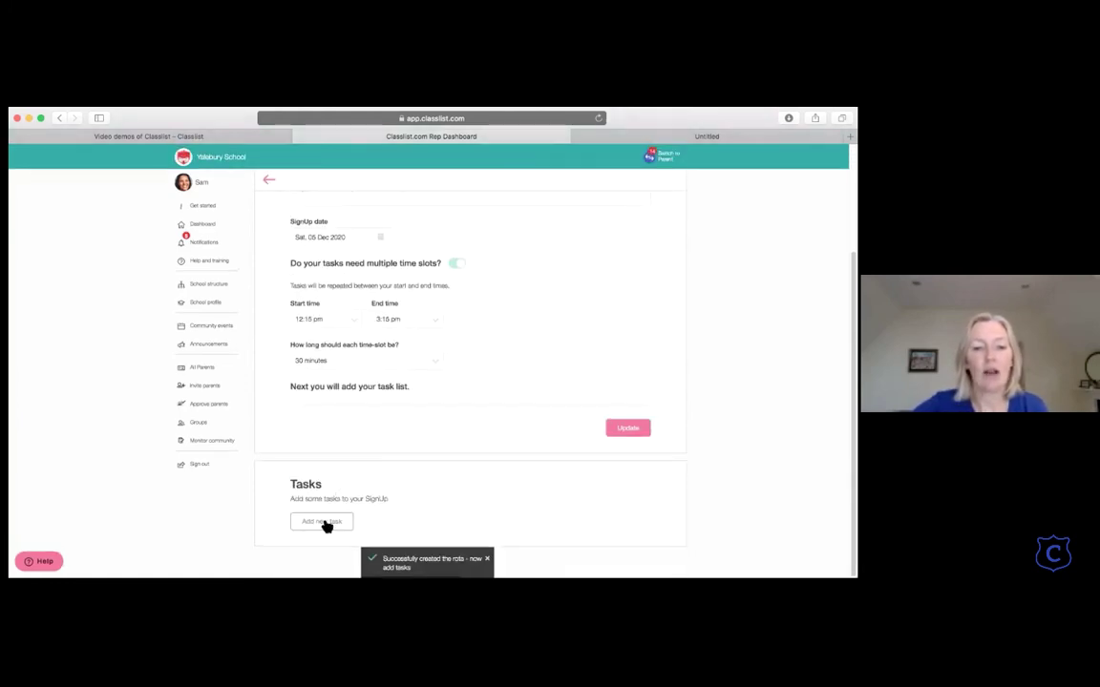
click(325, 524)
scroll(326, 525, down, 5)
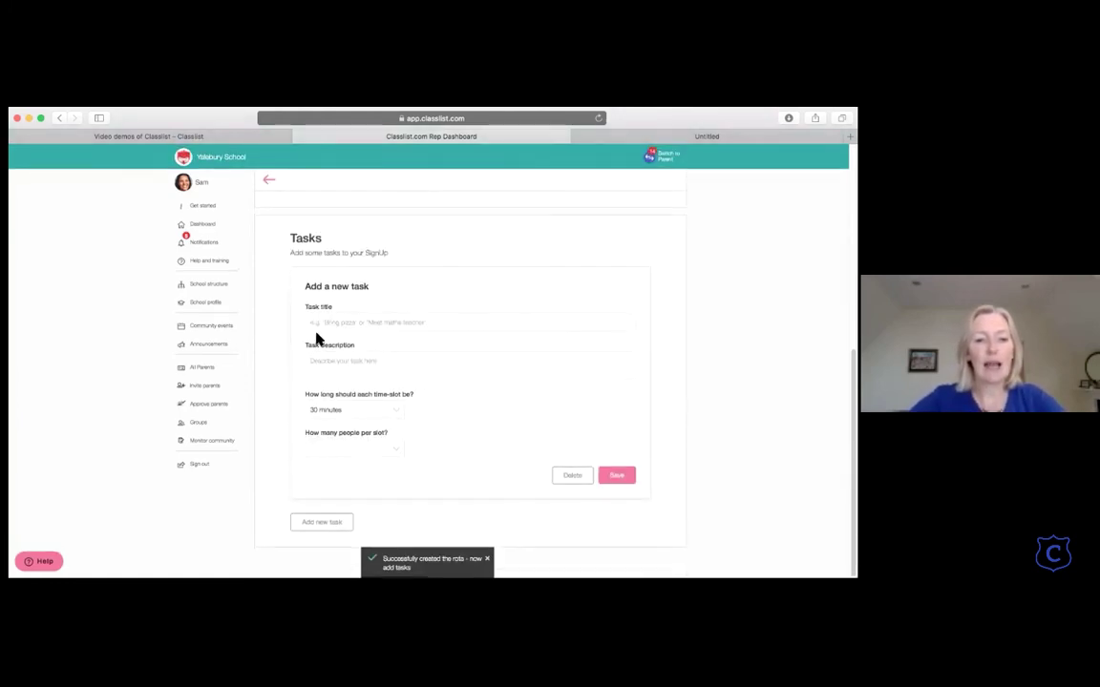
click(313, 322)
text(Give out maps at start)
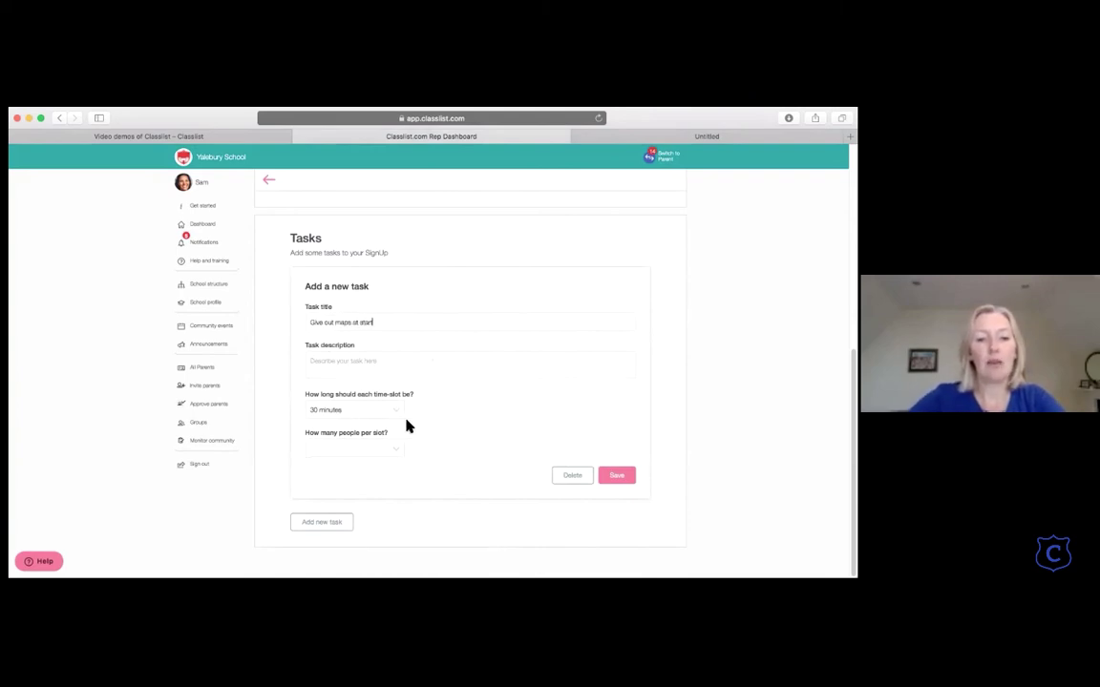
click(396, 452)
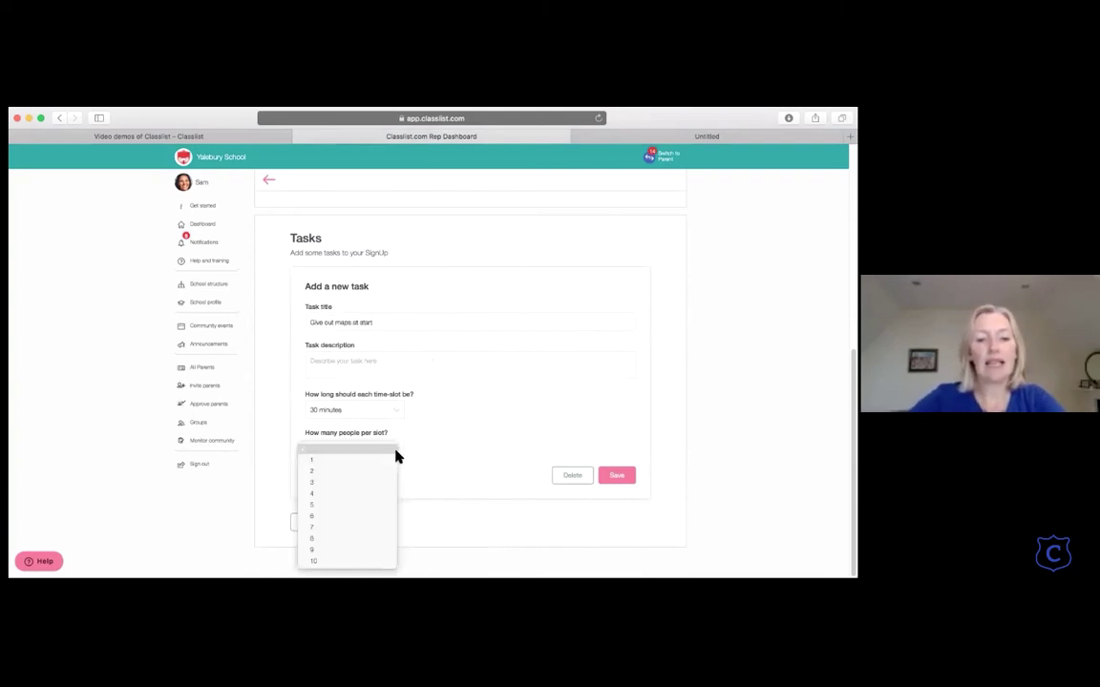
click(380, 470)
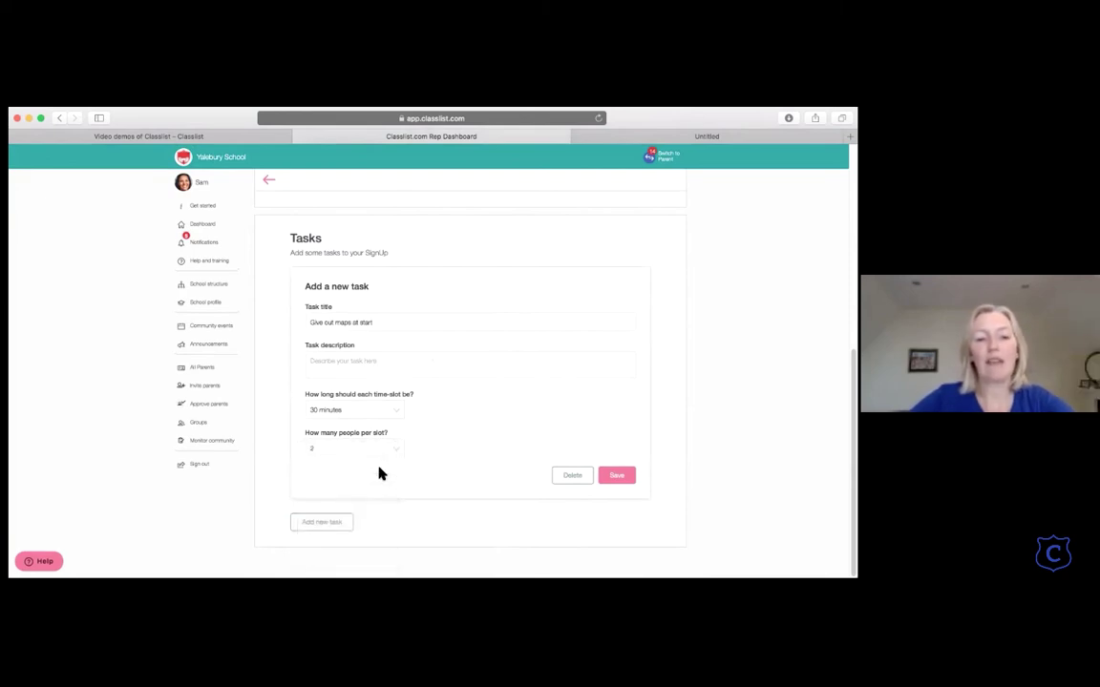
click(621, 477)
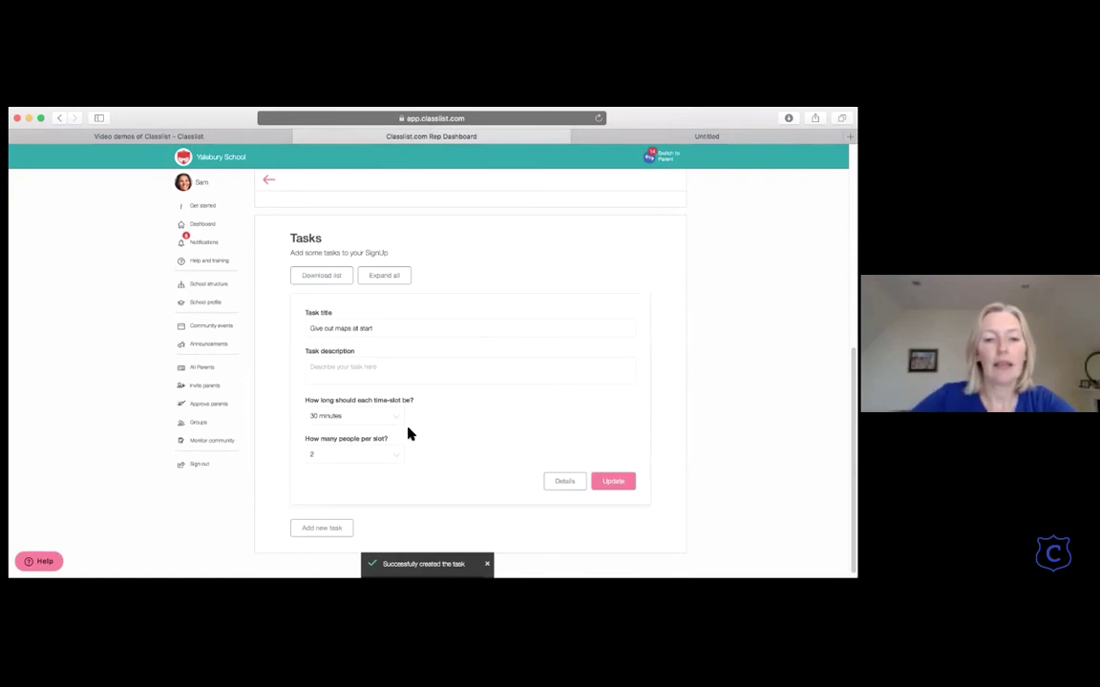
Step: Add and save the task 'Give out prizes at end of trail' with 2 people per slot
click(326, 522)
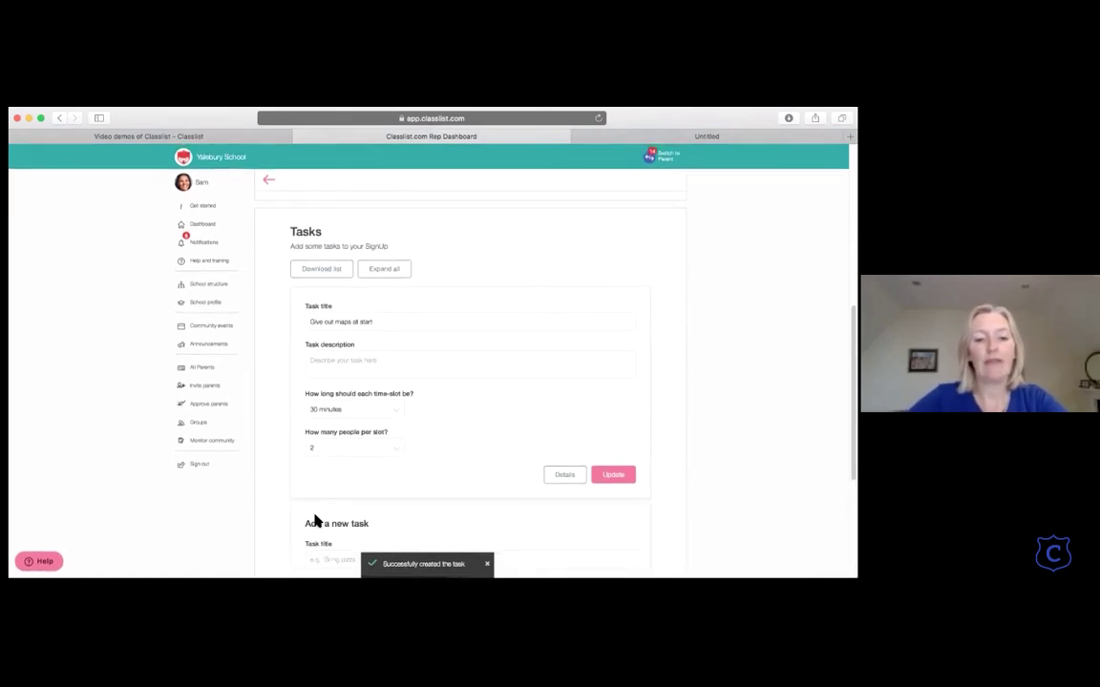
scroll(314, 520, down, 3)
click(319, 385)
text(Give)
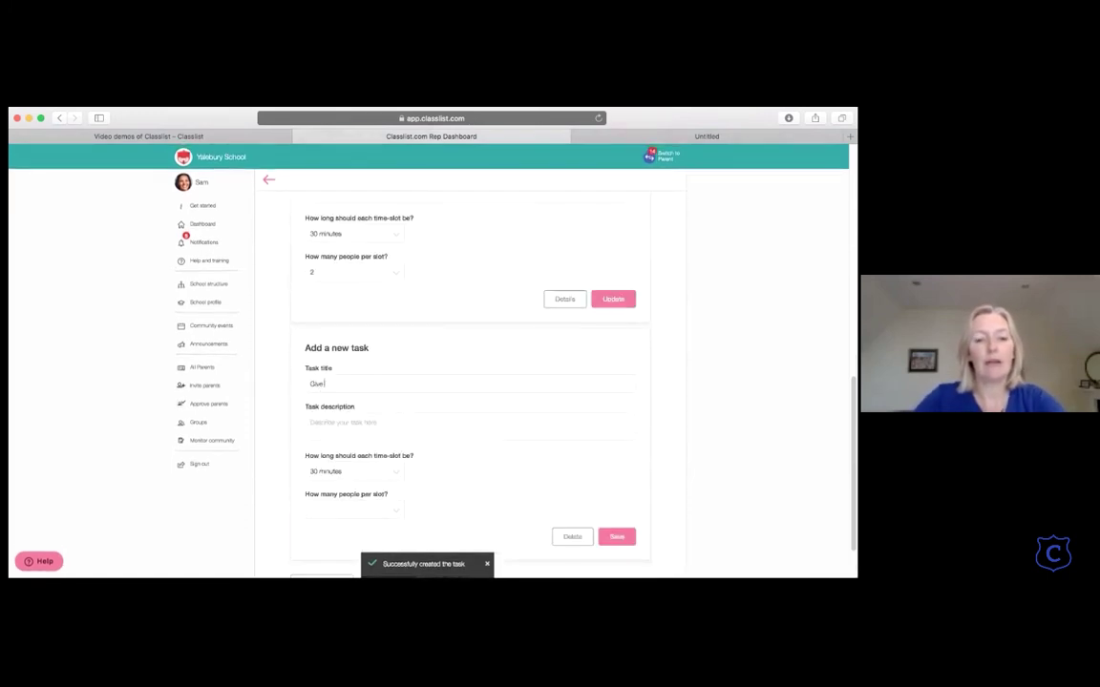
text( out prizes)
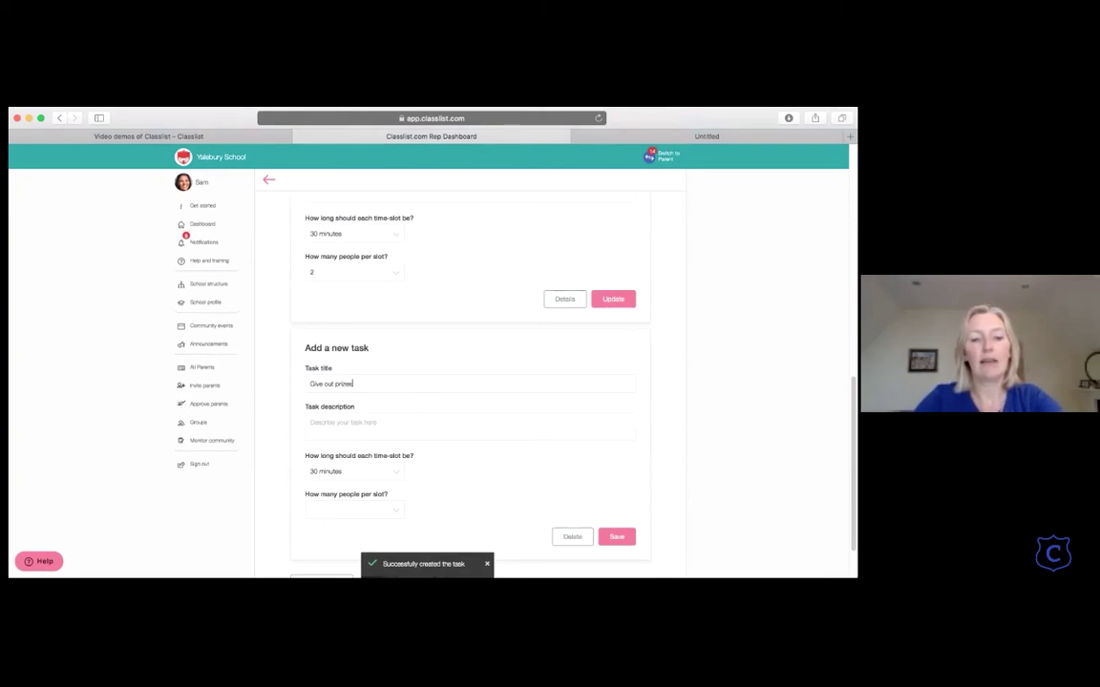
text( at end of term)
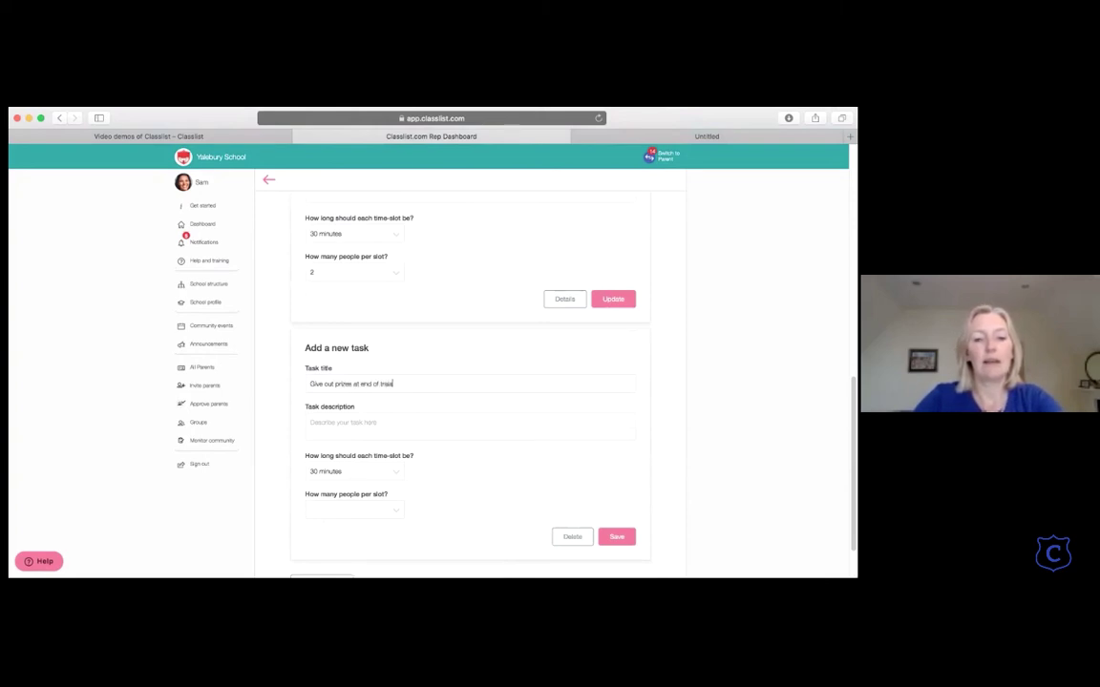
click(386, 510)
click(368, 538)
scroll(366, 537, down, 3)
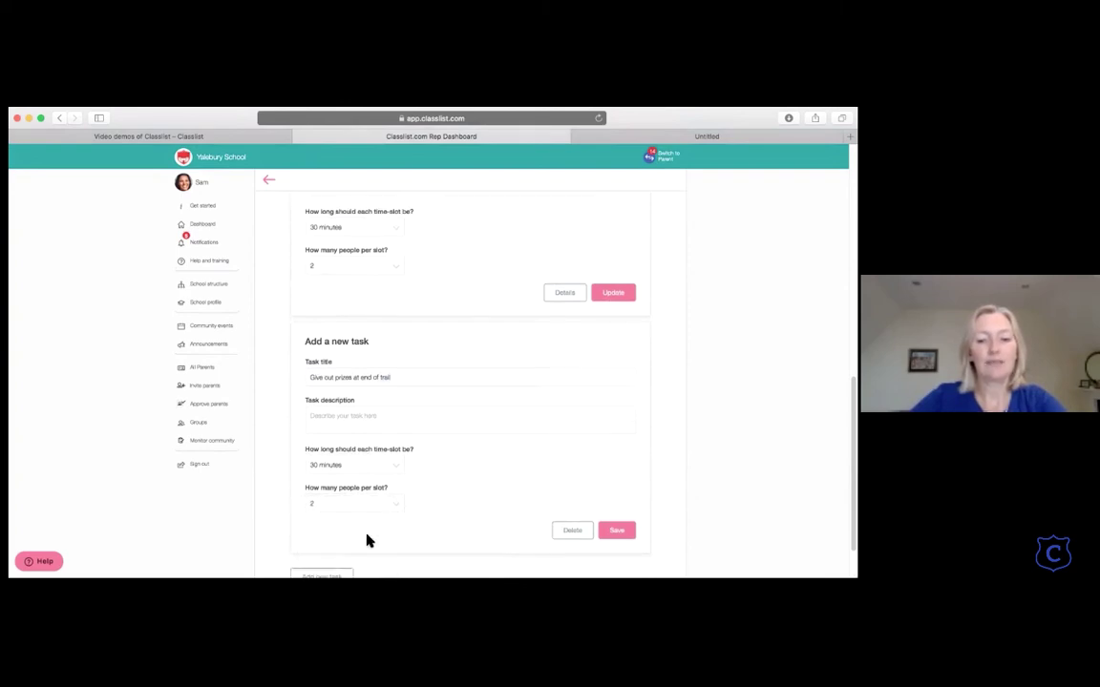
click(618, 477)
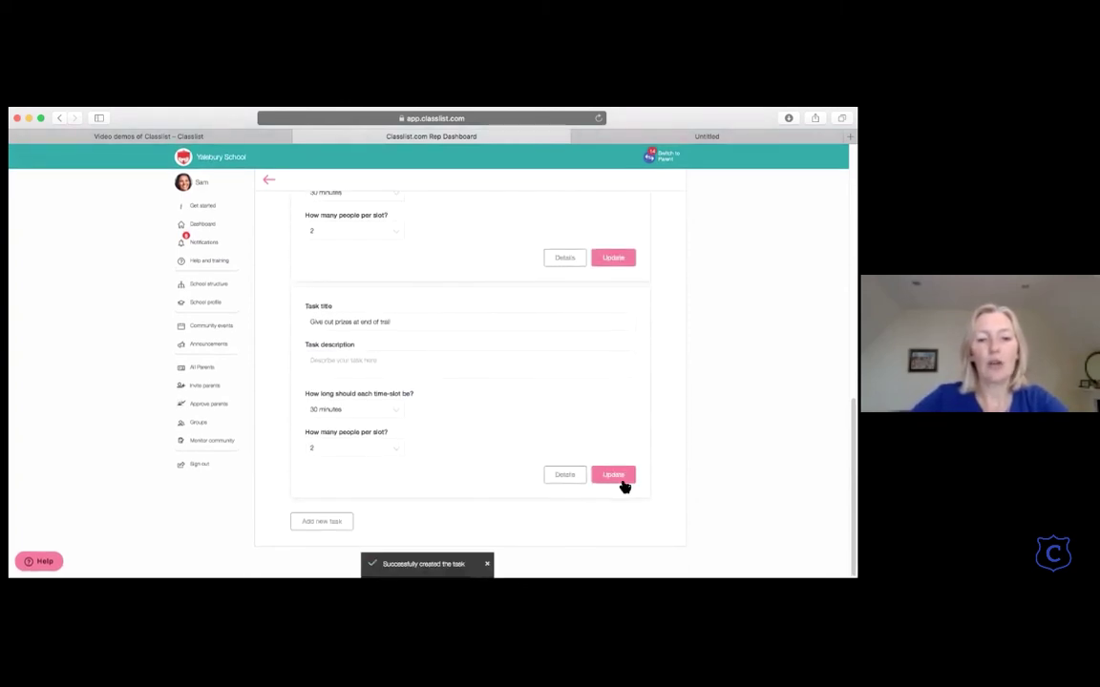
scroll(487, 391, up, 10)
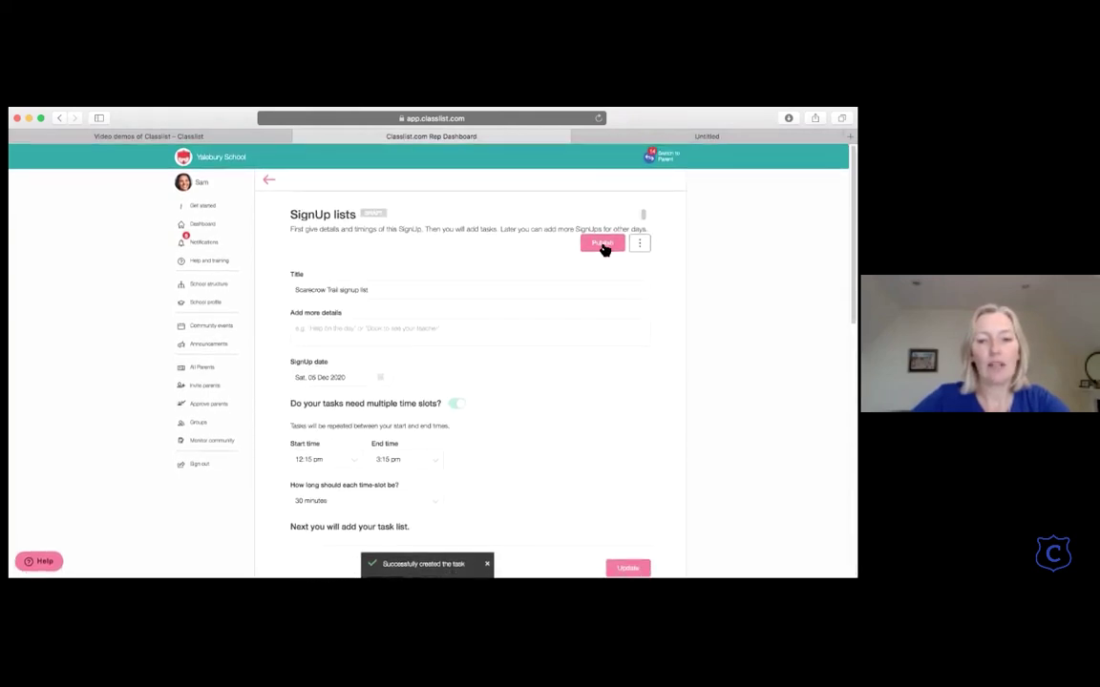
Step: Publish the signup list live, then expand Advanced settings on the event page
click(603, 245)
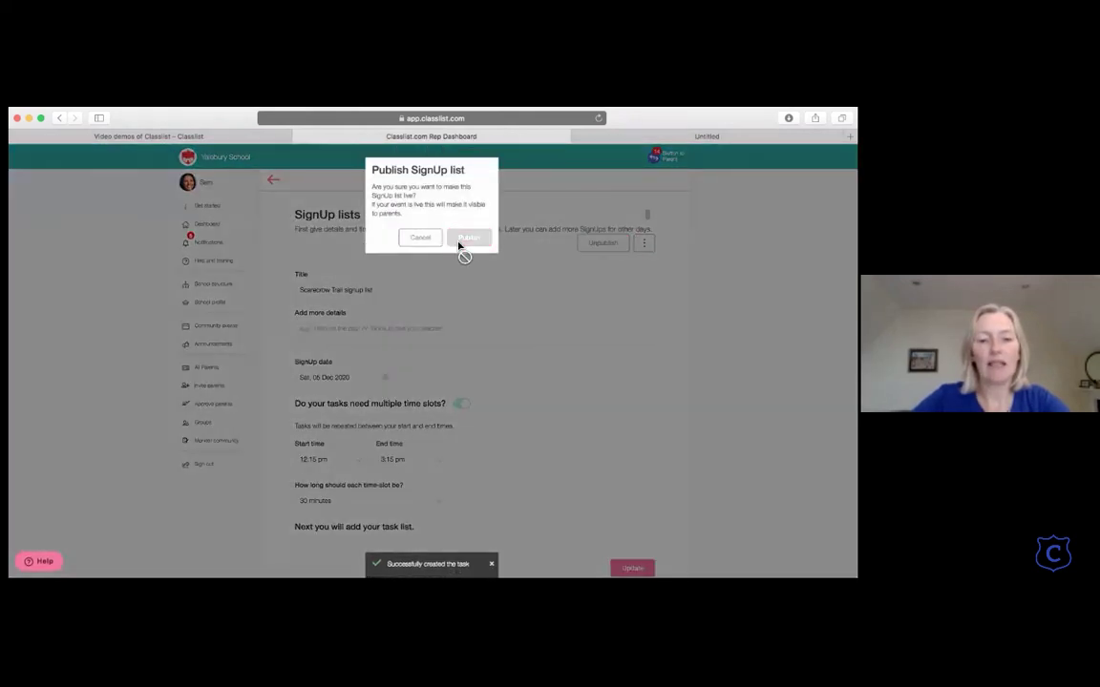
click(464, 245)
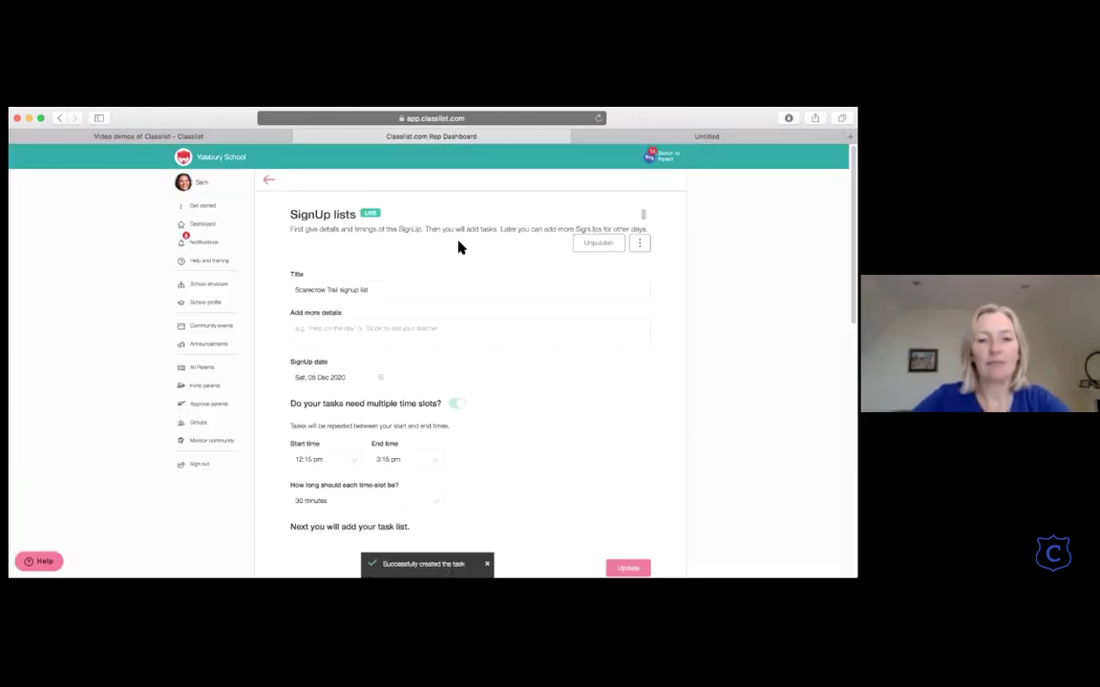
click(270, 179)
scroll(378, 346, down, 10)
scroll(378, 348, down, 10)
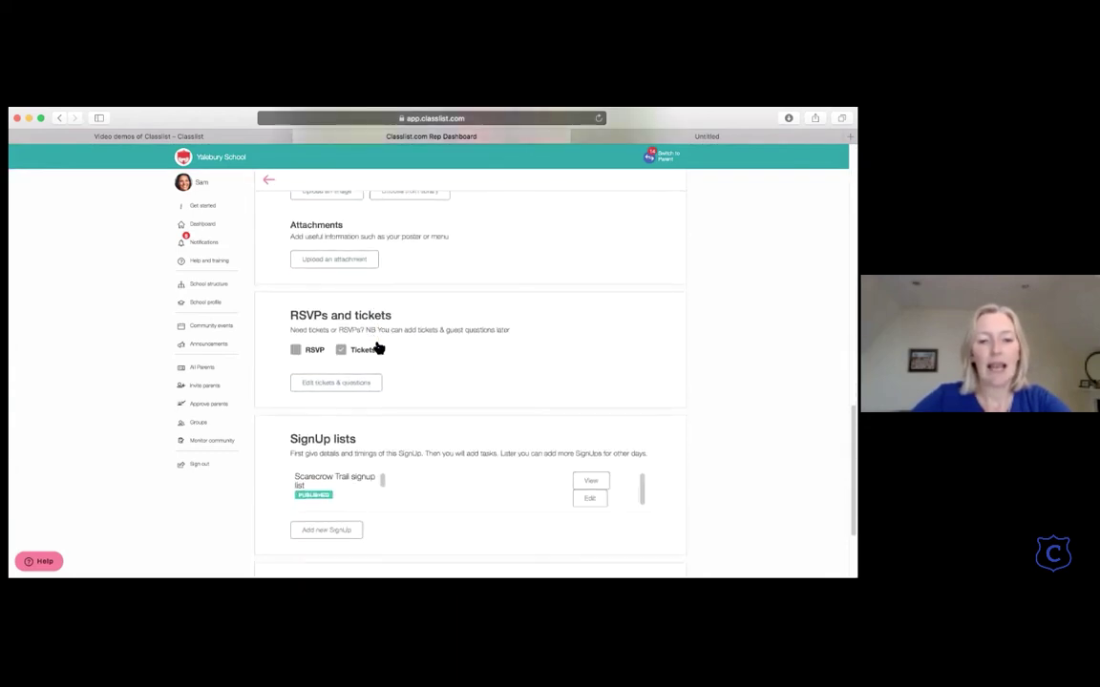
click(647, 463)
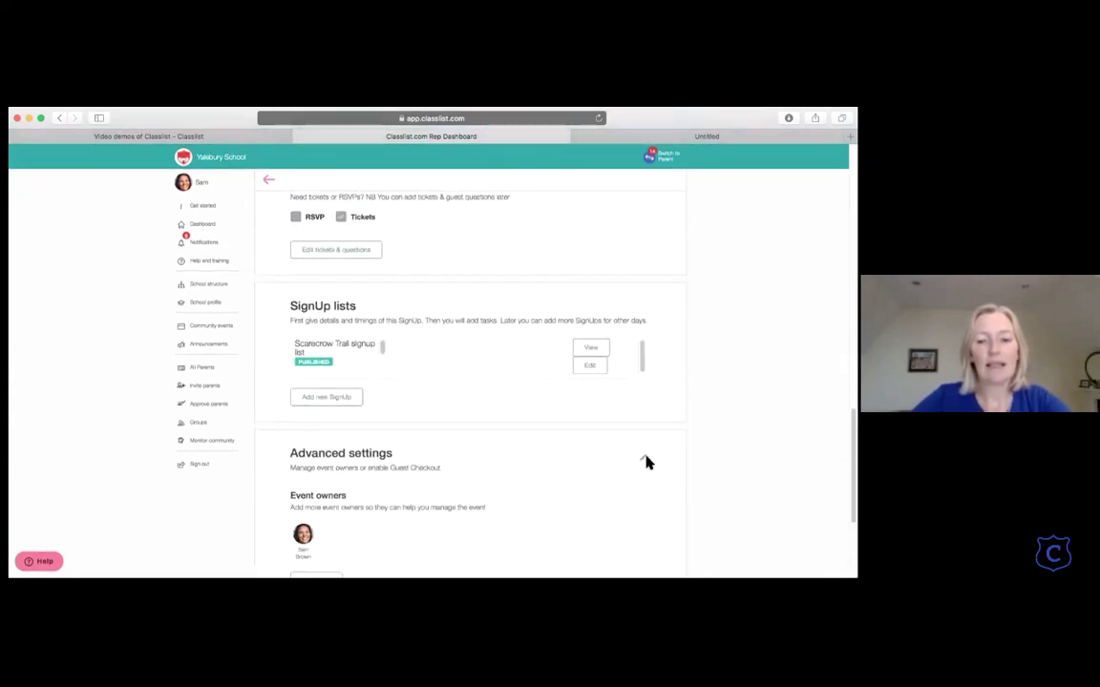
scroll(511, 445, down, 4)
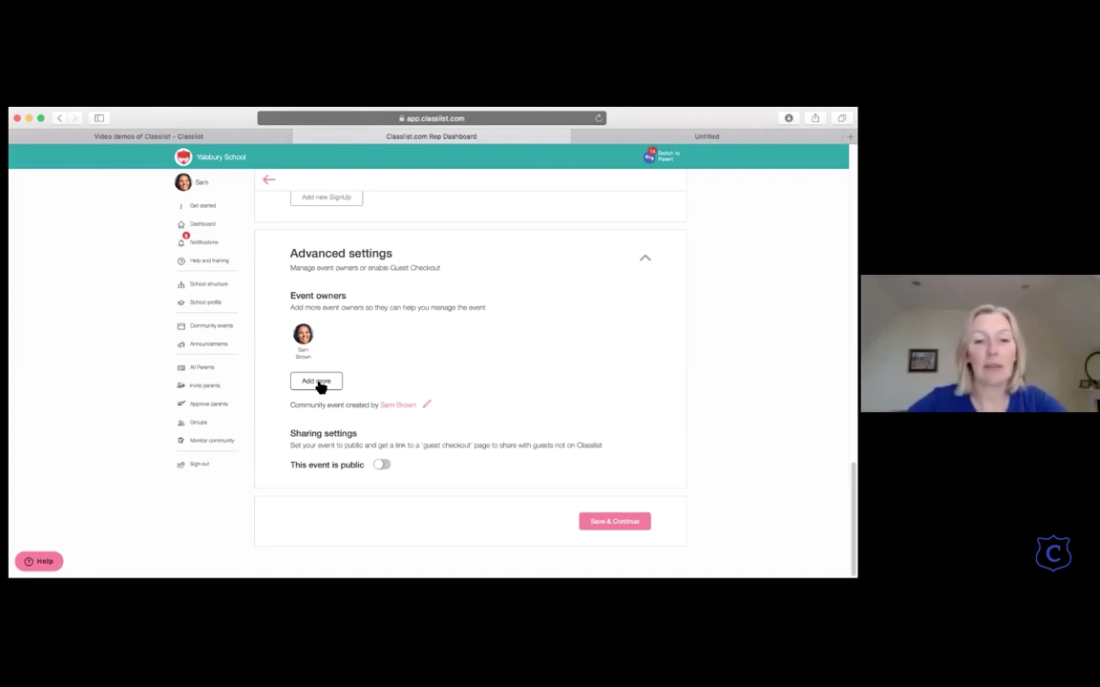
Step: Add a second member as an owner of the event
click(318, 382)
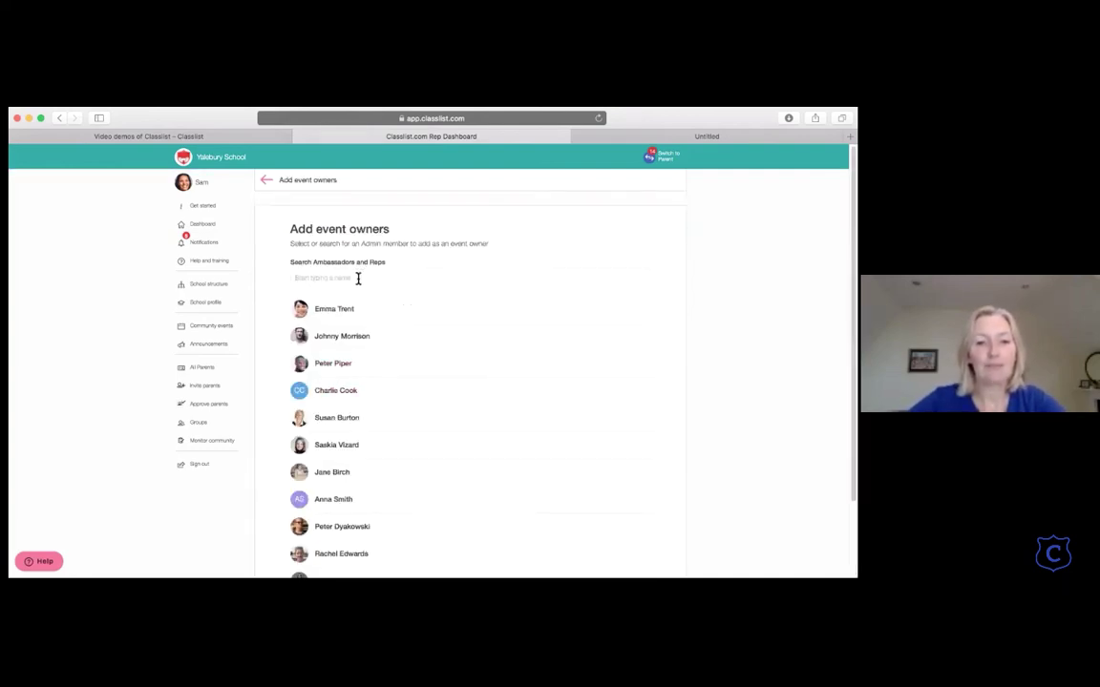
scroll(354, 369, down, 1)
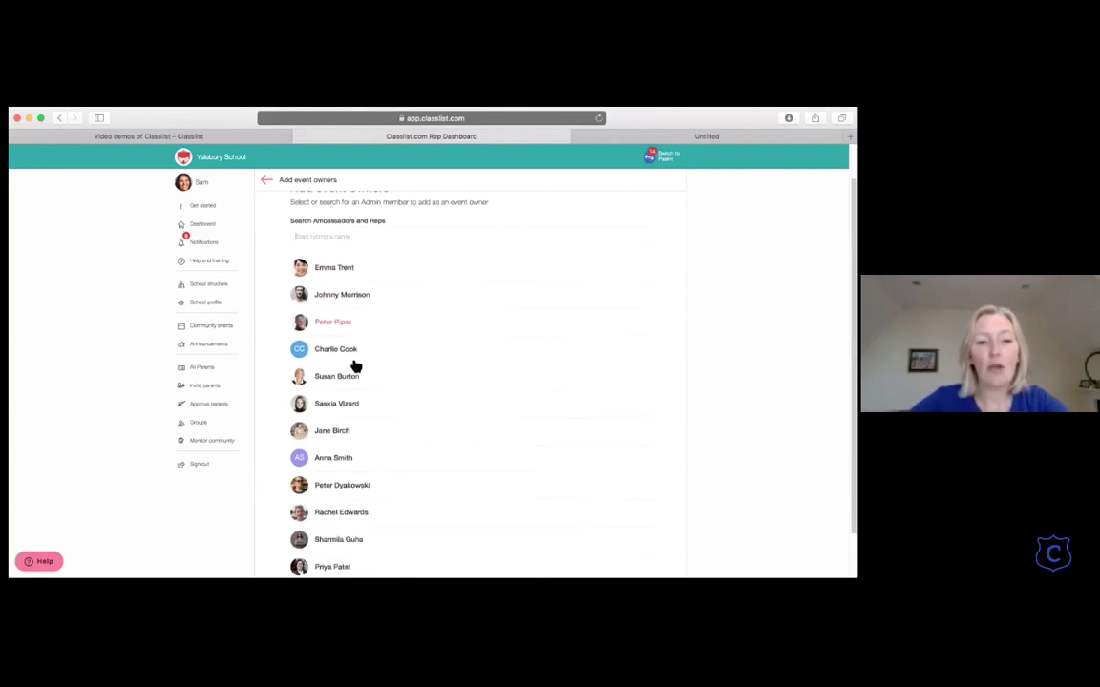
scroll(355, 366, down, 1)
scroll(356, 365, up, 2)
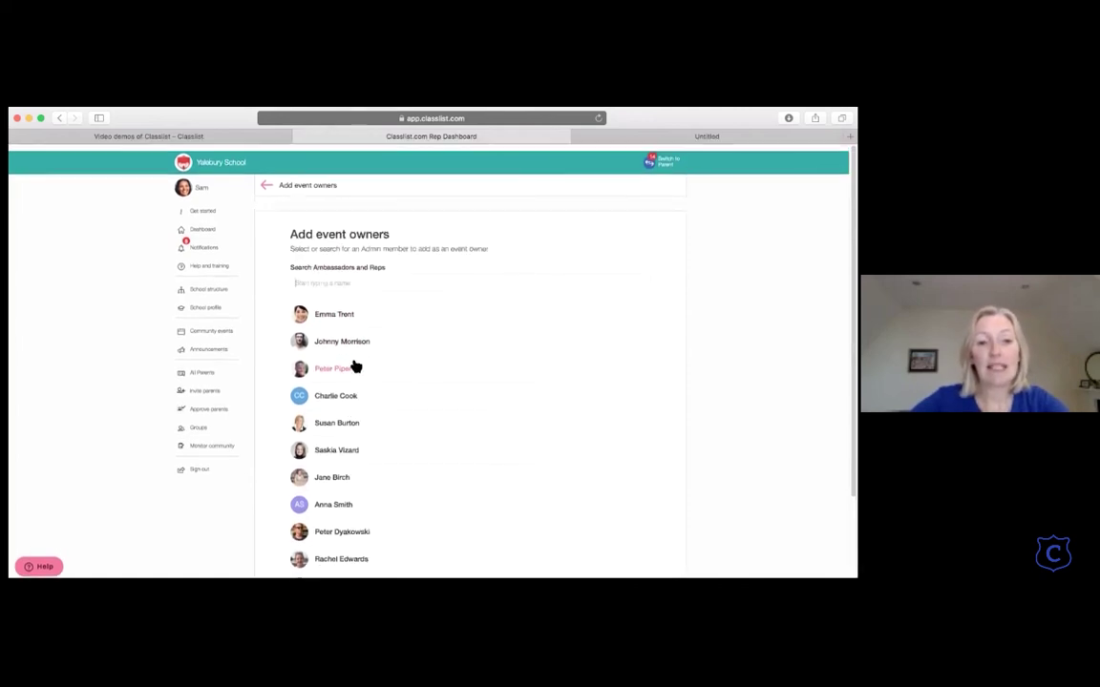
click(349, 313)
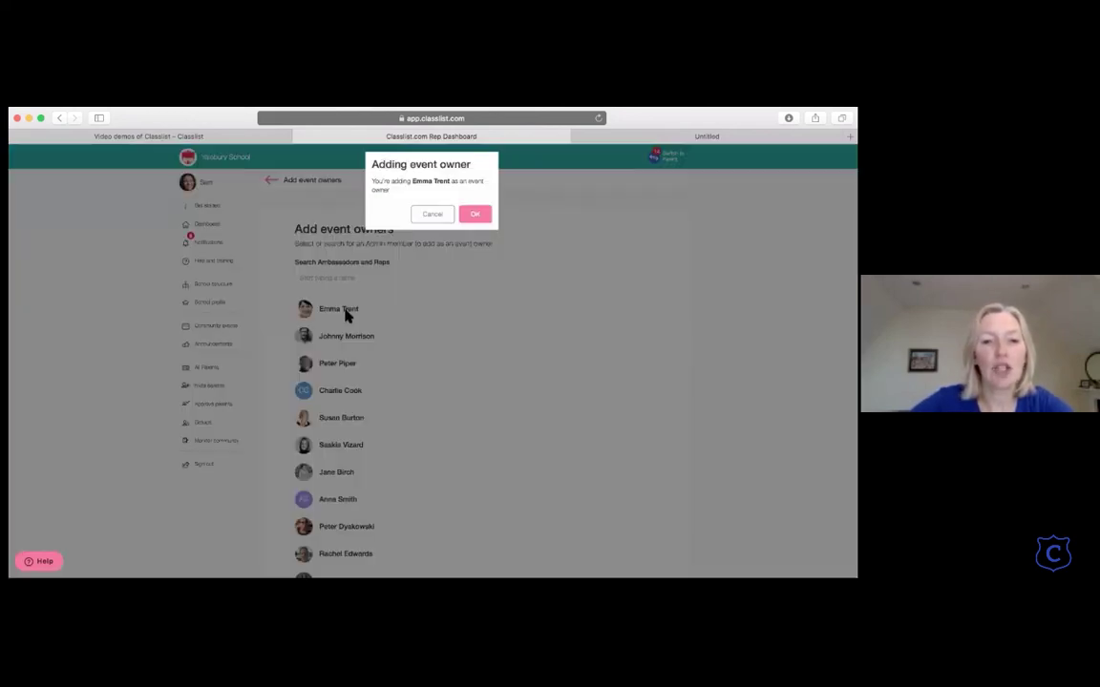
click(474, 222)
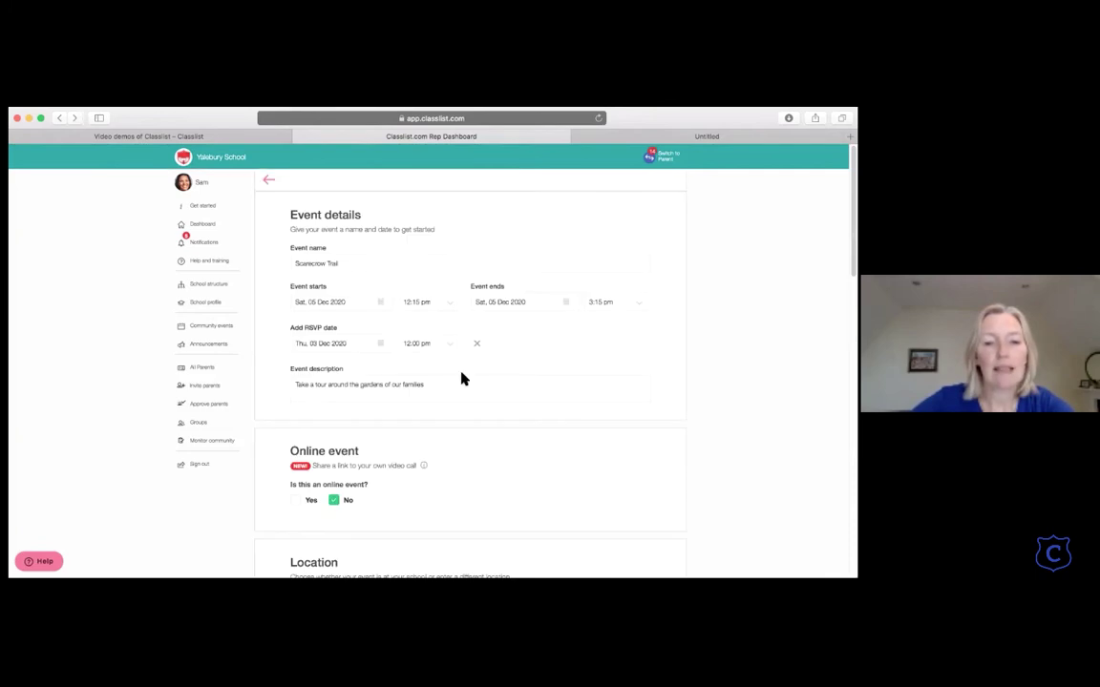
Step: Credit the event as created by PTA Committee and make it public
scroll(461, 377, down, 5)
scroll(461, 379, down, 10)
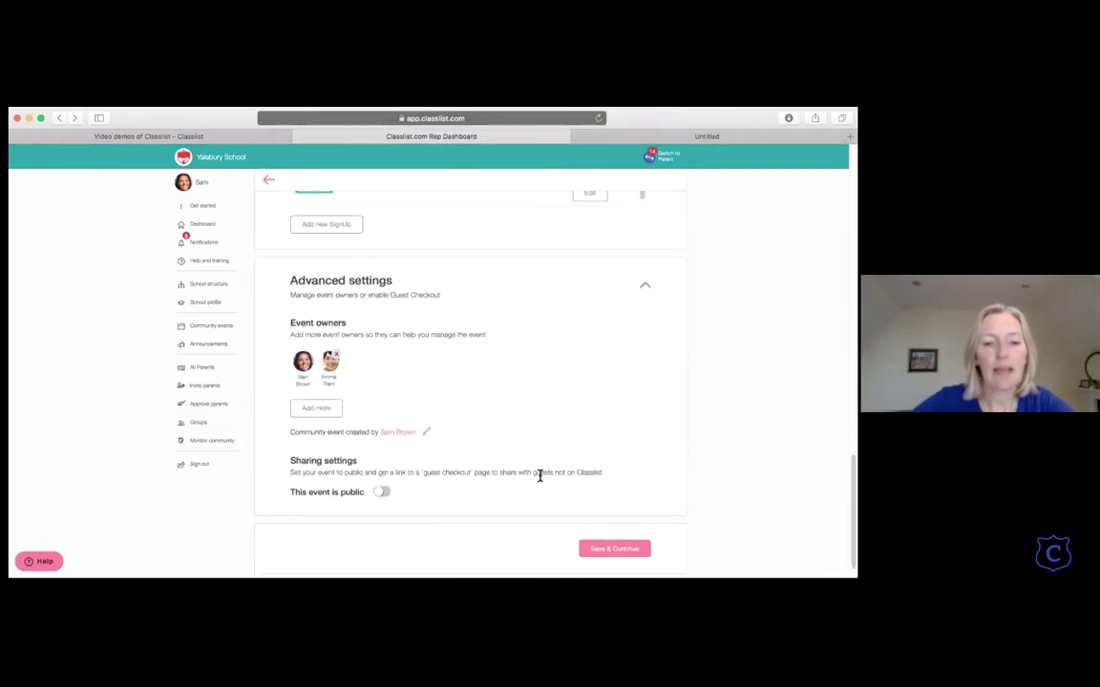
scroll(339, 435, down, 1)
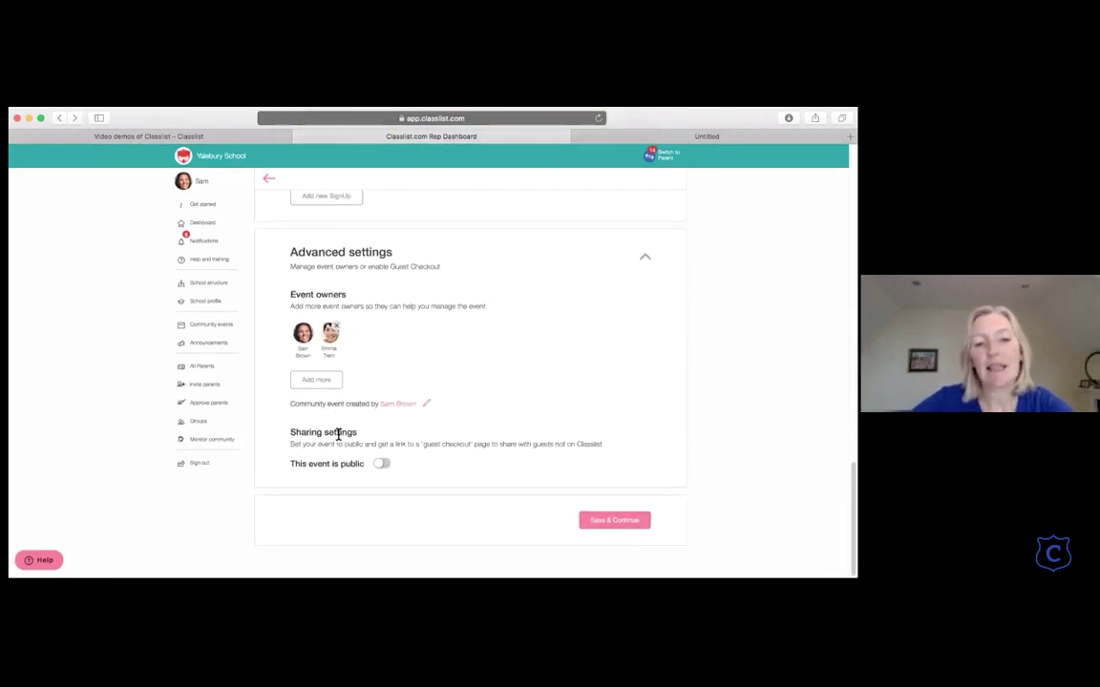
click(426, 407)
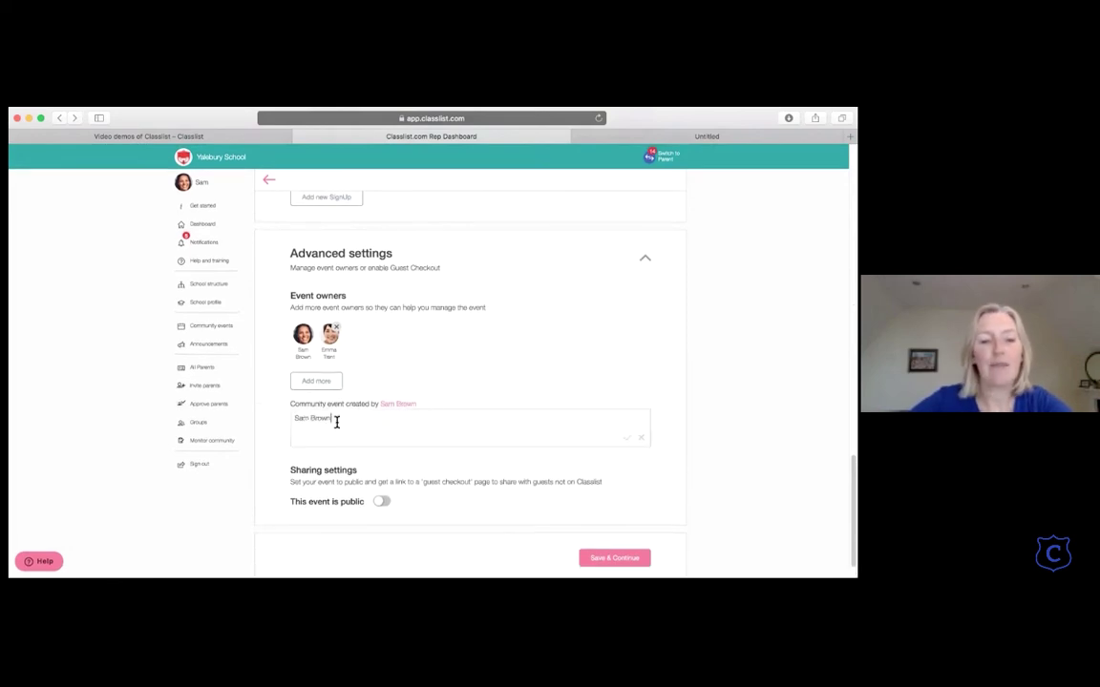
drag(334, 418, 289, 418)
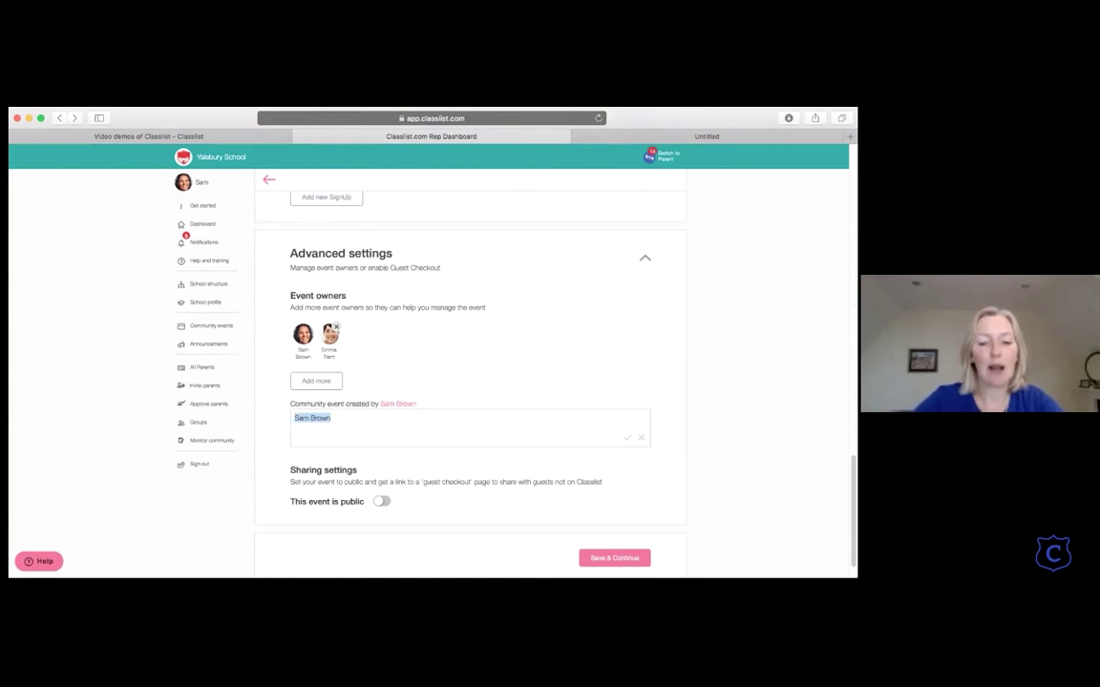
text(PTA Comm)
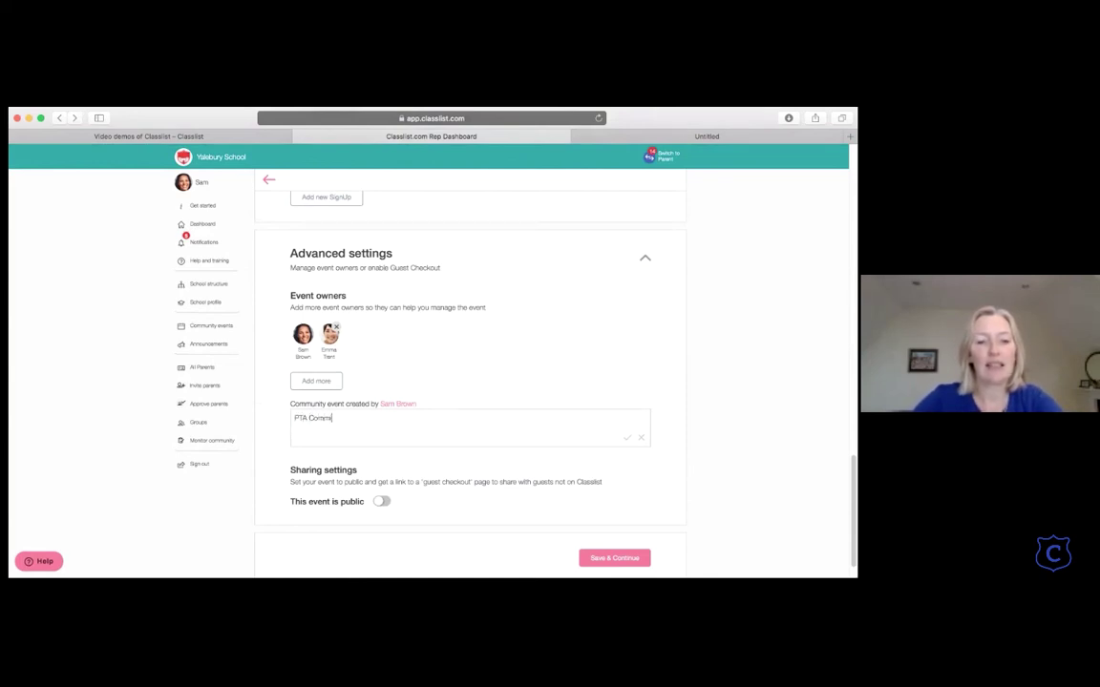
text(ittee)
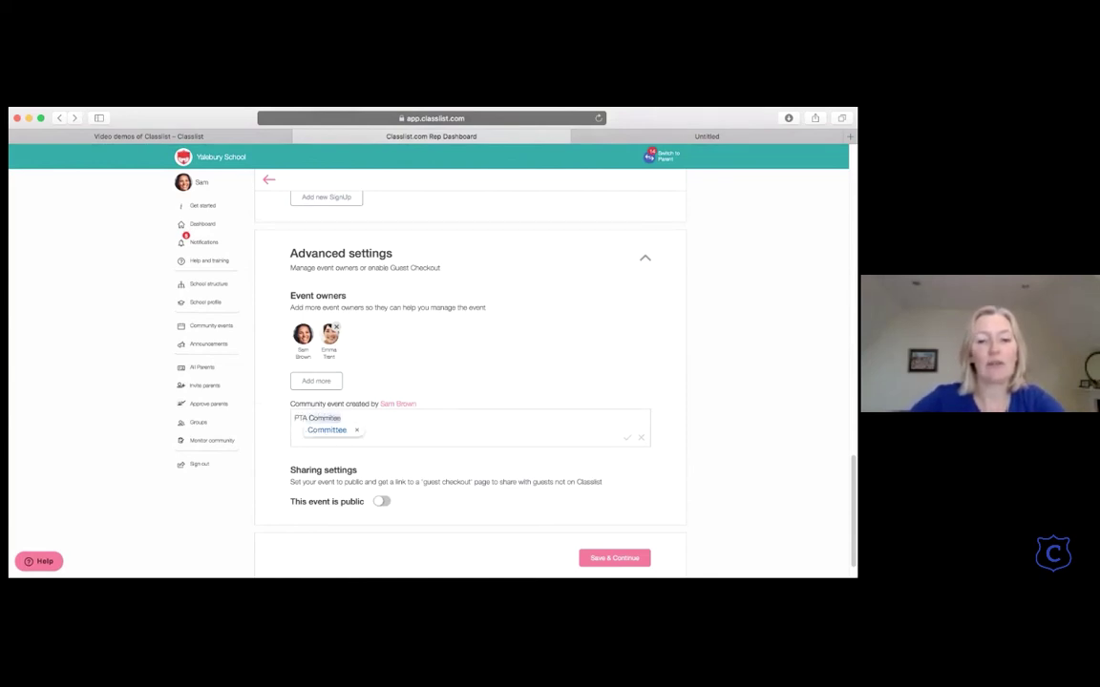
click(322, 431)
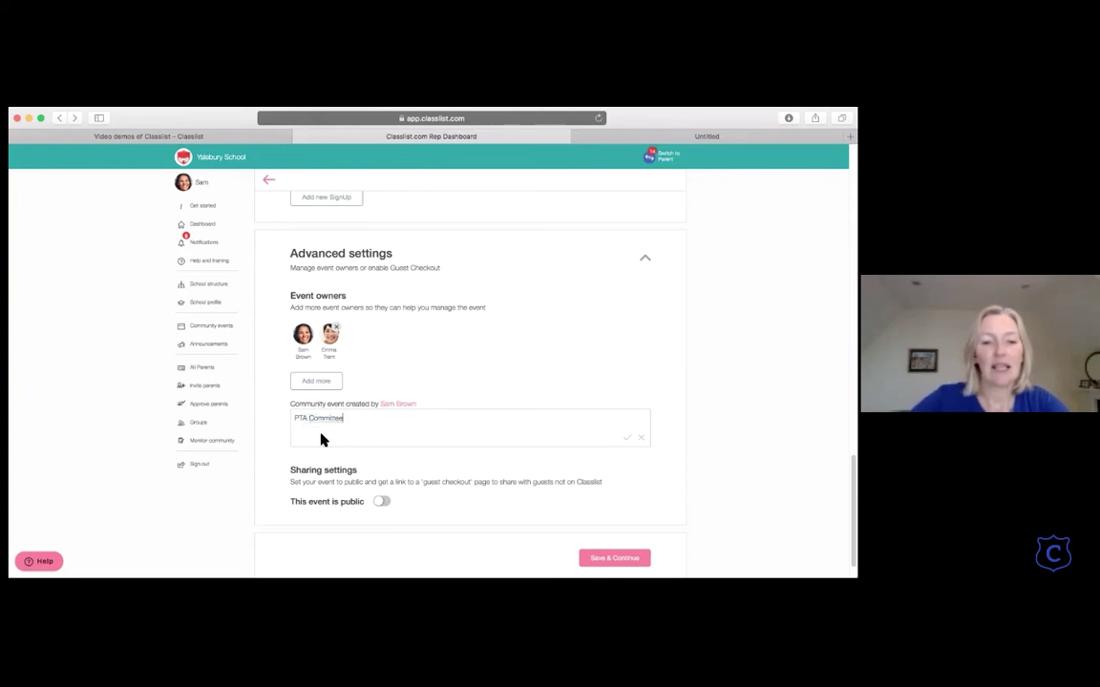
click(625, 439)
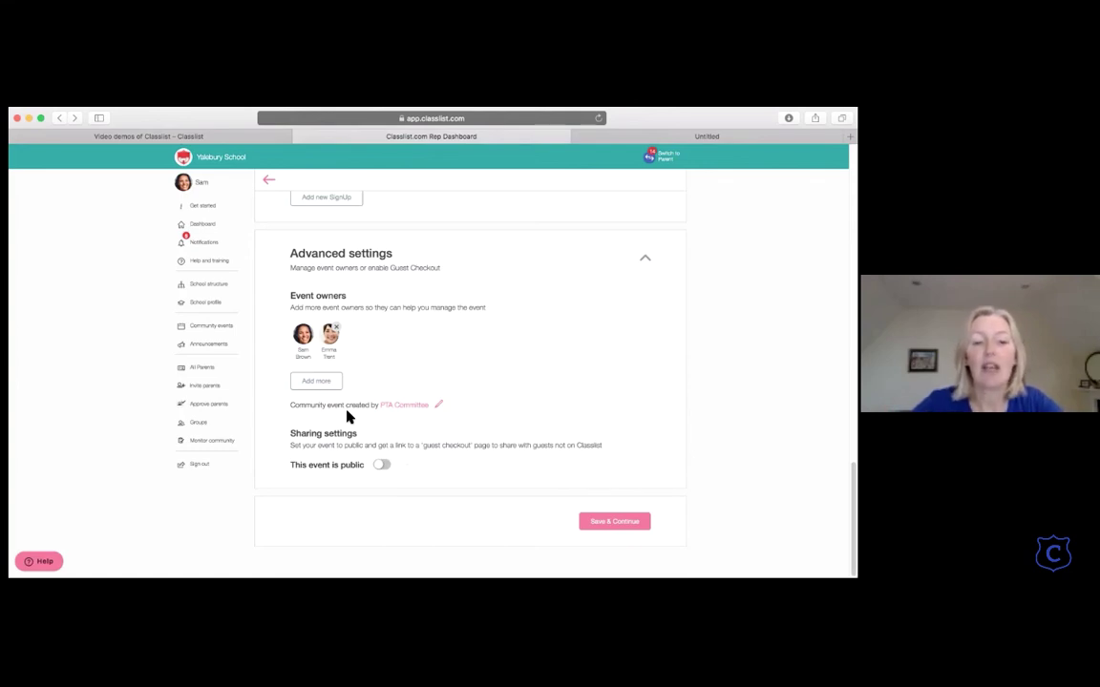
click(387, 467)
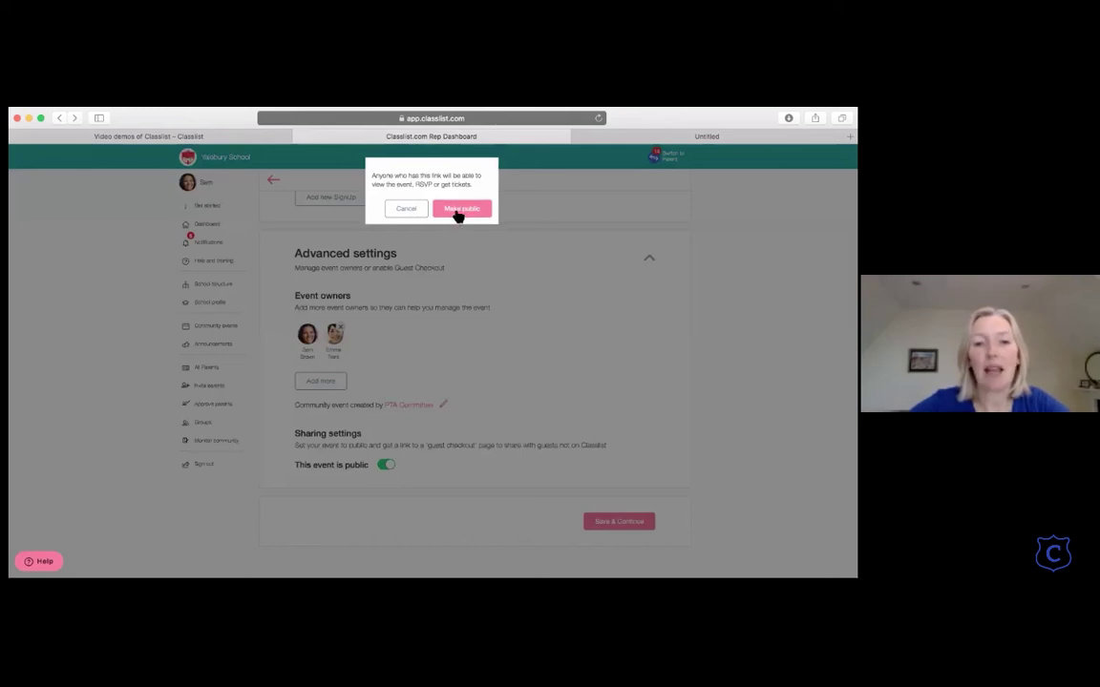
click(459, 210)
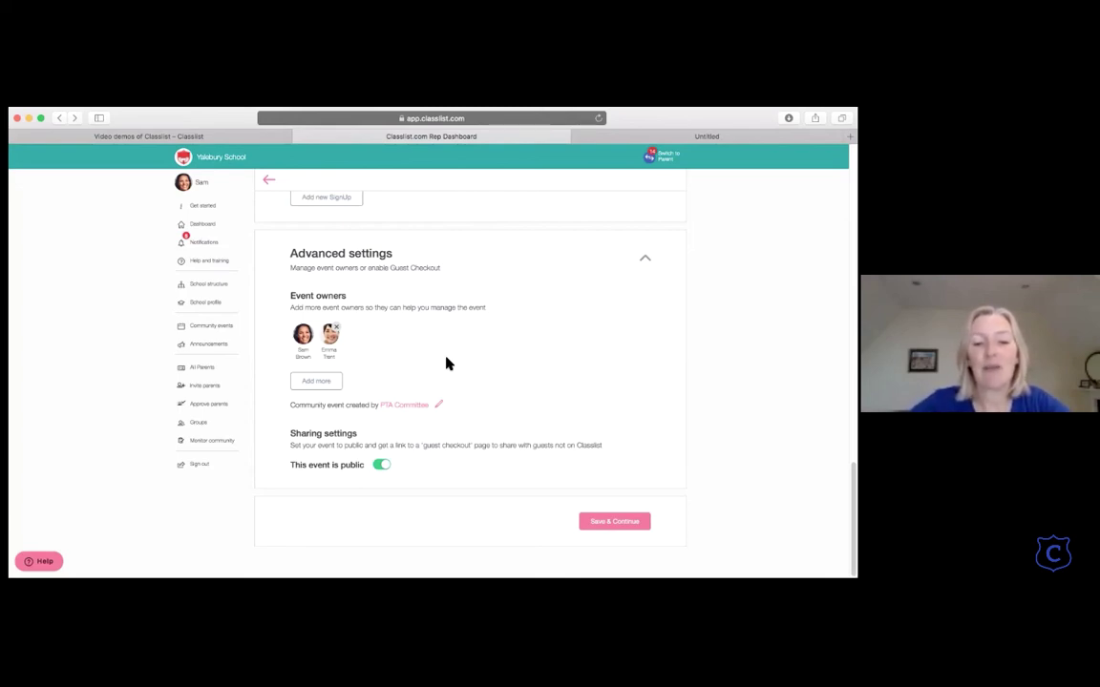
Step: Save the event settings and continue to the draft event overview
click(597, 522)
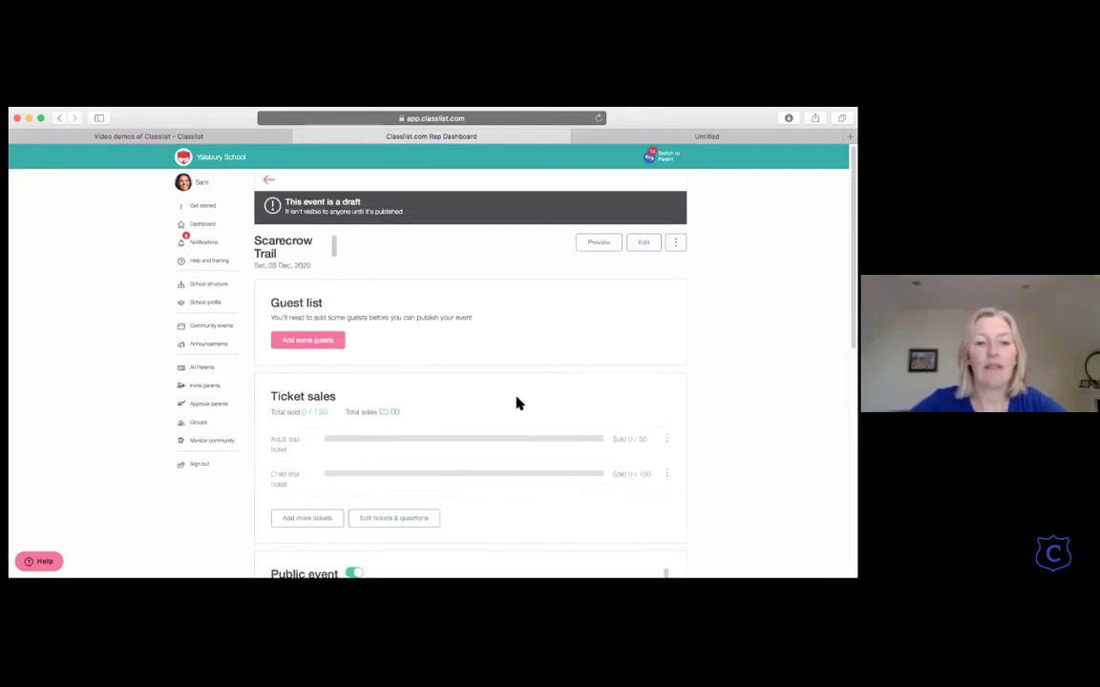
scroll(516, 403, down, 3)
scroll(516, 402, up, 2)
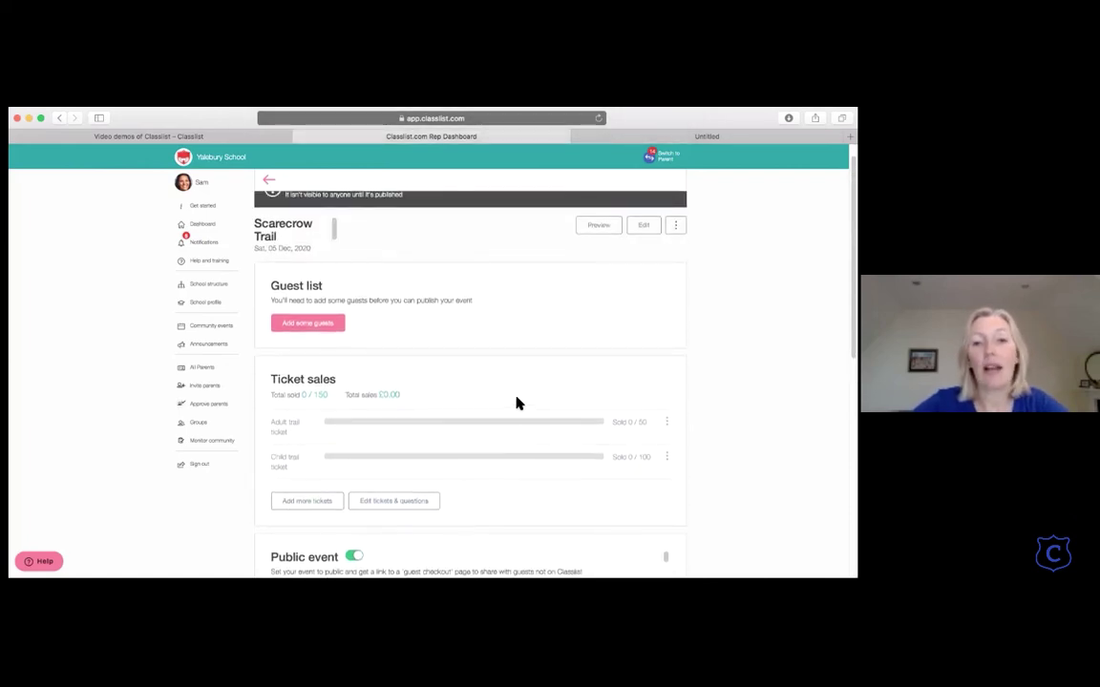
scroll(516, 401, up, 1)
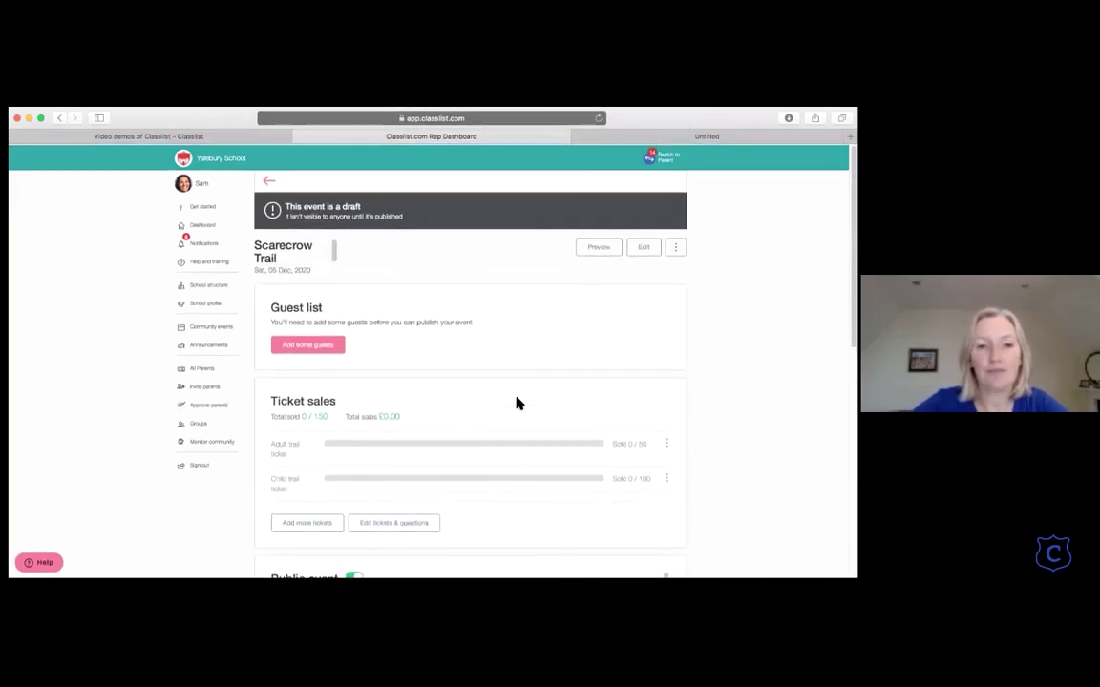
Step: Add Year 3 and Saturday Cycling Club, then invite the whole school as guests instead
click(312, 344)
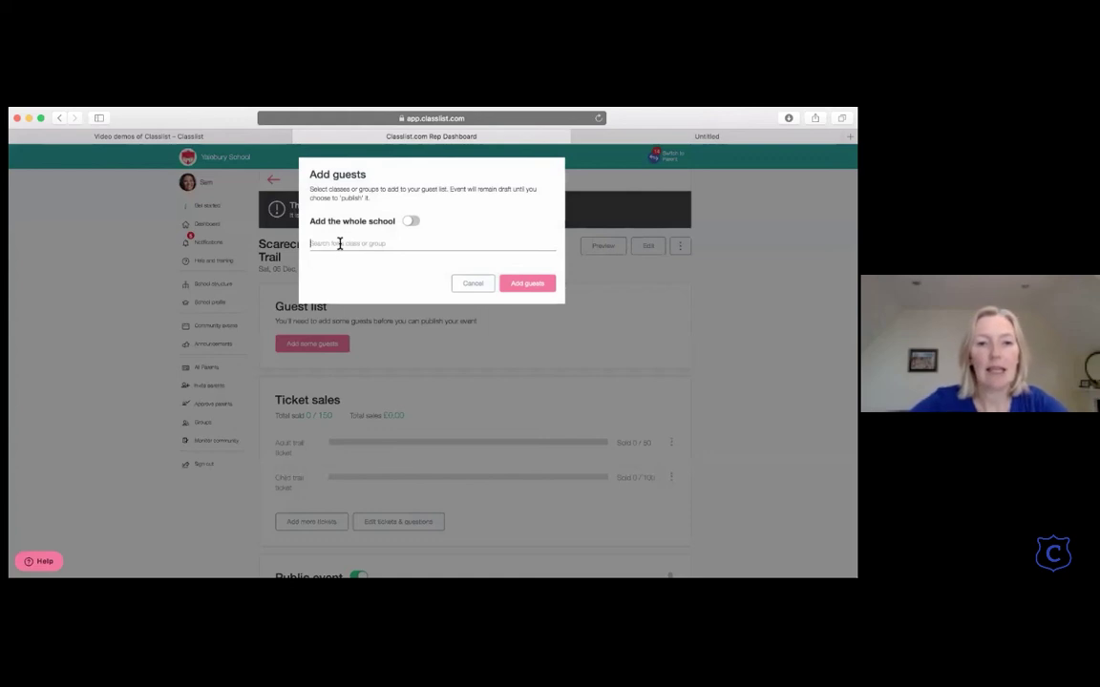
text(Year 3)
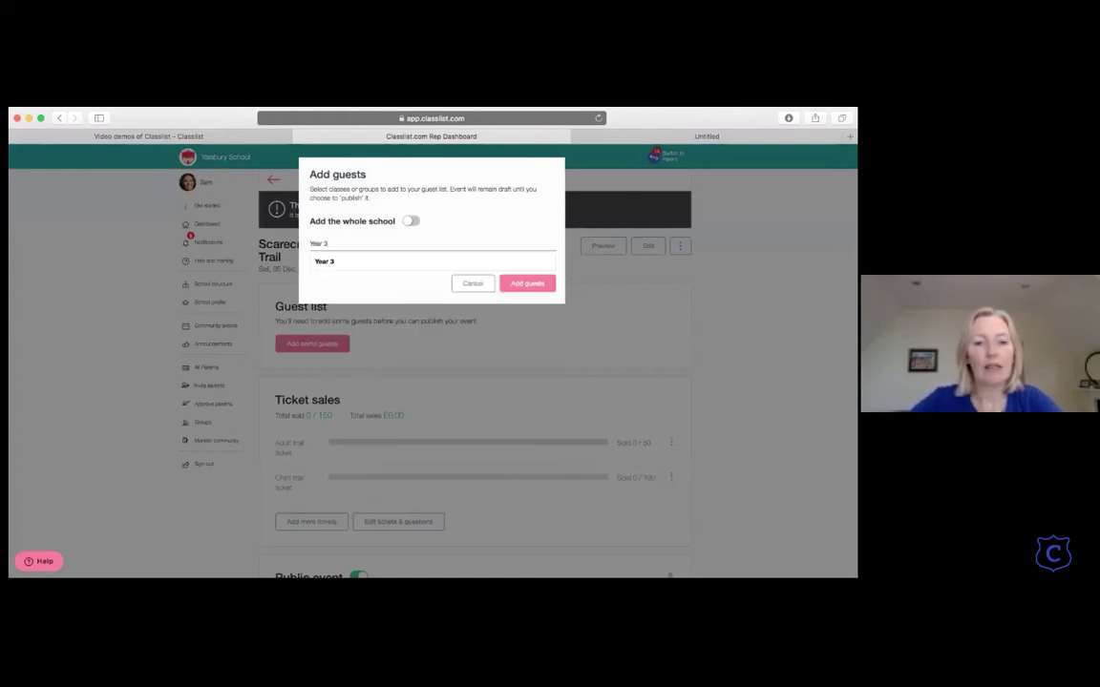
key(Return)
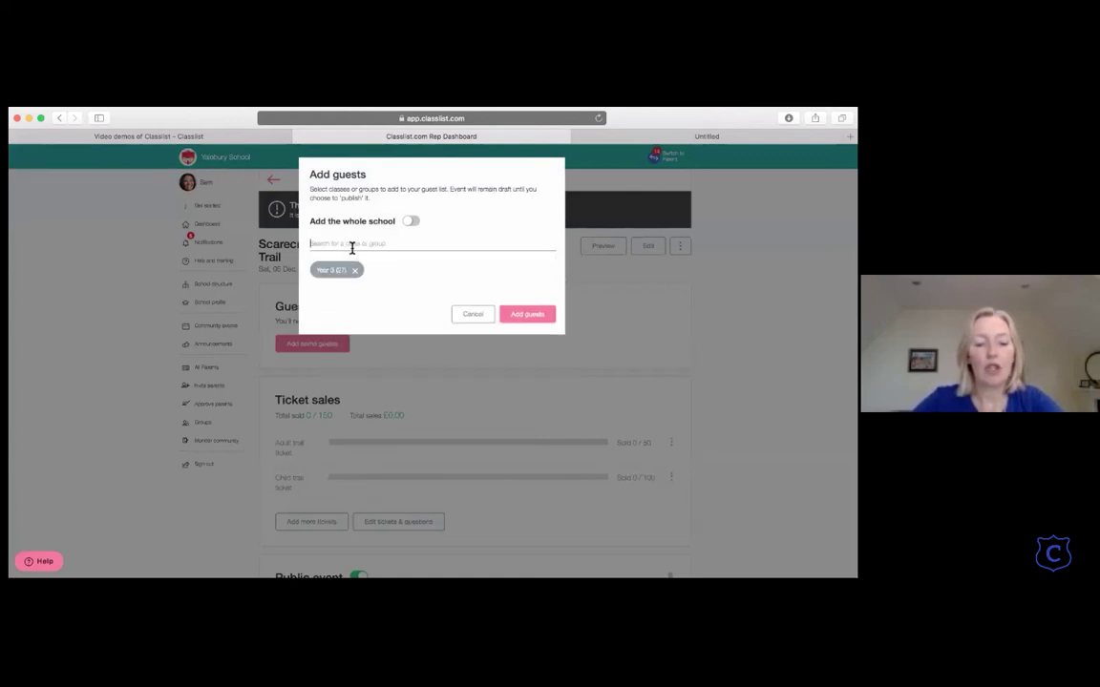
text(saturda)
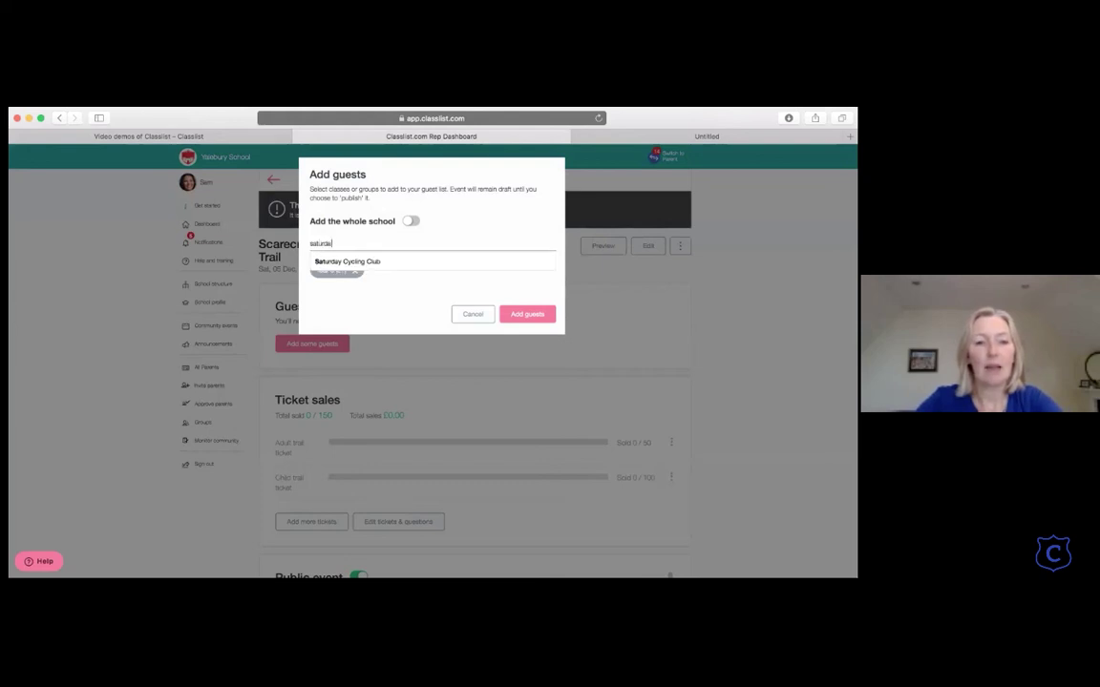
key(Return)
click(413, 223)
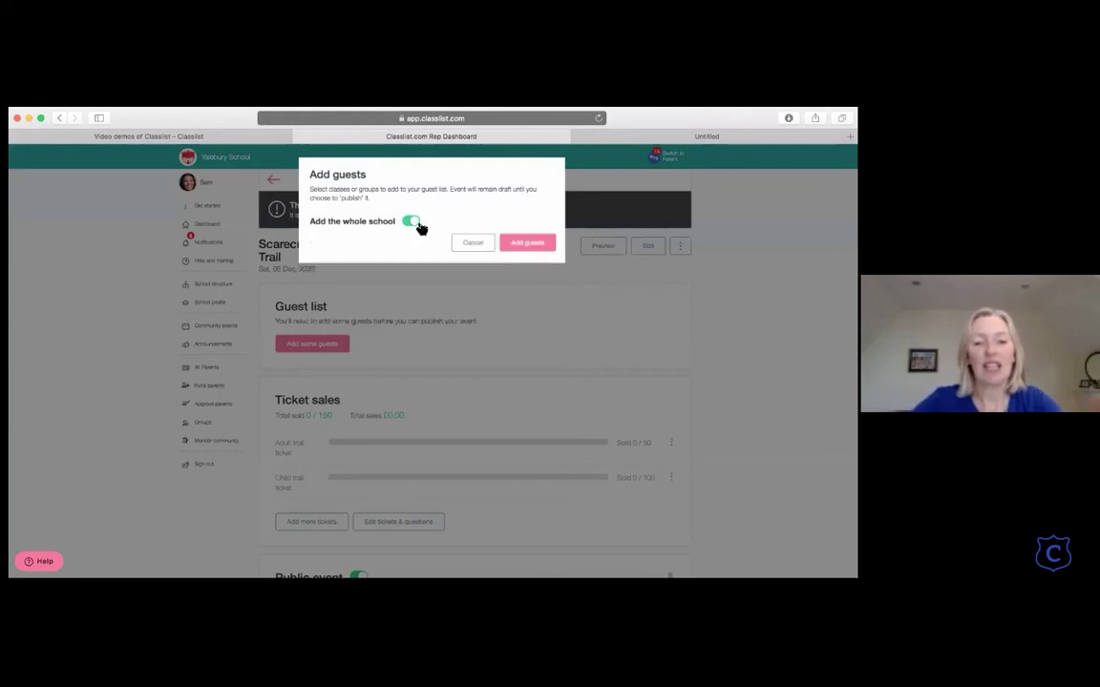
click(524, 244)
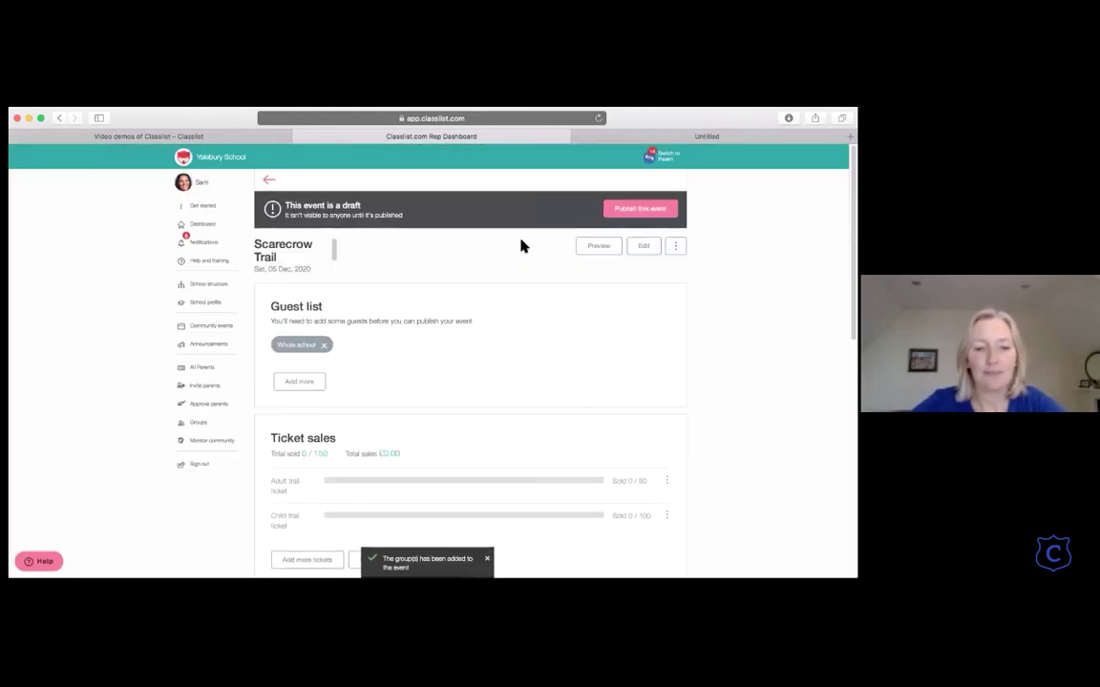
scroll(520, 247, down, 10)
scroll(521, 246, up, 10)
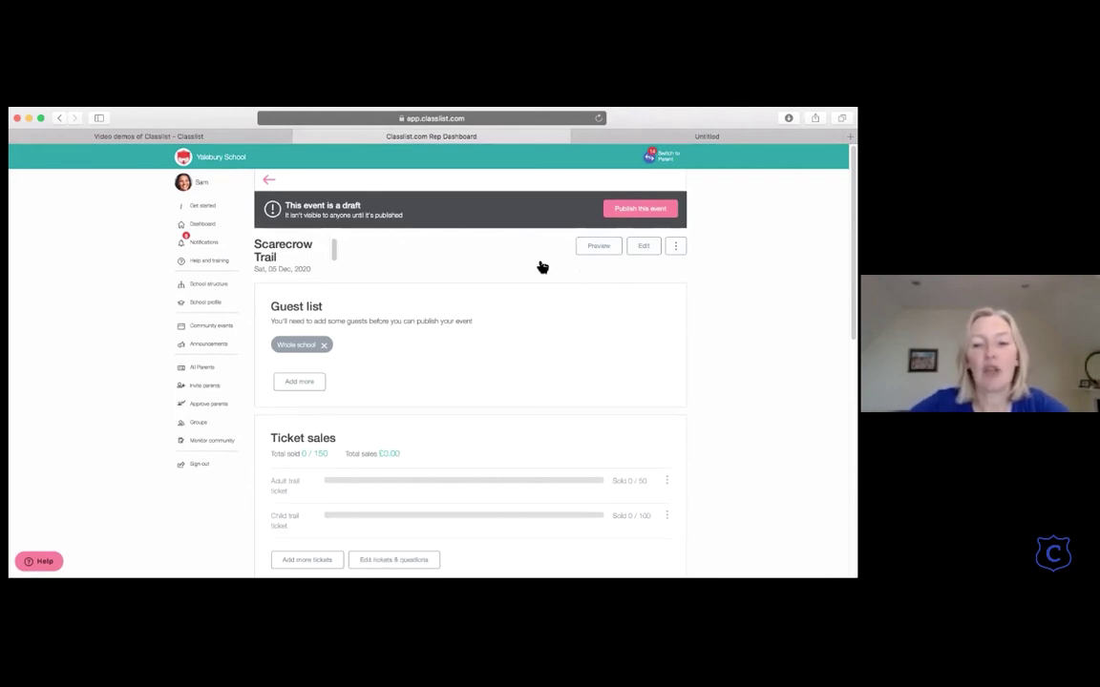
Step: Publish Scarecrow Trail and send the invites out now
click(644, 210)
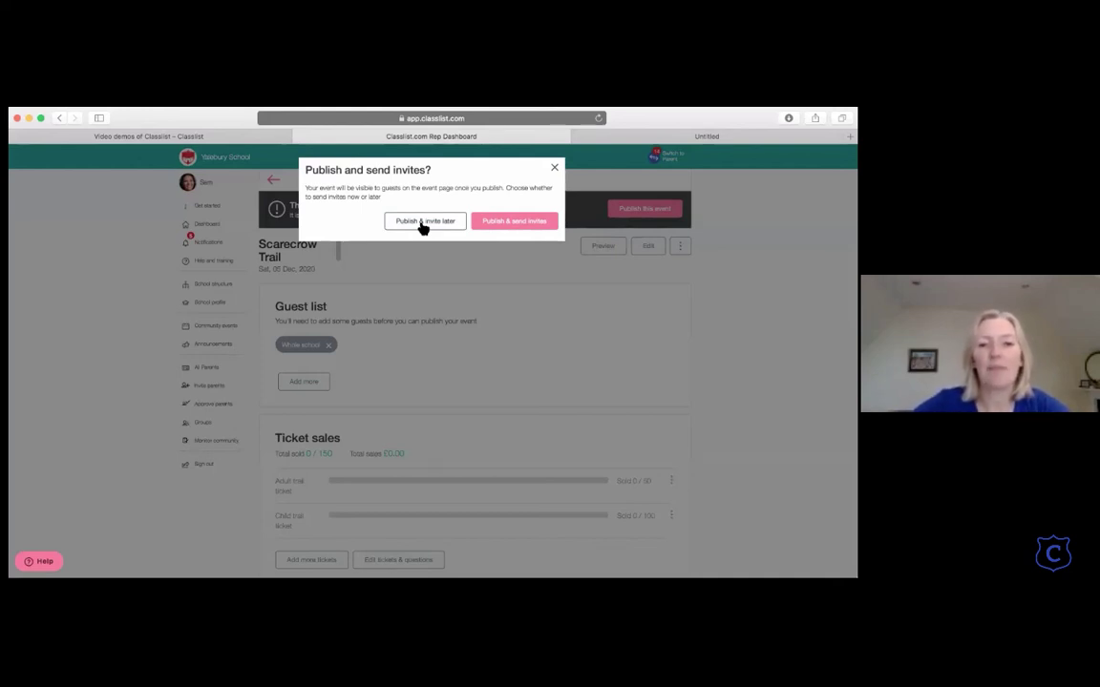
click(518, 221)
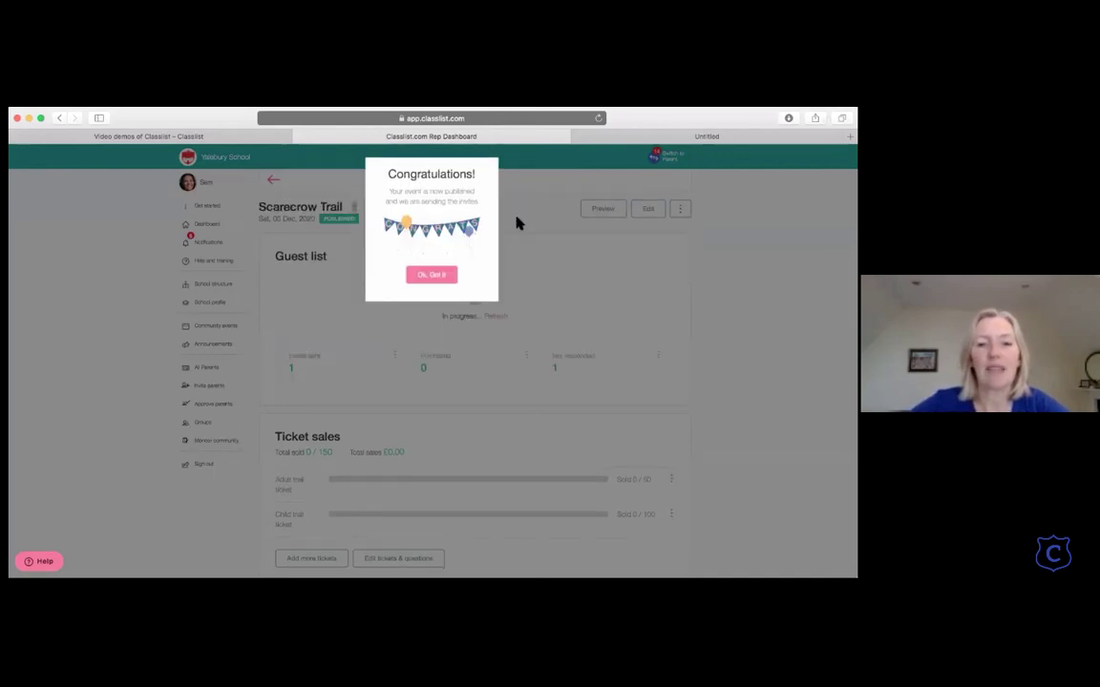
click(433, 277)
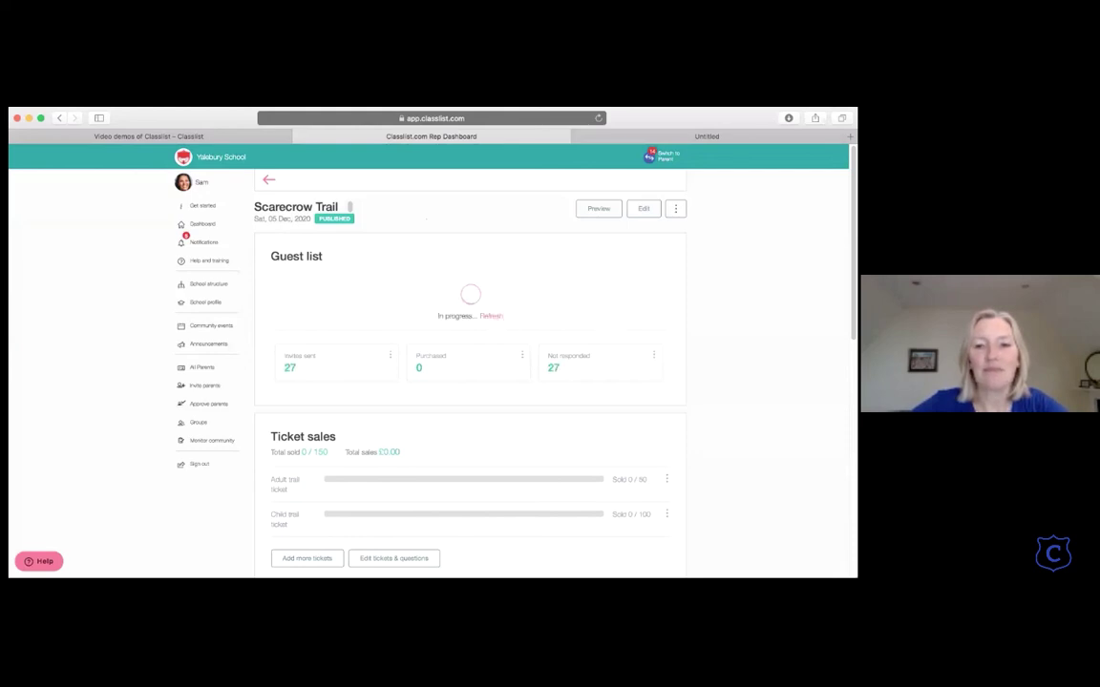
Step: Switch to the parent view and open the Scarecrow Trail event
click(649, 158)
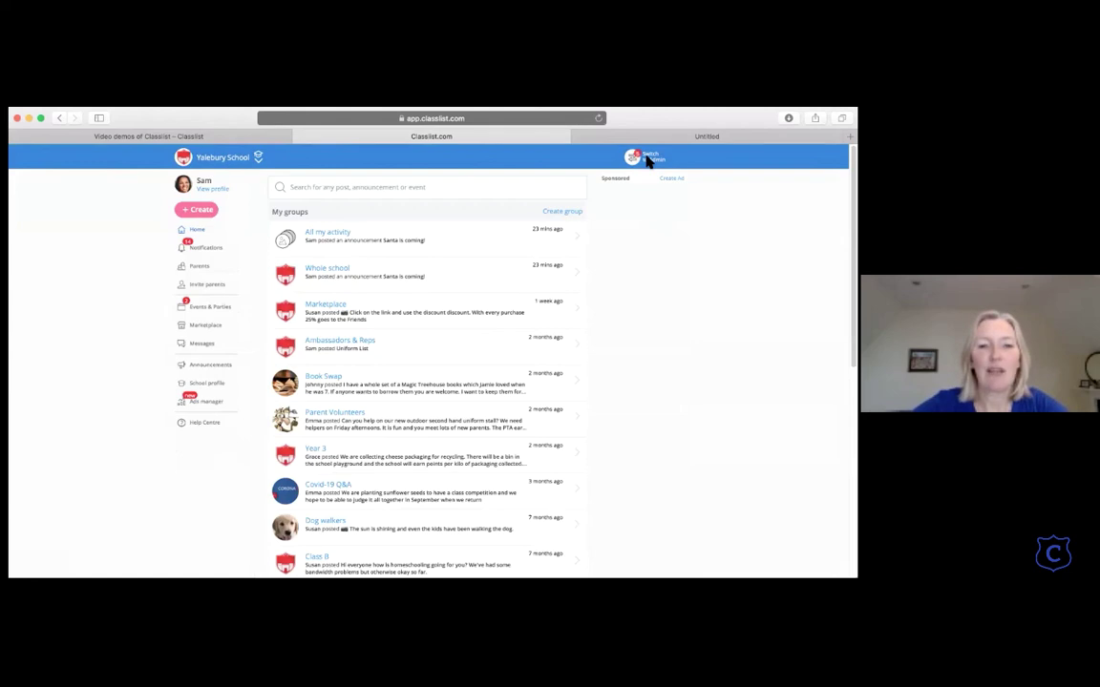
click(213, 312)
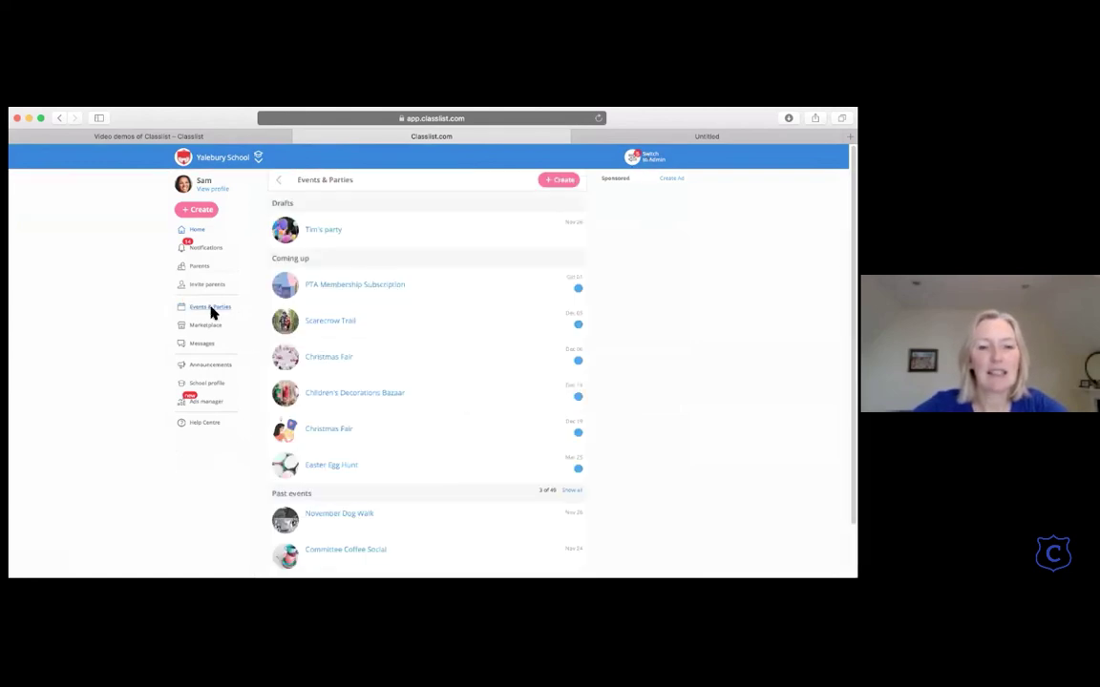
click(340, 322)
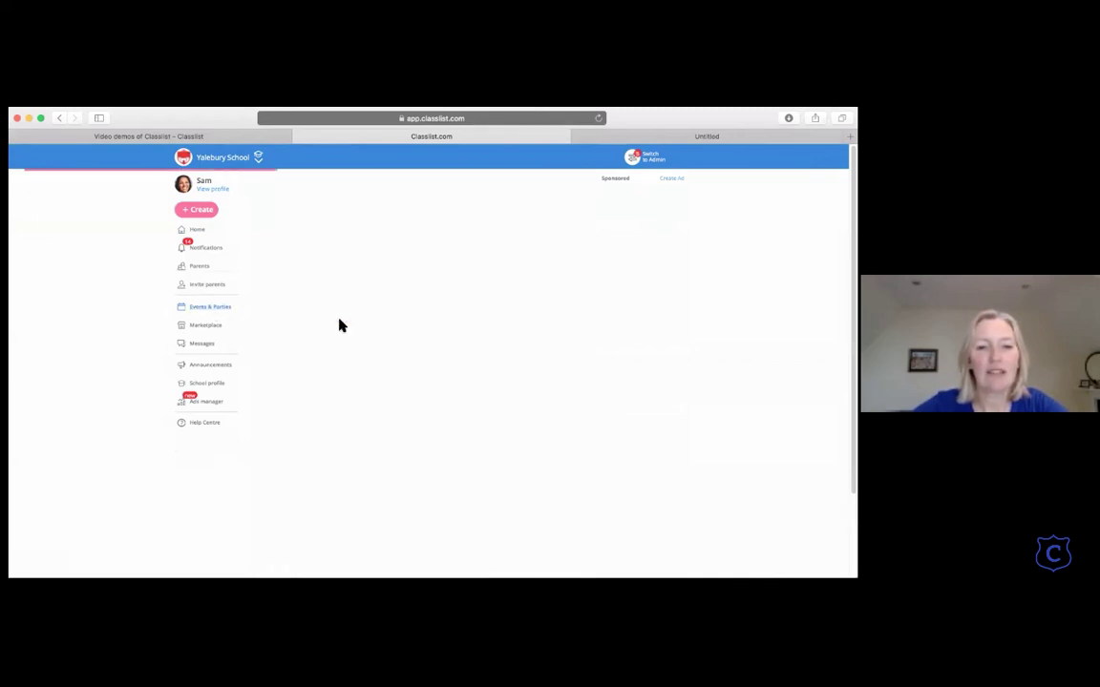
scroll(427, 471, down, 1)
scroll(427, 470, up, 1)
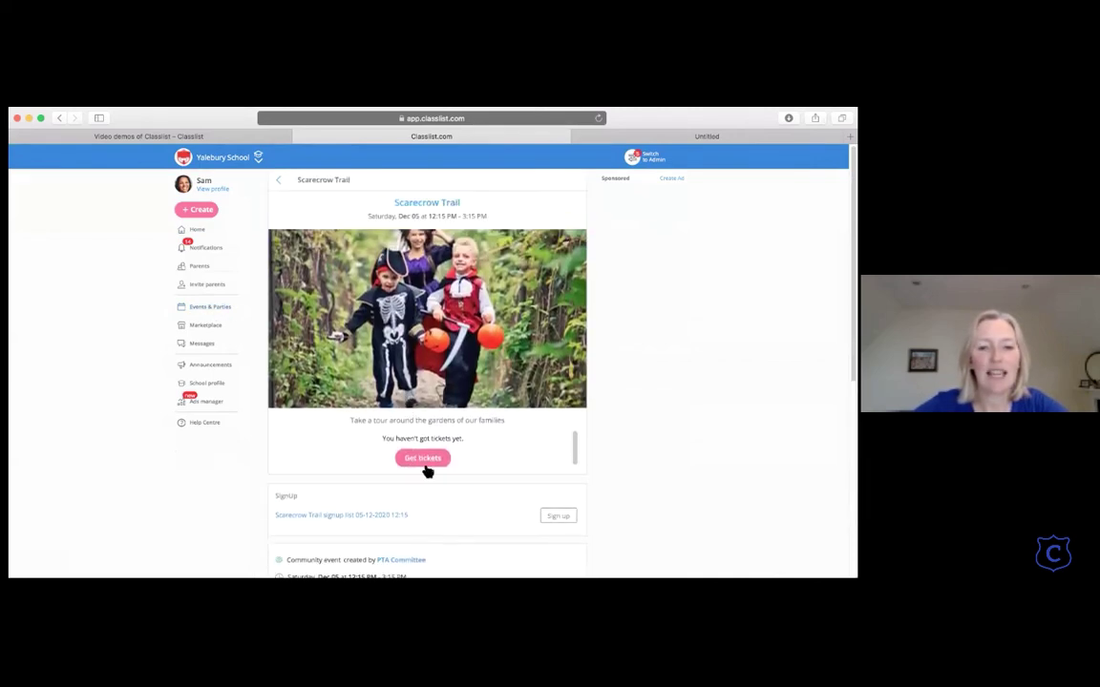
Step: Buy 1 adult and 2 child trail tickets and confirm them
click(421, 462)
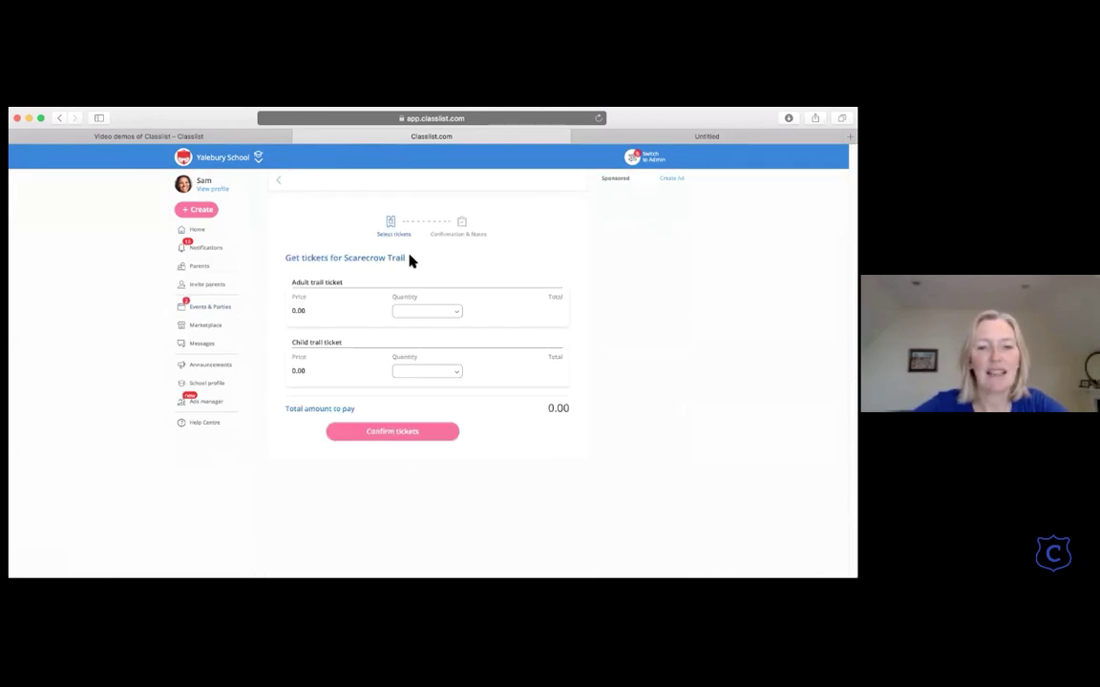
click(446, 307)
click(430, 336)
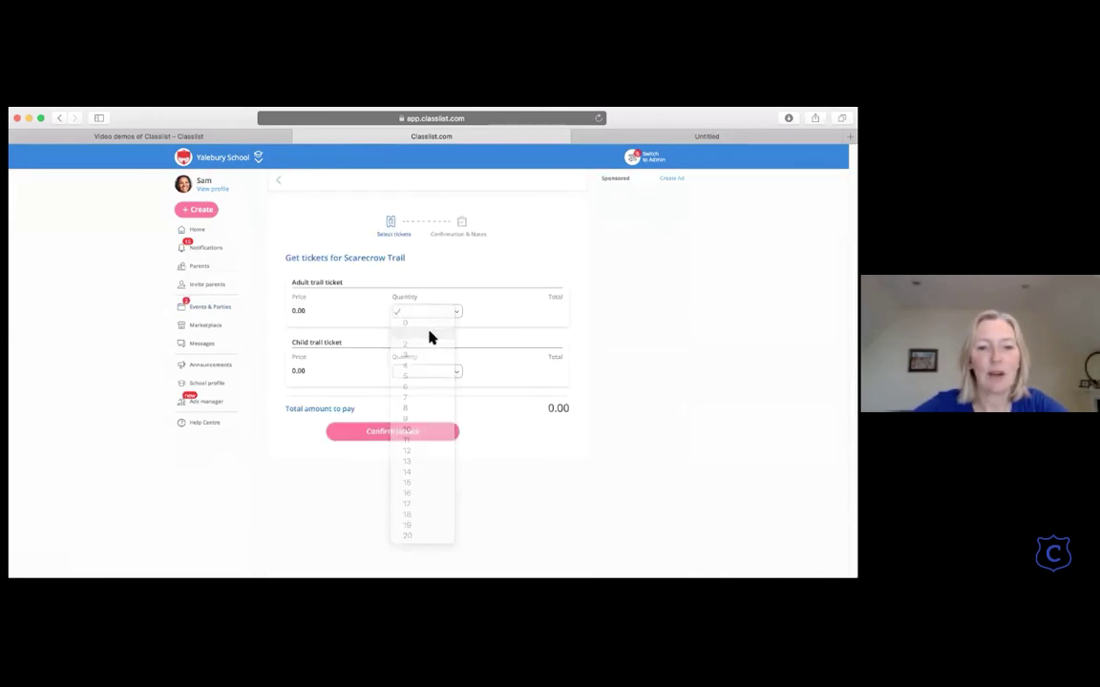
click(456, 378)
click(428, 407)
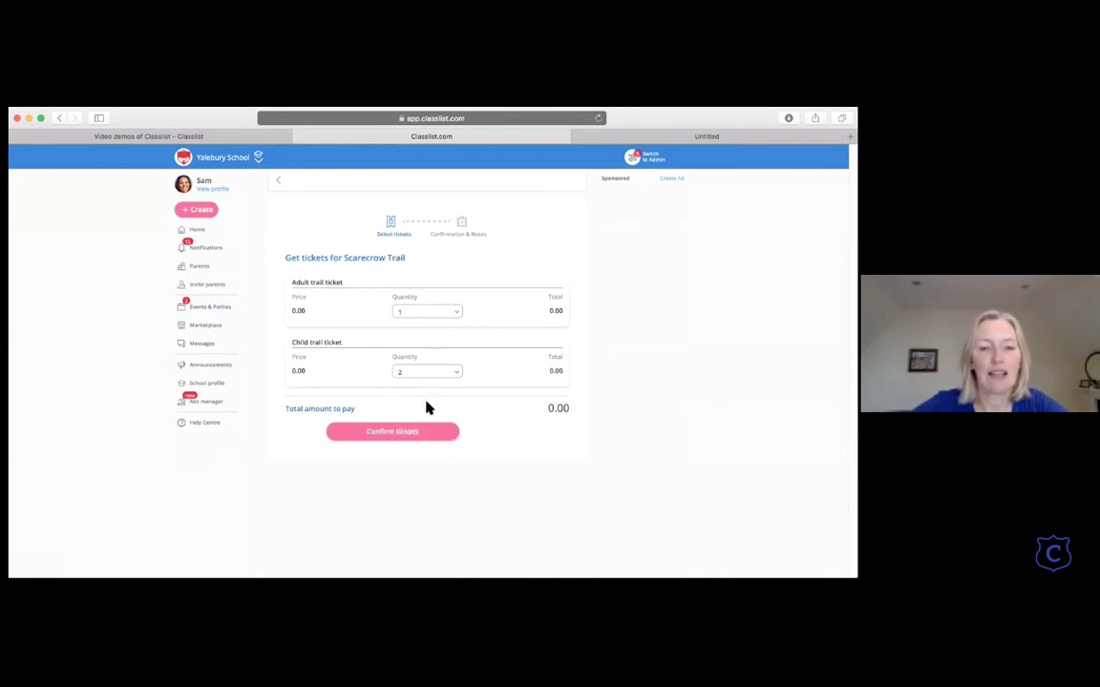
click(400, 437)
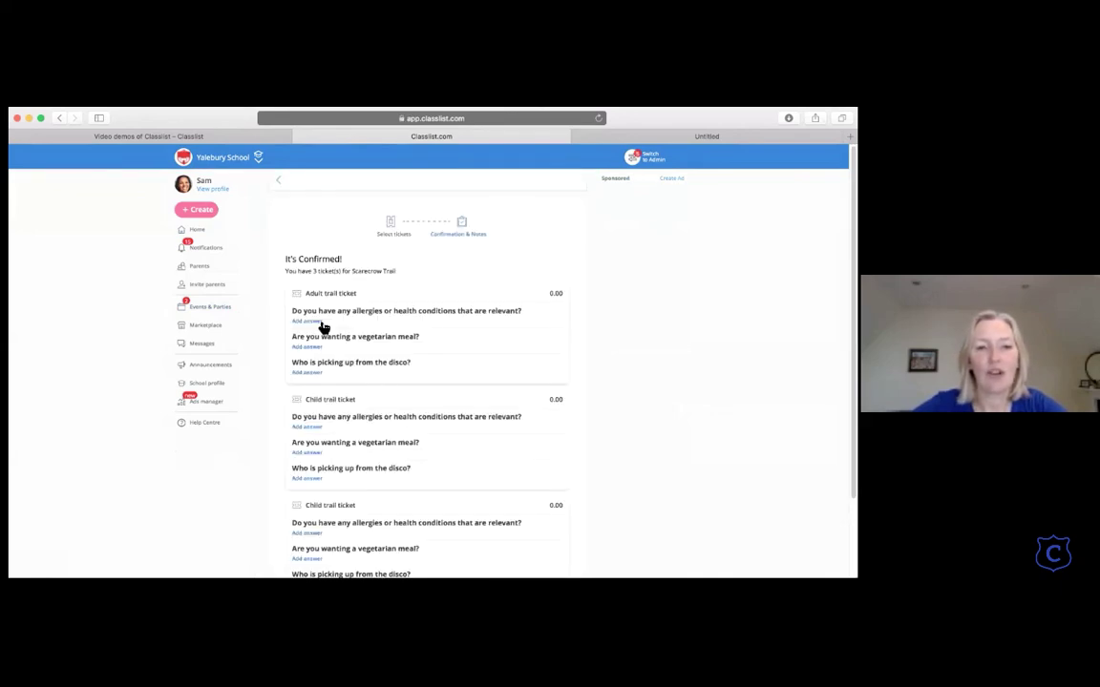
Step: Save allergy answers 'Yes - peanut' and 'Hayfever' and return to the event page
click(318, 322)
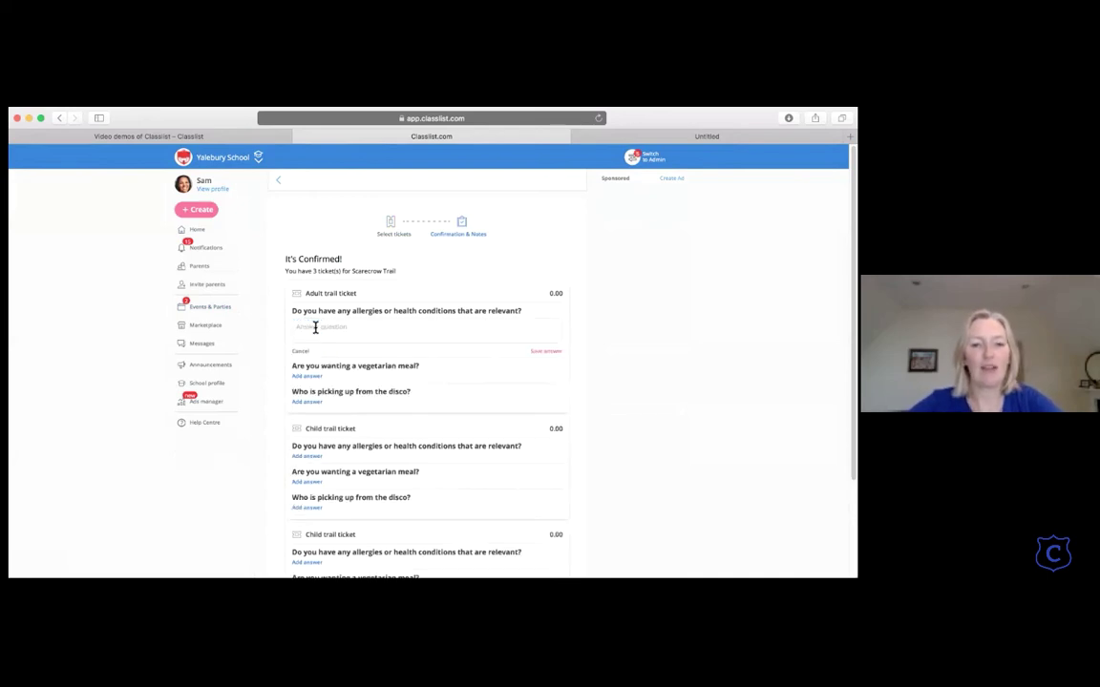
text(Yes )
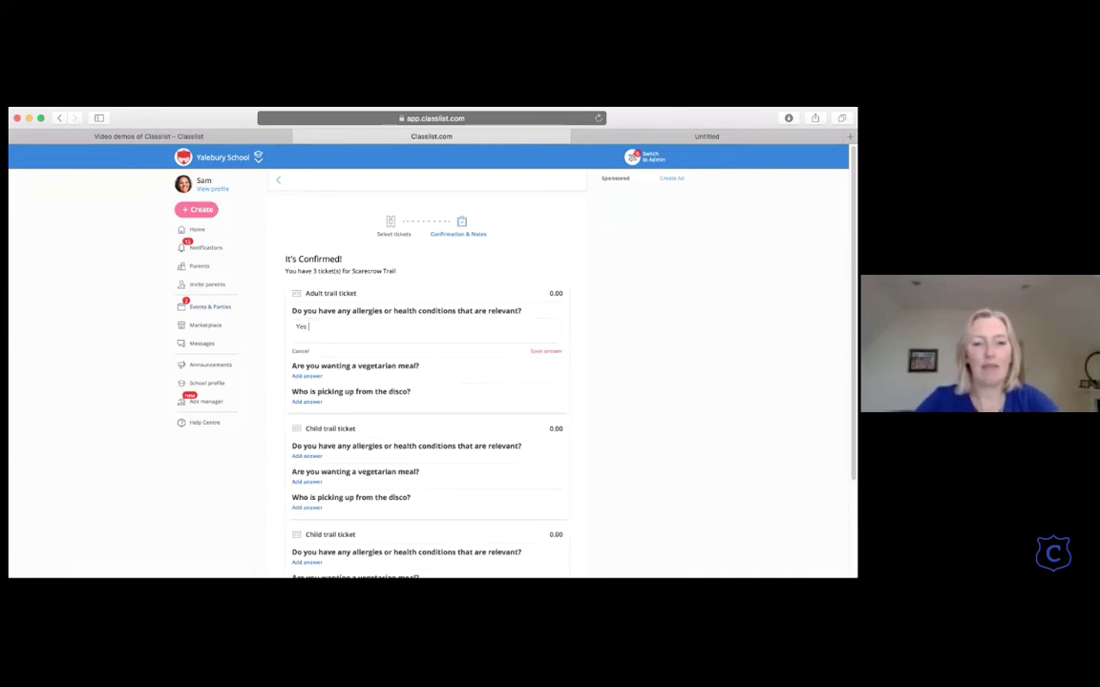
text(- peanut)
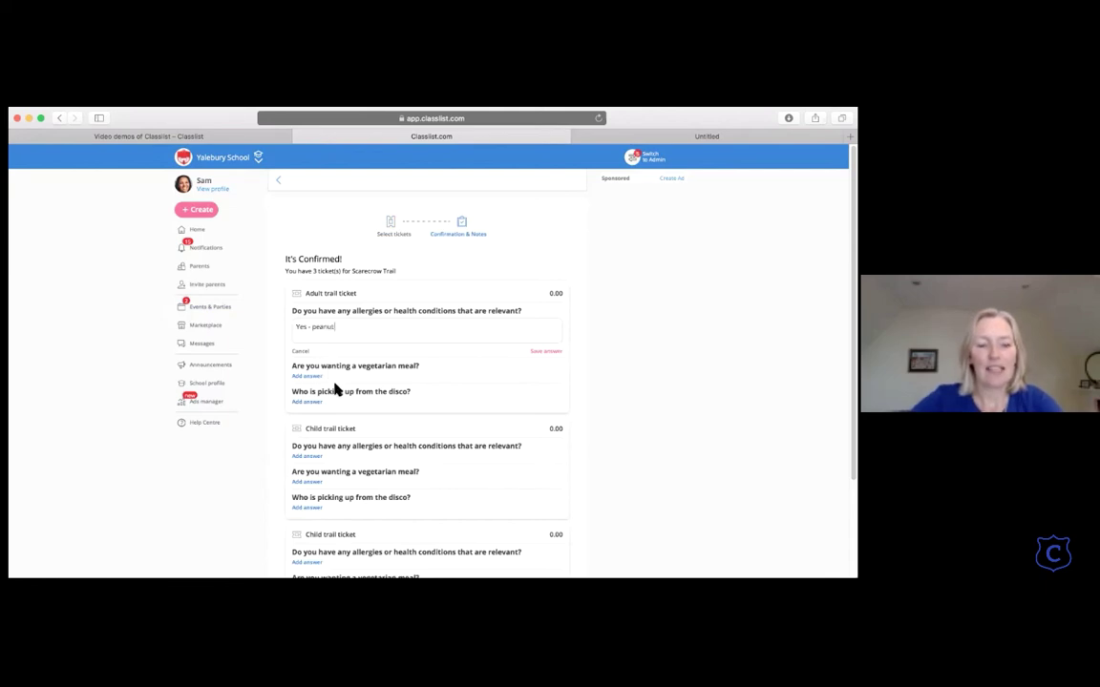
scroll(315, 411, down, 3)
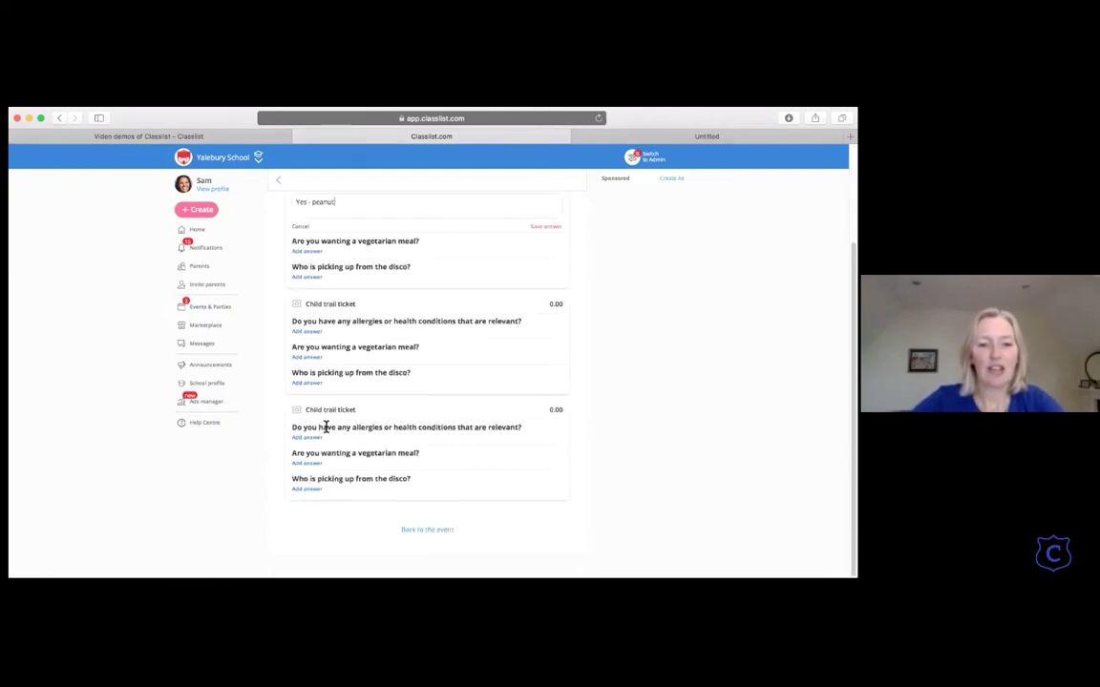
click(315, 438)
text(H)
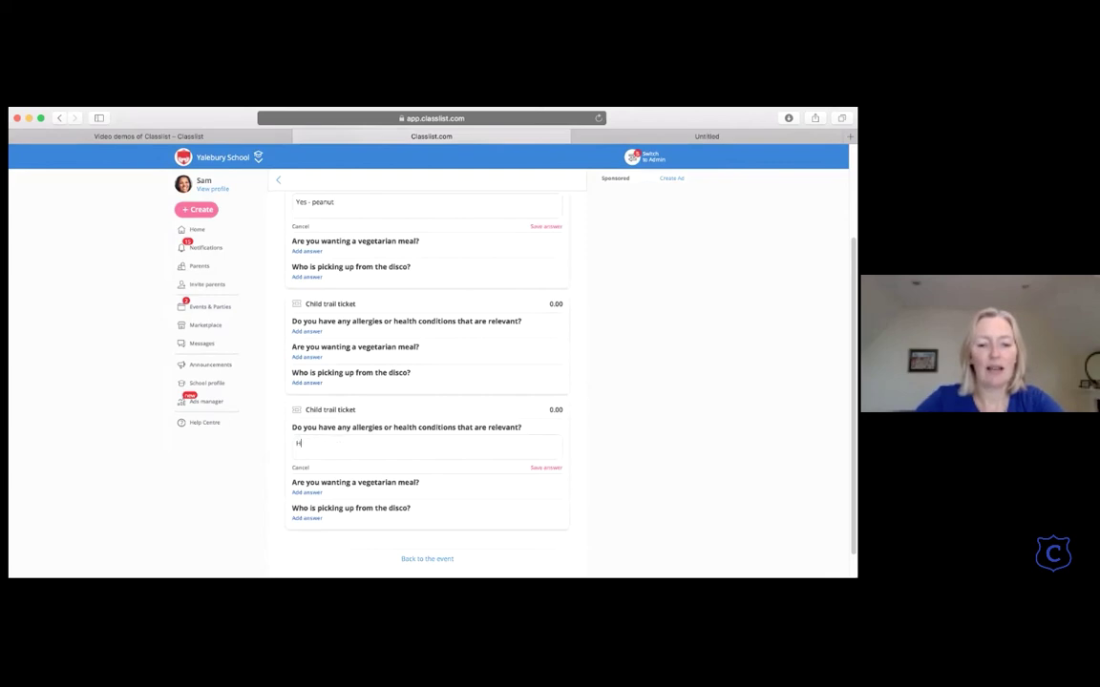
text(ayfever)
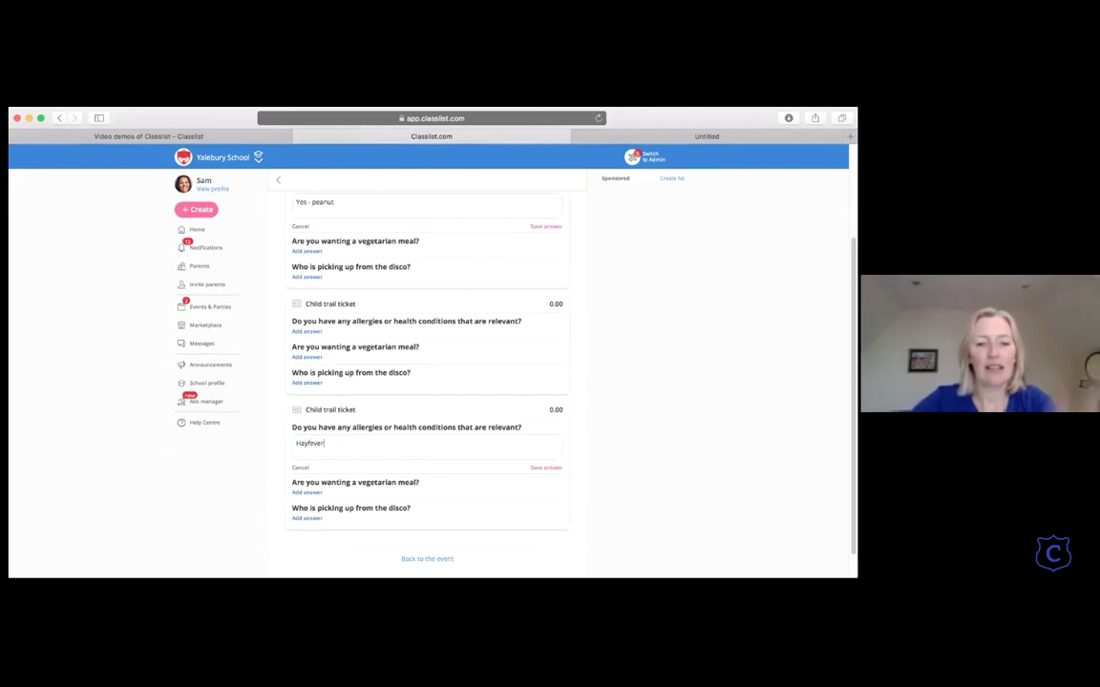
click(538, 469)
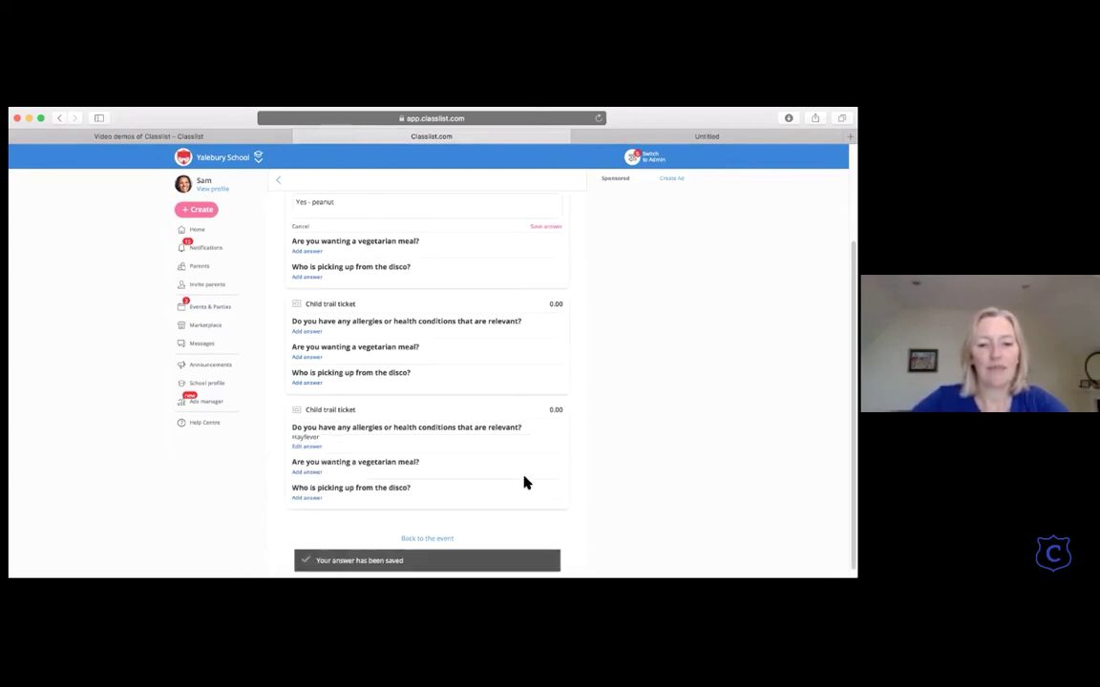
click(542, 227)
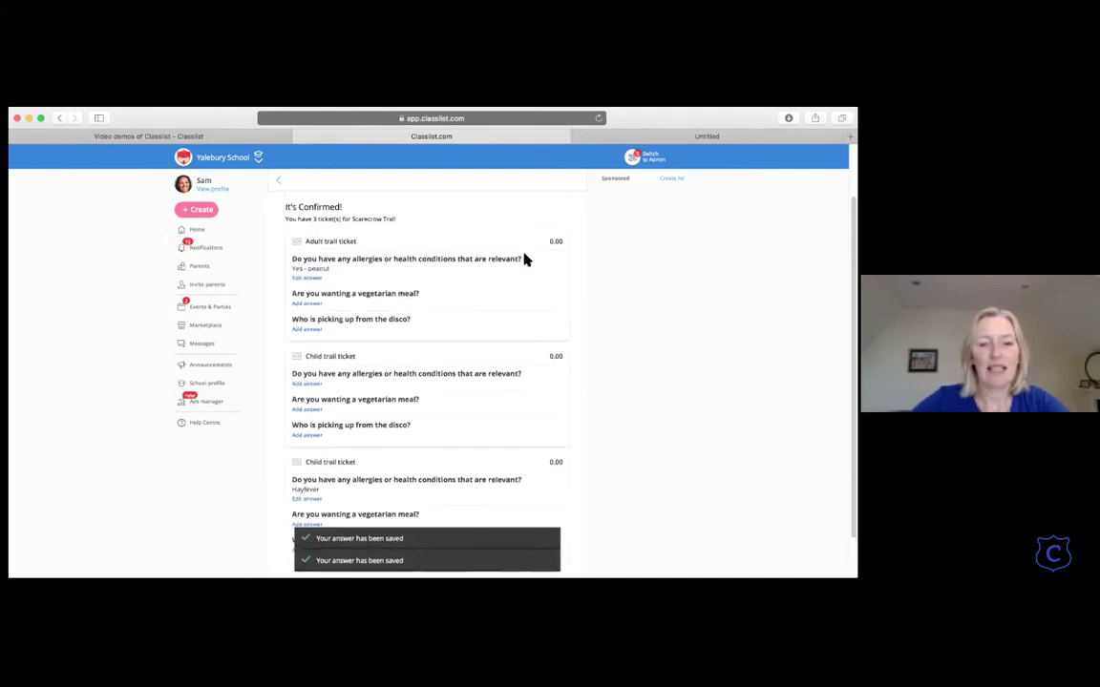
click(284, 184)
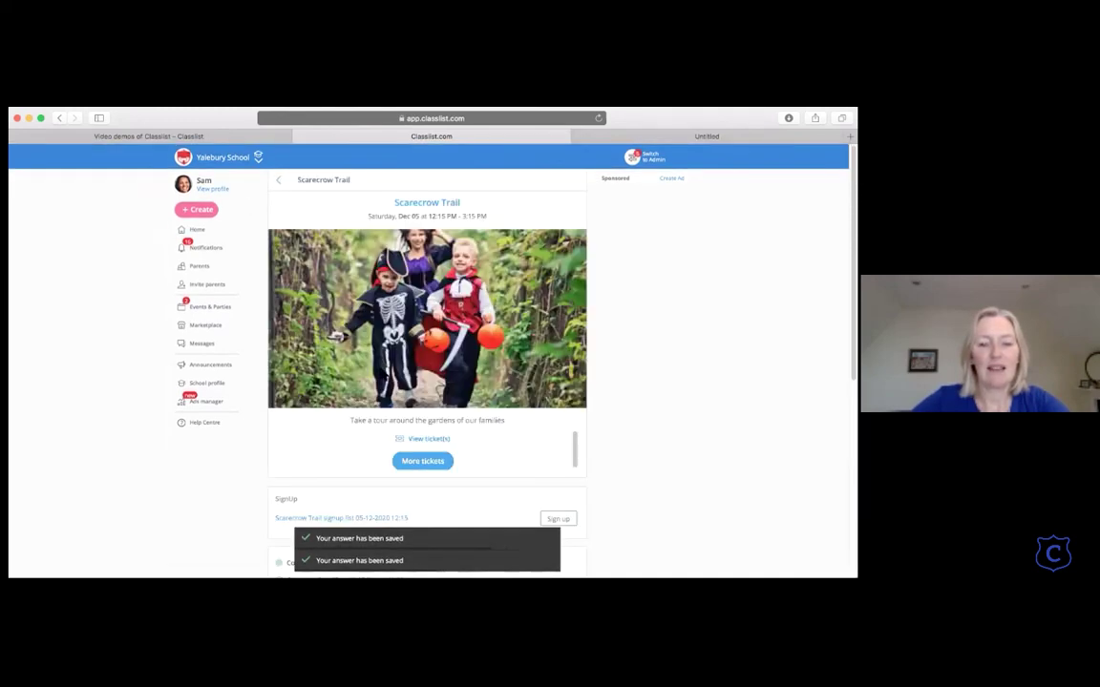
scroll(396, 382, down, 4)
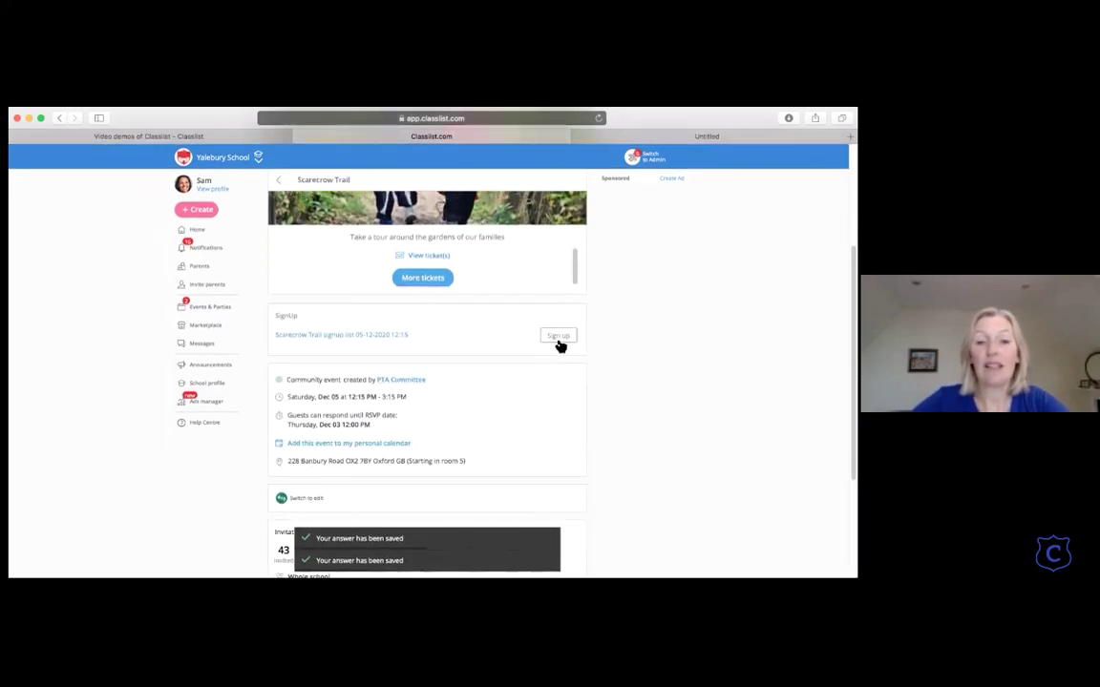
Step: Book the 12:15–12:45 'Give out maps at start' slot in the Scarecrow Trail signup
click(558, 337)
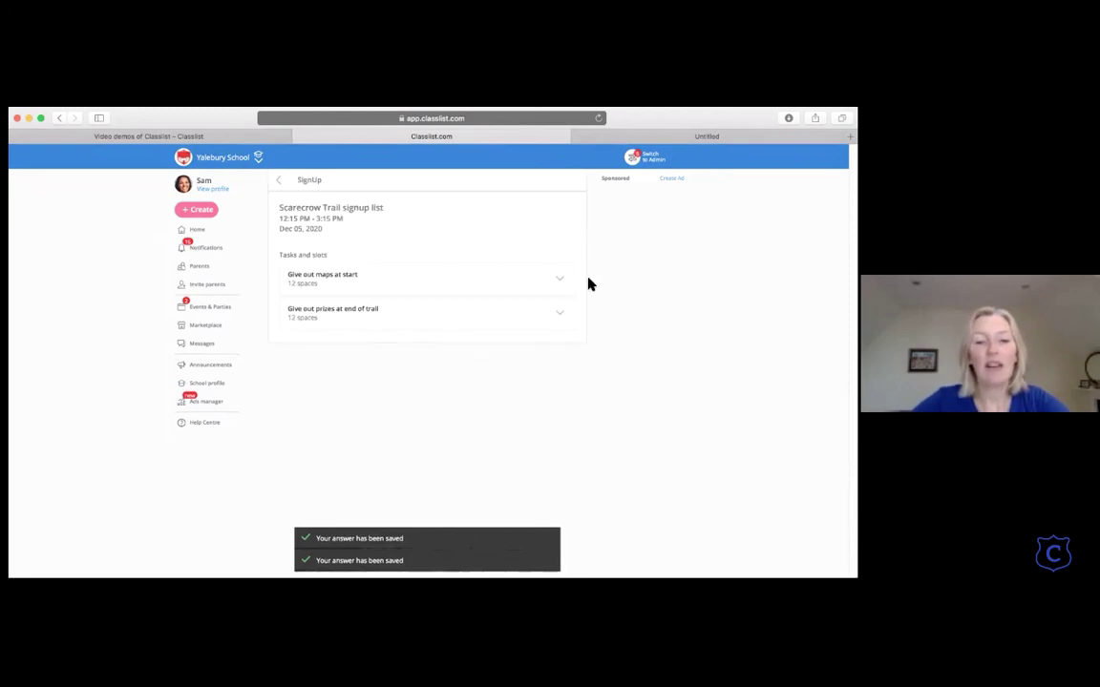
click(558, 284)
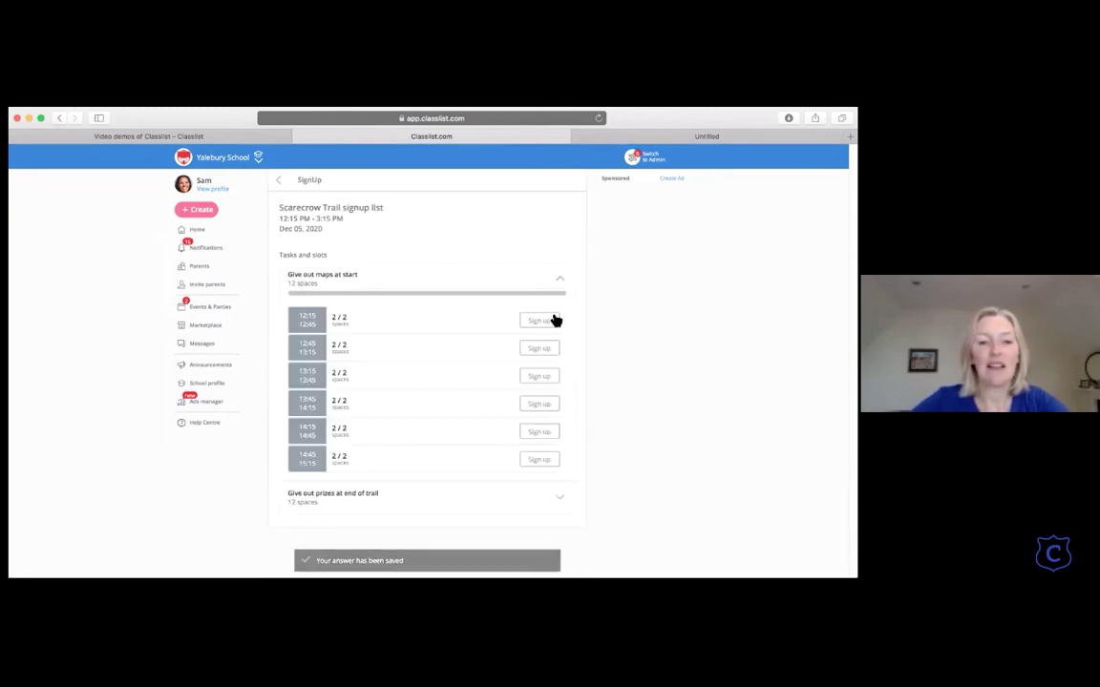
click(543, 322)
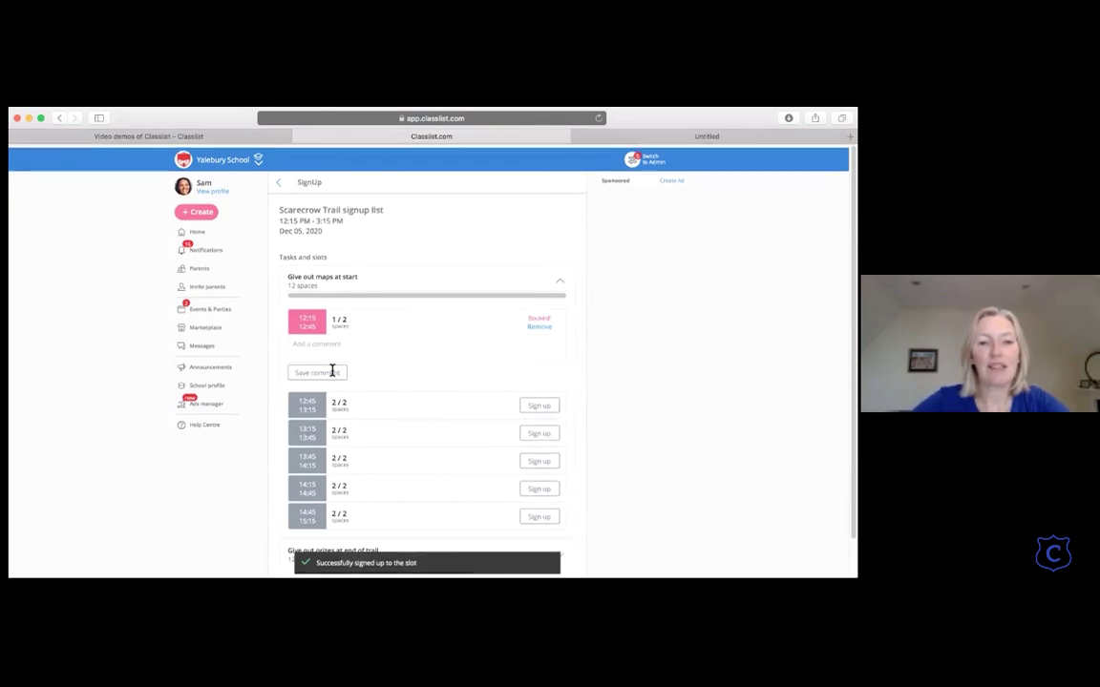
Step: Return to the Scarecrow Trail event page and confirm the signup shows as Booked
click(277, 181)
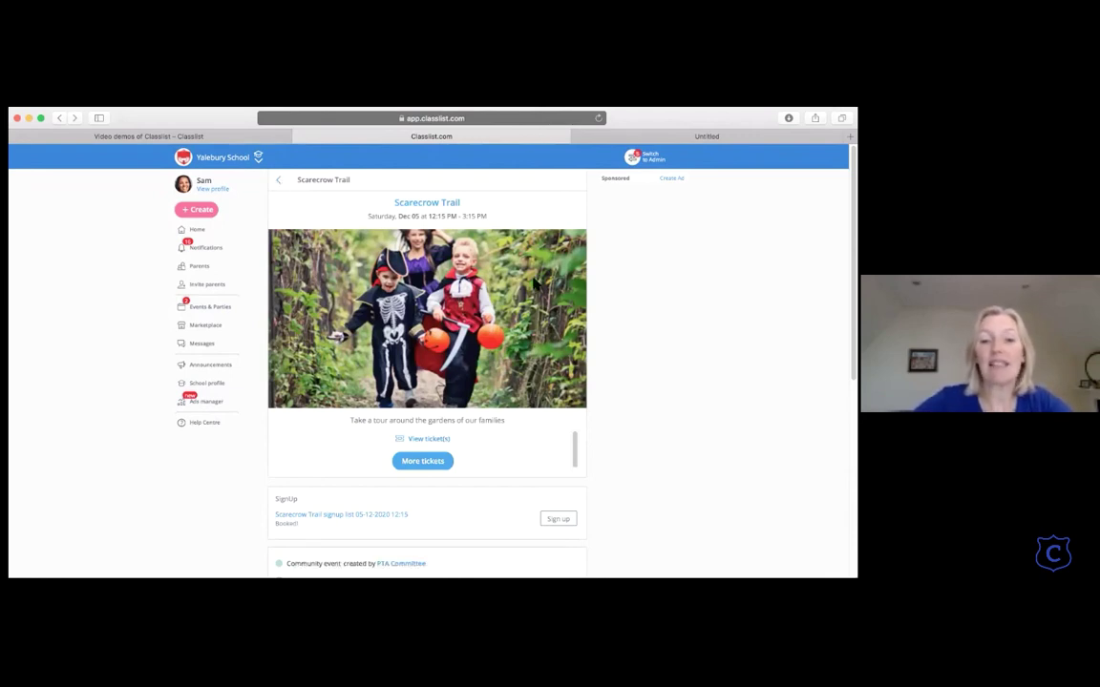
scroll(533, 282, down, 5)
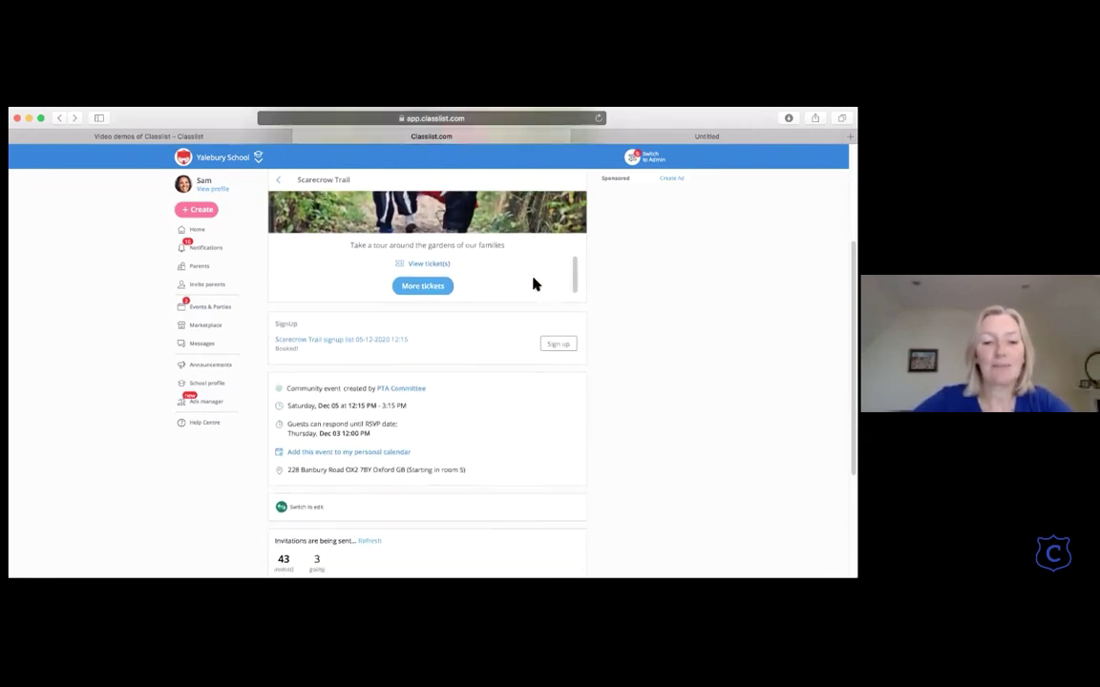
scroll(534, 283, down, 4)
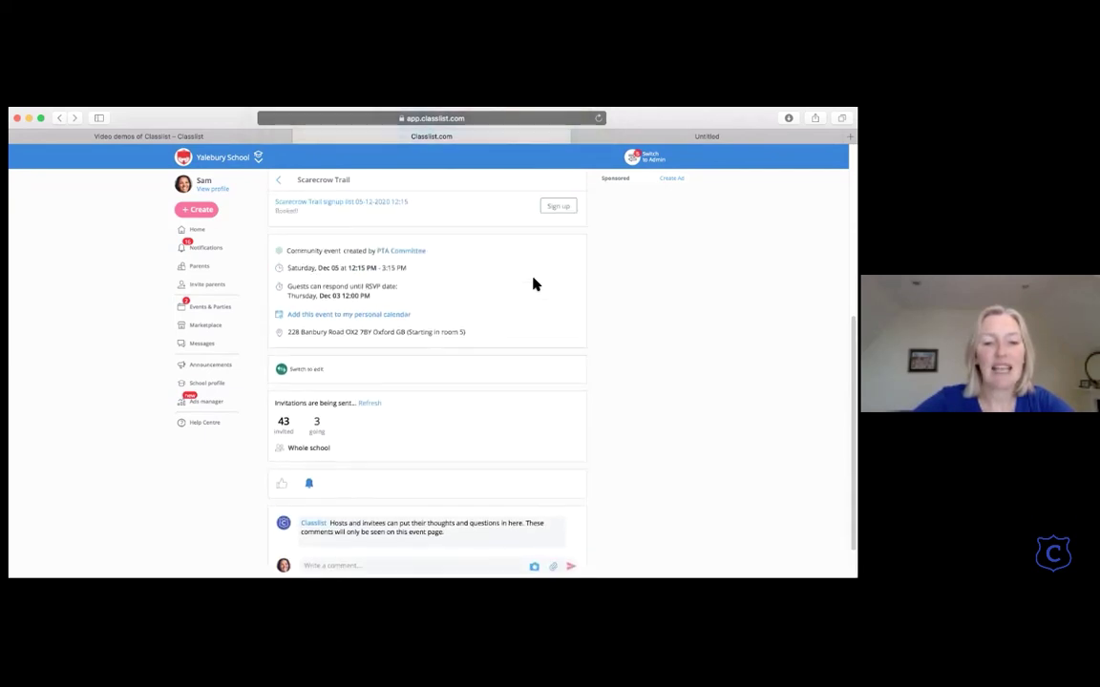
scroll(534, 283, up, 9)
scroll(429, 382, down, 3)
scroll(330, 496, up, 1)
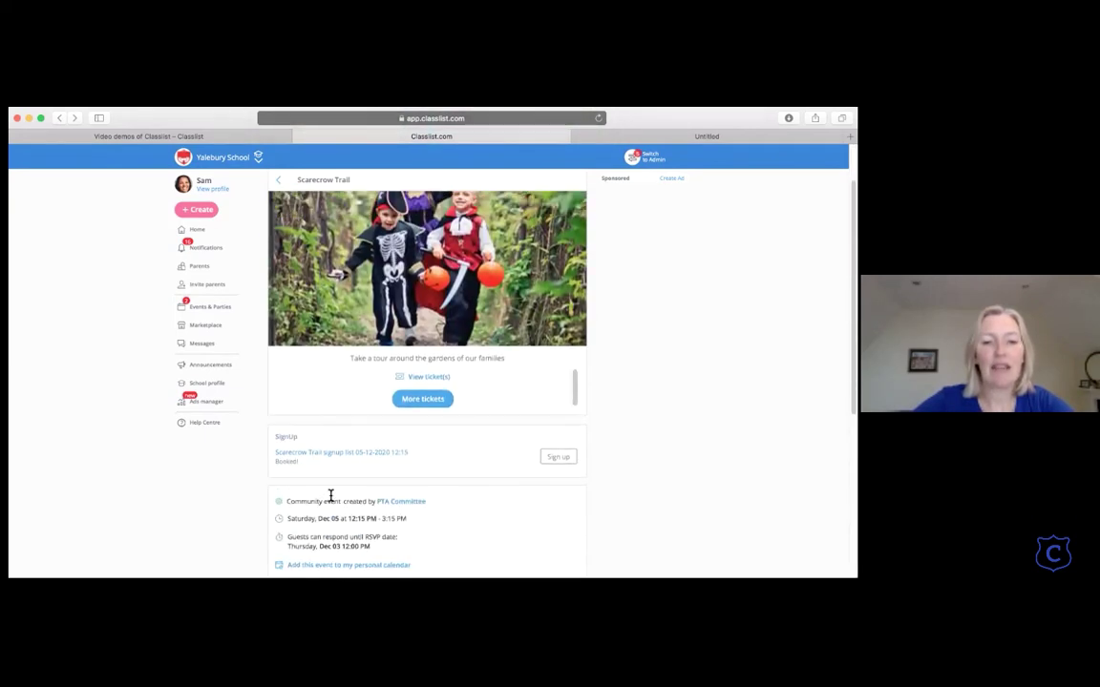
scroll(330, 495, up, 2)
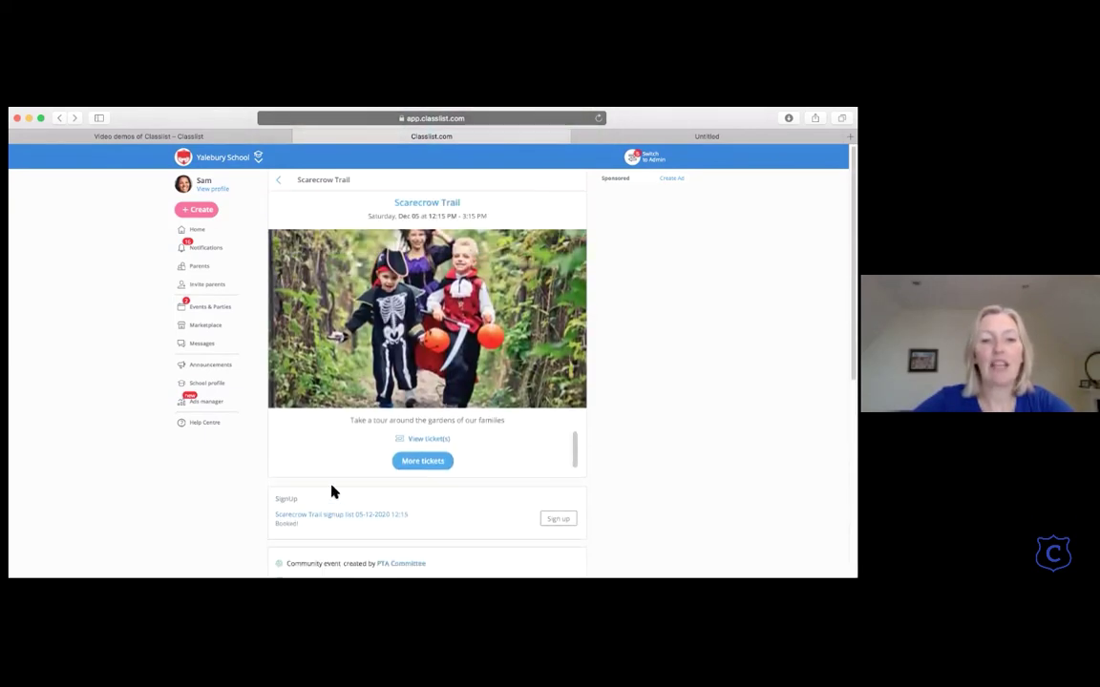
Step: Look through Announcements, the Christmas activities post, Home, All my activity and Notifications, then switch to Admin
click(211, 370)
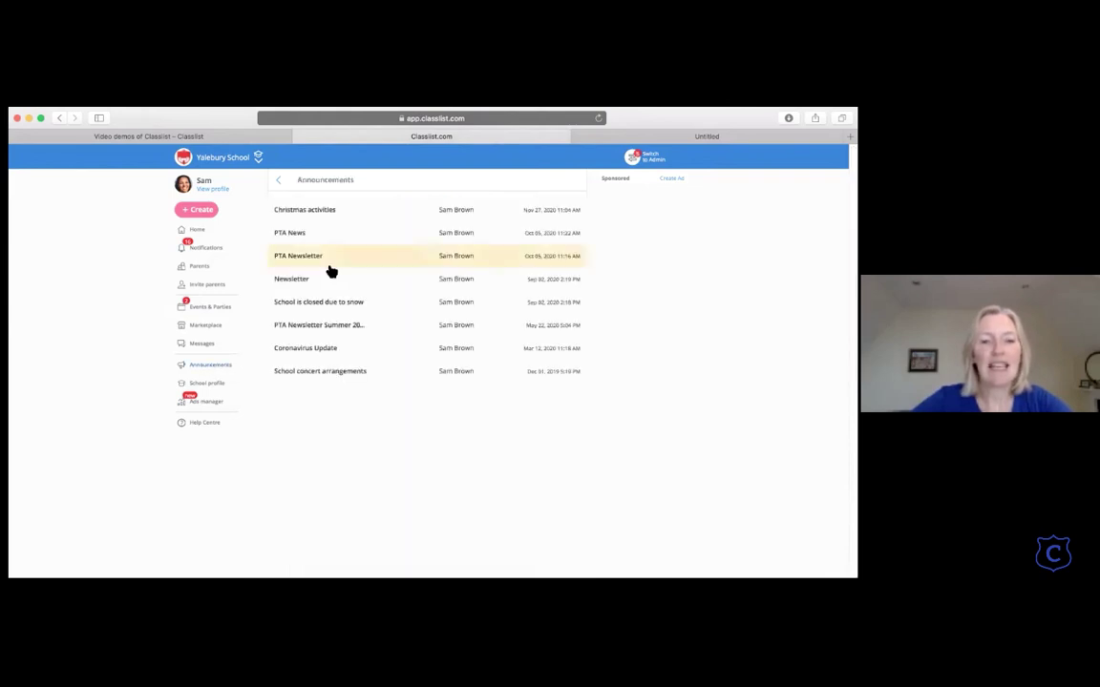
click(353, 214)
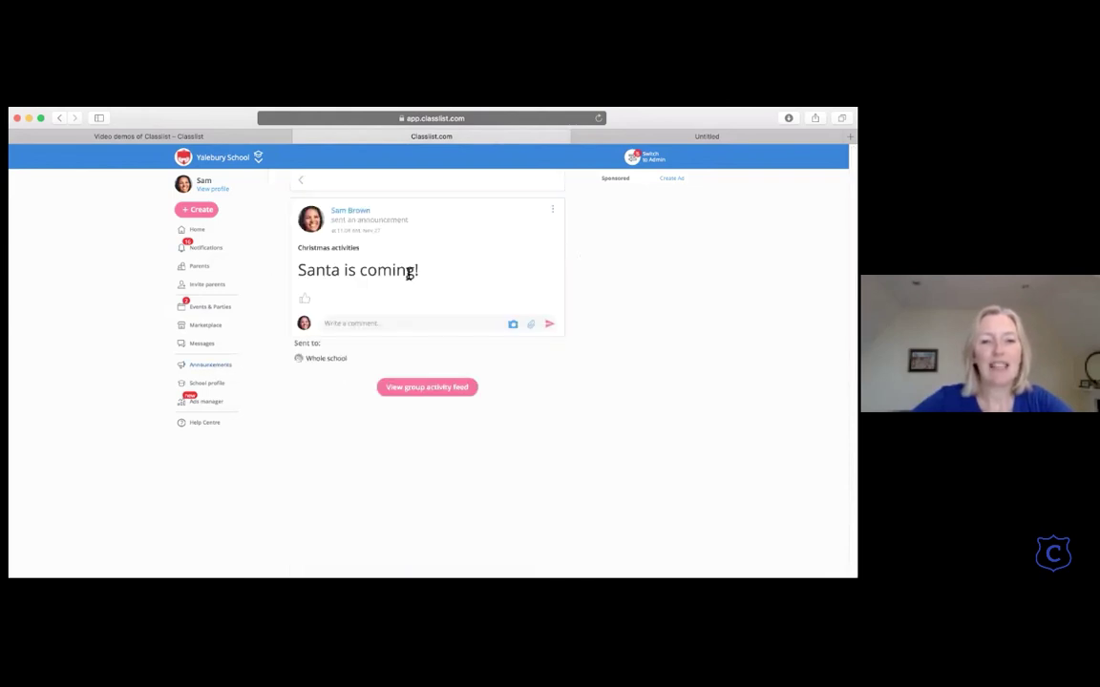
click(198, 230)
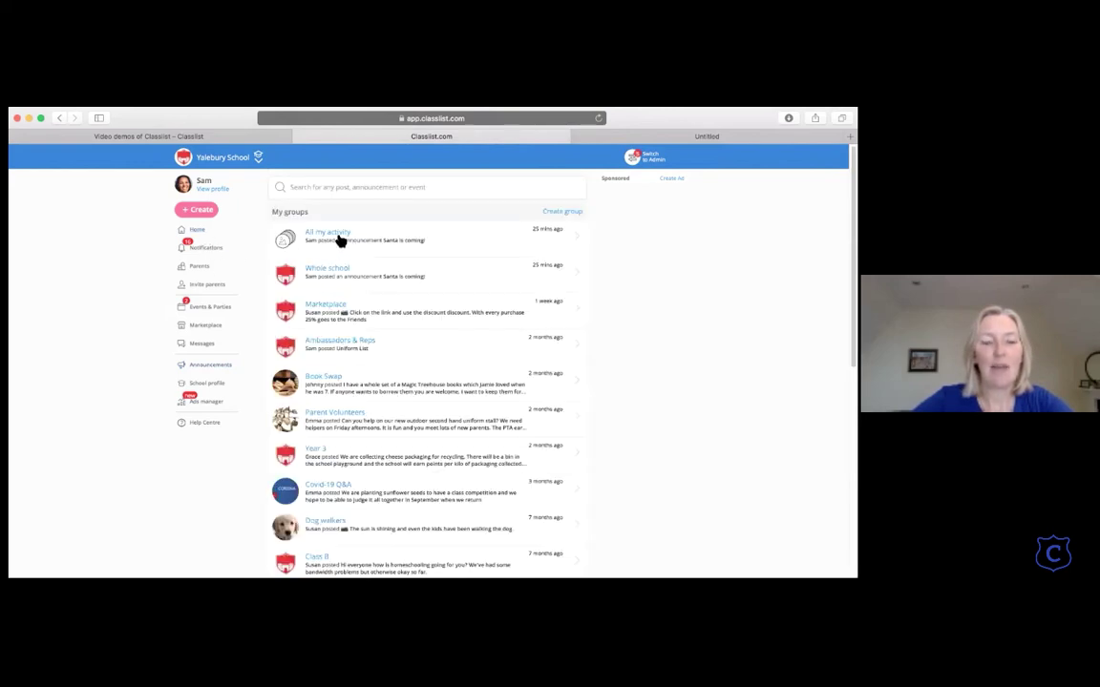
click(339, 236)
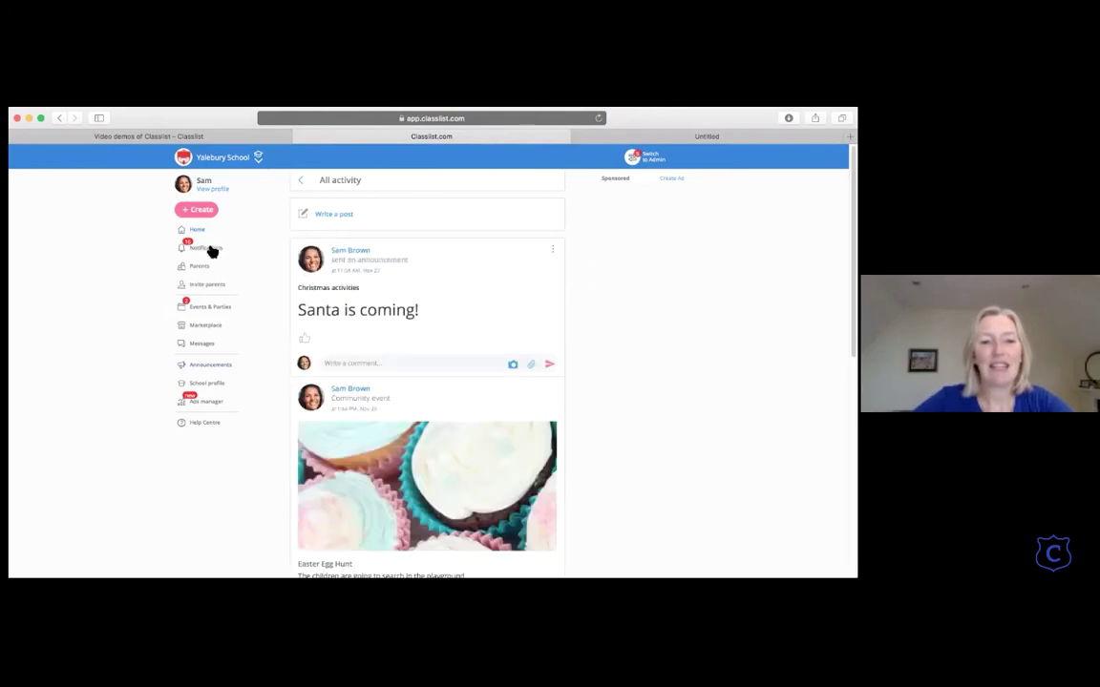
click(209, 251)
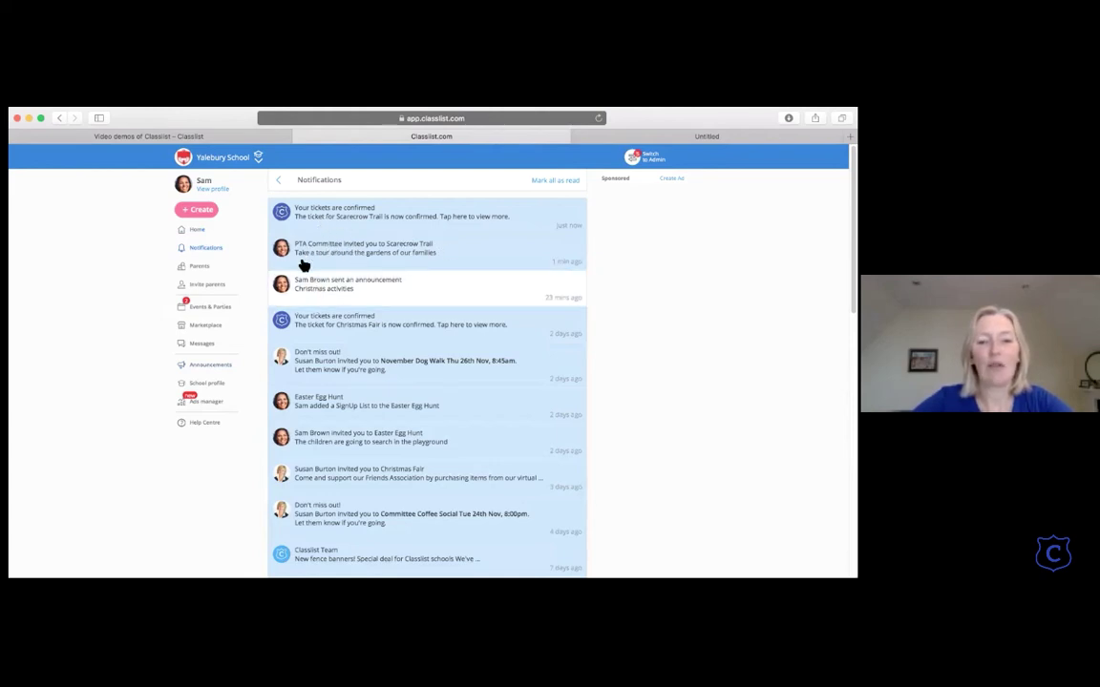
click(632, 158)
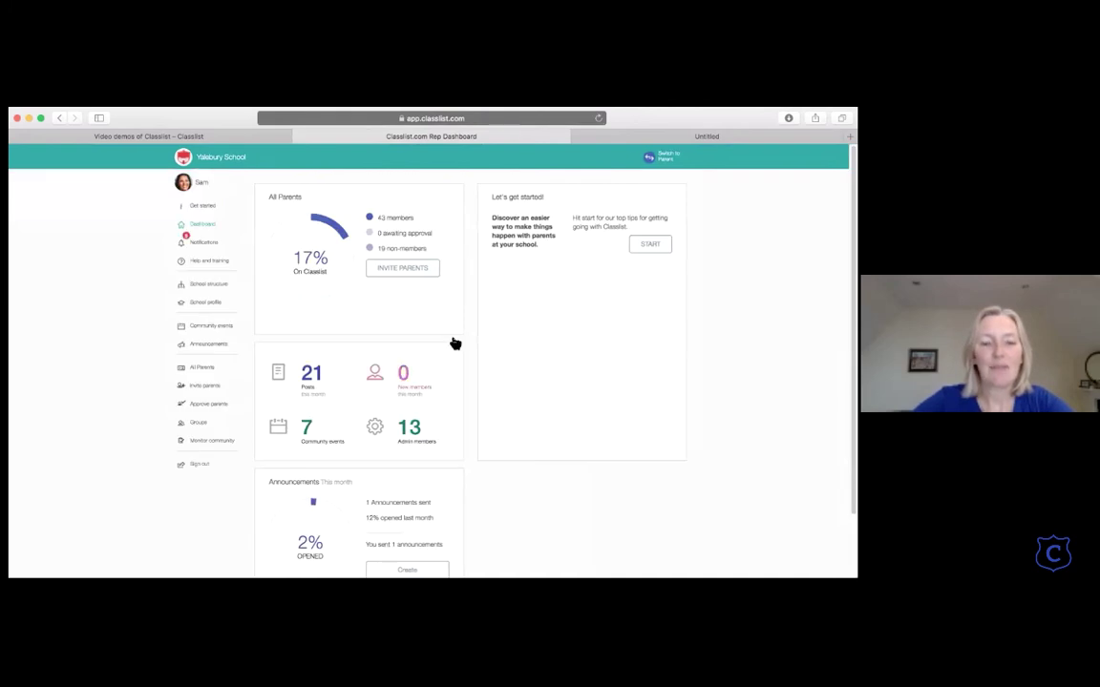
Step: Open the Scarecrow Trail event's admin page from Community events and review its guest list and ticket sales
click(214, 328)
click(560, 320)
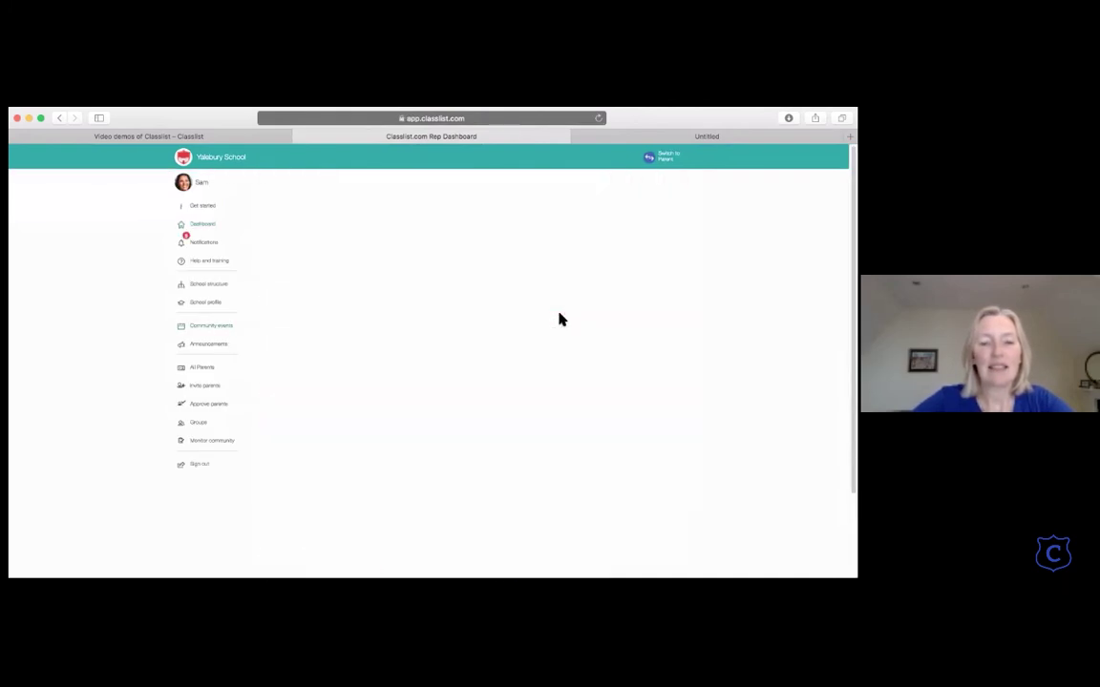
click(653, 207)
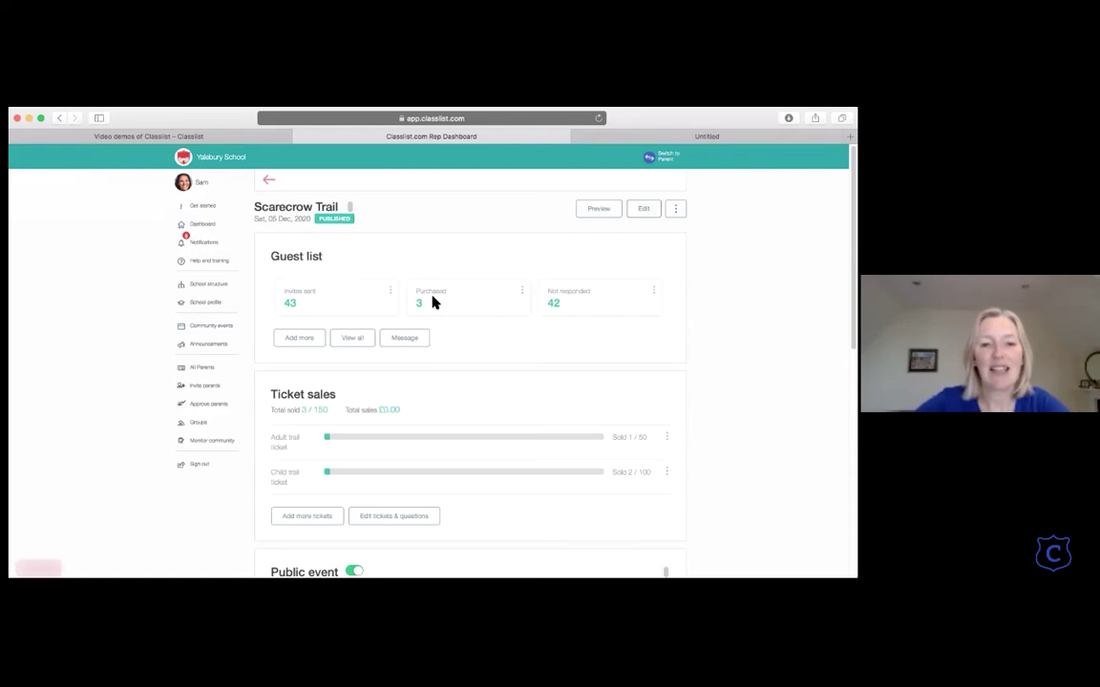
scroll(432, 302, down, 2)
scroll(433, 302, down, 1)
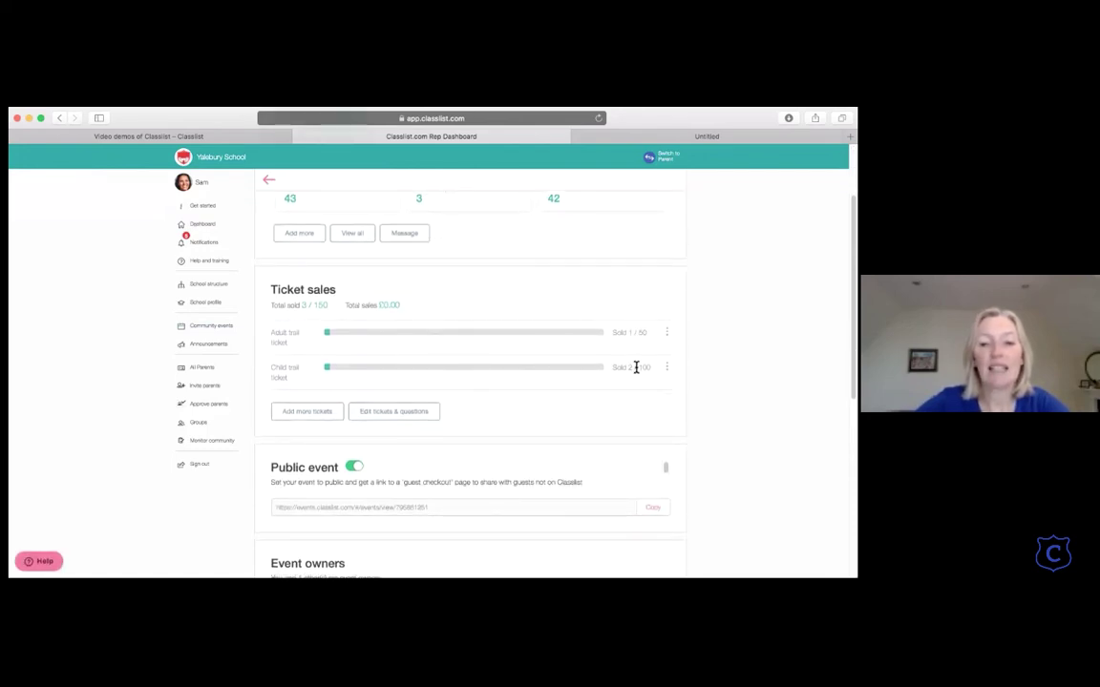
scroll(635, 367, down, 2)
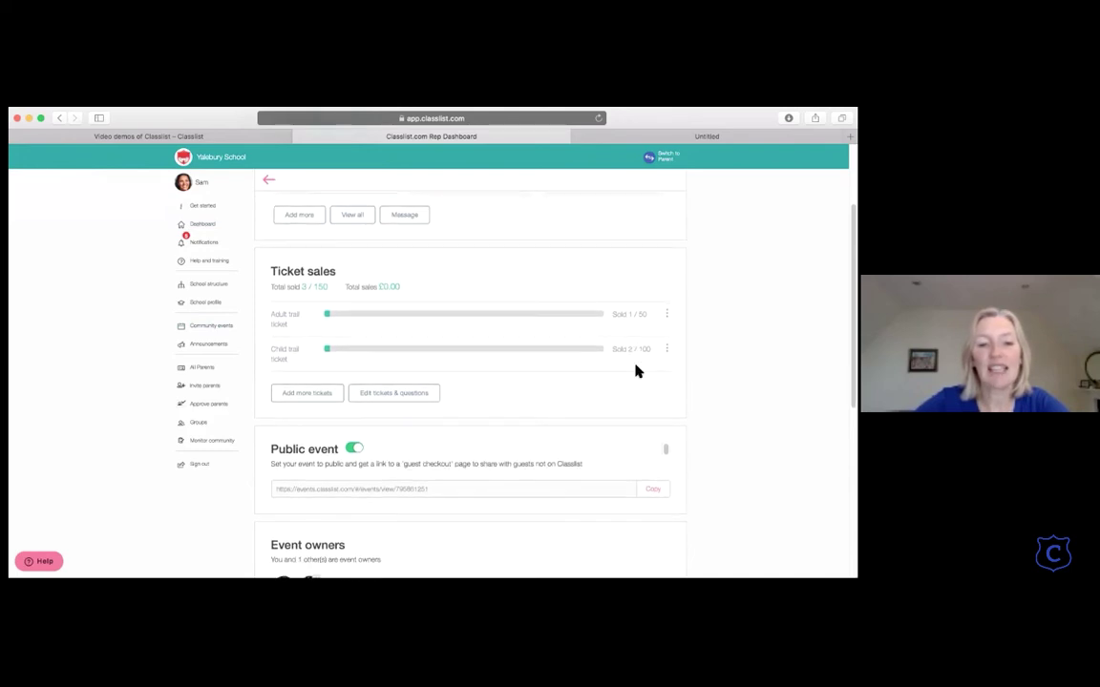
scroll(636, 370, up, 5)
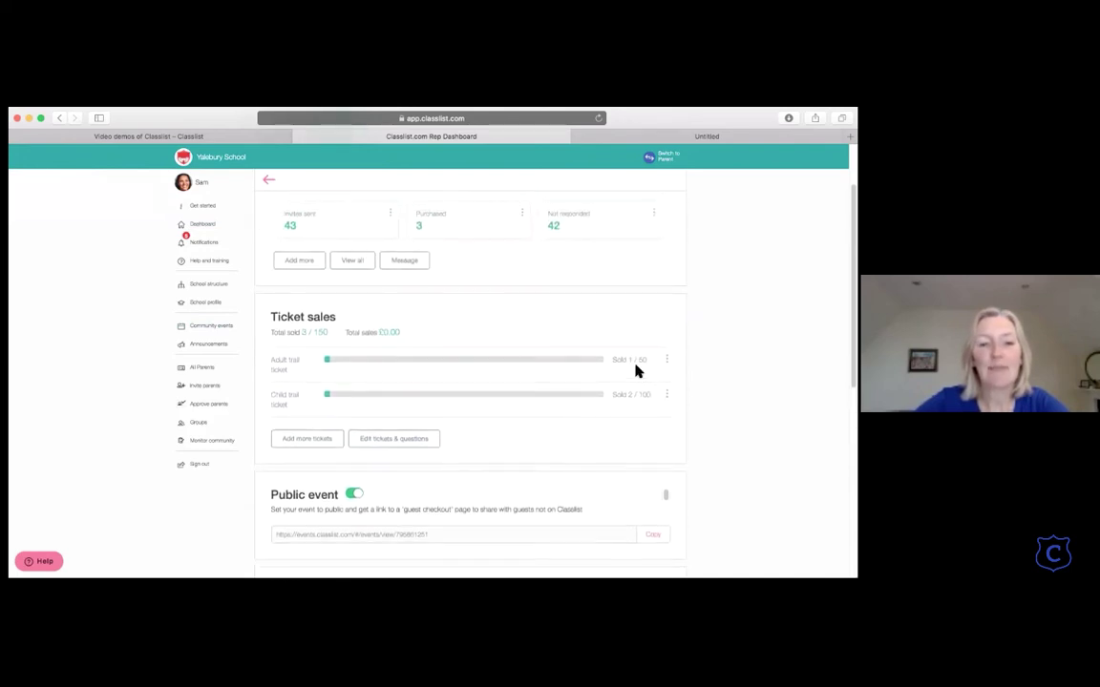
click(521, 291)
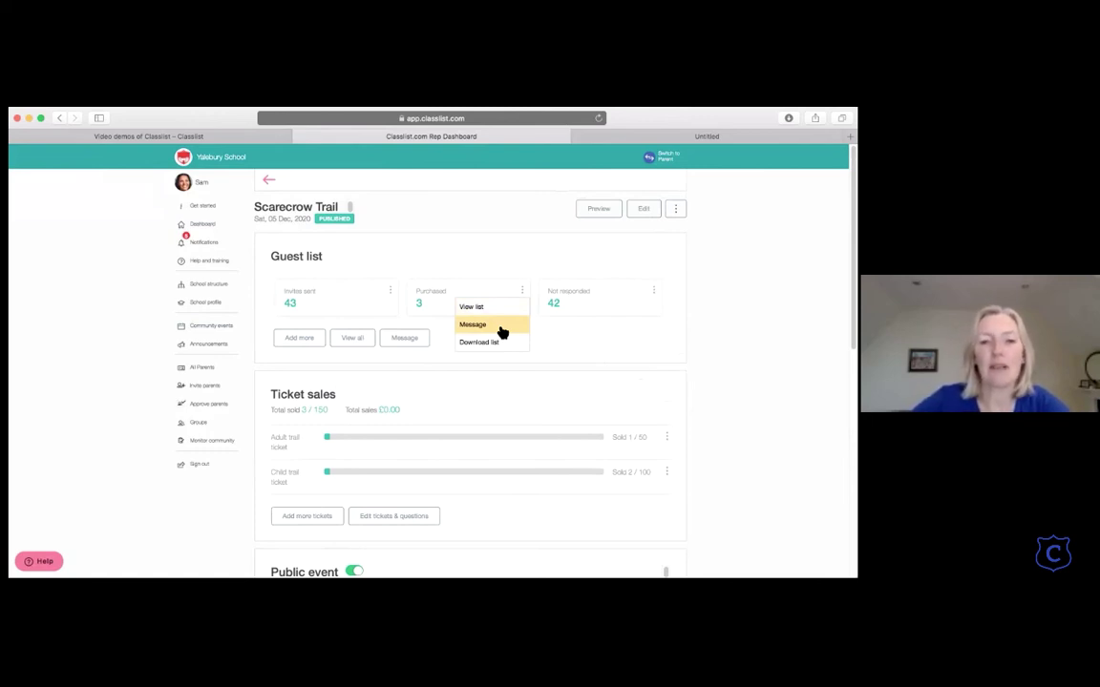
Step: Email the ticket purchasers 'It's going to rain - bring wellies'
click(502, 331)
text(t)
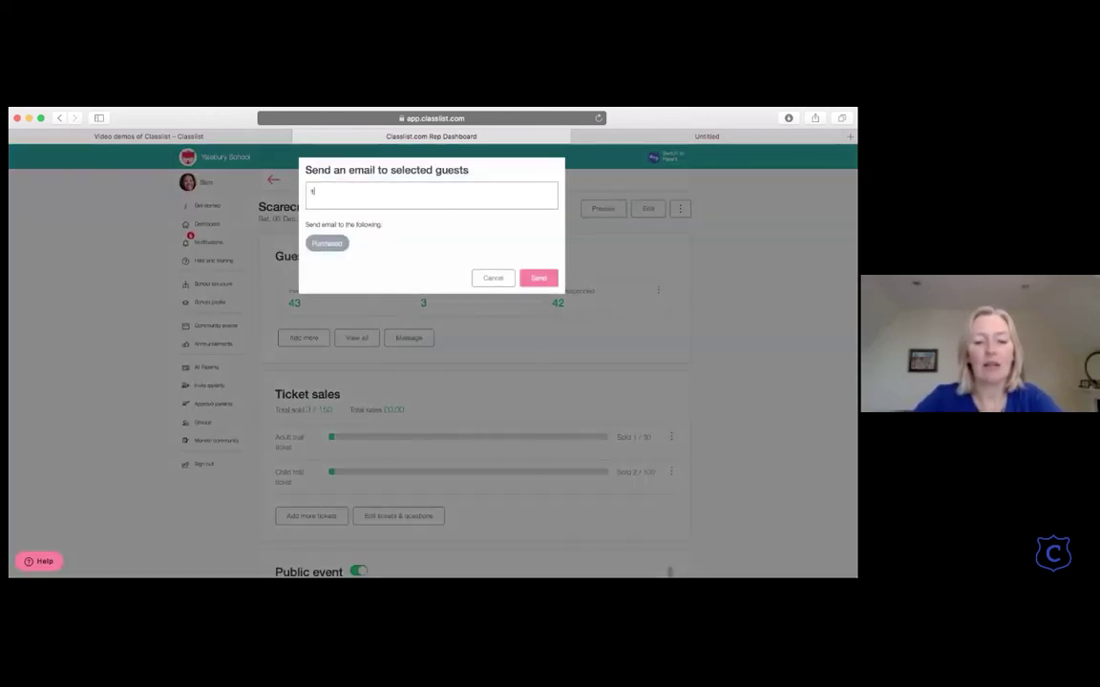
text(t's going to rain)
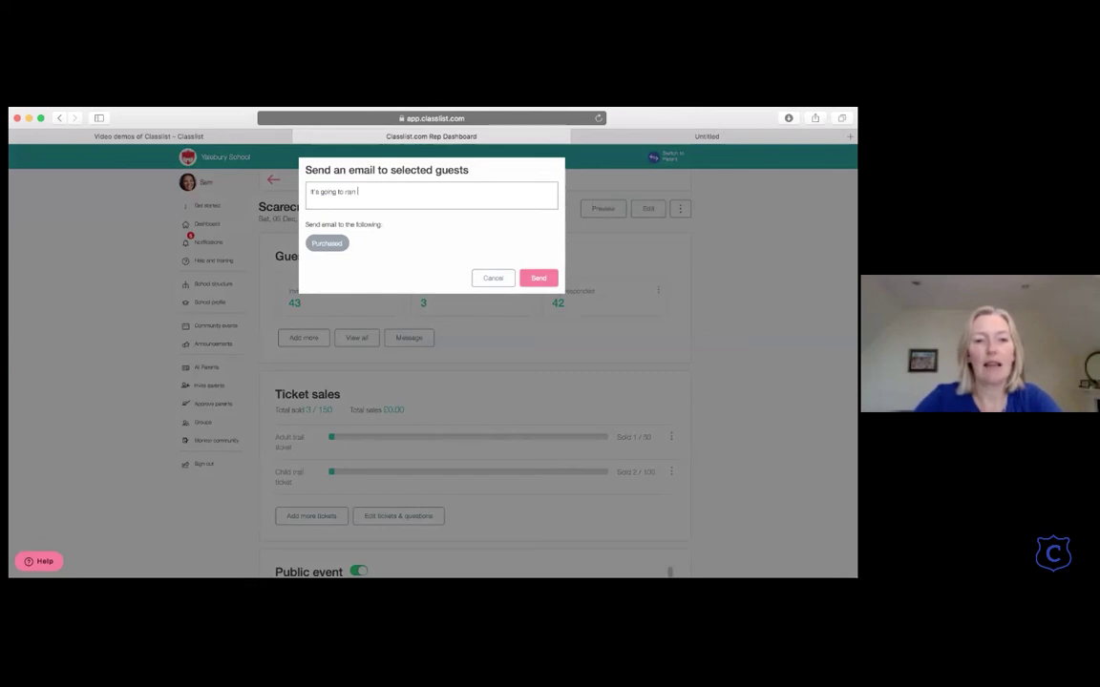
text( - bring well)
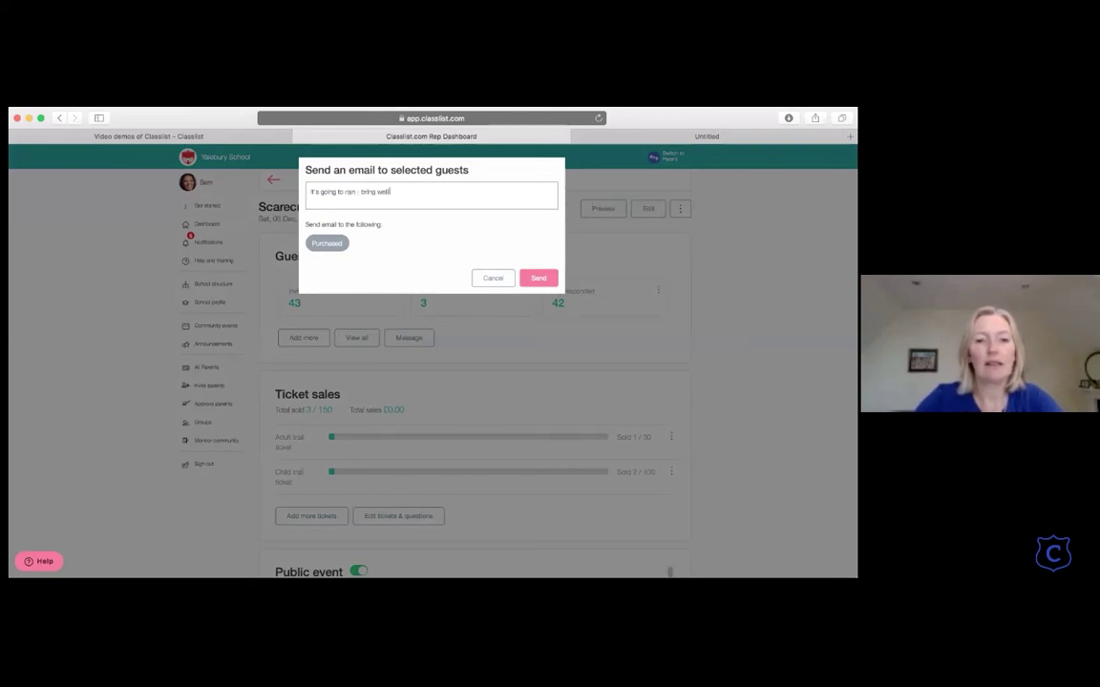
text(ies)
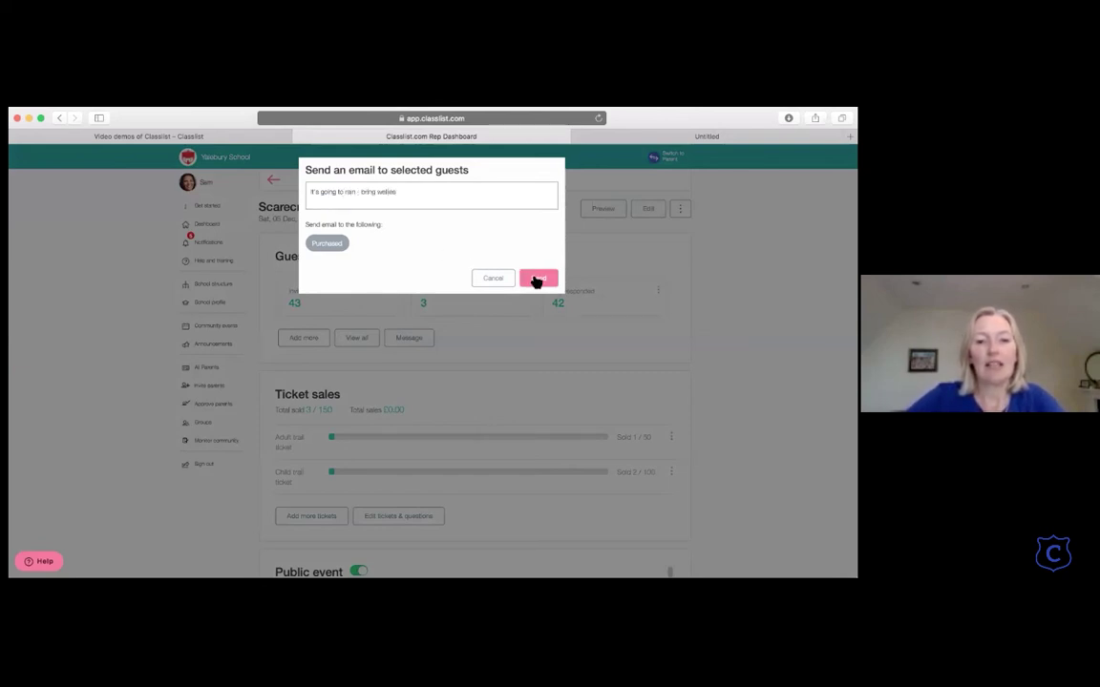
click(536, 279)
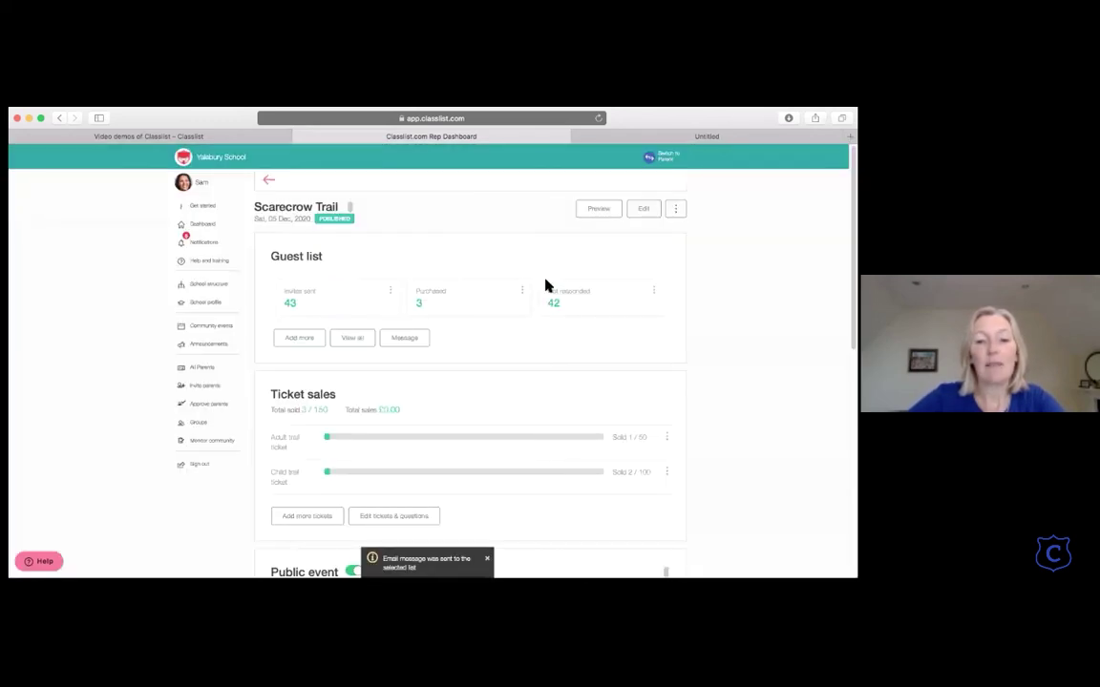
click(653, 290)
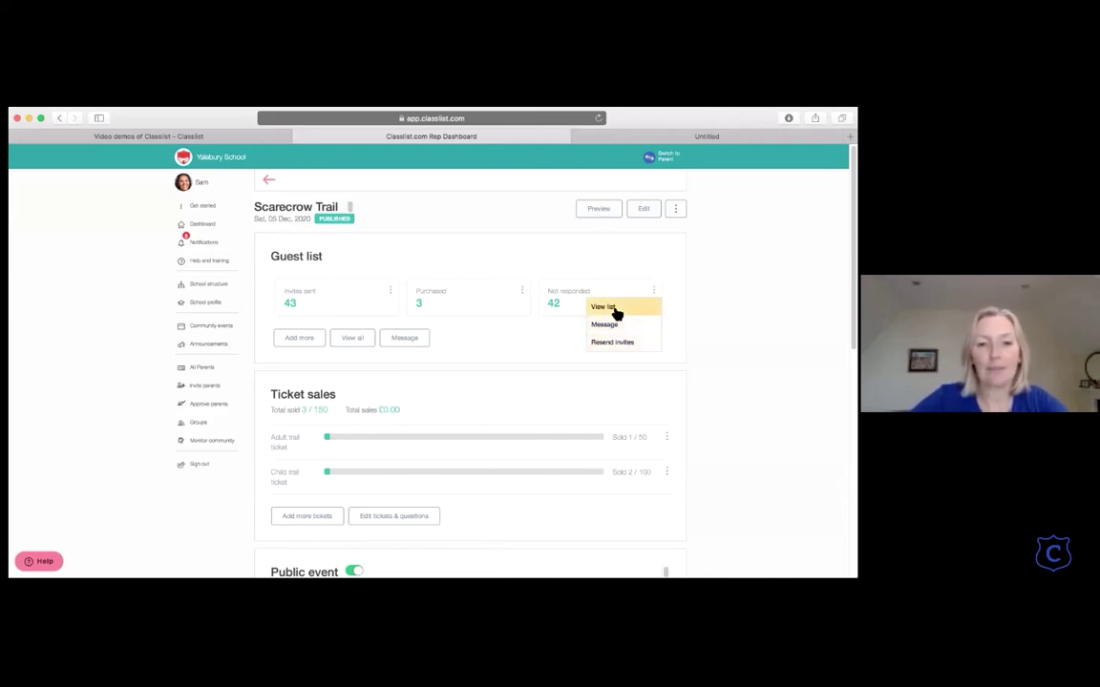
click(351, 342)
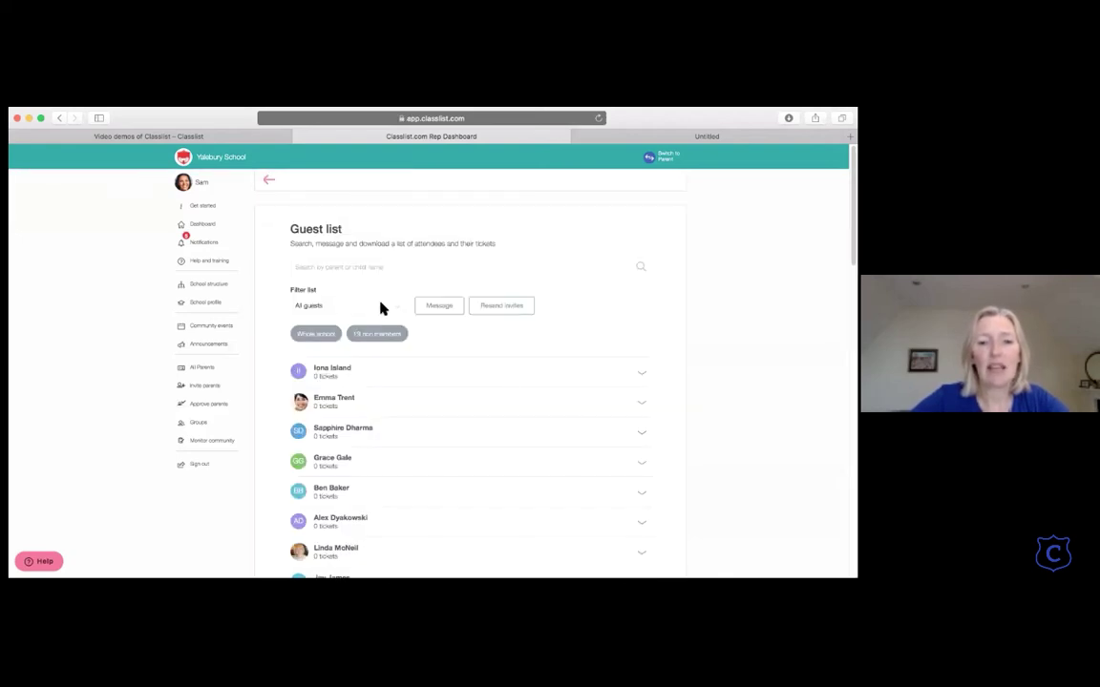
click(395, 306)
click(363, 330)
click(399, 308)
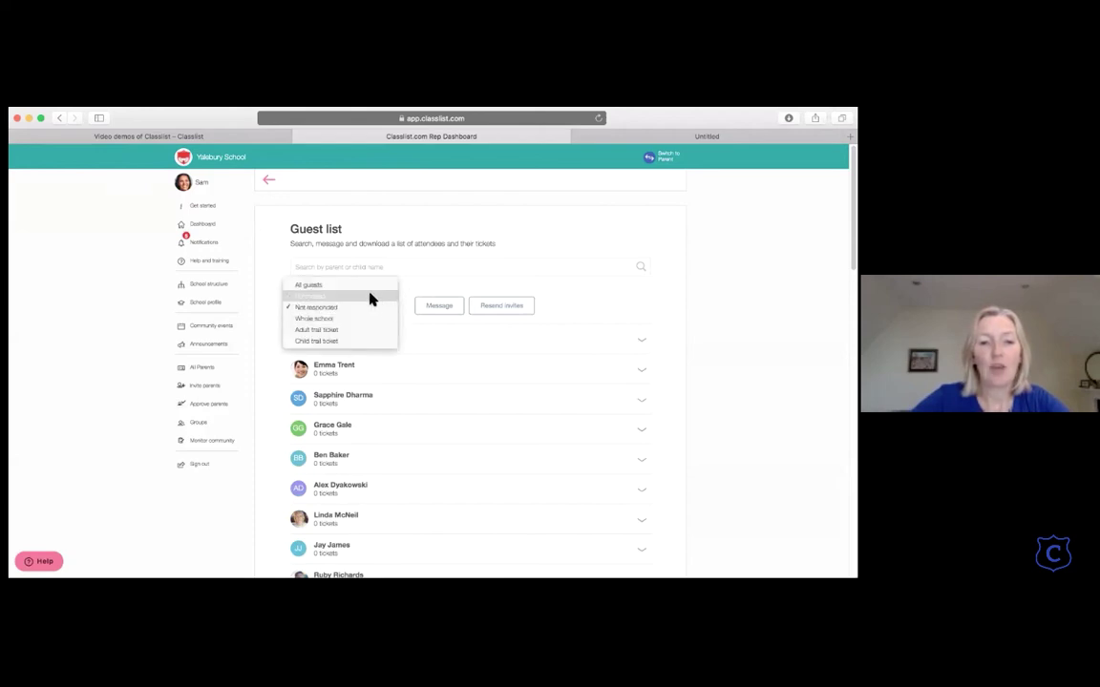
click(372, 297)
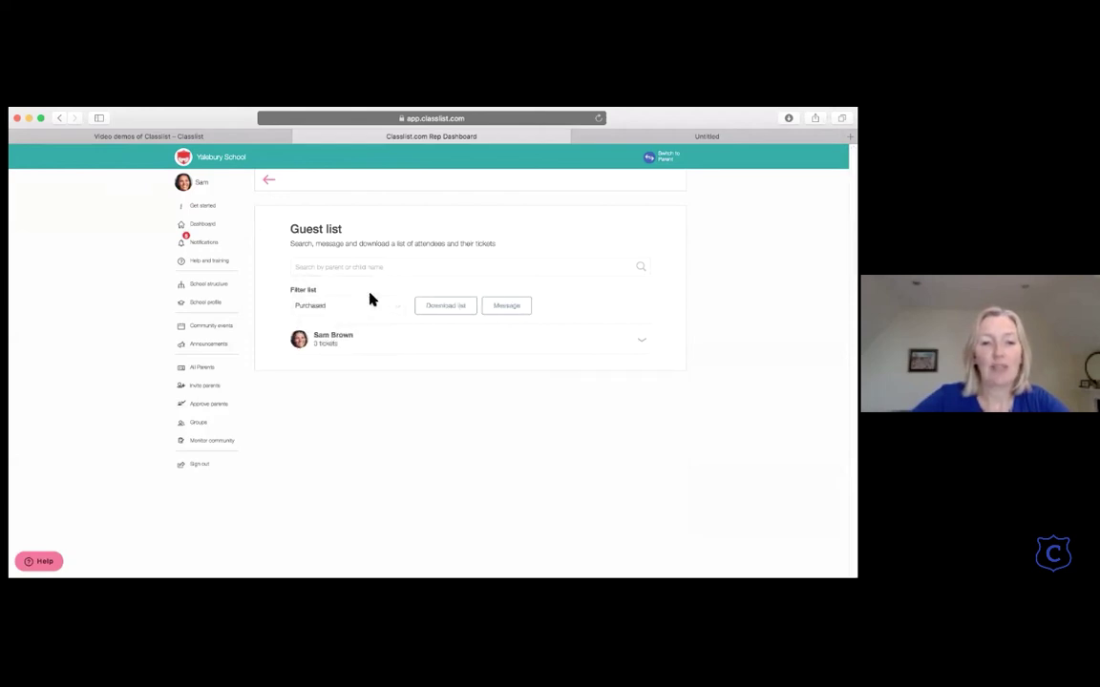
click(639, 344)
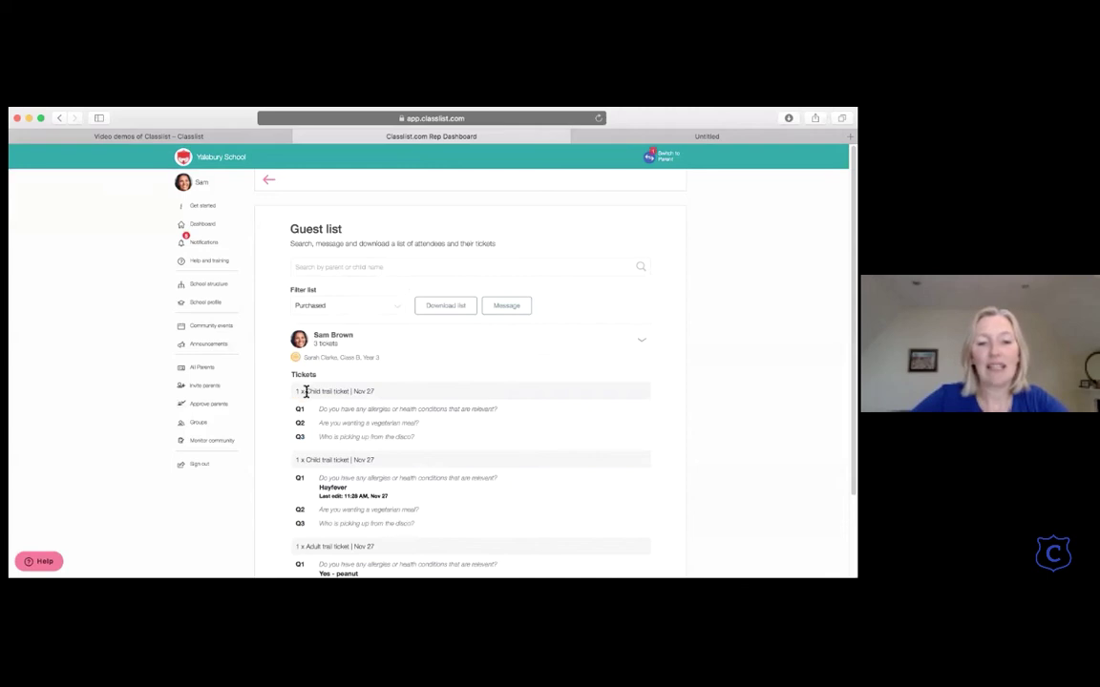
scroll(308, 394, down, 2)
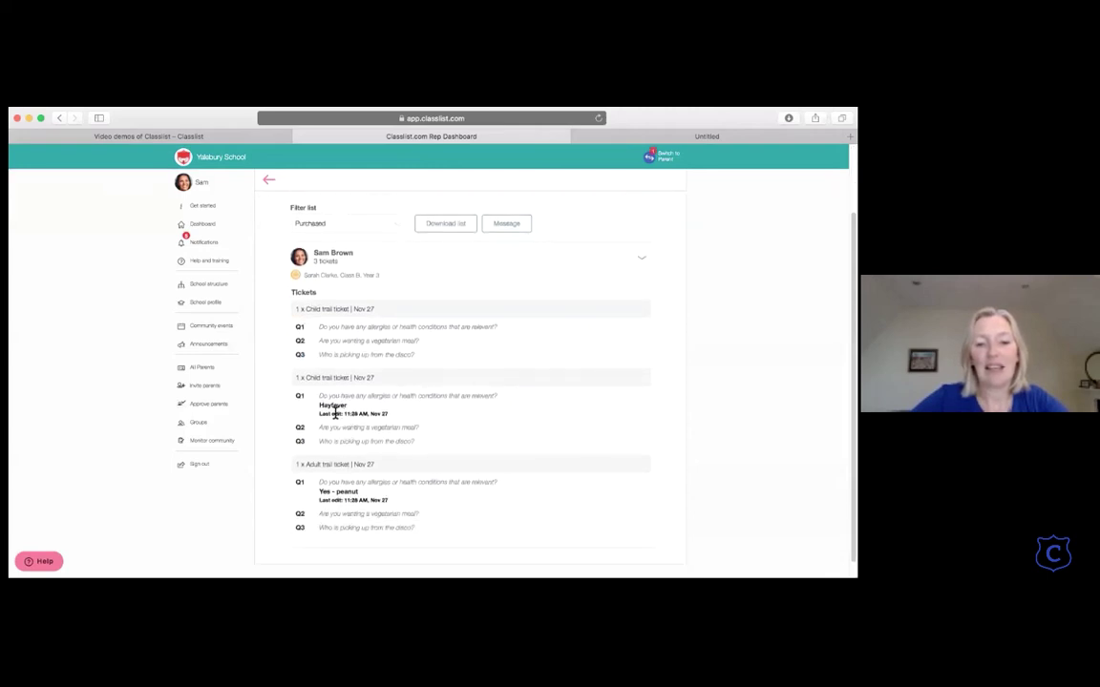
scroll(341, 511, down, 1)
scroll(343, 510, up, 2)
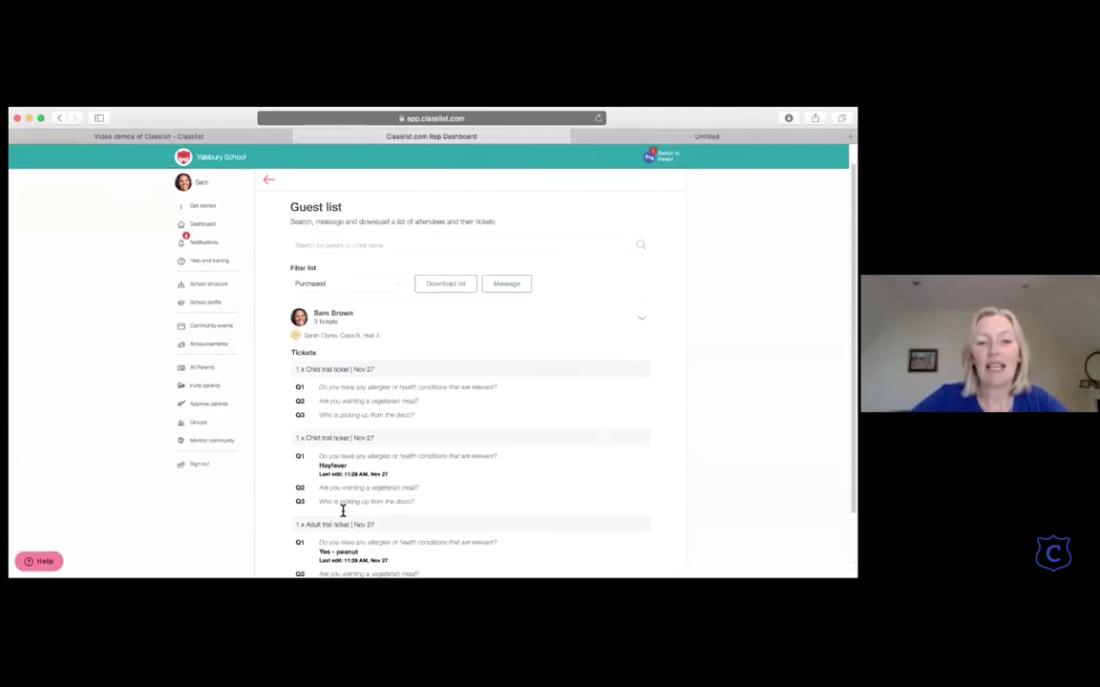
scroll(343, 511, up, 1)
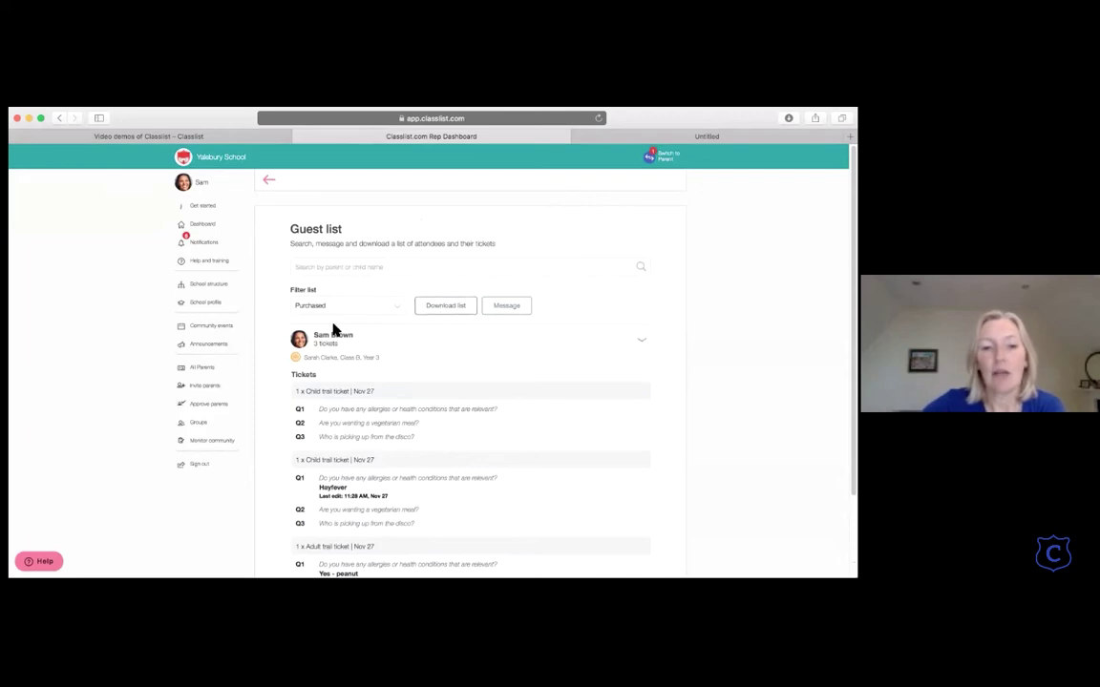
scroll(336, 332, down, 3)
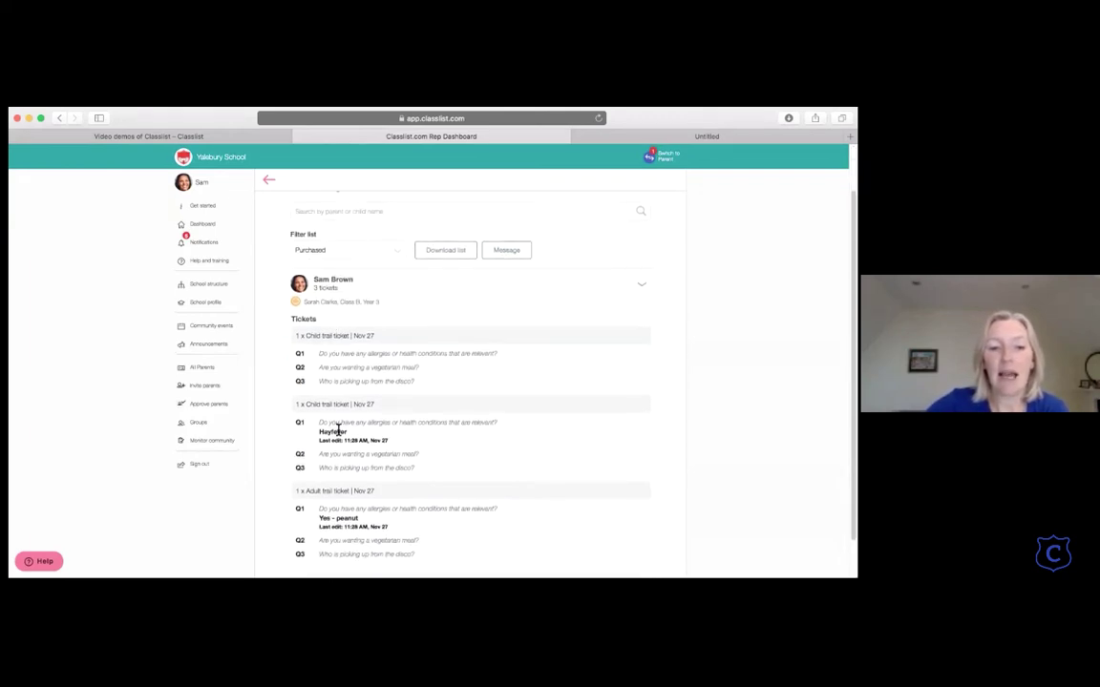
scroll(315, 441, down, 2)
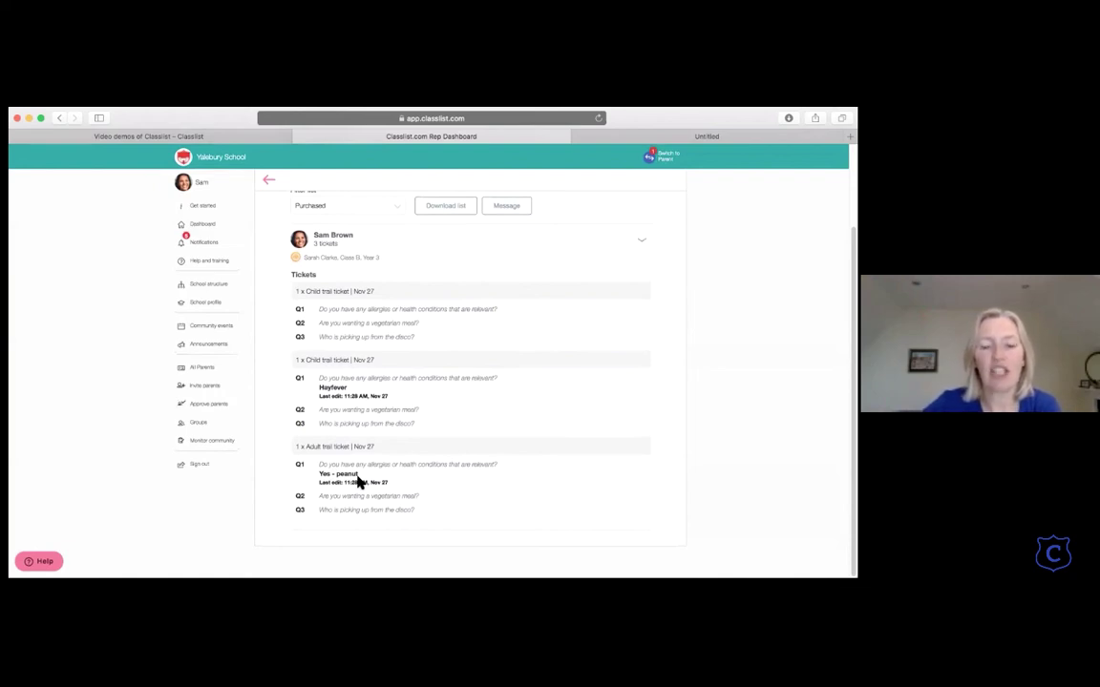
scroll(358, 482, up, 3)
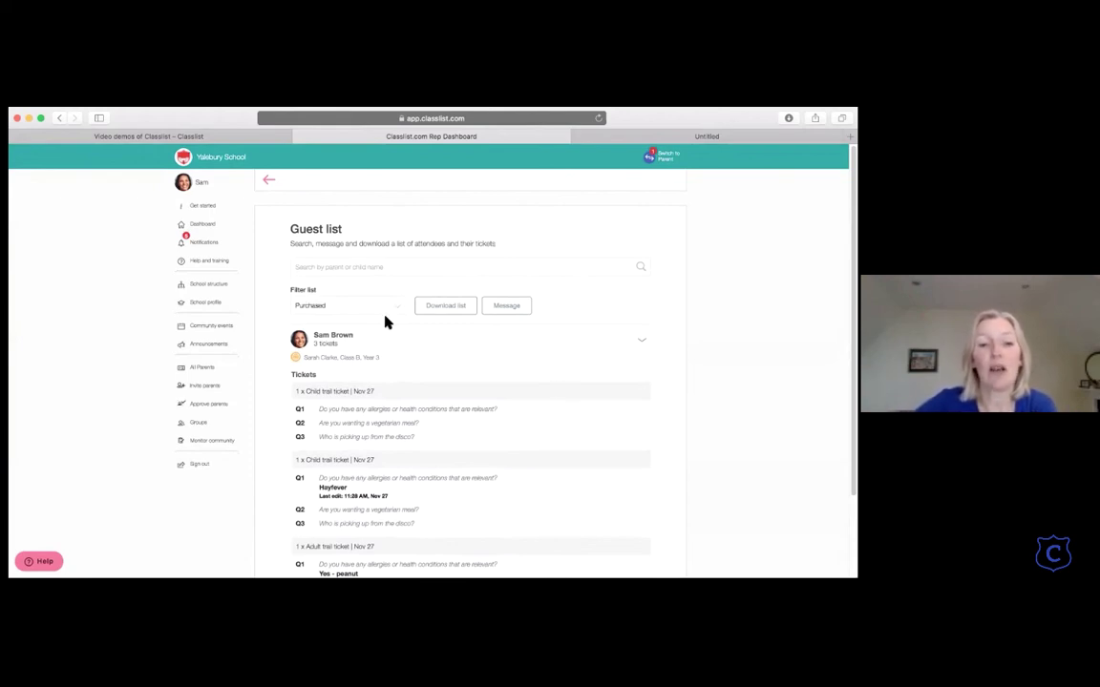
click(266, 187)
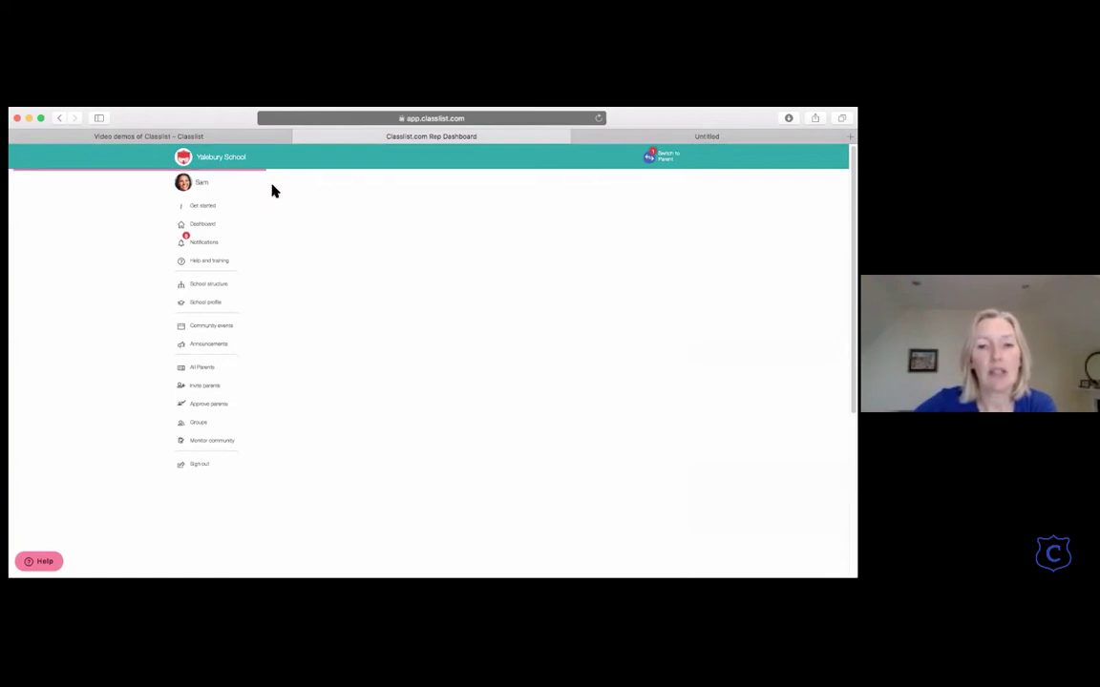
scroll(404, 350, down, 5)
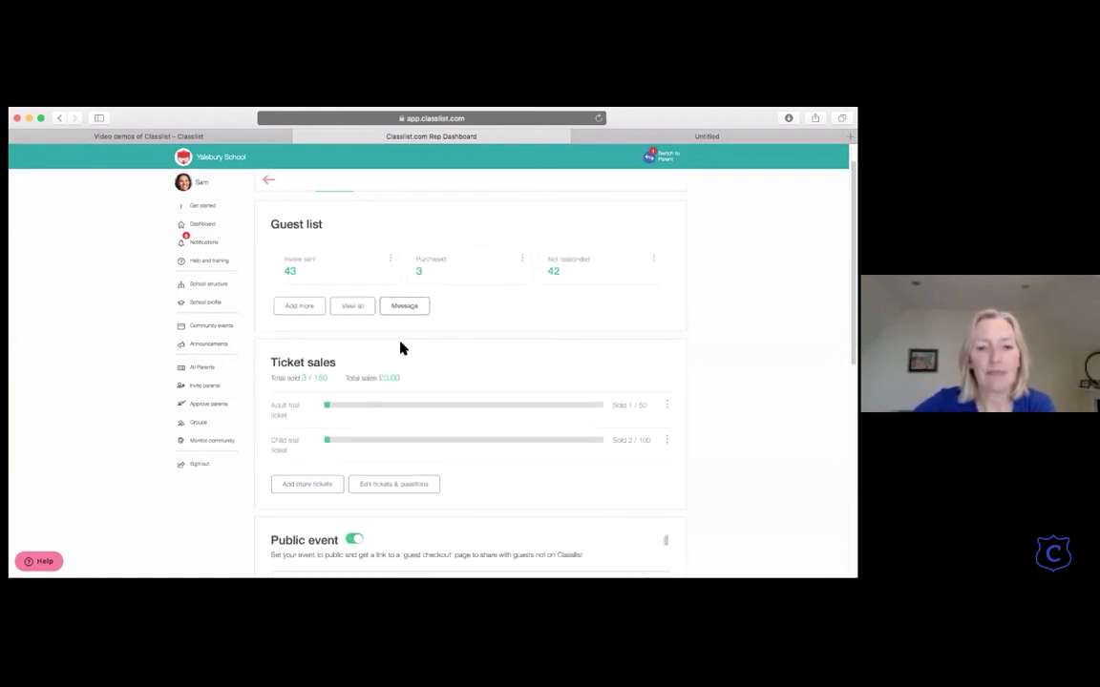
scroll(404, 349, up, 6)
click(653, 292)
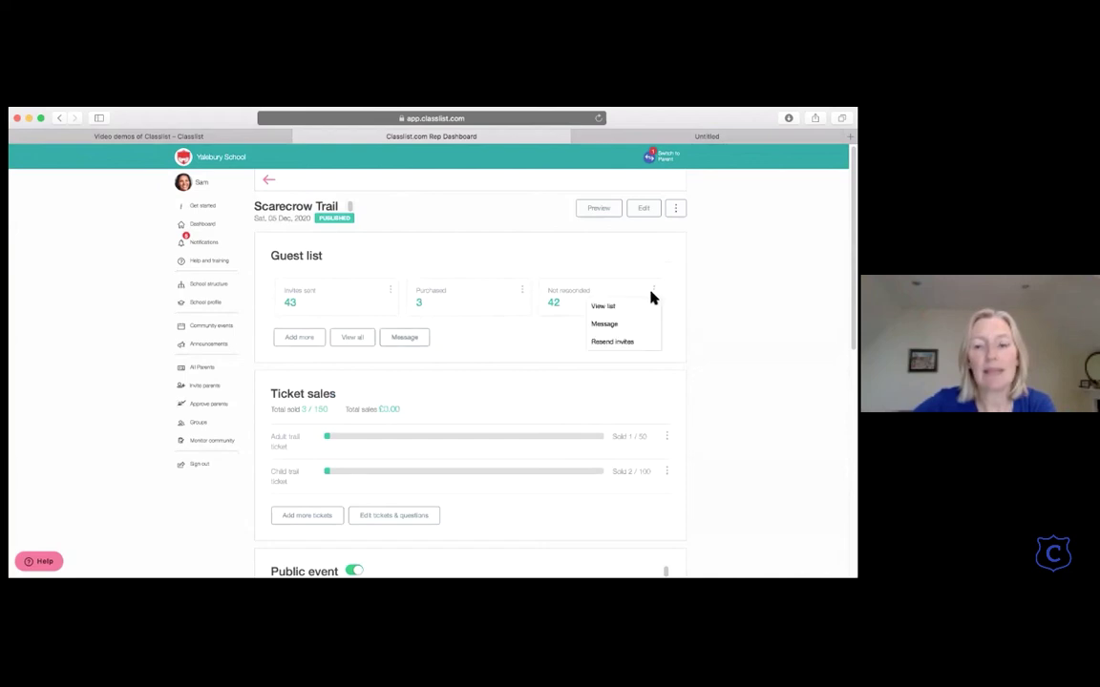